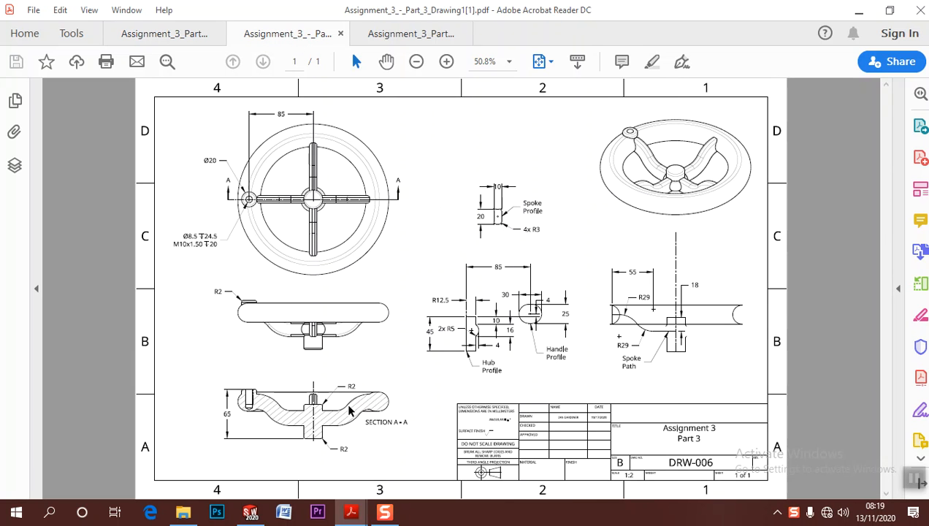
# Examine the Assignment 3 Part 3 handwheel drawing, including the dimensions of its hub, handle and spoke profiles
pyautogui.keyDown('ctrl'); pyautogui.scroll(2, 520, 232); pyautogui.keyUp('ctrl')
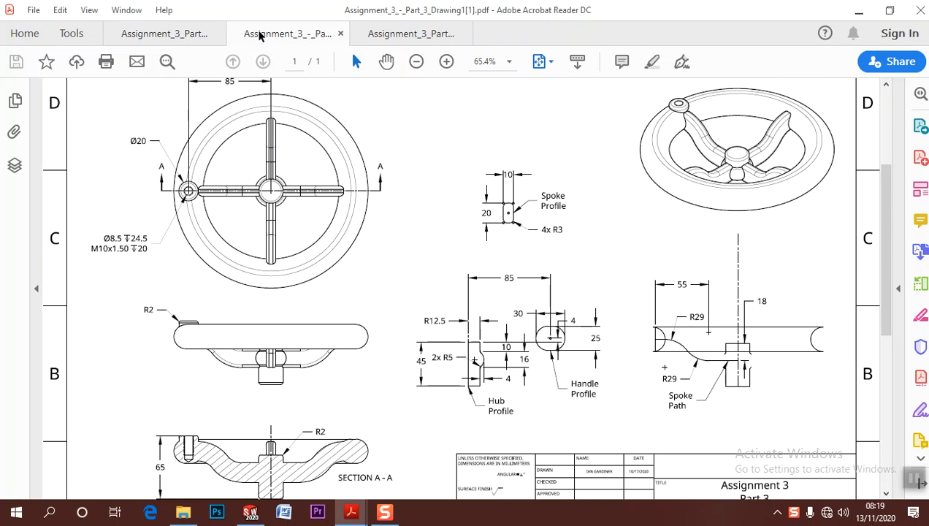
pyautogui.click(153, 32)
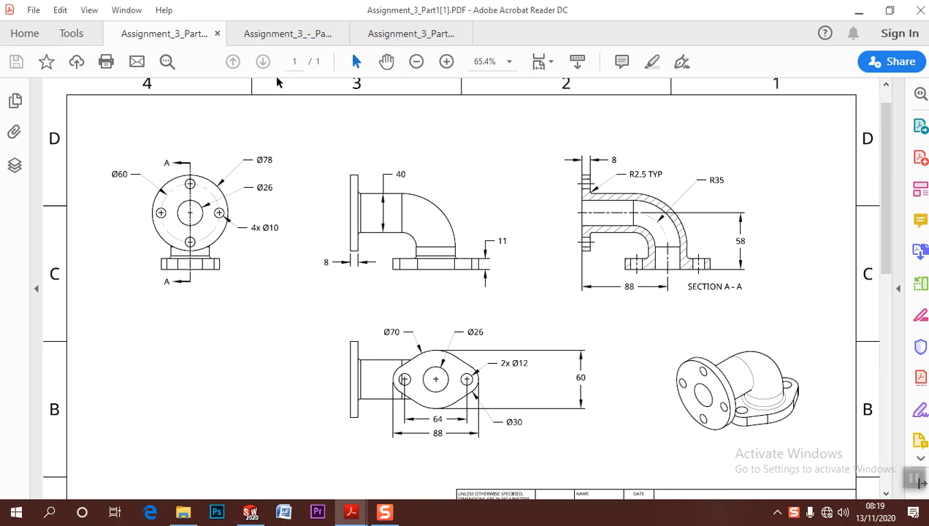
pyautogui.click(290, 35)
pyautogui.keyDown('ctrl'); pyautogui.scroll(-2, 487, 283); pyautogui.keyUp('ctrl')
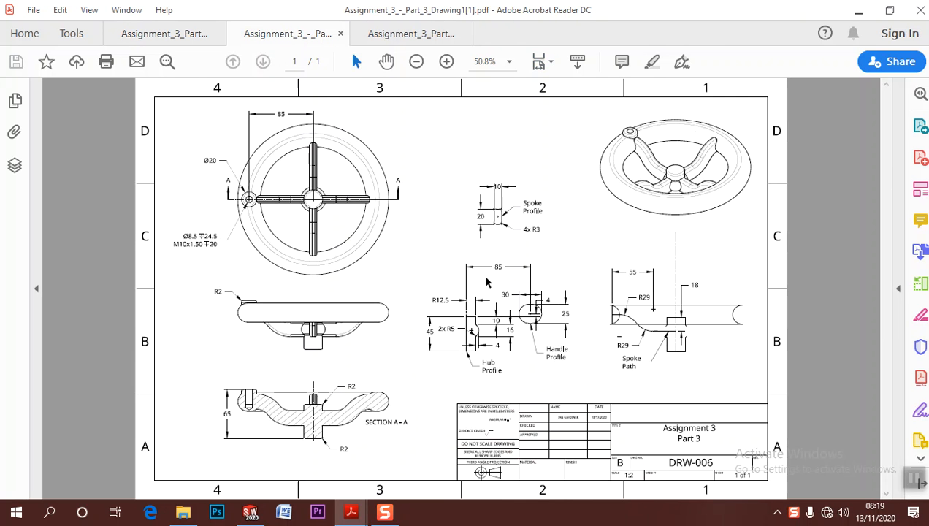
pyautogui.keyDown('ctrl'); pyautogui.scroll(2, 487, 283); pyautogui.keyUp('ctrl')
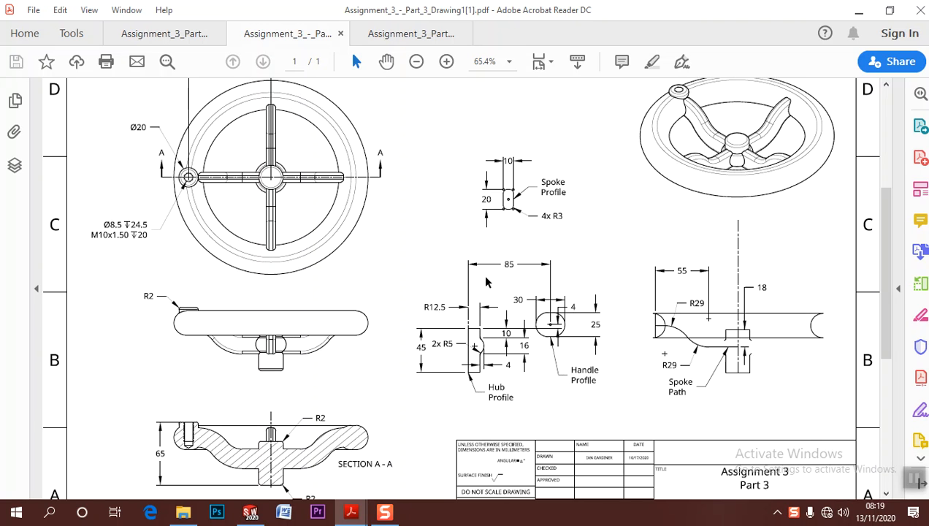
pyautogui.keyDown('ctrl'); pyautogui.scroll(-2, 484, 281); pyautogui.keyUp('ctrl')
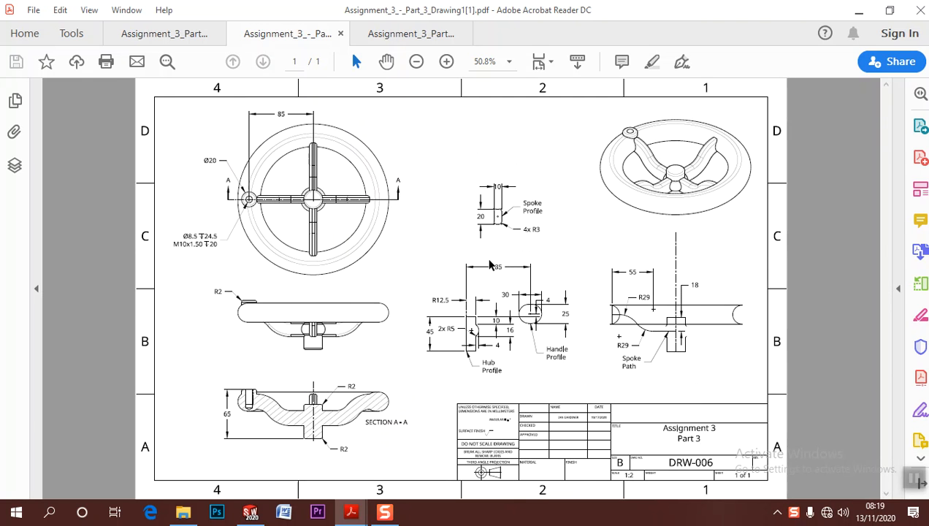
pyautogui.keyDown('ctrl'); pyautogui.scroll(3, 492, 263); pyautogui.keyUp('ctrl')
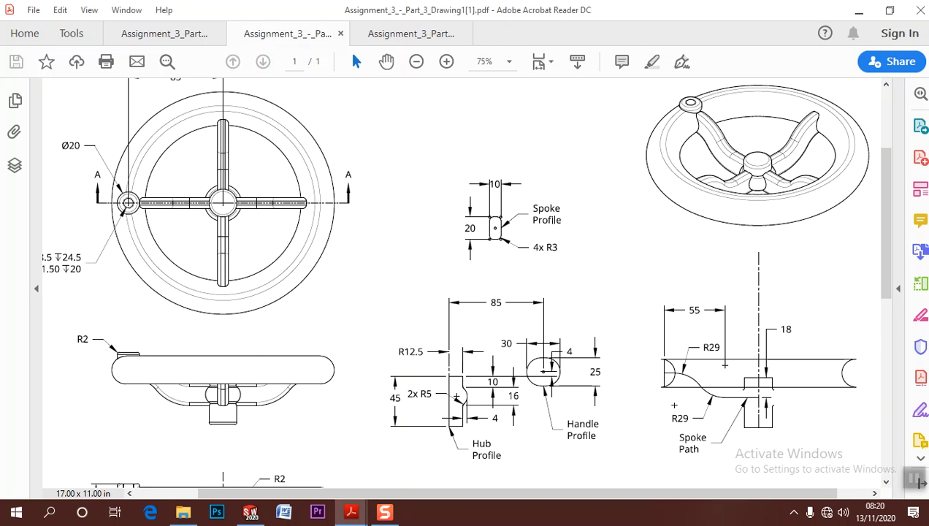
pyautogui.scroll(2, 627, 288)
pyautogui.hscroll(-2, 627, 288)
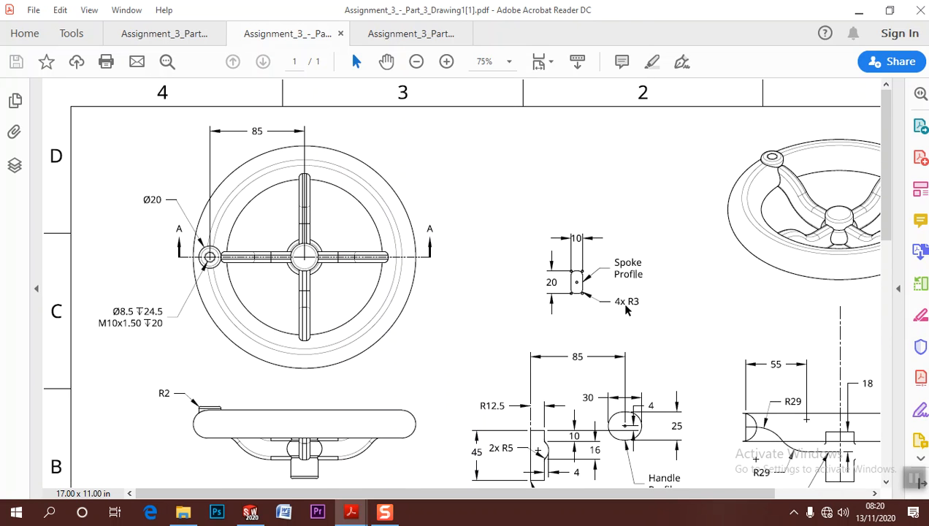
pyautogui.scroll(-2, 626, 310)
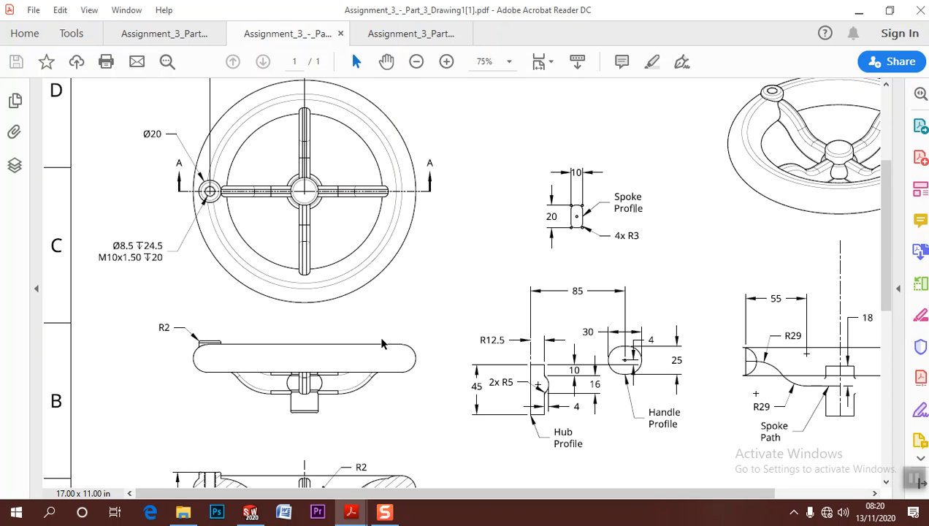
pyautogui.keyDown('ctrl'); pyautogui.scroll(-2, 383, 343); pyautogui.keyUp('ctrl')
pyautogui.keyDown('ctrl'); pyautogui.scroll(4, 562, 336); pyautogui.keyUp('ctrl')
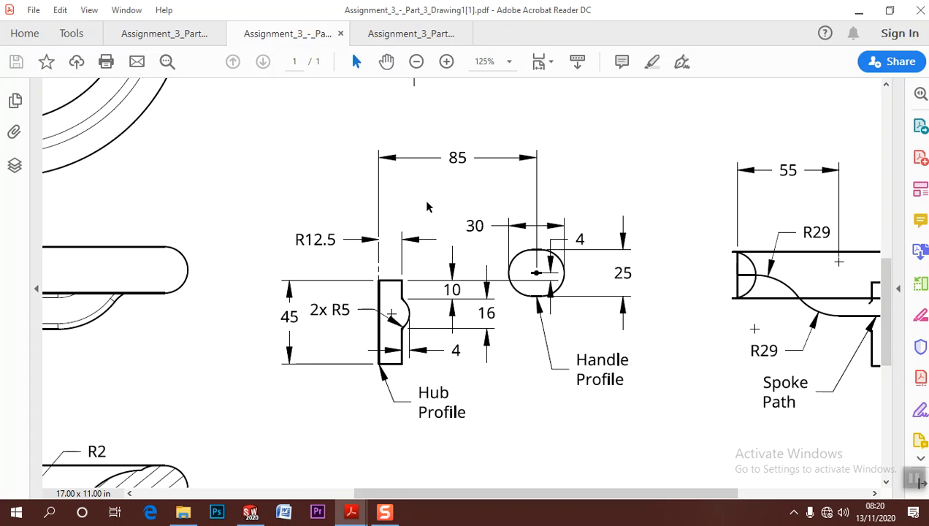
pyautogui.keyDown('ctrl'); pyautogui.scroll(1, 549, 340); pyautogui.keyUp('ctrl')
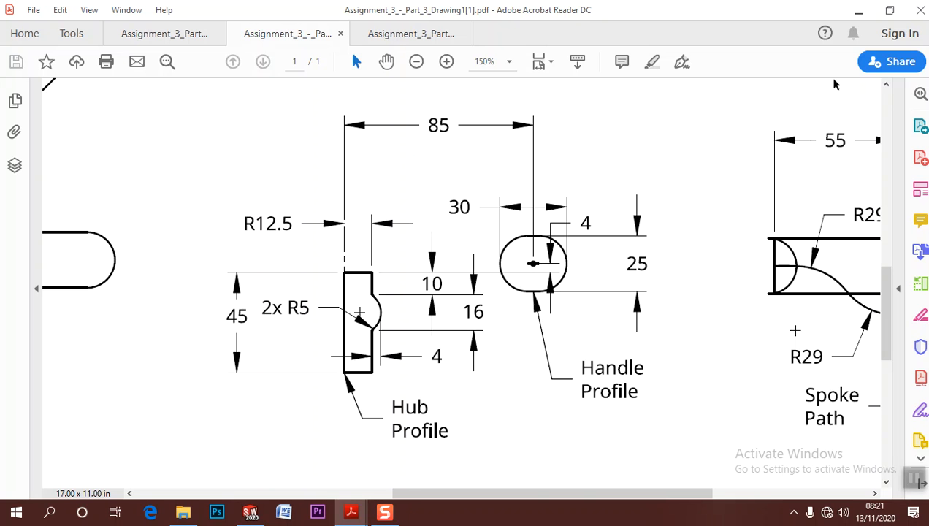
# Switch to SOLIDWORKS and create a new part document
pyautogui.click(853, 10)
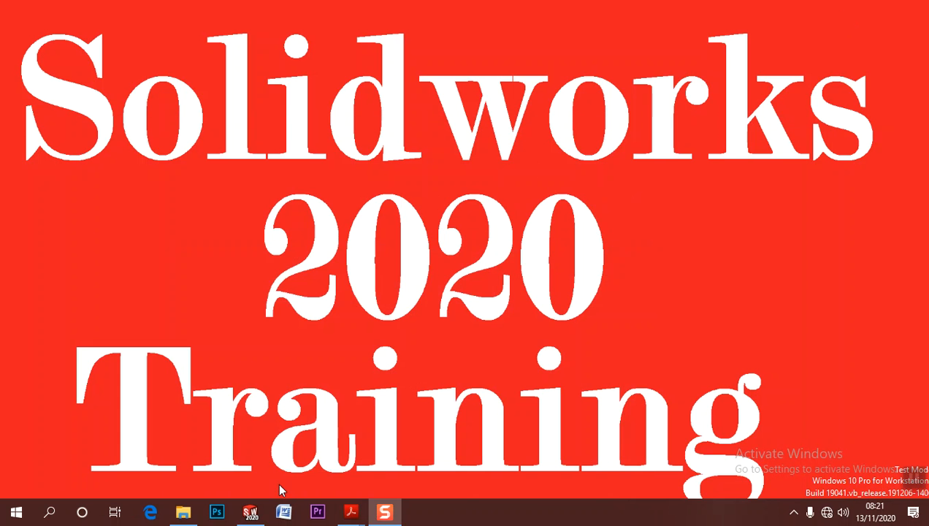
pyautogui.click(250, 511)
pyautogui.click(133, 12)
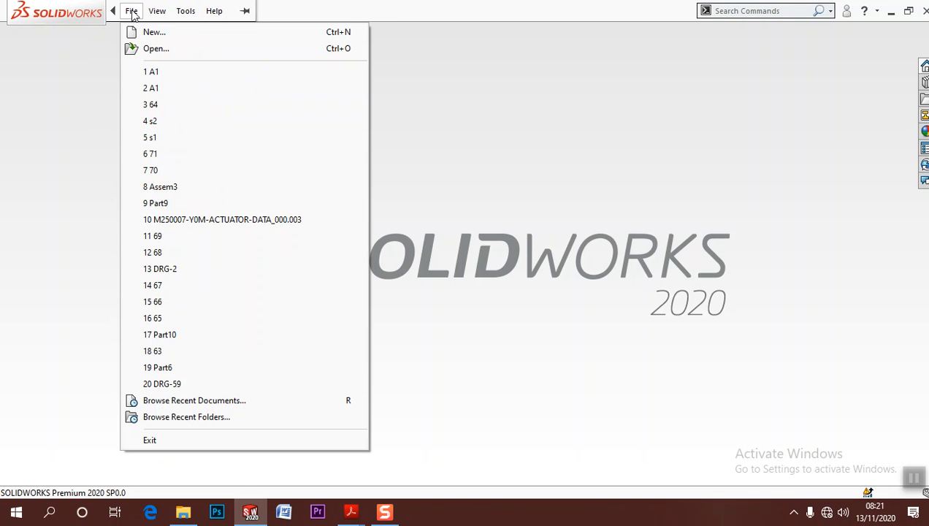
pyautogui.click(142, 32)
pyautogui.click(490, 425)
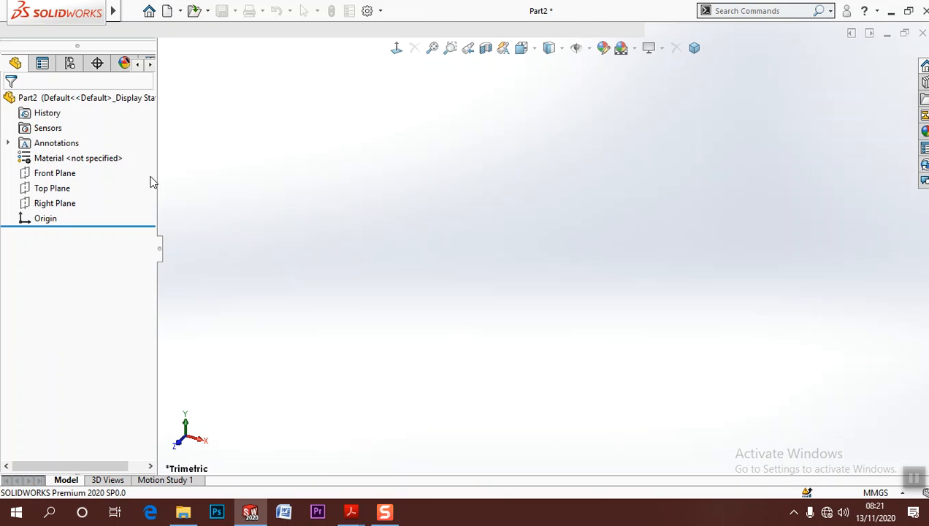
# Start a revolved boss sketch on the Front Plane and draw an upright rectangle about 10.7 by 43 mm from the origin
pyautogui.click(29, 88)
pyautogui.click(66, 48)
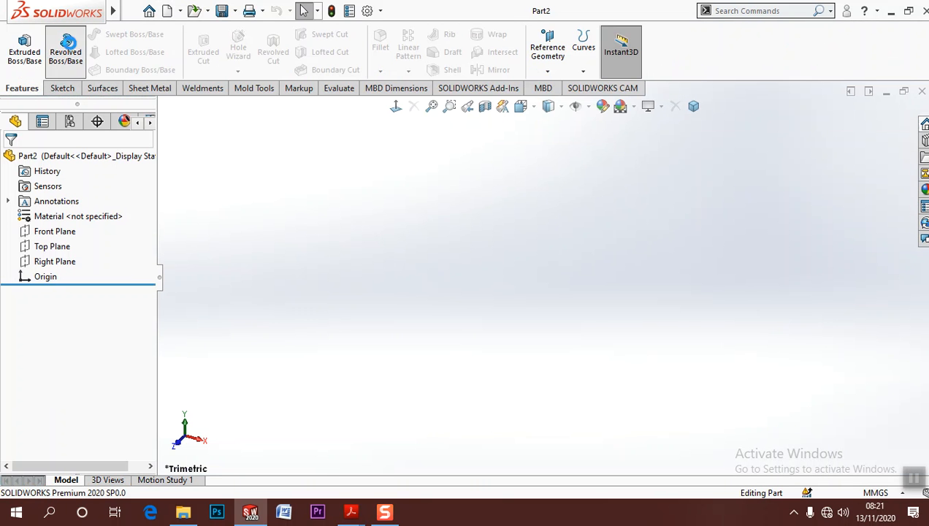
pyautogui.click(409, 168)
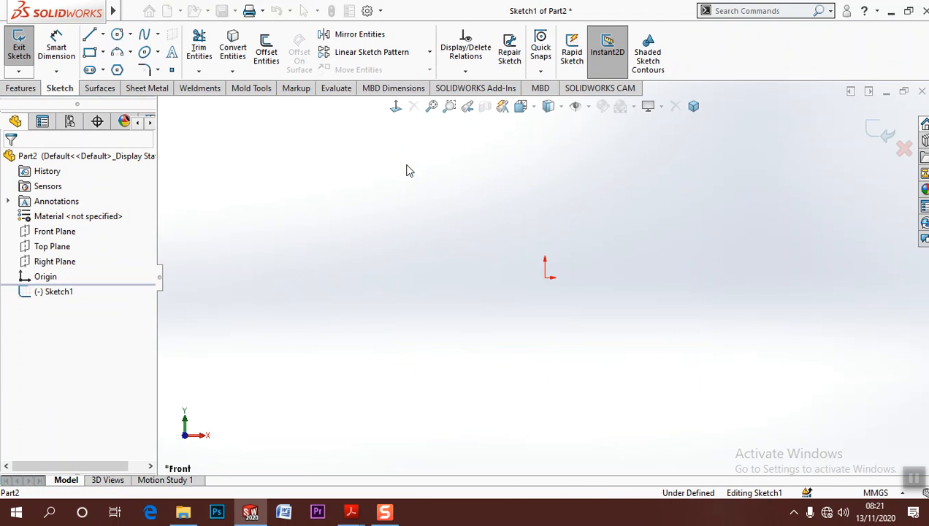
pyautogui.press('l')
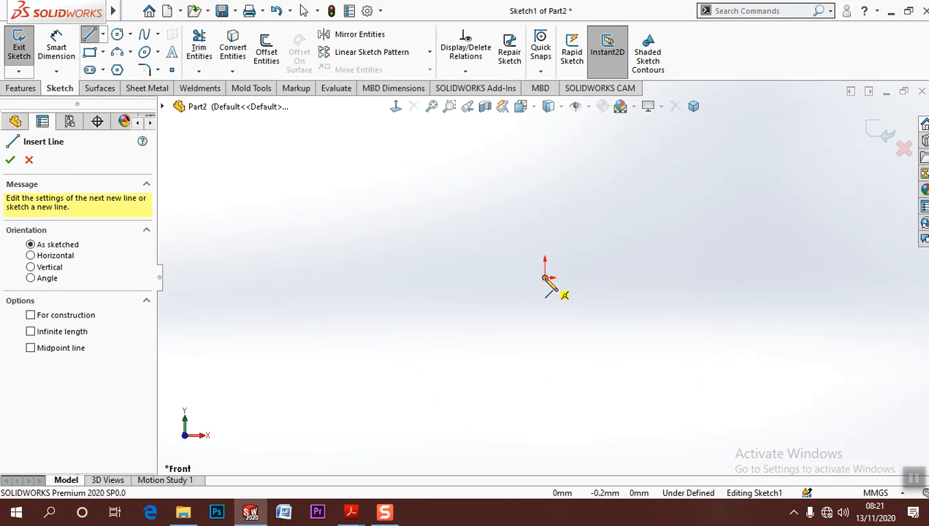
pyautogui.click(545, 277)
pyautogui.click(545, 206)
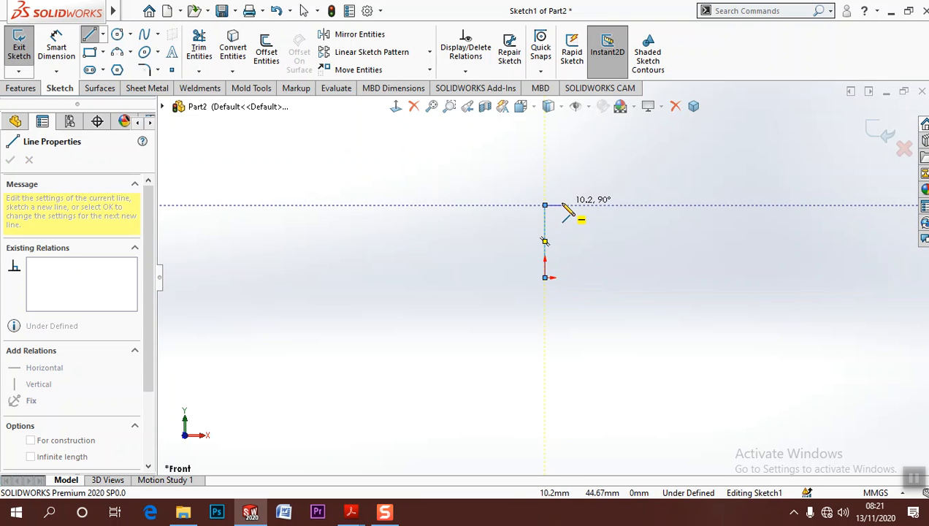
pyautogui.click(561, 205)
pyautogui.click(561, 277)
pyautogui.click(544, 277)
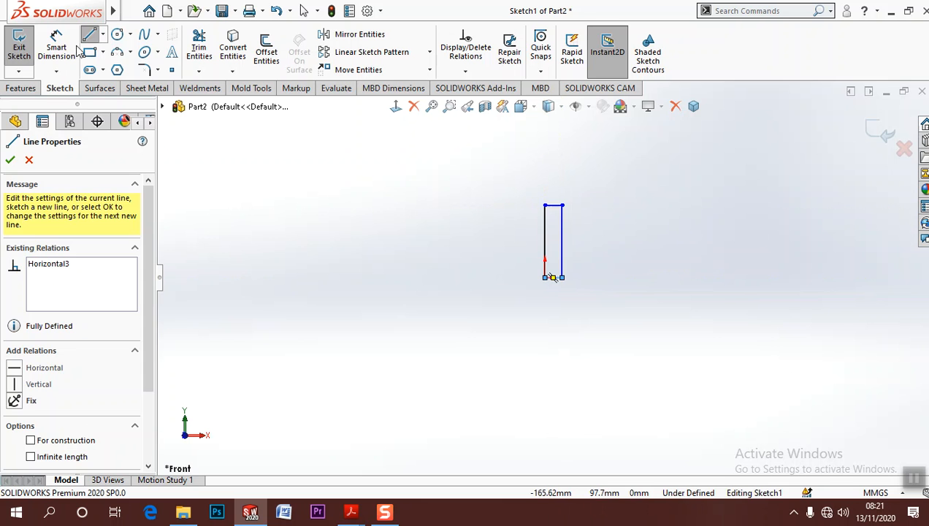
# Dimension the rectangle's vertical side on the origin axis to 45 mm
pyautogui.click(67, 47)
pyautogui.click(544, 231)
pyautogui.click(501, 252)
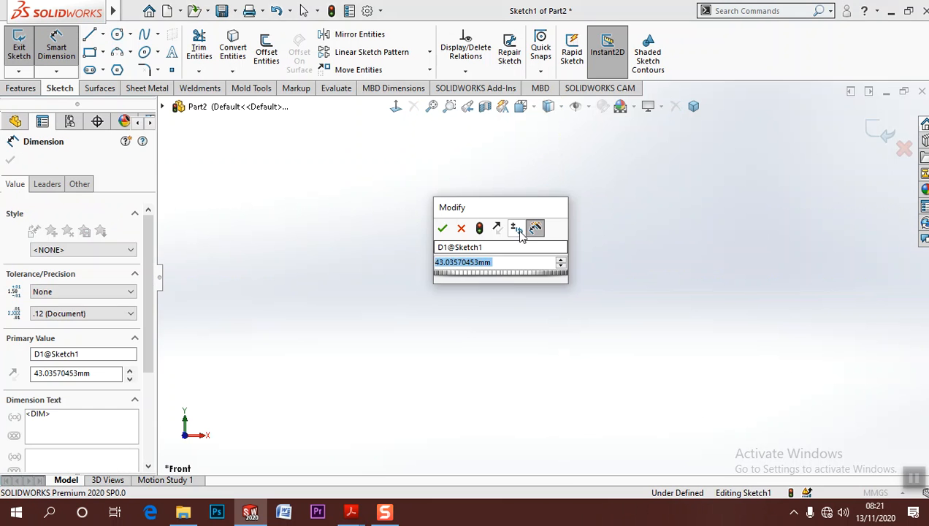
pyautogui.write('45')
pyautogui.press('Return')
pyautogui.click(637, 212)
# Dimension the rectangle's width to 12.5 mm across its upper edge
pyautogui.scroll(-5, 561, 209)
pyautogui.click(561, 293)
pyautogui.click(603, 261)
pyautogui.click(597, 248)
pyautogui.write('12.5')
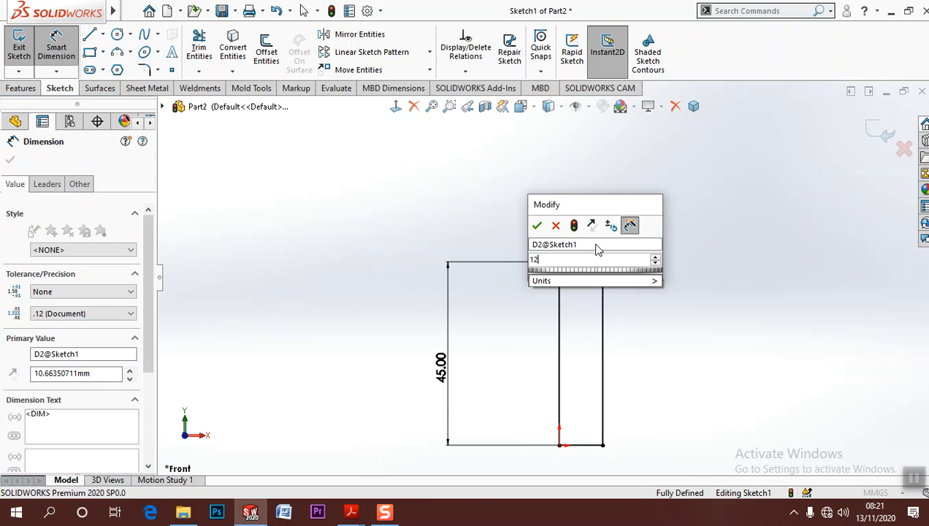
pyautogui.press('Return')
pyautogui.click(637, 257)
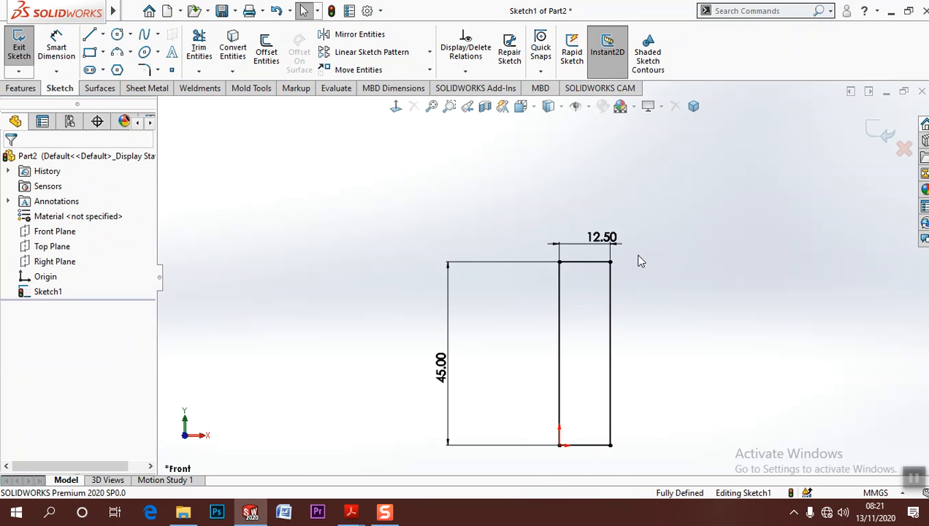
# Draw a vertical centerline about 76 mm long from the origin up past the top of the rectangle
pyautogui.click(103, 35)
pyautogui.click(116, 68)
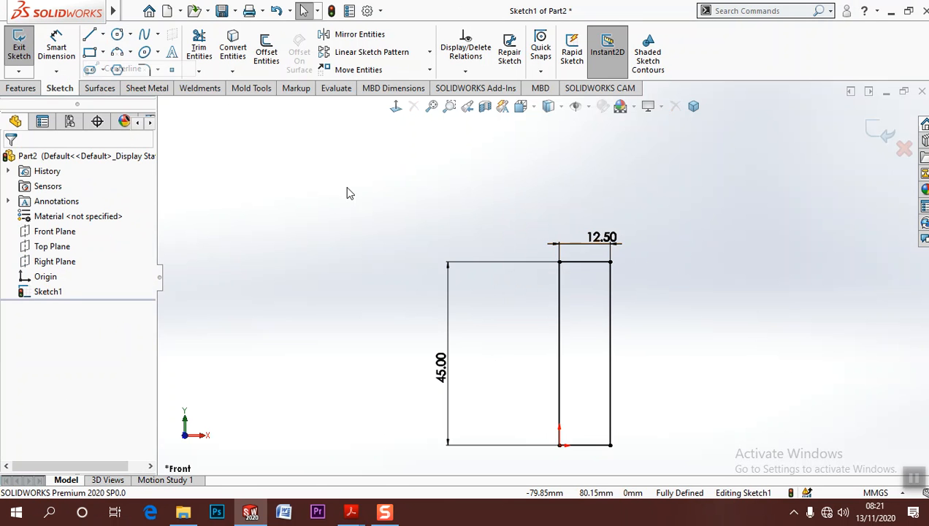
pyautogui.click(559, 444)
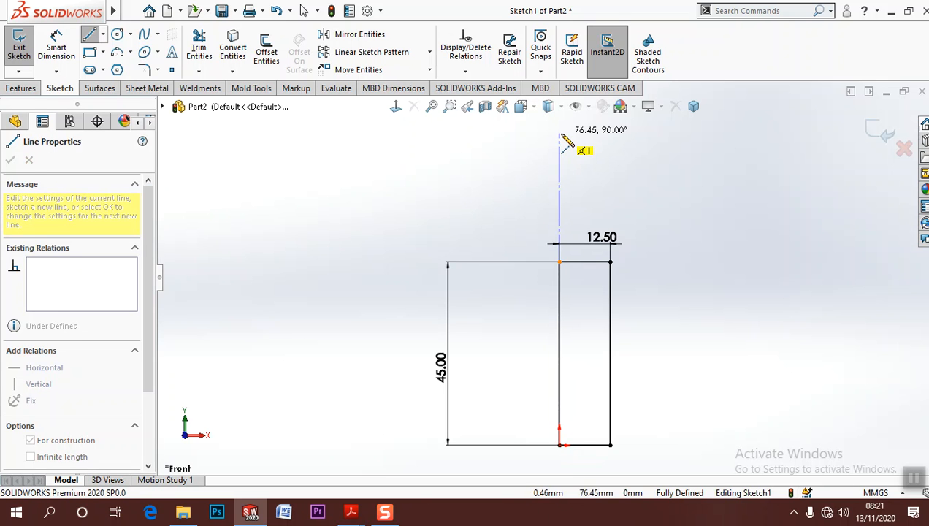
pyautogui.doubleClick(559, 135)
pyautogui.press('Escape')
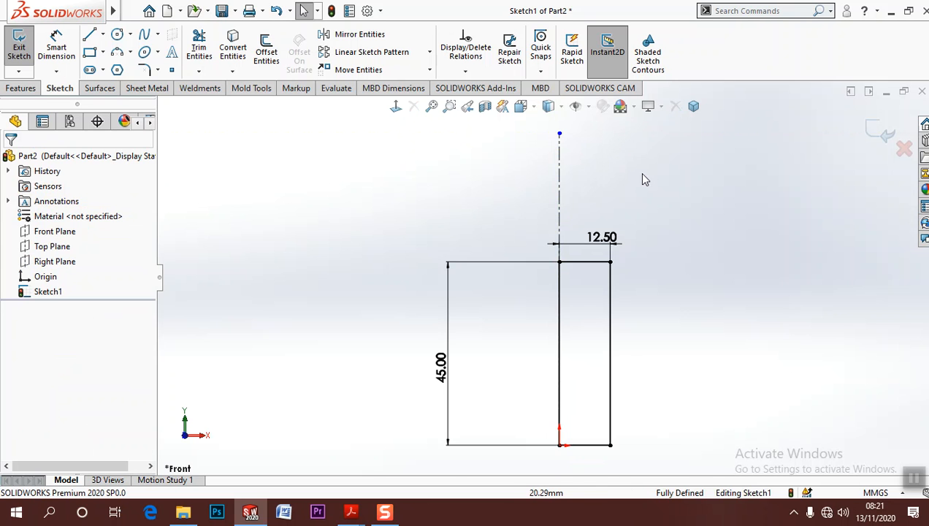
# Draw a circle centred at about X 8.4, Y 35.6 mm across the rectangle's outer edge and trim its portion inside the rectangle
pyautogui.scroll(-5, 624, 274)
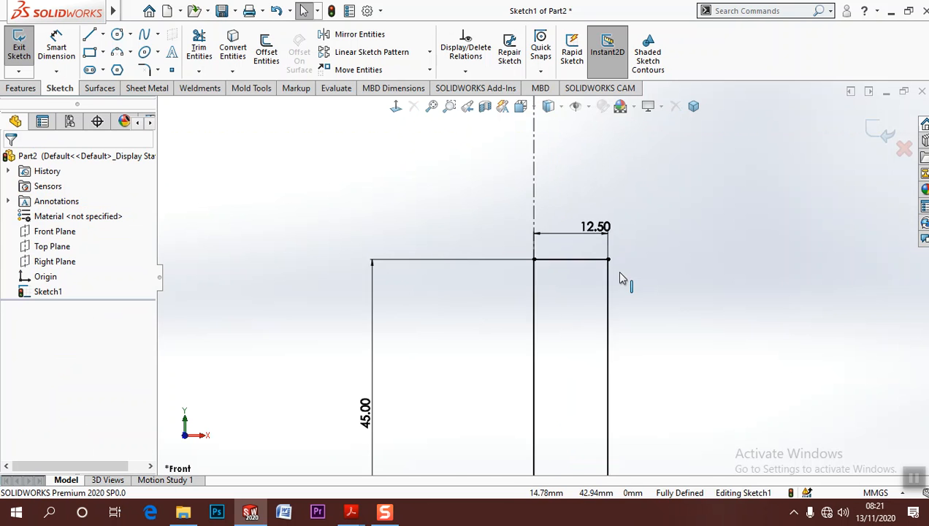
pyautogui.click(116, 34)
pyautogui.click(541, 348)
pyautogui.click(613, 352)
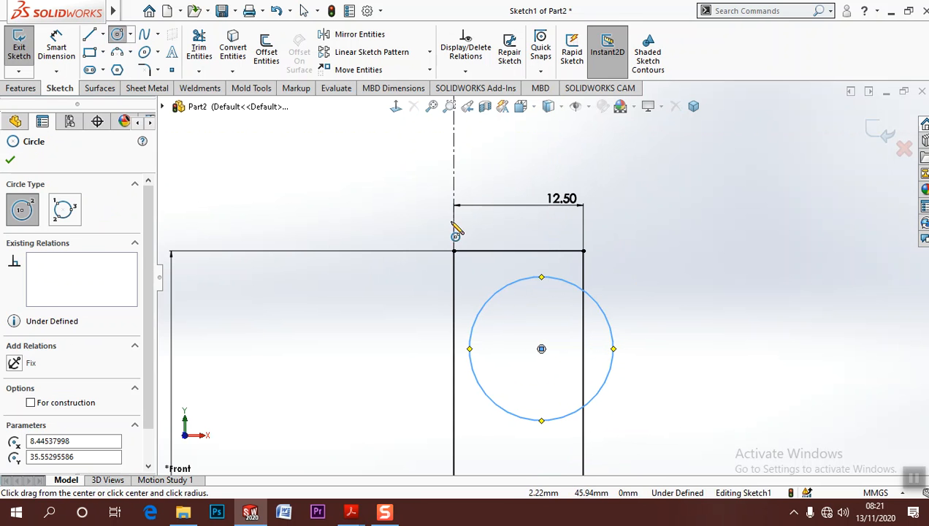
pyautogui.click(198, 47)
pyautogui.click(520, 281)
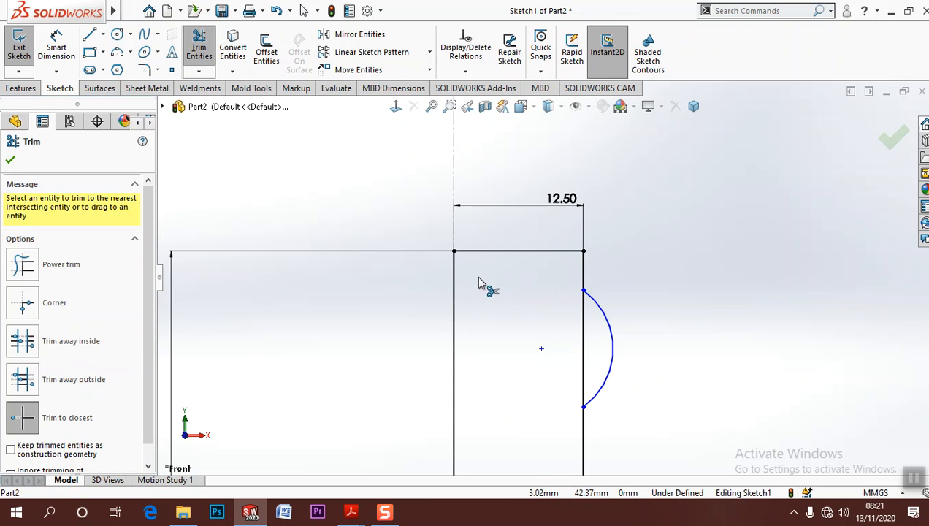
# Dimension the distance from the rectangle's upper outer corner to the arc's upper endpoint as 10 mm
pyautogui.click(43, 47)
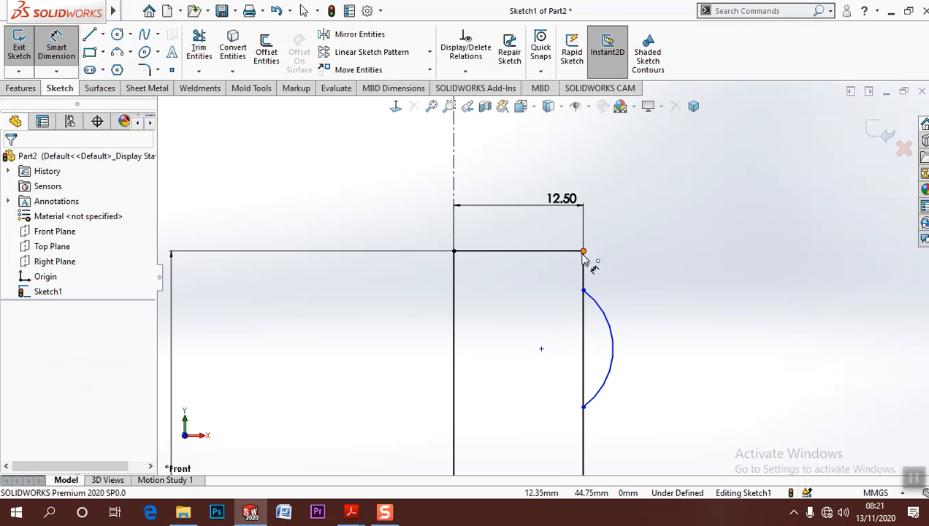
pyautogui.click(584, 252)
pyautogui.click(583, 291)
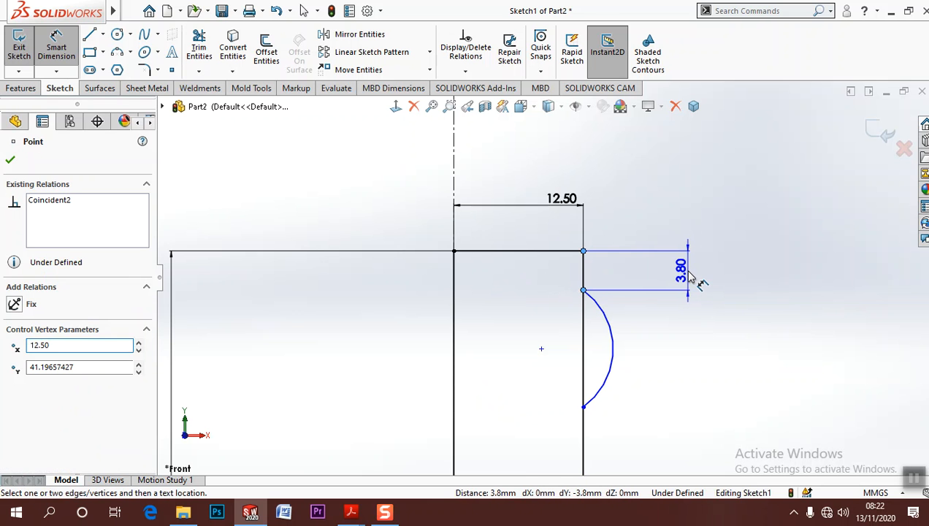
pyautogui.click(699, 277)
pyautogui.write('10')
pyautogui.press('Return')
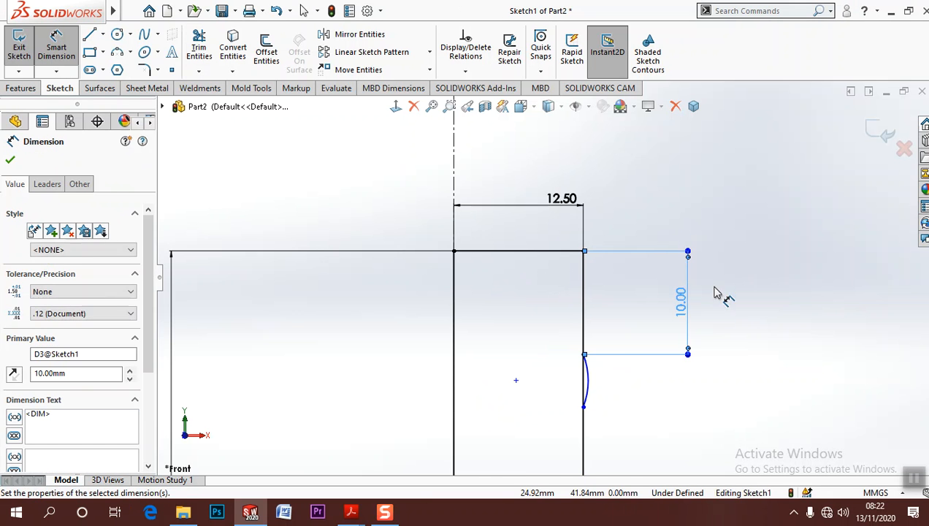
# Dimension the vertical distance between the arc's two endpoints as 16 mm
pyautogui.click(583, 407)
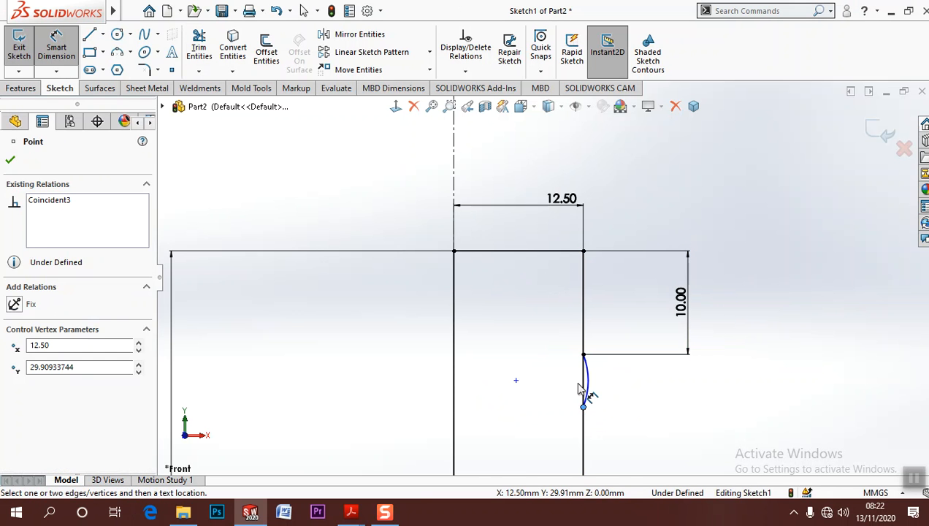
pyautogui.click(582, 355)
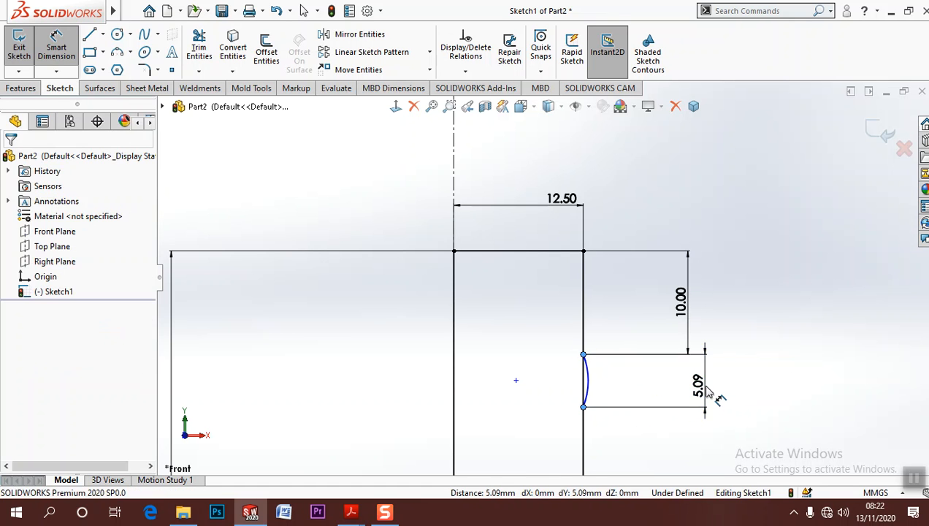
pyautogui.click(705, 388)
pyautogui.write('16')
pyautogui.press('Return')
pyautogui.click(735, 355)
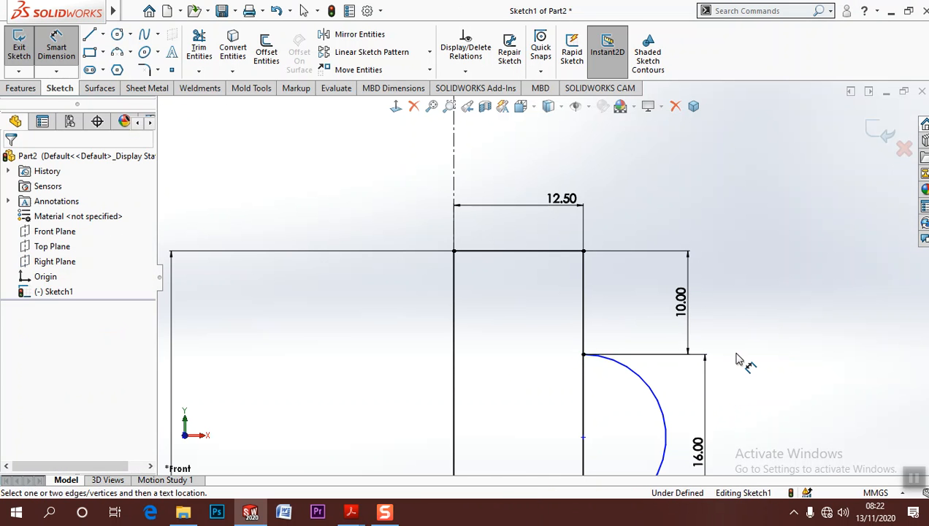
pyautogui.scroll(3, 732, 353)
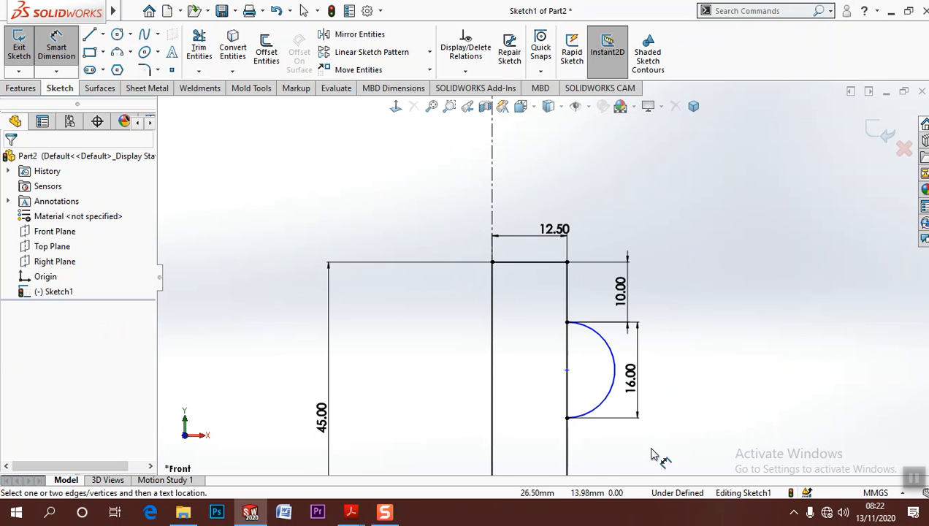
pyautogui.scroll(3, 646, 416)
pyautogui.click(557, 372)
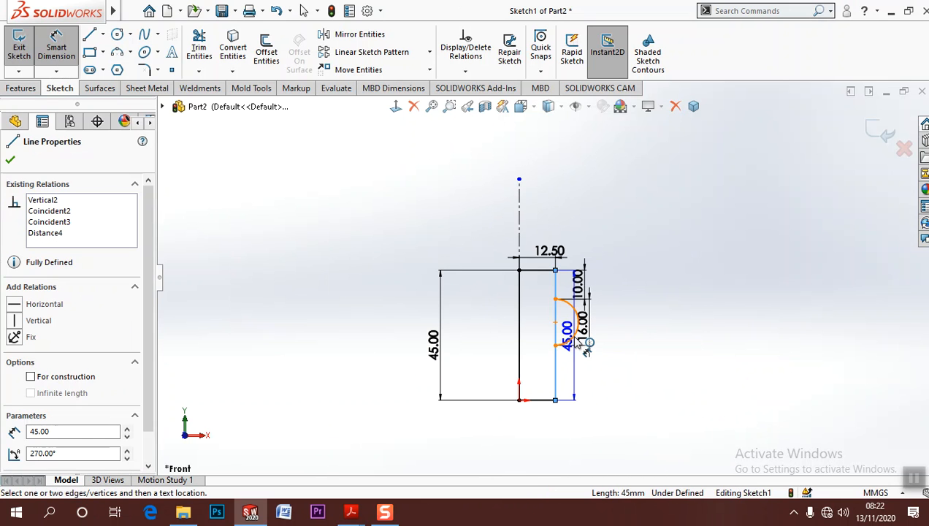
pyautogui.click(573, 393)
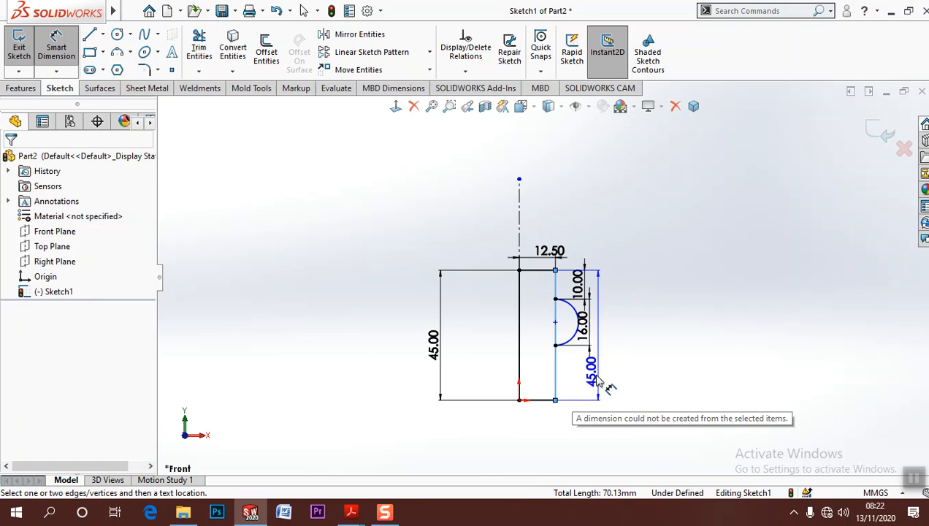
pyautogui.scroll(-5, 590, 343)
pyautogui.scroll(-2, 590, 346)
pyautogui.press('Escape')
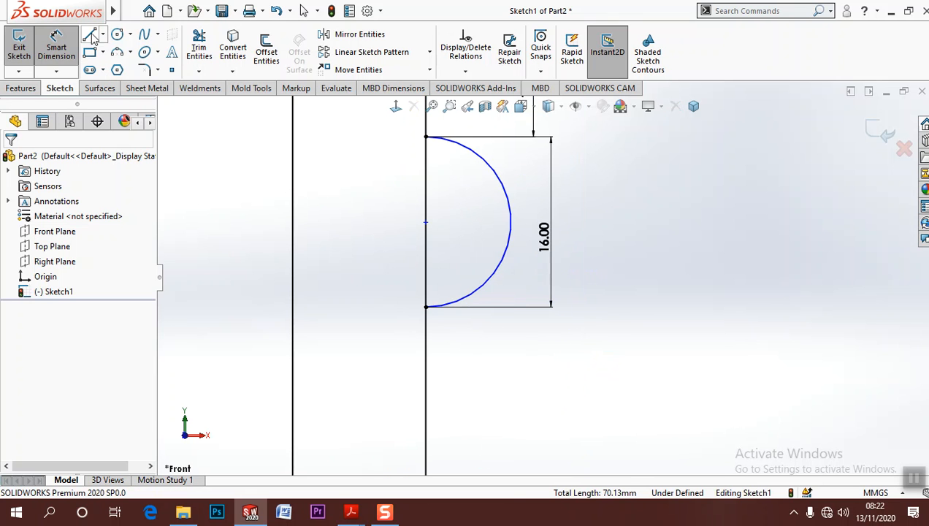
# Dimension the horizontal distance from the rectangle's outer edge to the arc's outermost point as 4 mm
pyautogui.click(427, 248)
pyautogui.click(504, 223)
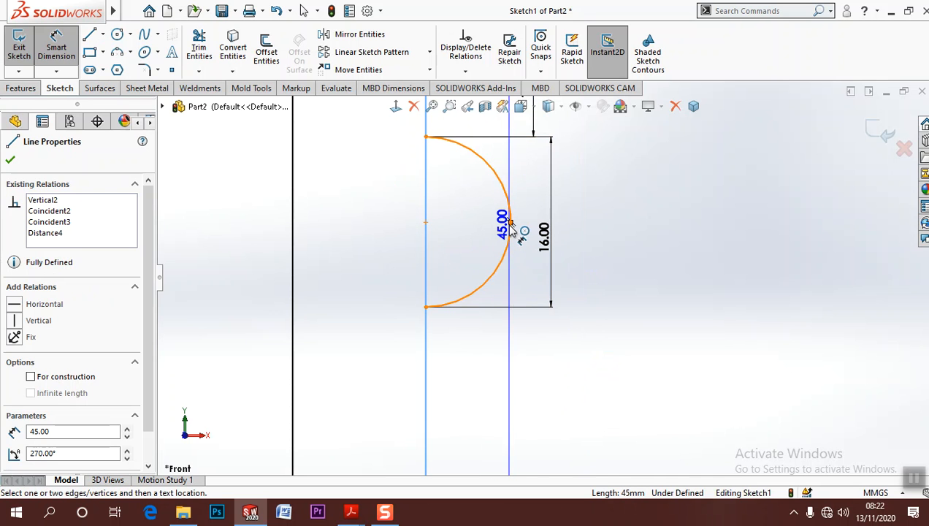
pyautogui.click(511, 225)
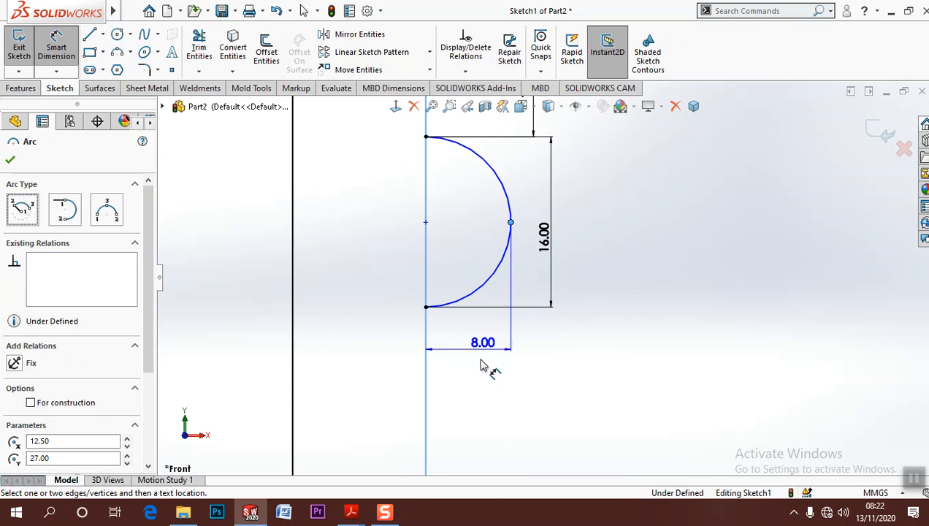
pyautogui.click(482, 400)
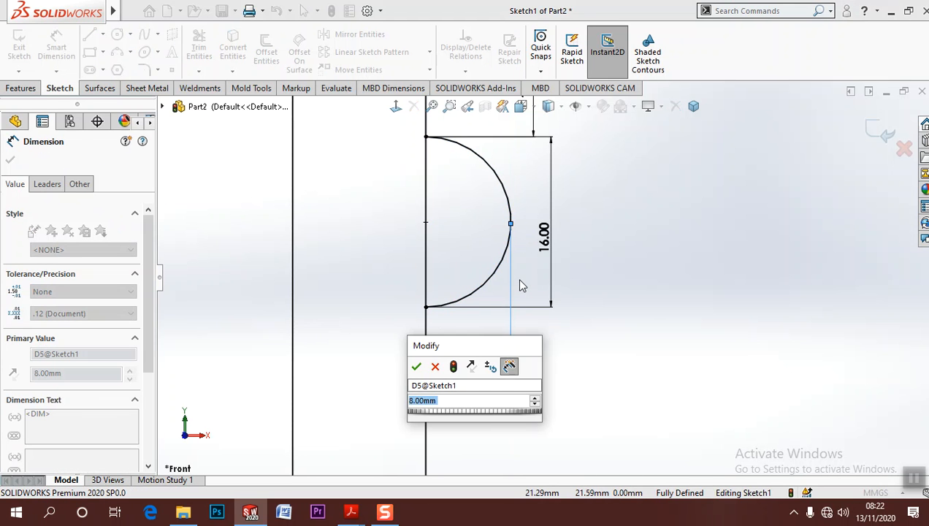
pyautogui.write('4')
pyautogui.press('Return')
pyautogui.click(666, 302)
pyautogui.scroll(-5, 650, 304)
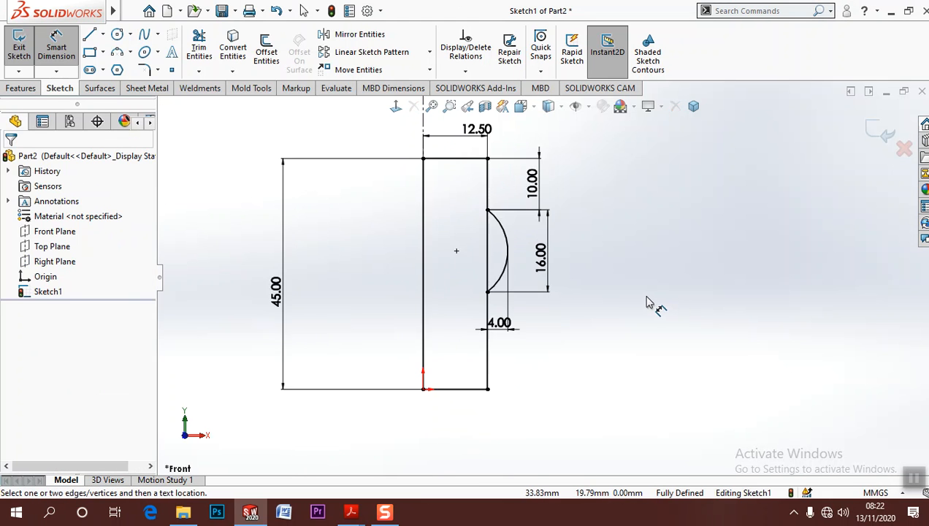
# Trim away the portion of the rectangle's outer edge between the arc's two endpoints
pyautogui.press('Escape')
pyautogui.scroll(3, 365, 198)
pyautogui.click(199, 47)
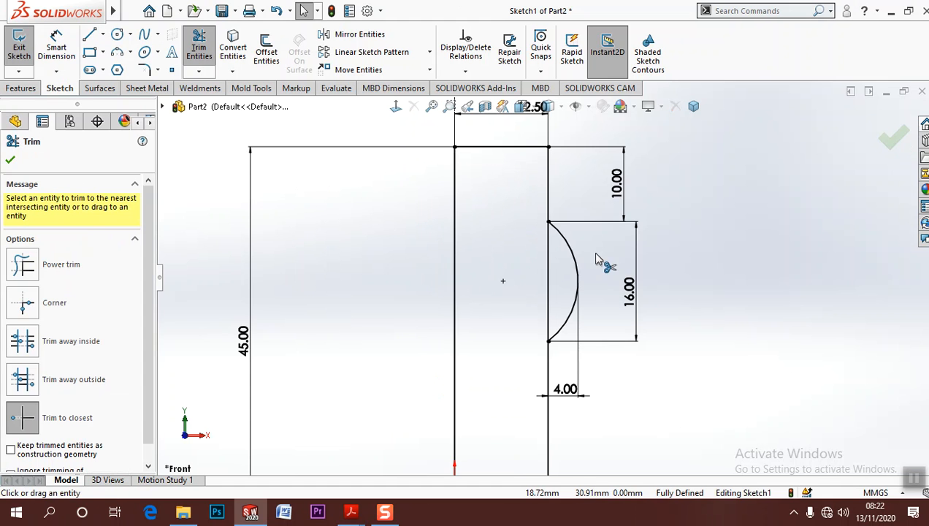
pyautogui.scroll(-3, 661, 292)
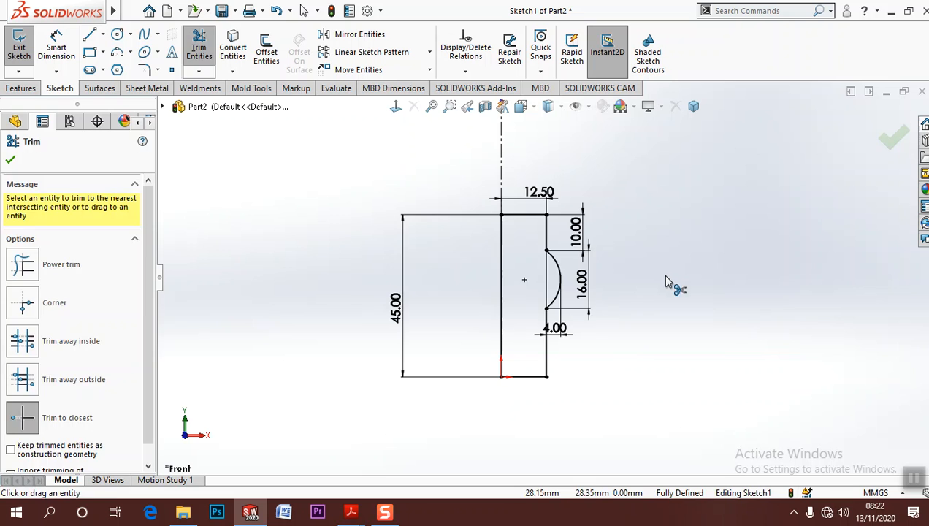
pyautogui.press('Escape')
# Rearrange the 4, 16 and 45 mm dimensions closer to the hub profile and restore the view normal to the sketch
pyautogui.scroll(3, 555, 309)
pyautogui.moveTo(515, 322); pyautogui.dragTo(551, 324)
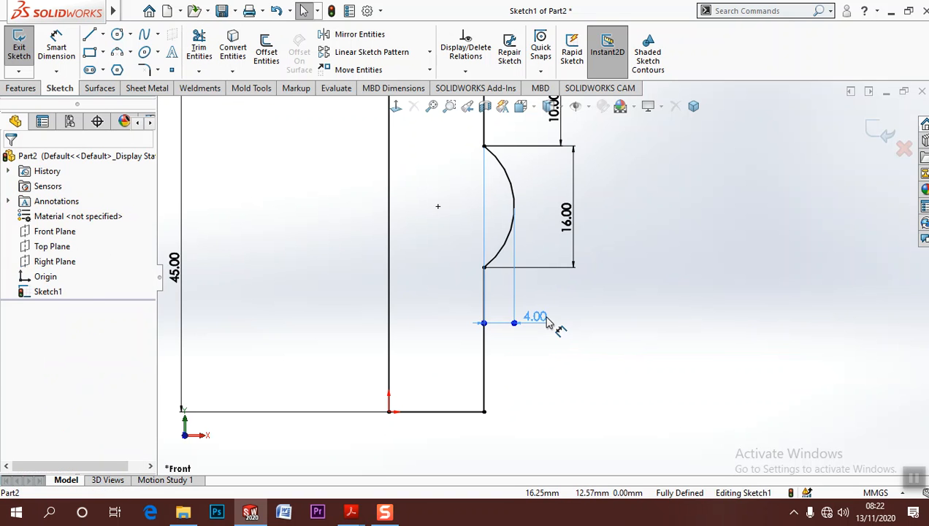
pyautogui.click(590, 212)
pyautogui.moveTo(590, 212); pyautogui.dragTo(559, 214)
pyautogui.click(618, 225)
pyautogui.scroll(-3, 627, 247)
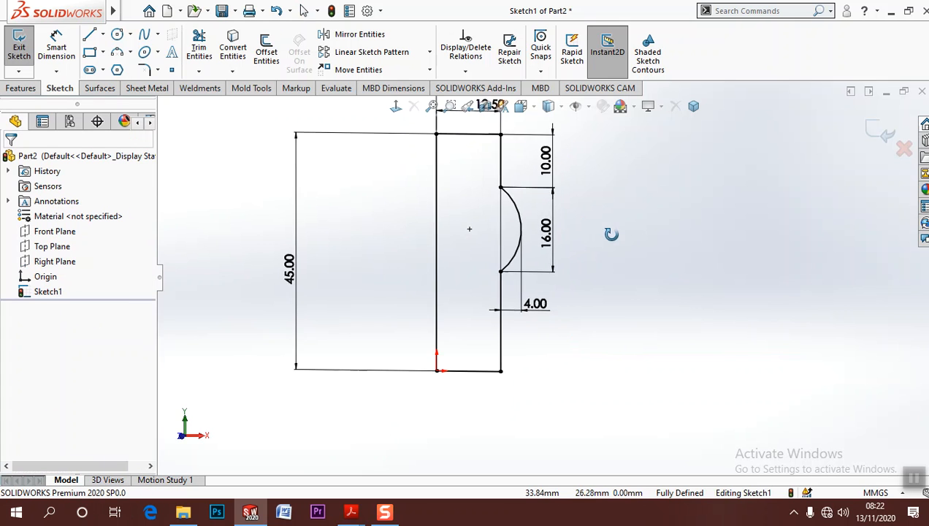
pyautogui.scroll(2, 565, 236)
pyautogui.moveTo(222, 359)
pyautogui.mouseDown()
pyautogui.moveTo(313, 342)
pyautogui.moveTo(308, 354)
pyautogui.mouseUp()
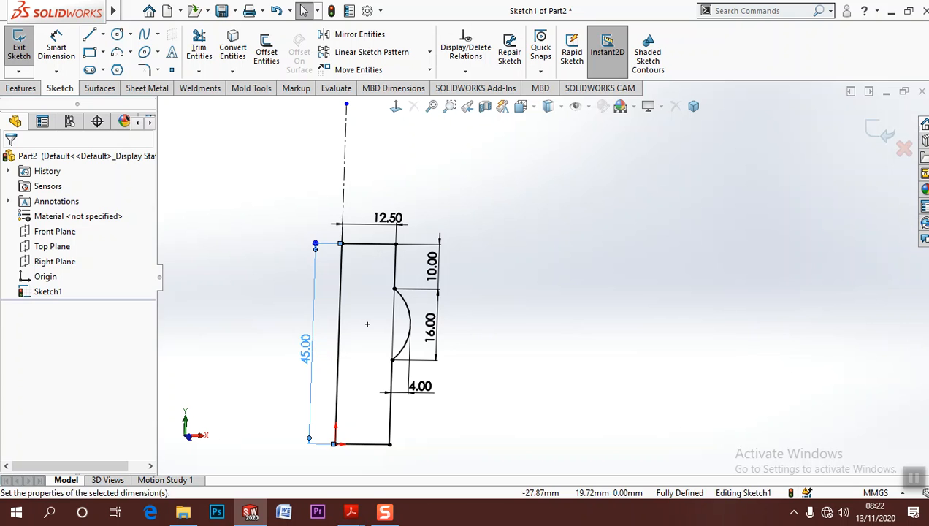
pyautogui.click(395, 106)
pyautogui.scroll(5, 555, 344)
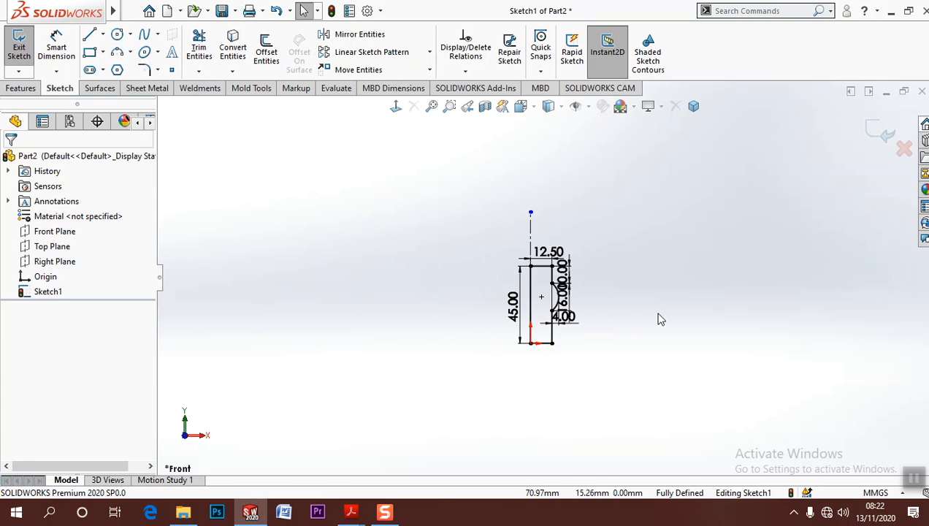
pyautogui.scroll(-3, 658, 314)
# Switch to the Assignment 3 Part 3 PDF drawing and examine the hub and handle profile dimensions, then return to the sketch
pyautogui.moveTo(350, 511)
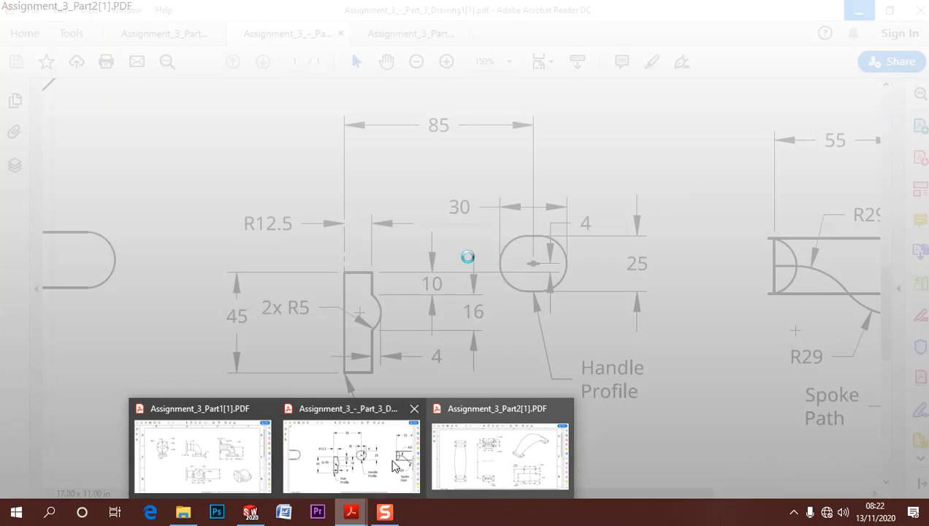
pyautogui.click(351, 453)
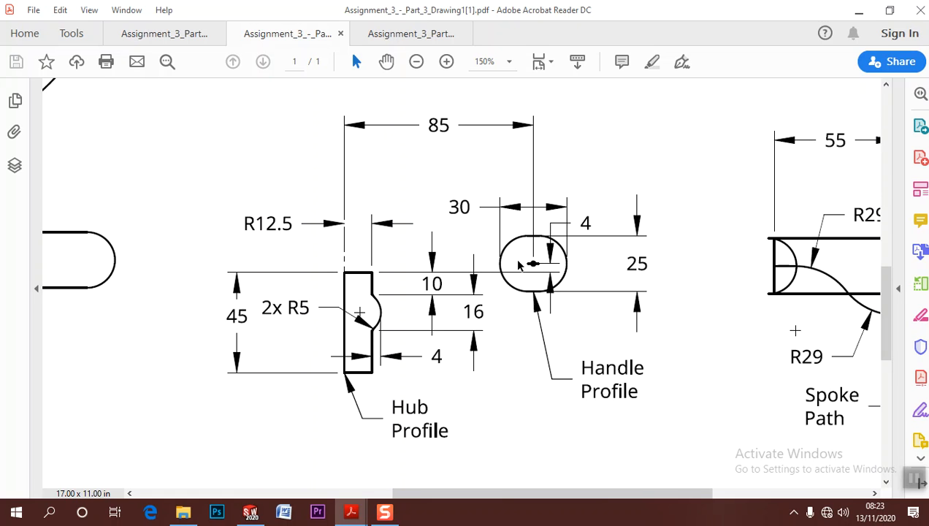
pyautogui.scroll(-1, 552, 269)
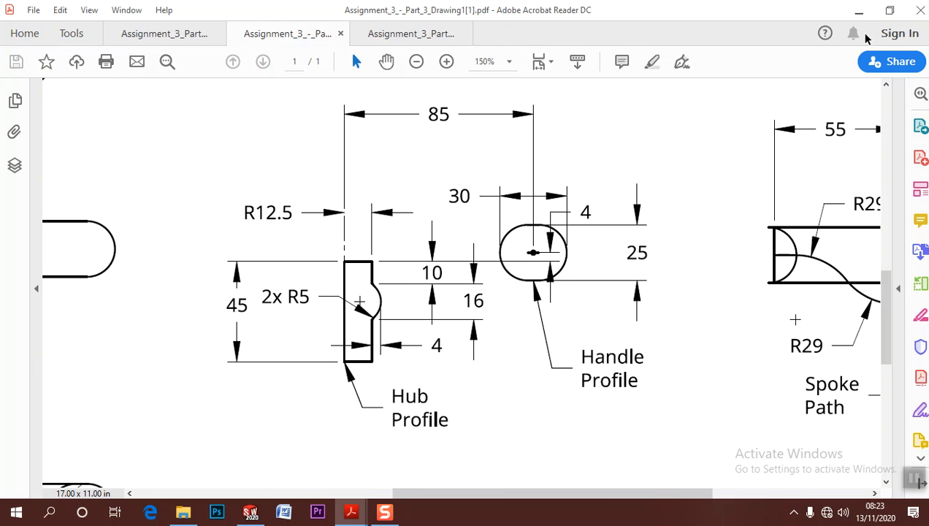
pyautogui.click(859, 11)
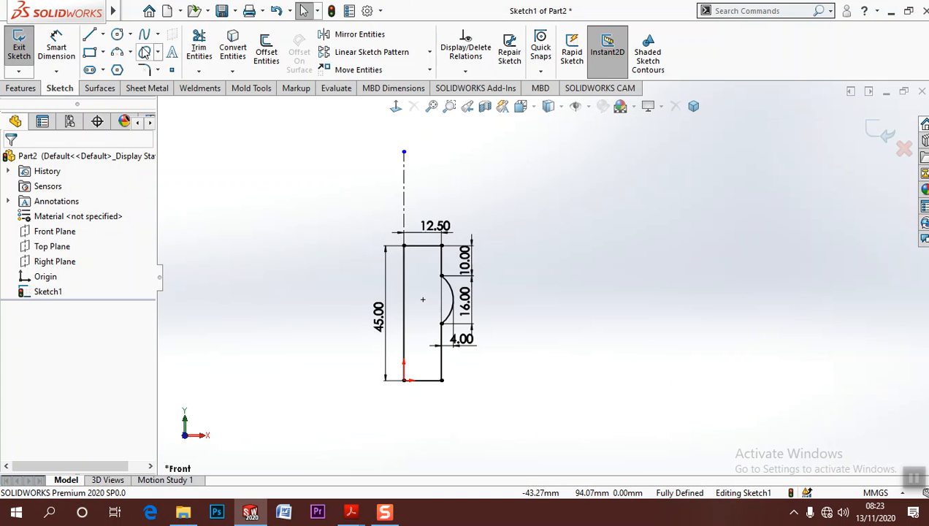
pyautogui.click(118, 34)
pyautogui.click(89, 34)
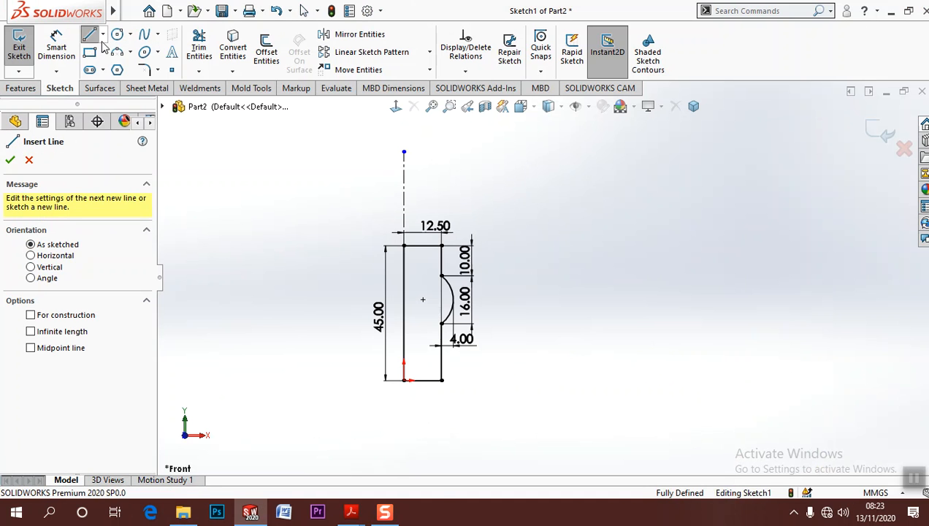
pyautogui.click(102, 34)
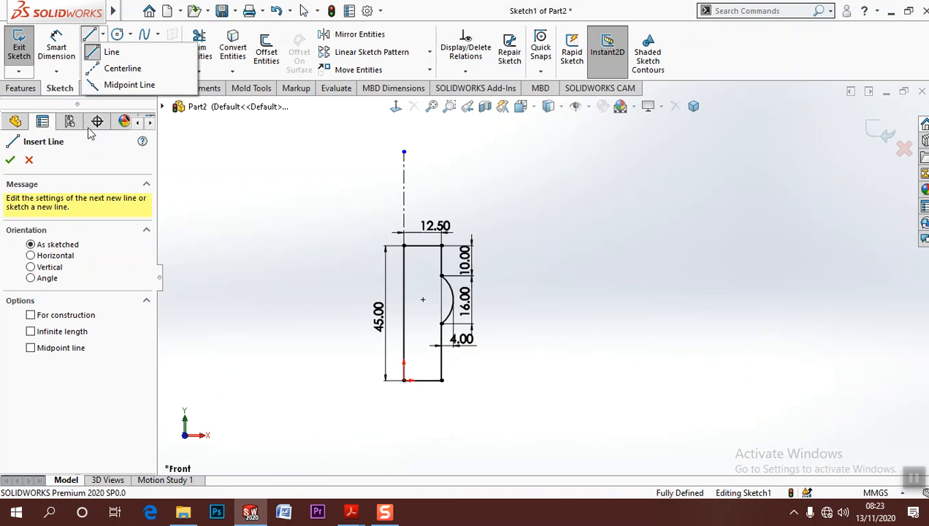
pyautogui.click(180, 150)
# Draw a horizontal straight slot about 18 mm wide, centred at about X 68, Y 59 mm, for the handle profile
pyautogui.click(104, 72)
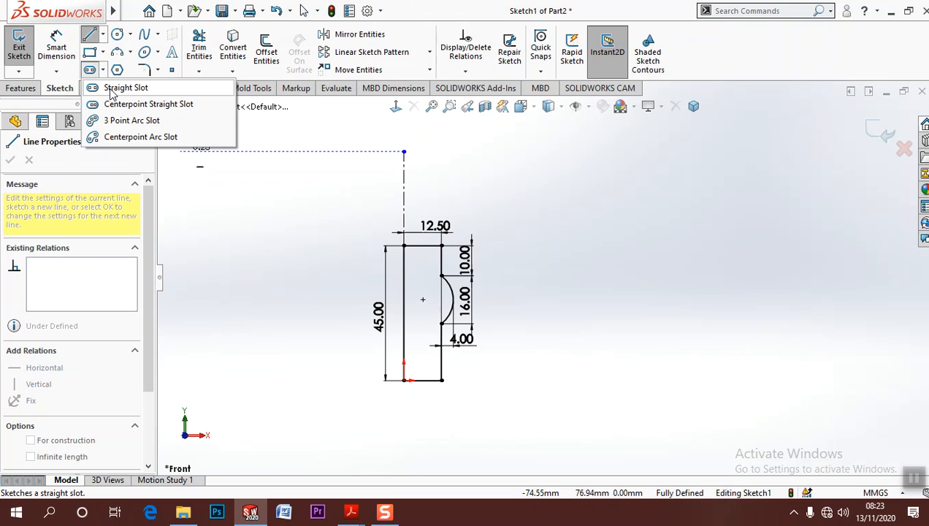
pyautogui.click(111, 89)
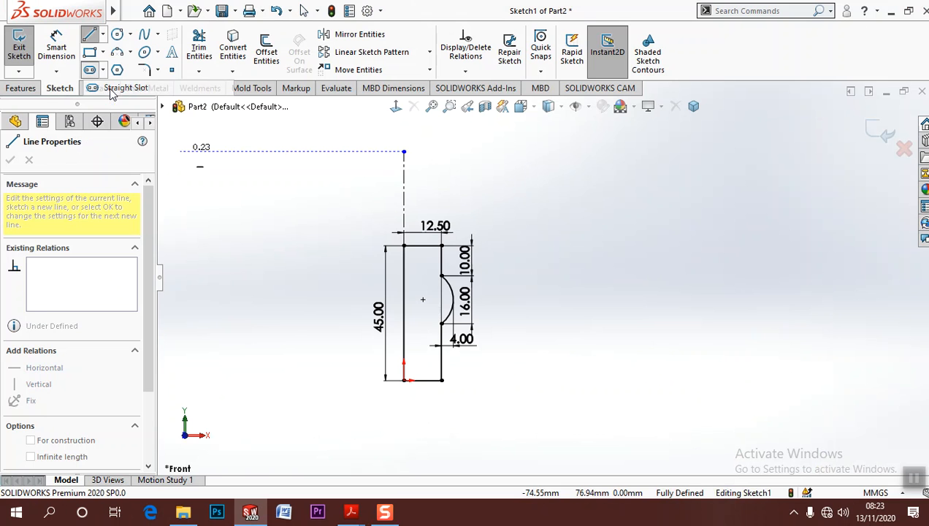
pyautogui.click(574, 204)
pyautogui.click(641, 204)
pyautogui.click(642, 214)
pyautogui.click(668, 204)
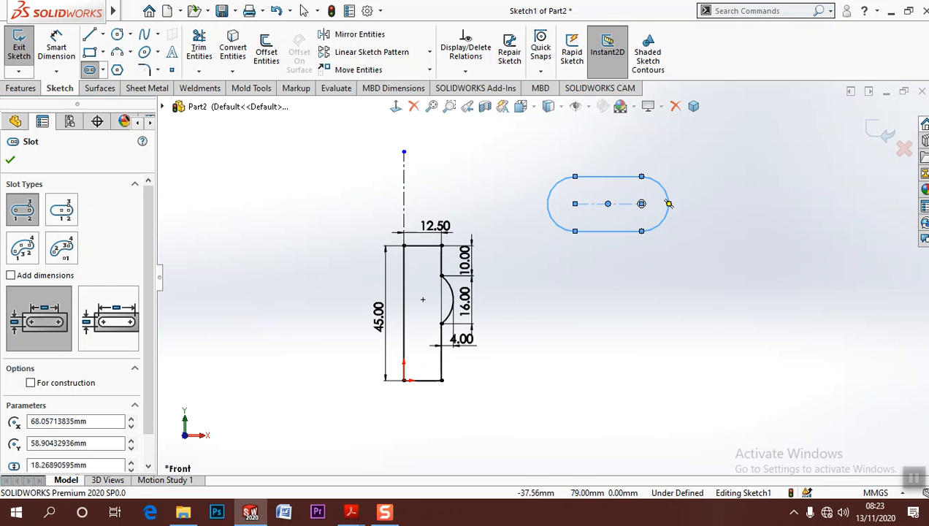
# Dimension the slot's end arc radius as 25/2 mm and shift the slot's centre slightly upward
pyautogui.click(57, 43)
pyautogui.click(668, 227)
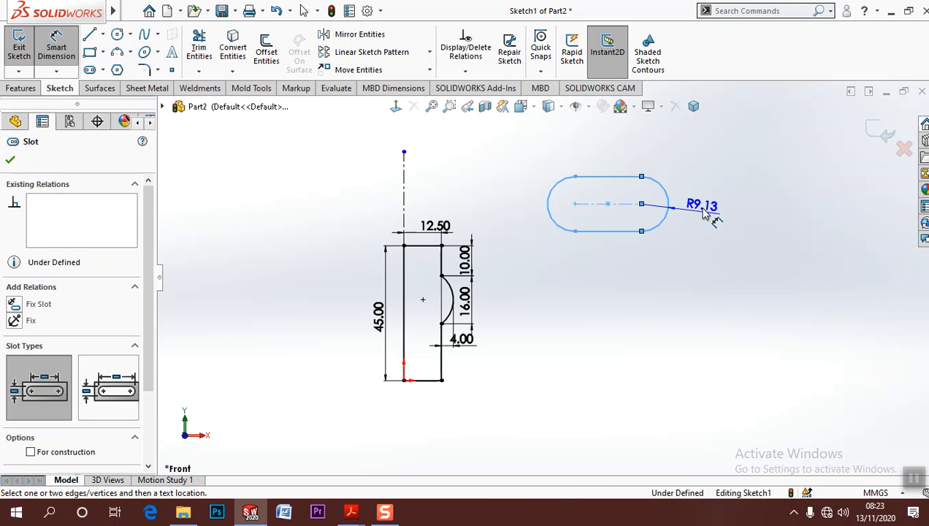
pyautogui.click(710, 207)
pyautogui.write('2')
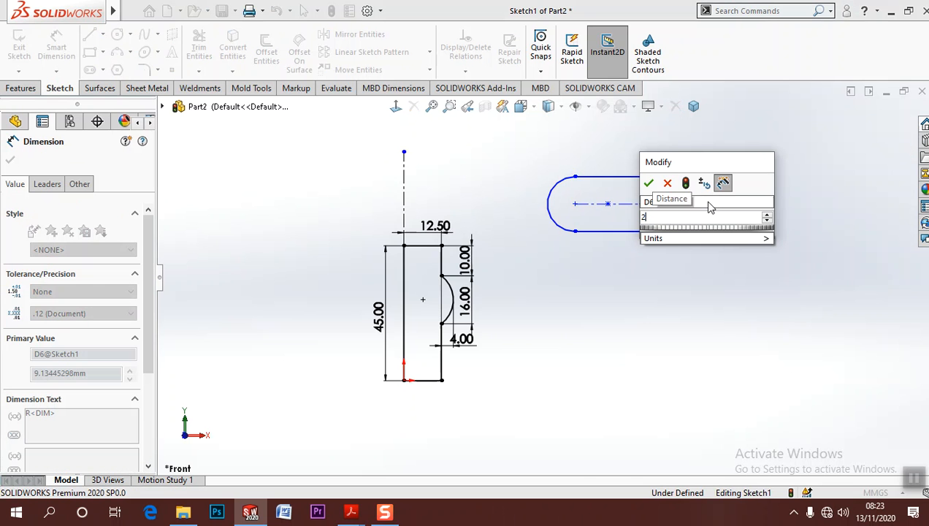
pyautogui.write('5/2')
pyautogui.press('Return')
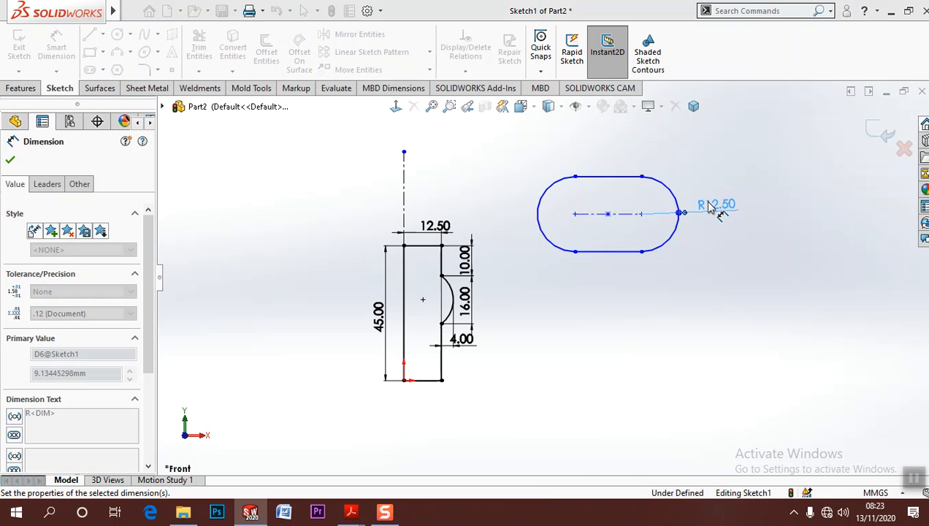
pyautogui.press('Escape')
pyautogui.press('Escape')
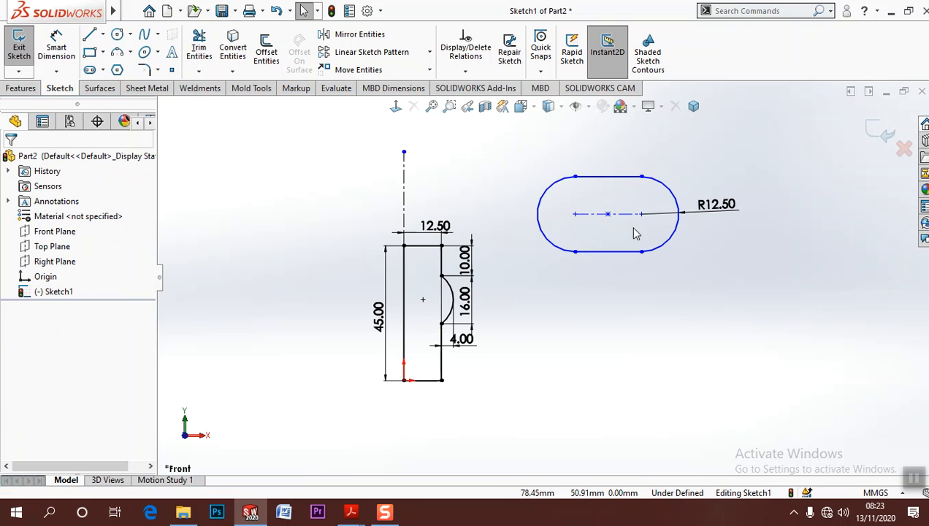
pyautogui.moveTo(608, 216)
pyautogui.mouseDown()
pyautogui.moveTo(610, 192)
pyautogui.moveTo(612, 203)
pyautogui.mouseUp()
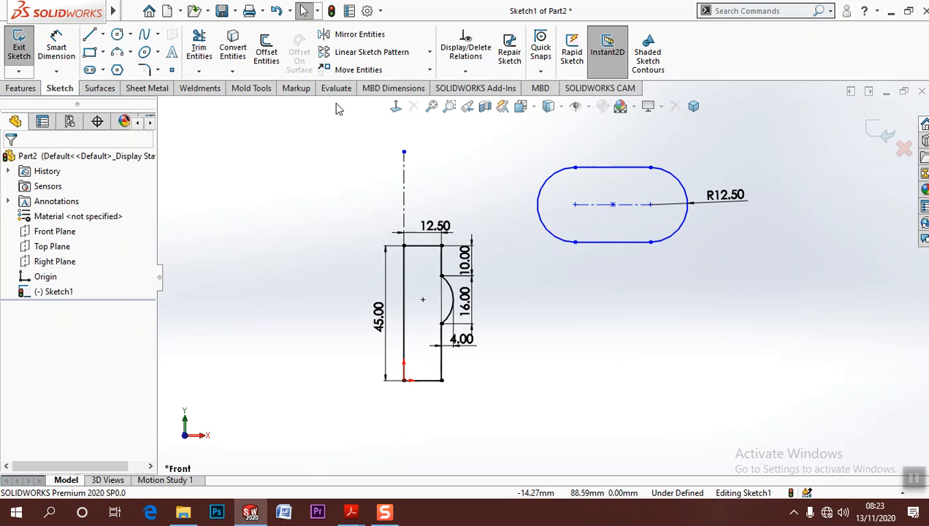
# Add a horizontal dimension between the slot's two end arcs, placed above the slot
pyautogui.click(50, 47)
pyautogui.click(538, 205)
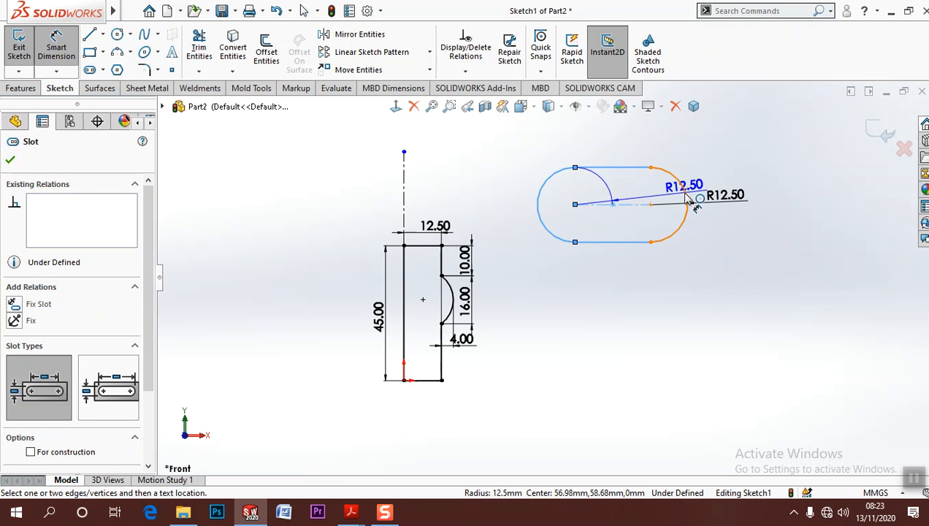
pyautogui.click(685, 189)
pyautogui.click(626, 152)
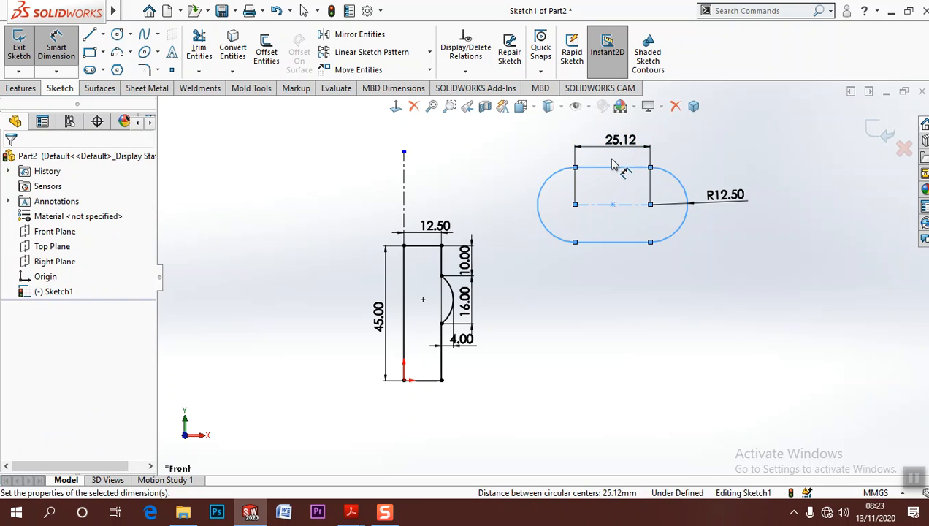
pyautogui.click(563, 129)
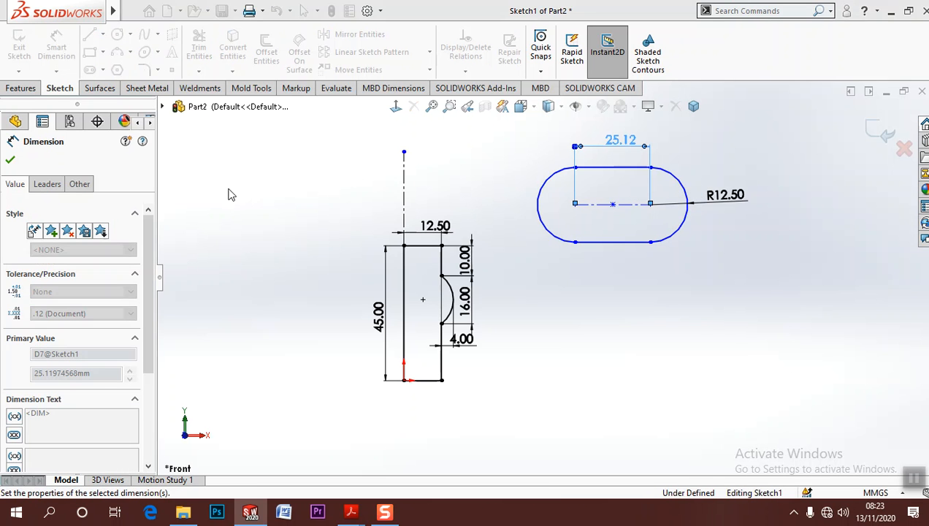
# Set both arc conditions of the slot's length dimension to Max and its value to 30 mm
pyautogui.click(46, 183)
pyautogui.scroll(-5, 146, 307)
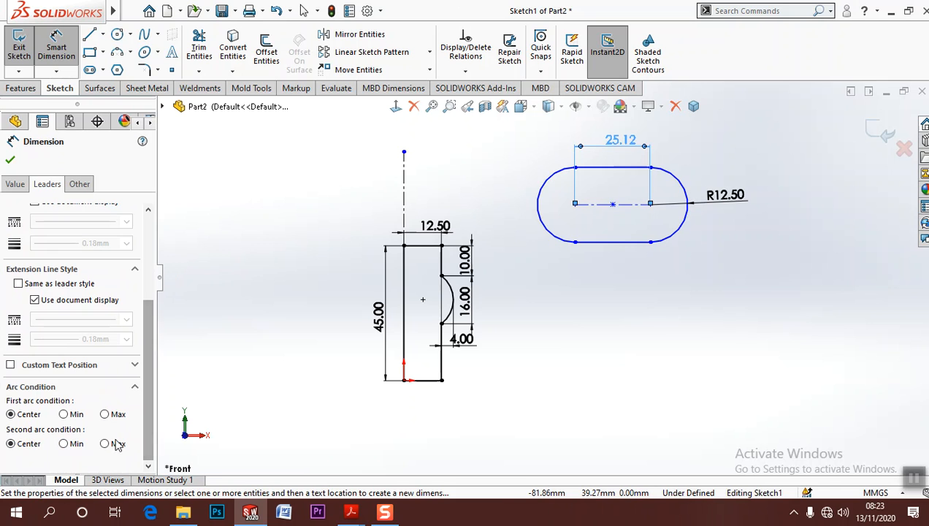
pyautogui.click(117, 444)
pyautogui.click(121, 413)
pyautogui.click(655, 379)
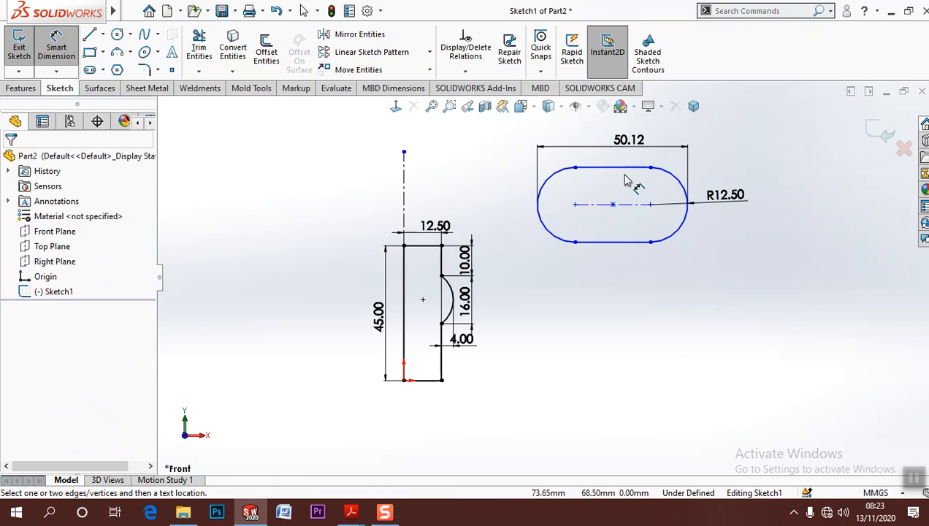
pyautogui.doubleClick(632, 141)
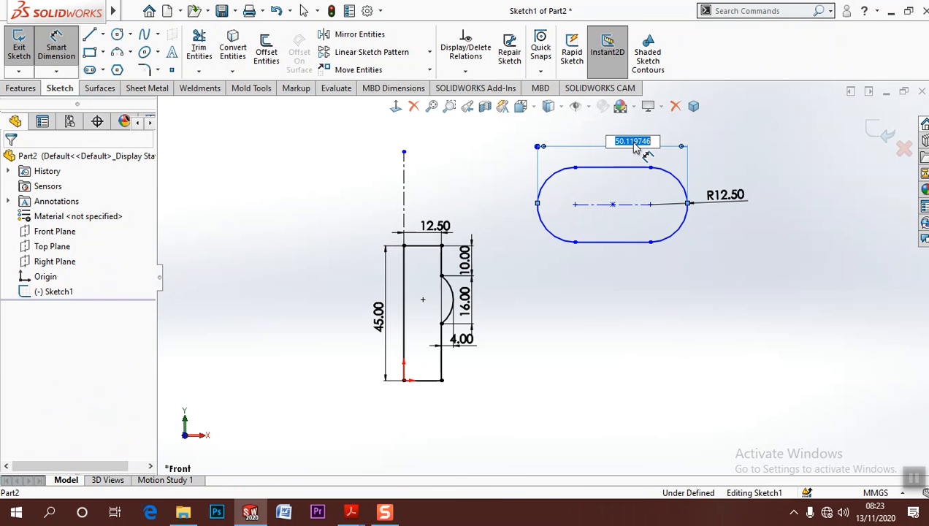
pyautogui.write('30')
pyautogui.press('Return')
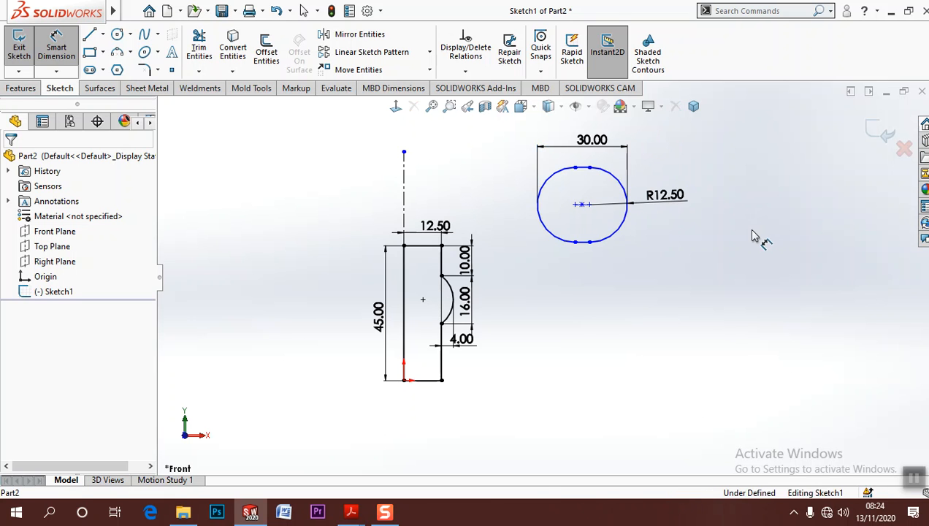
# Dimension the slot's centre 4 mm vertically from the hub profile's upper outer corner
pyautogui.scroll(-3, 513, 252)
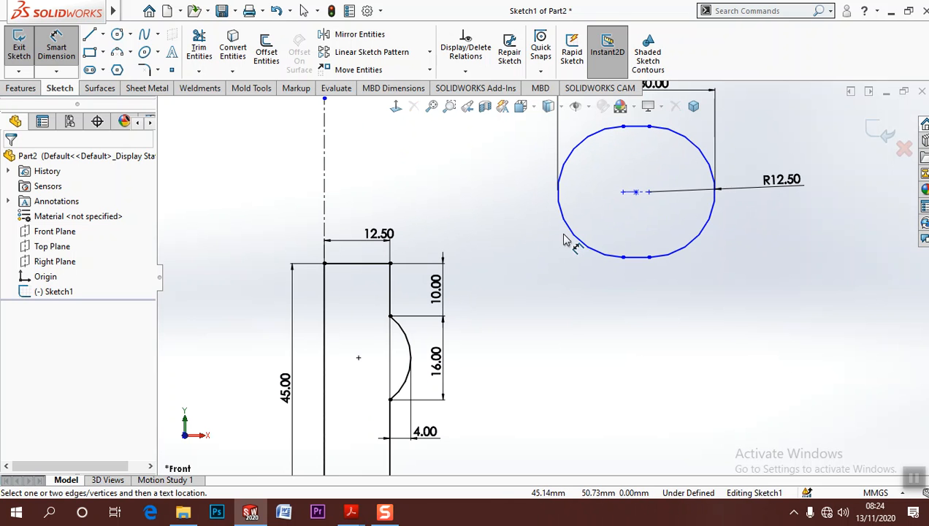
pyautogui.click(636, 192)
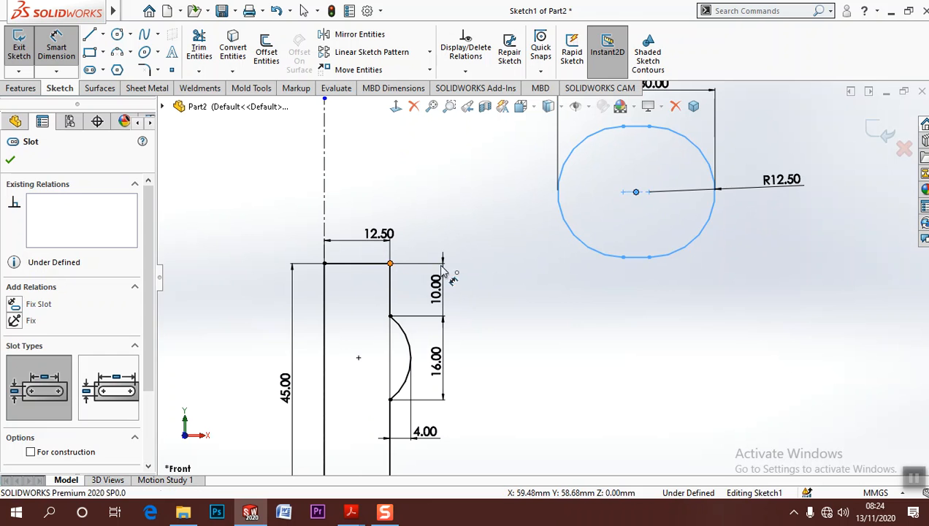
pyautogui.click(390, 263)
pyautogui.click(776, 238)
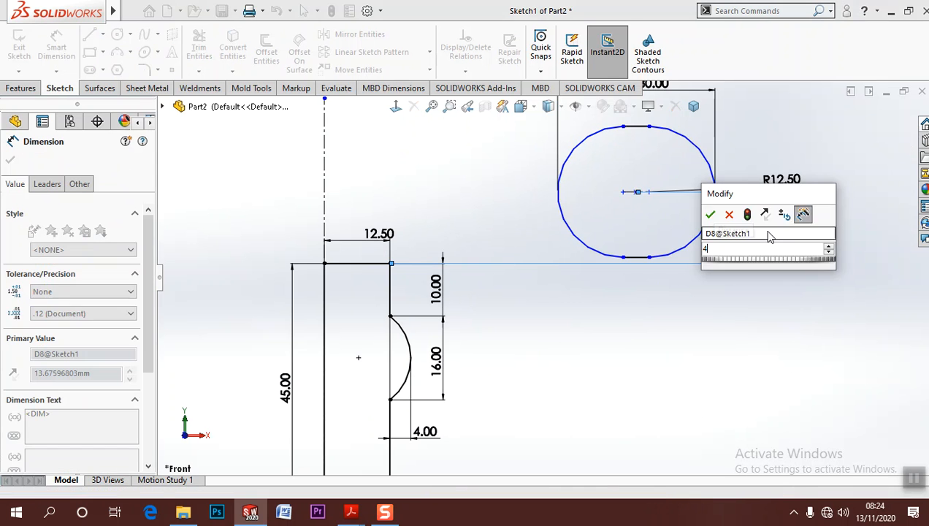
pyautogui.write('4')
pyautogui.press('Return')
pyautogui.click(853, 210)
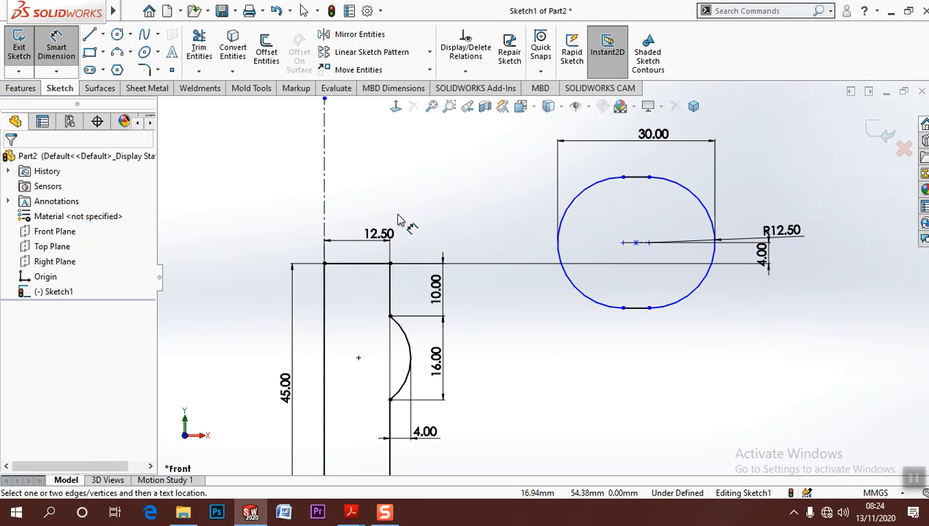
# Dimension the horizontal distance from the vertical centerline to the slot's centre as 85 mm, placed above the profiles
pyautogui.click(324, 231)
pyautogui.click(596, 306)
pyautogui.scroll(4, 543, 275)
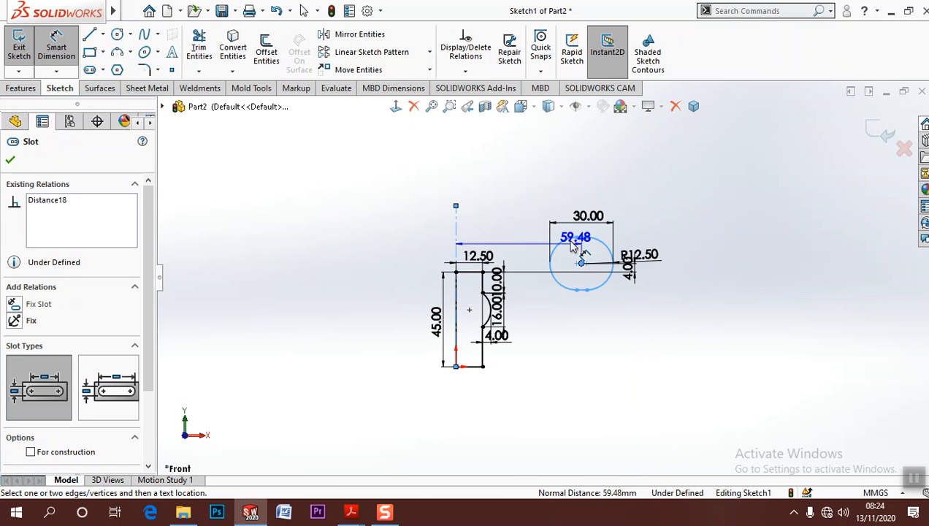
pyautogui.click(529, 189)
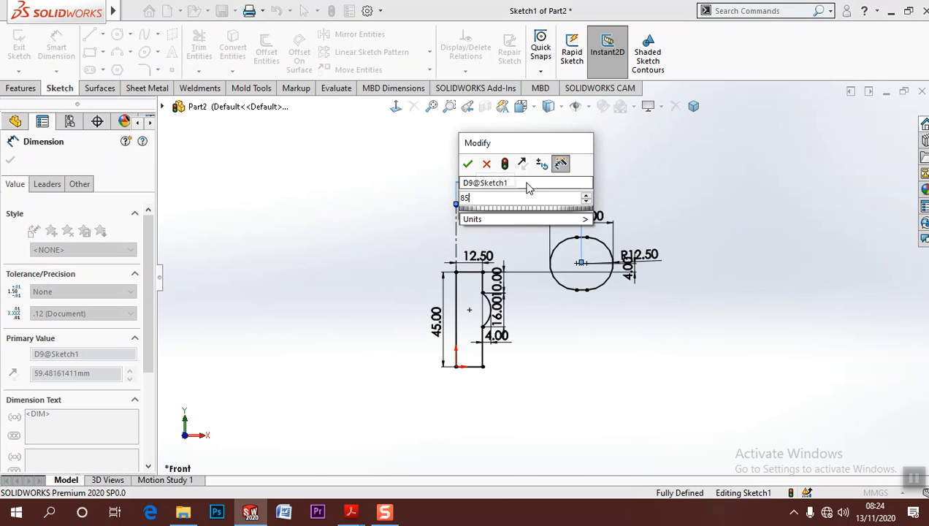
pyautogui.write('85')
pyautogui.press('Return')
pyautogui.click(760, 227)
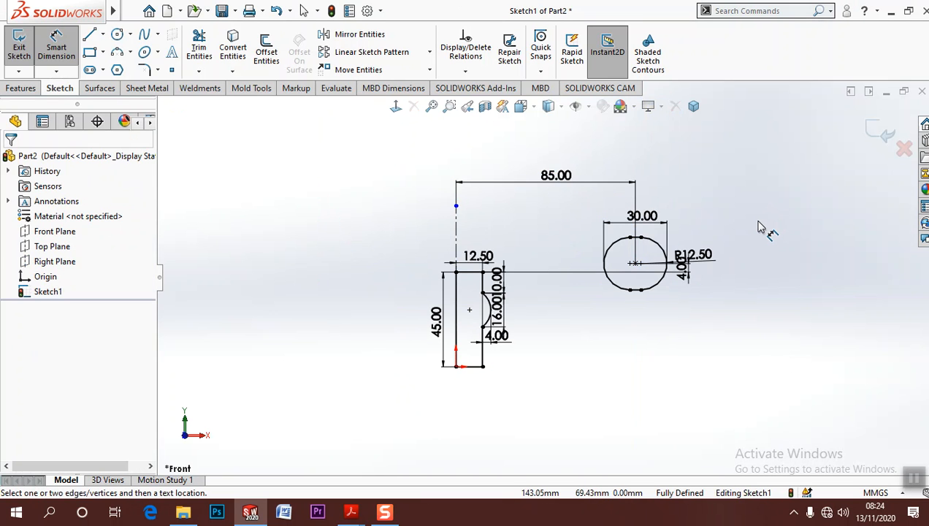
# Shorten the vertical centerline by moving its upper endpoint down onto the hub profile's top corner on the axis
pyautogui.press('Escape')
pyautogui.scroll(-2, 586, 212)
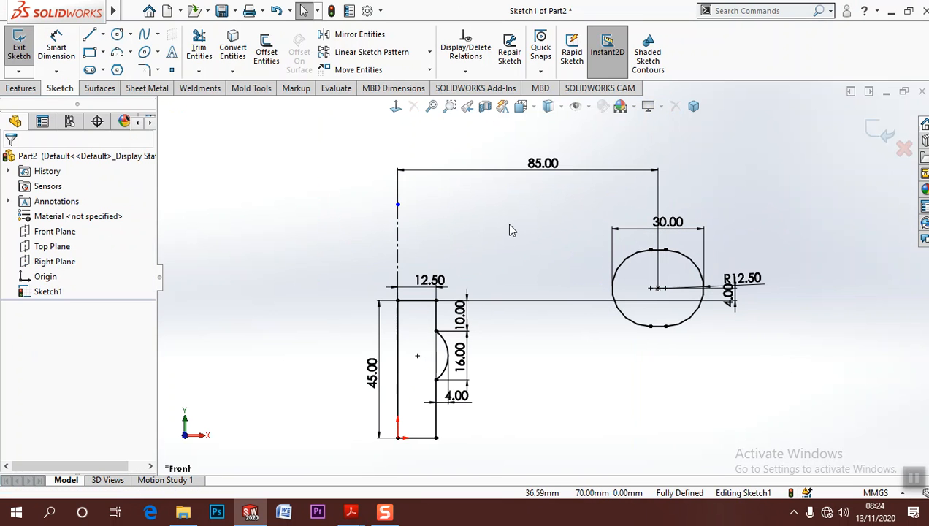
pyautogui.click(399, 300)
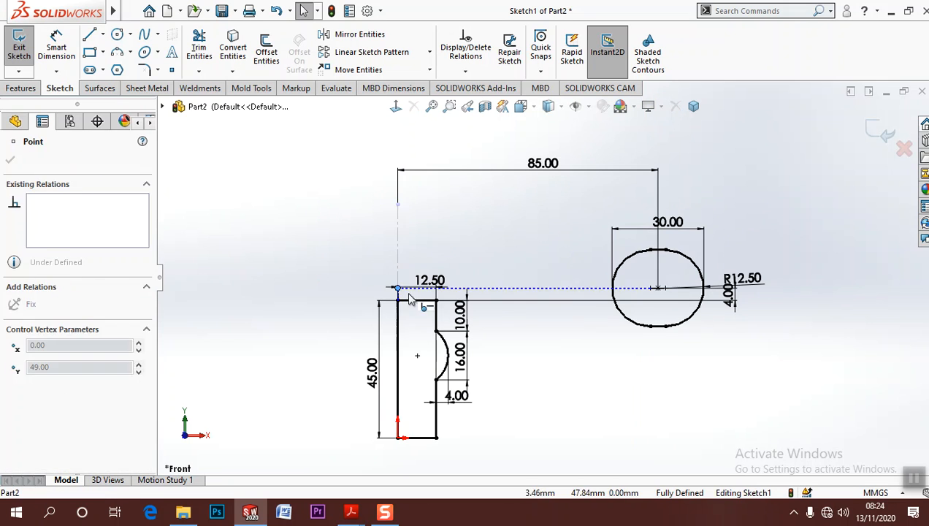
pyautogui.press('Escape')
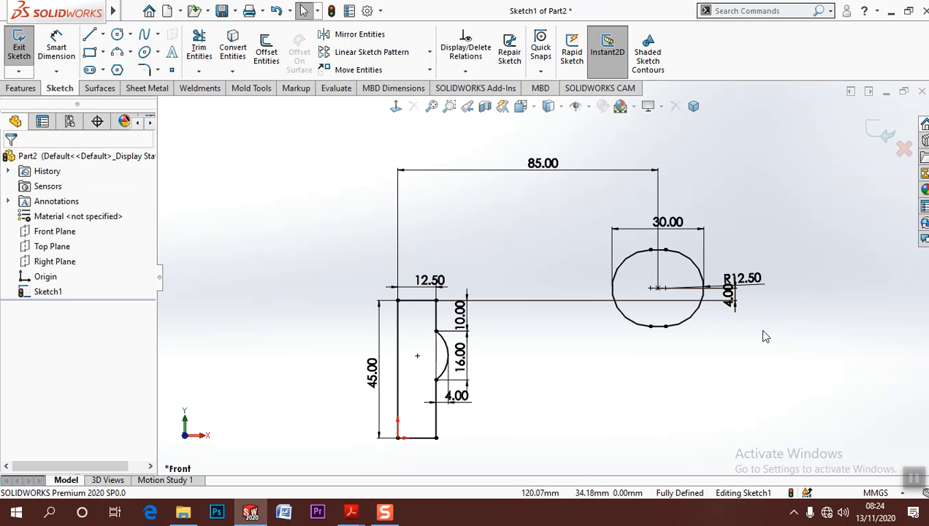
# Move the 4 mm centre offset dimension's text below the slot and delete the slot's end radius dimension
pyautogui.moveTo(730, 302)
pyautogui.mouseDown()
pyautogui.moveTo(673, 333)
pyautogui.moveTo(604, 333)
pyautogui.moveTo(705, 338)
pyautogui.mouseUp()
pyautogui.moveTo(750, 252); pyautogui.dragTo(755, 251)
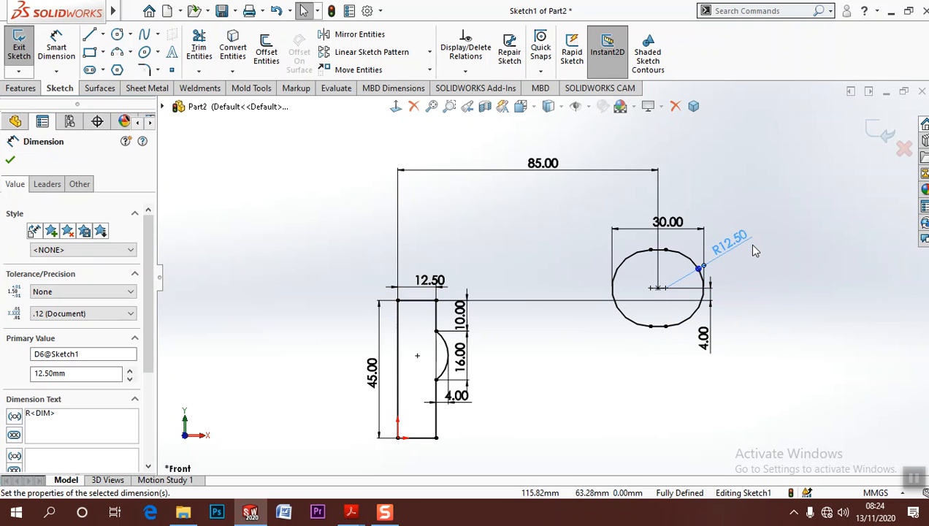
pyautogui.press('Delete')
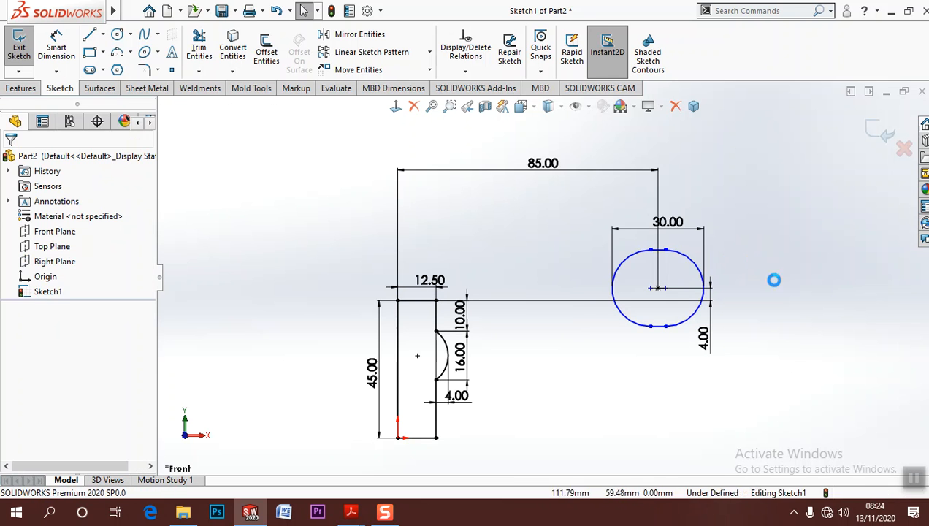
# Dimension the slot's overall height as 25 mm between the end points of one end arc, placed beside the slot
pyautogui.click(56, 45)
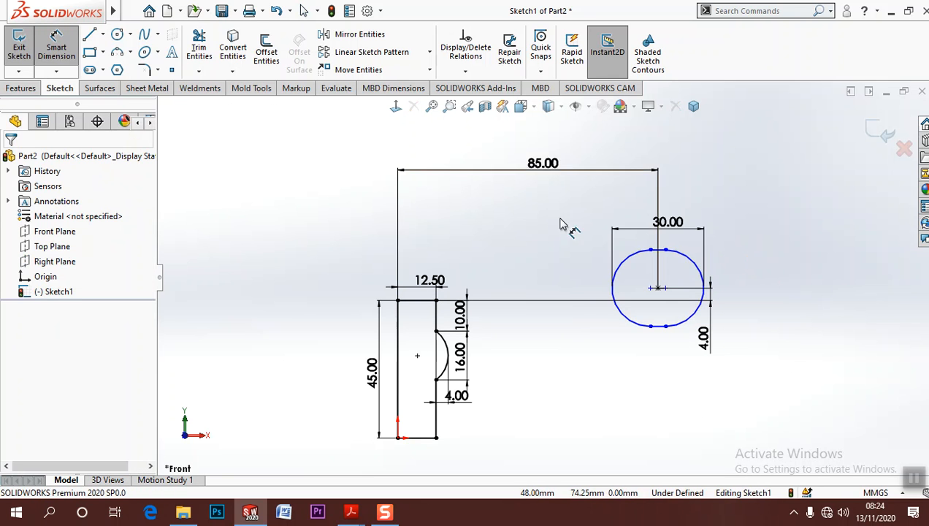
pyautogui.click(671, 263)
pyautogui.click(707, 320)
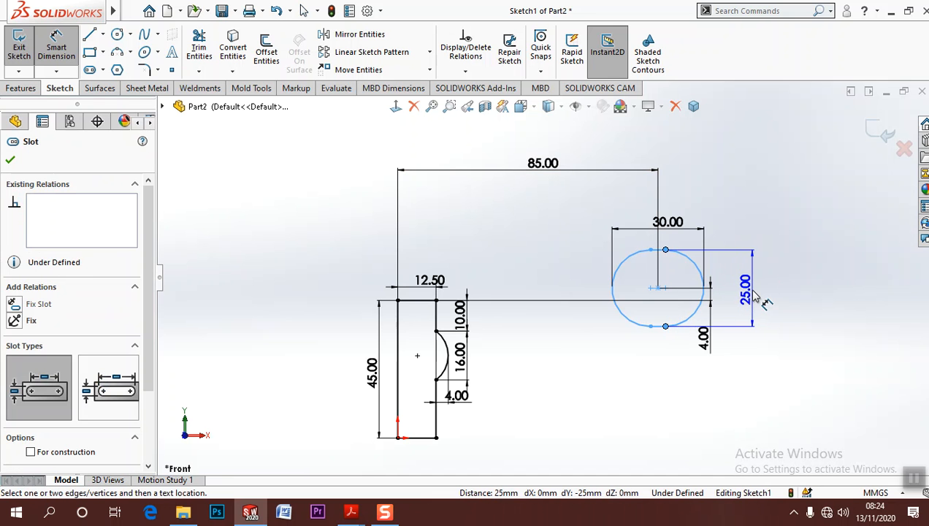
pyautogui.click(763, 306)
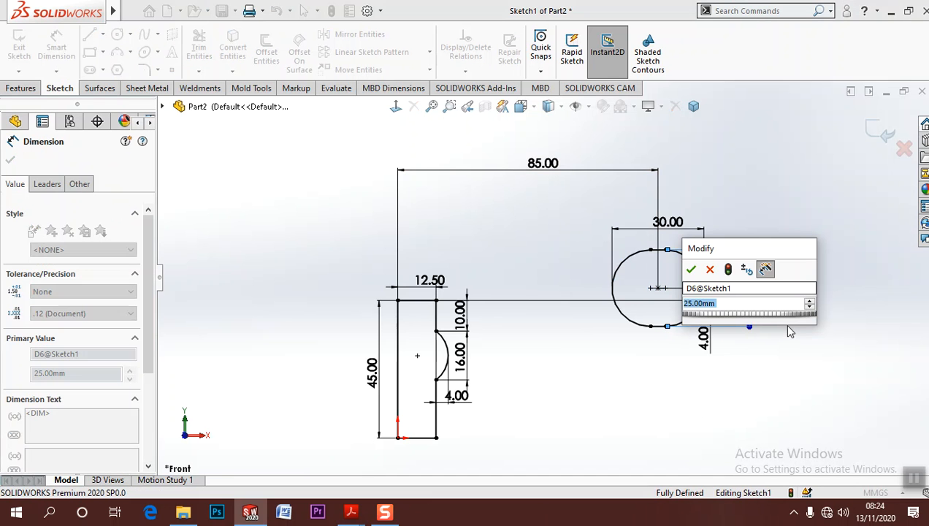
pyautogui.click(691, 269)
pyautogui.press('Escape')
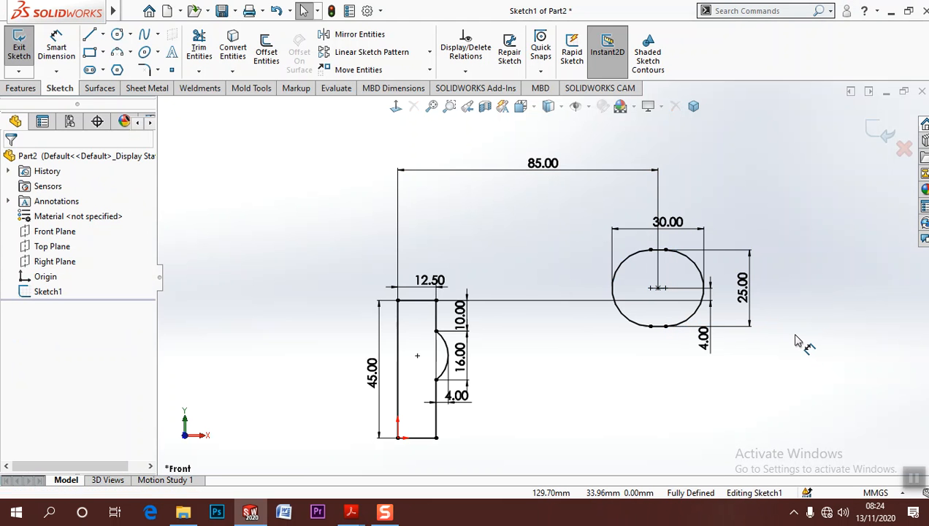
# Move the 30 mm slot length text outside its extension lines and the hub bulge's 4 mm dimension clear of the profile
pyautogui.moveTo(669, 222); pyautogui.dragTo(581, 226)
pyautogui.click(866, 385)
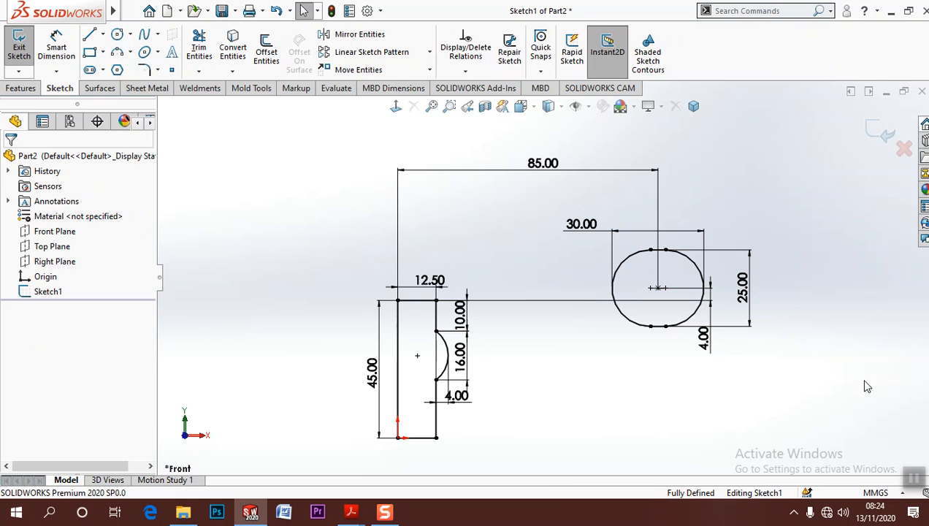
pyautogui.moveTo(456, 395); pyautogui.dragTo(483, 406)
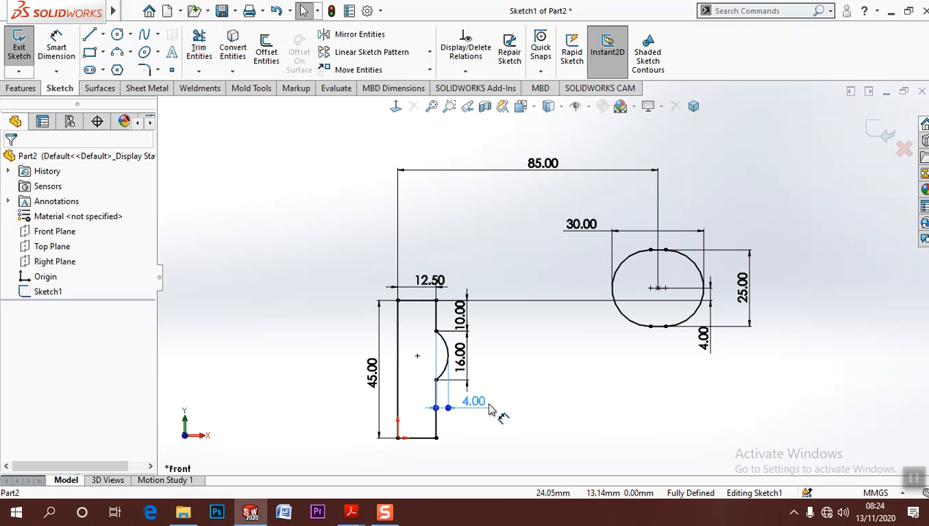
pyautogui.click(566, 392)
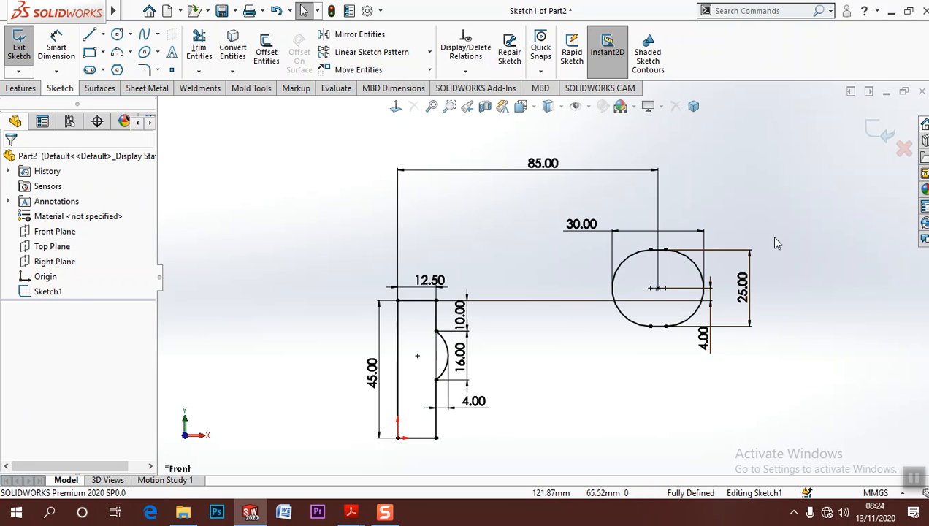
# Finish the sketch and revolve both profiles 360 degrees about the hub profile's vertical axis line
pyautogui.click(877, 129)
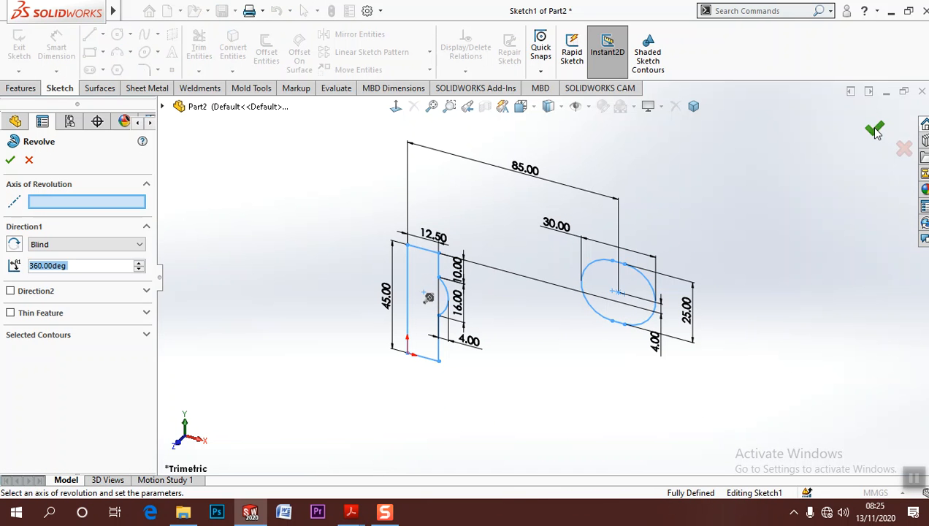
pyautogui.click(76, 202)
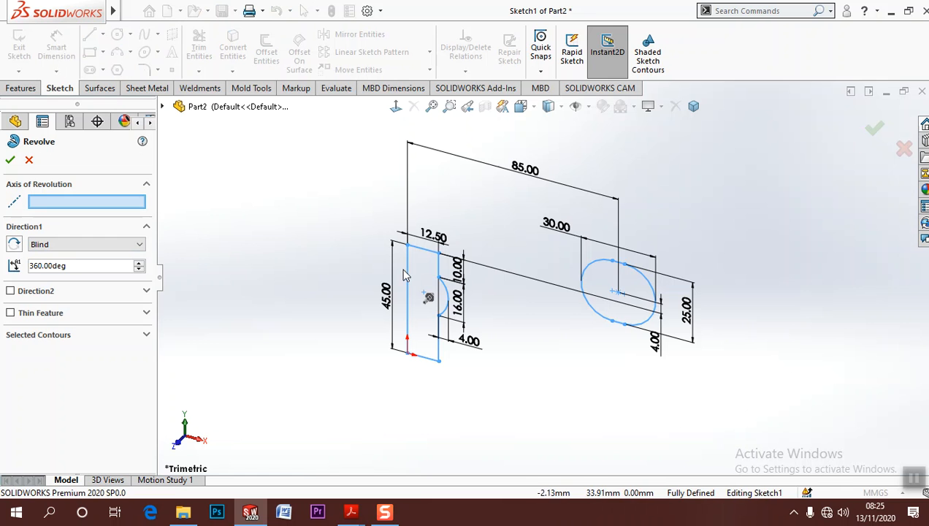
pyautogui.click(407, 299)
pyautogui.press('z')
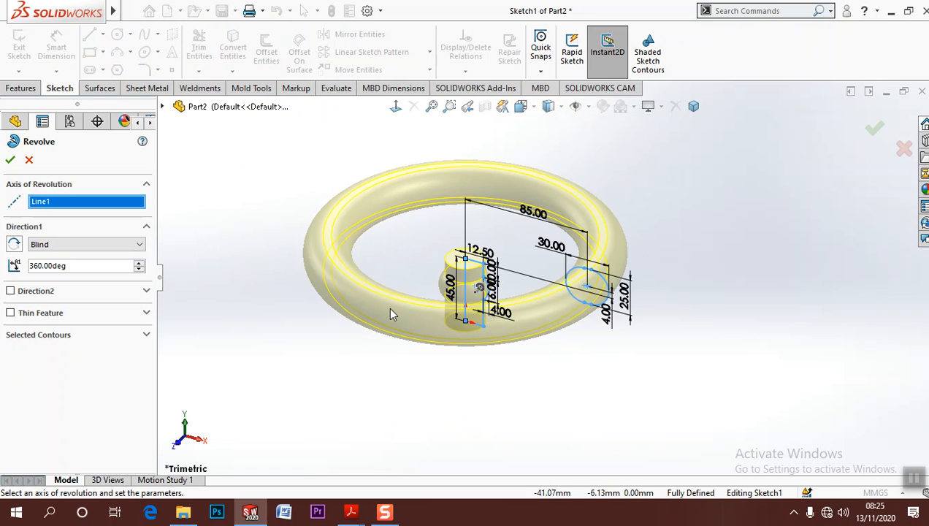
pyautogui.scroll(-2, 315, 256)
pyautogui.click(10, 159)
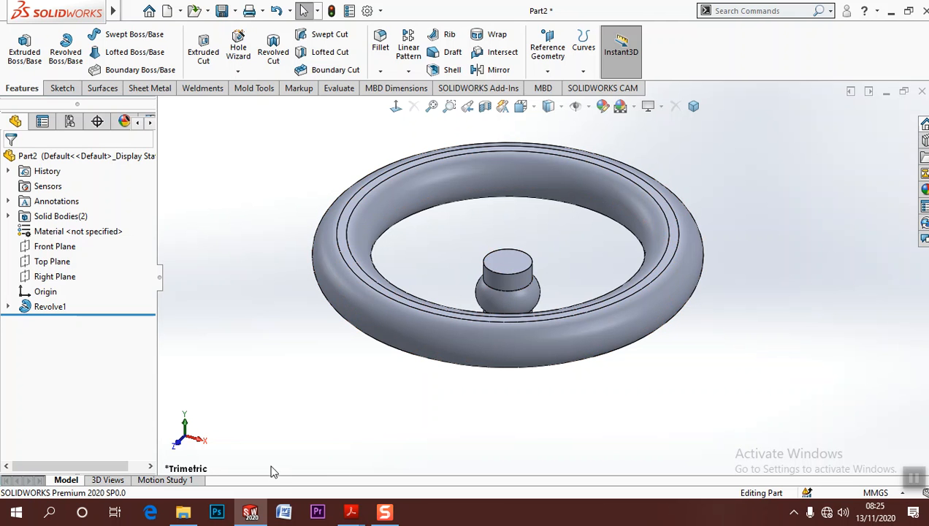
# Switch to the Assignment 3 Part 3 drawing in Adobe Acrobat Reader, examine the spoke path dimensions, and return to SOLIDWORKS
pyautogui.moveTo(351, 511)
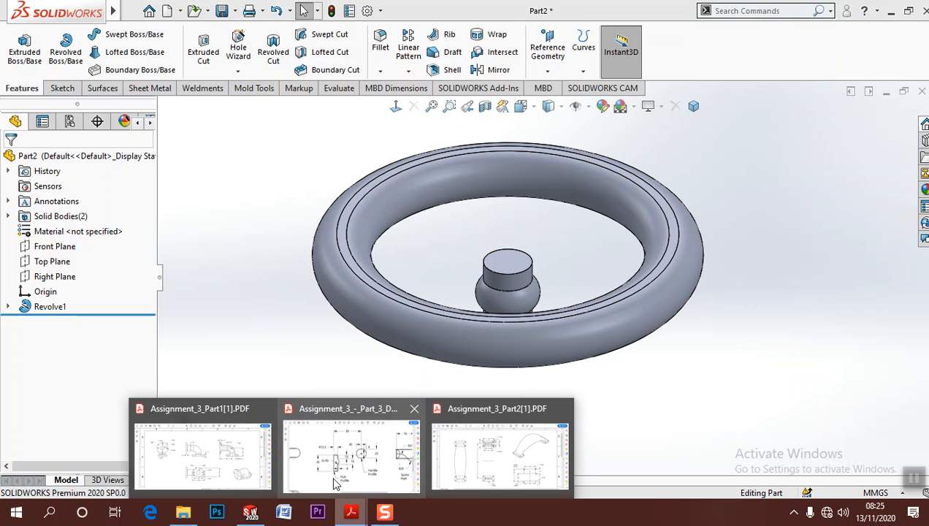
pyautogui.click(349, 472)
pyautogui.keyDown('ctrl'); pyautogui.scroll(-4, 510, 325); pyautogui.keyUp('ctrl')
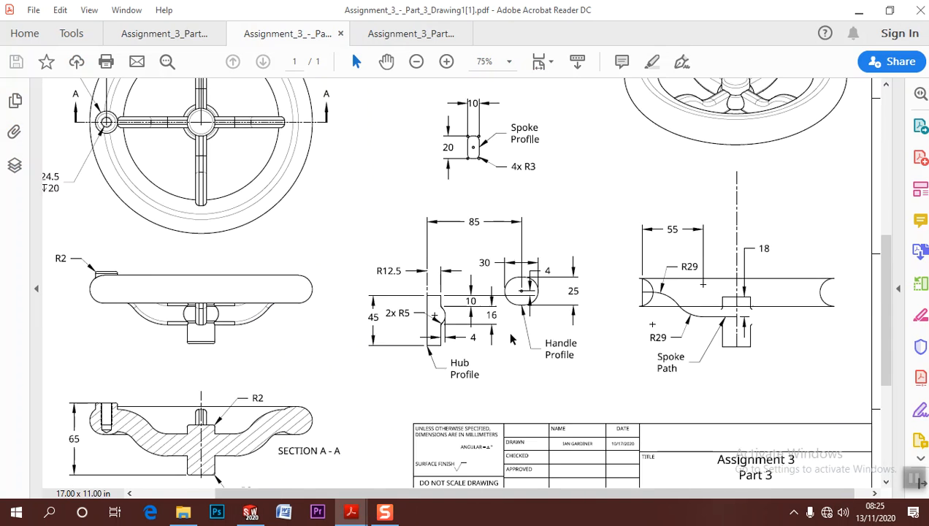
pyautogui.keyDown('ctrl'); pyautogui.scroll(6, 818, 349); pyautogui.keyUp('ctrl')
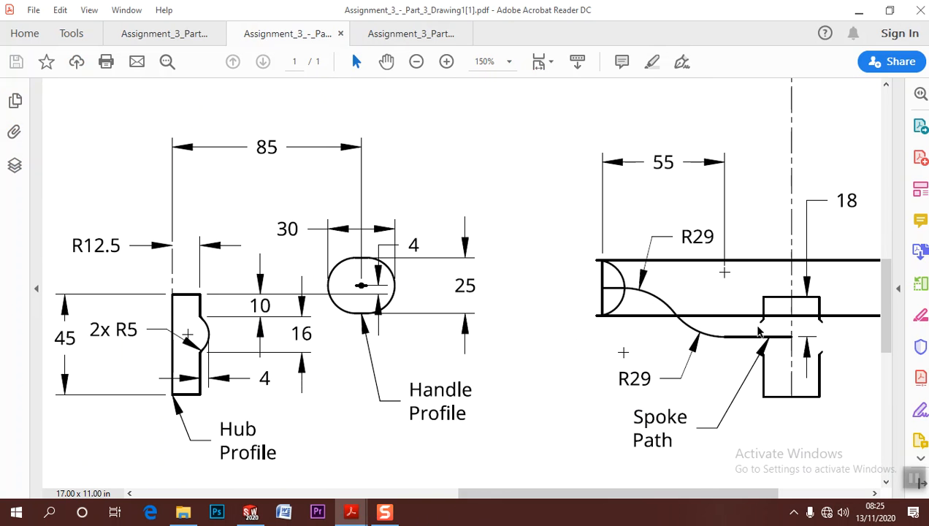
pyautogui.keyDown('ctrl'); pyautogui.scroll(-4, 562, 352); pyautogui.keyUp('ctrl')
pyautogui.keyDown('ctrl'); pyautogui.scroll(3, 741, 356); pyautogui.keyUp('ctrl')
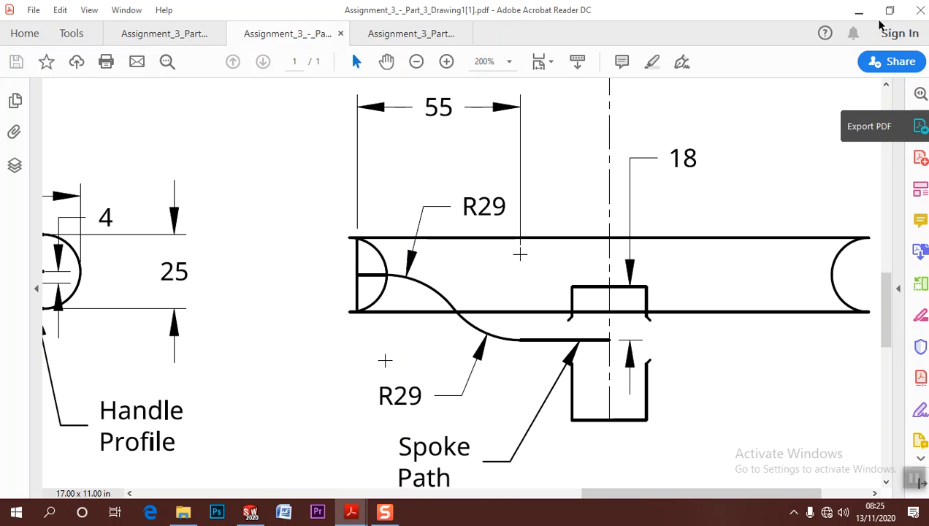
pyautogui.click(858, 10)
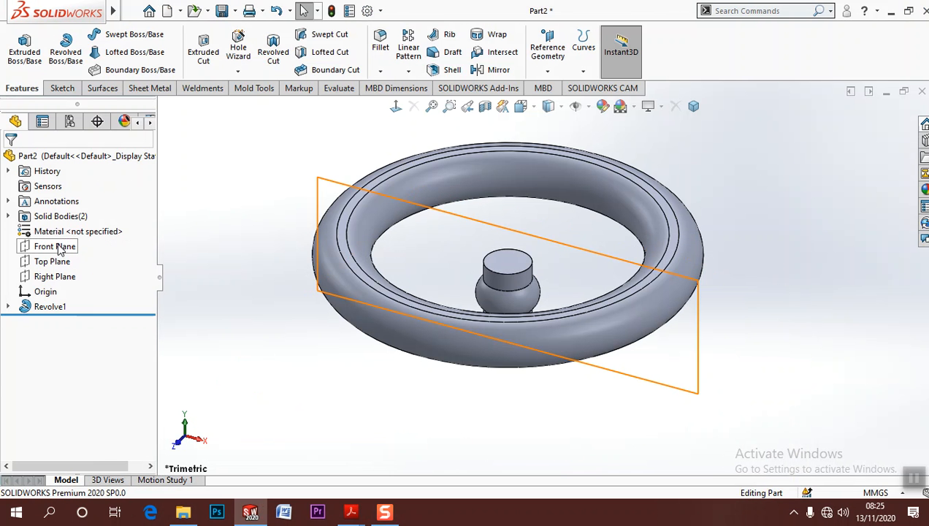
# Start a new sketch on the Front Plane and orient the view normal to it
pyautogui.click(60, 247)
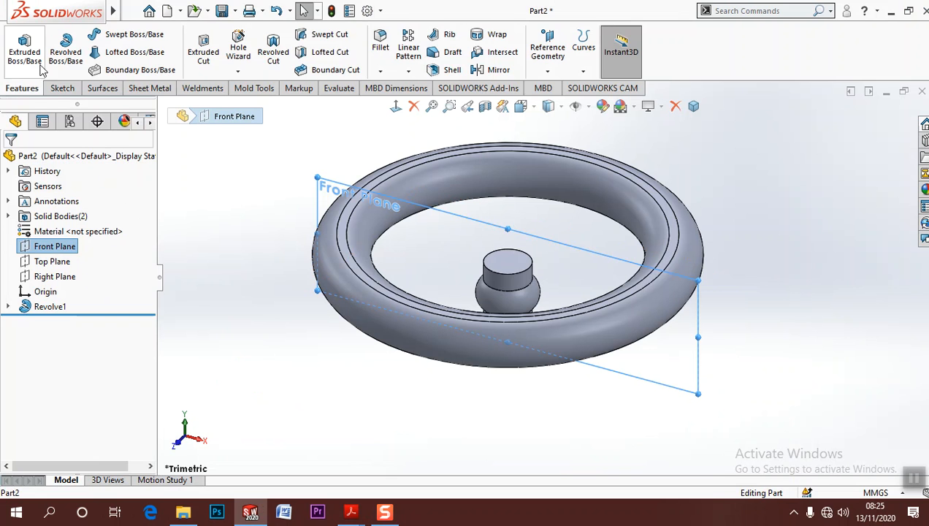
pyautogui.click(62, 88)
pyautogui.click(19, 48)
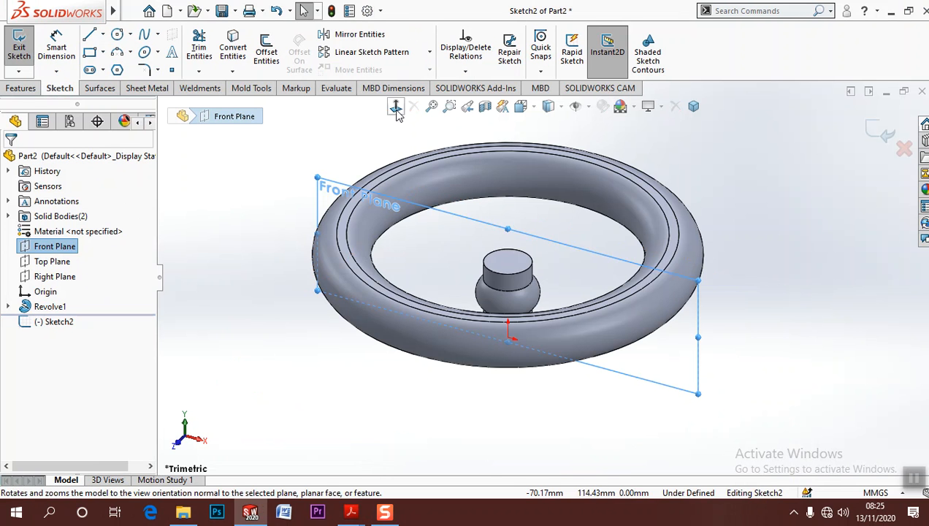
pyautogui.click(385, 126)
pyautogui.click(317, 306)
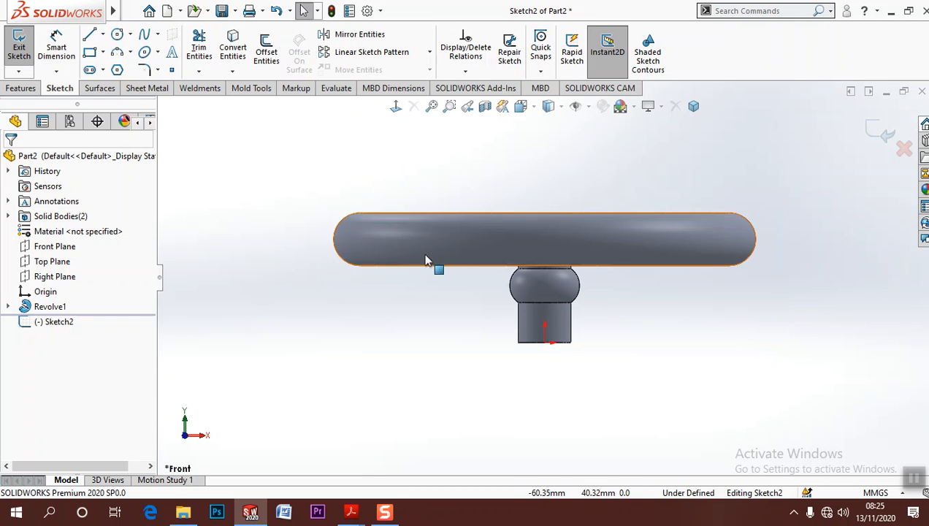
# Set the model's display style to Wireframe so the rim and hub outlines show through
pyautogui.moveTo(565, 117)
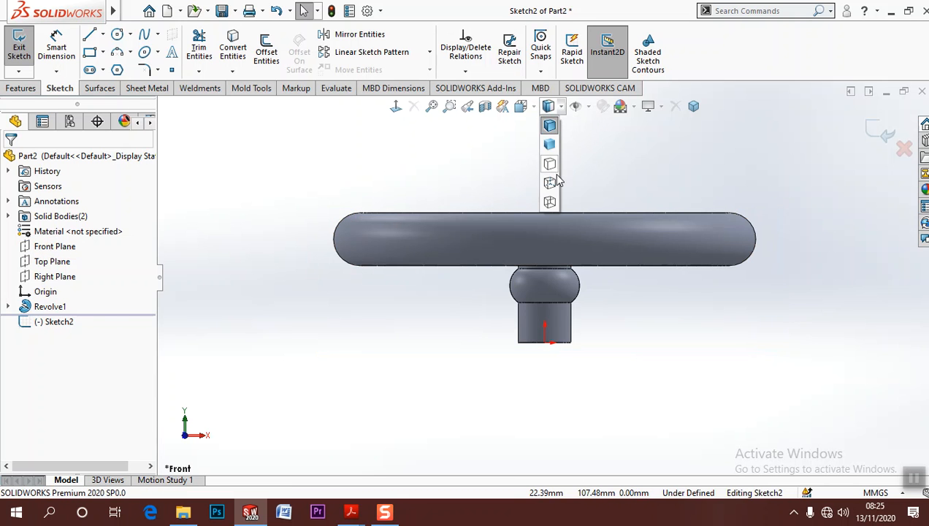
pyautogui.click(551, 200)
pyautogui.scroll(-3, 475, 261)
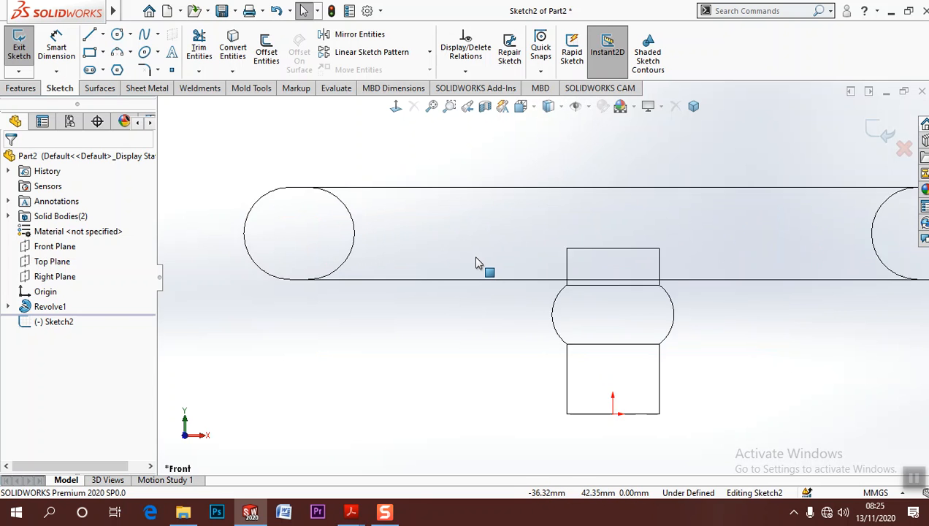
# Sketch a horizontal line about 29 mm long at the rim section's mid-height, running from inside the rim towards the hub
pyautogui.click(89, 36)
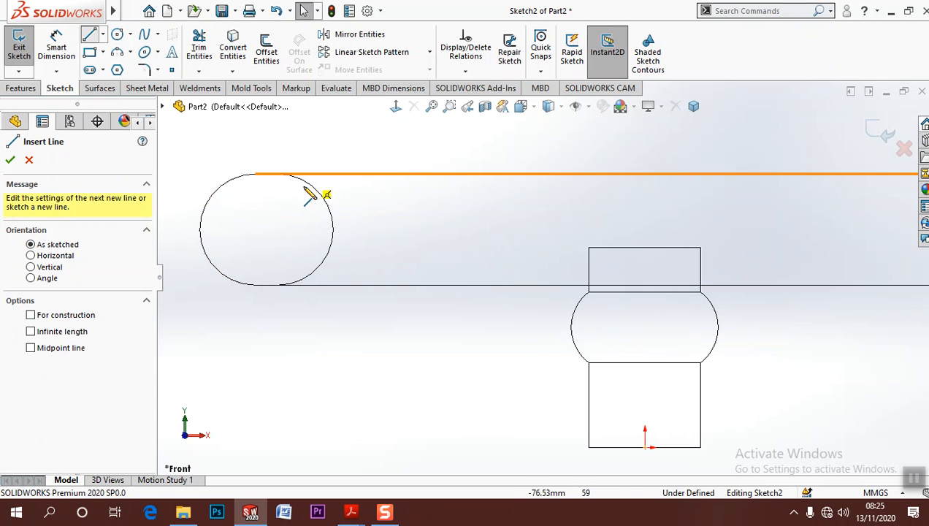
pyautogui.click(247, 229)
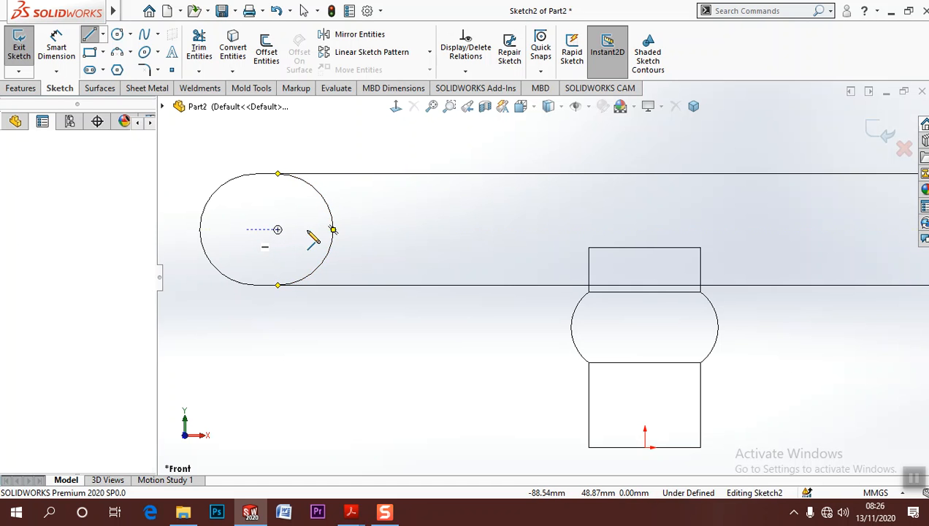
pyautogui.click(375, 229)
pyautogui.press('Escape')
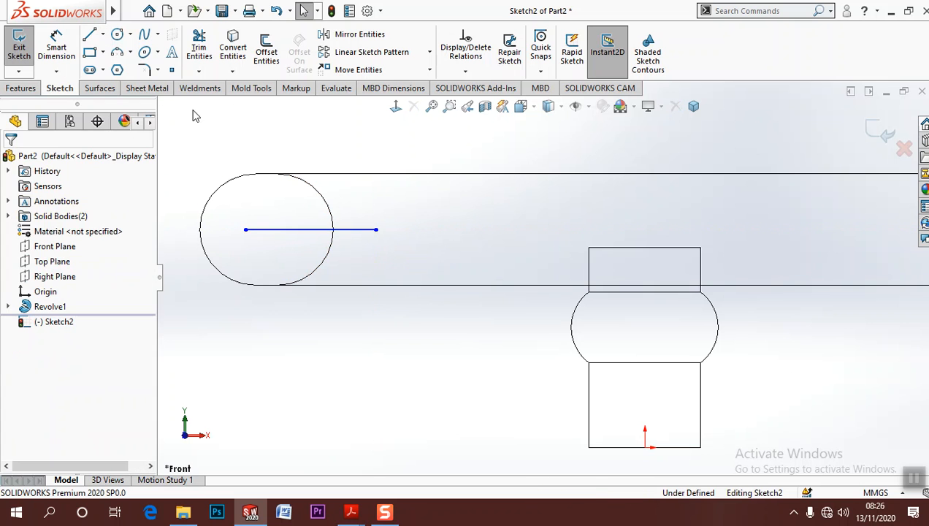
# Sketch a second horizontal line about 40 mm long from the hub's vertical axis outwards towards the rim
pyautogui.click(84, 41)
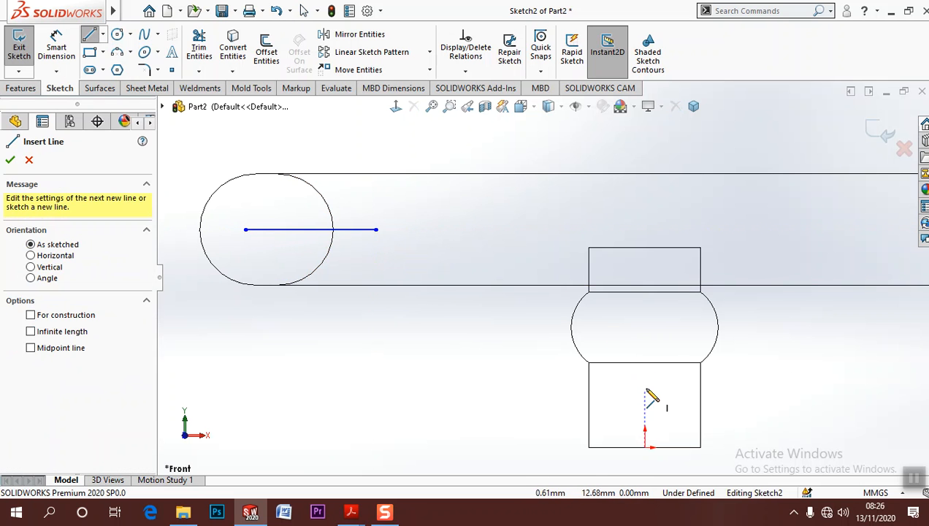
pyautogui.click(644, 377)
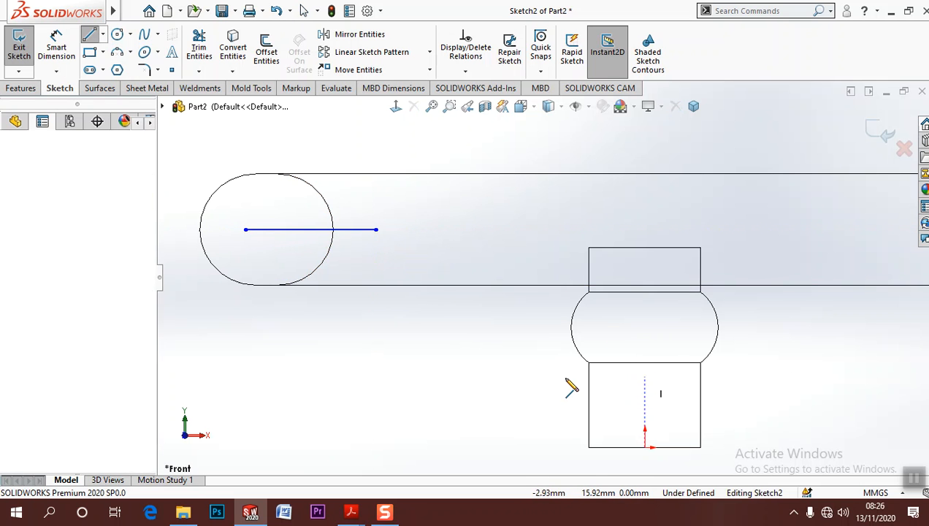
pyautogui.click(465, 376)
pyautogui.press('Escape')
# Dimension the hub-side horizontal line 18 mm below the hub's top edge
pyautogui.click(59, 30)
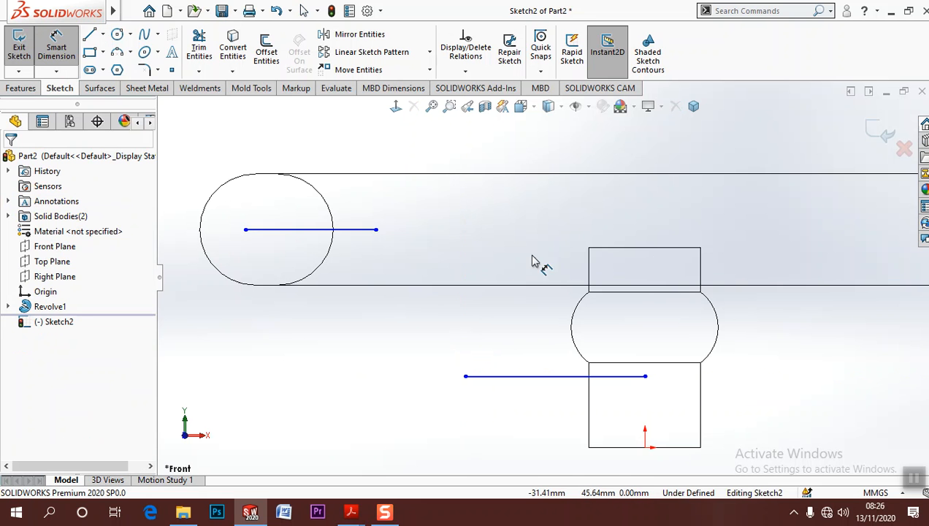
pyautogui.click(652, 249)
pyautogui.click(636, 377)
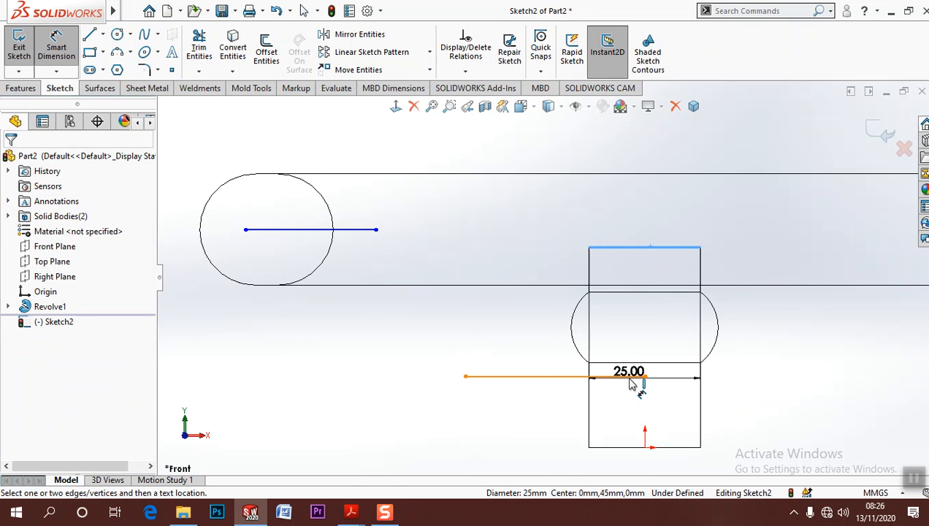
pyautogui.click(800, 332)
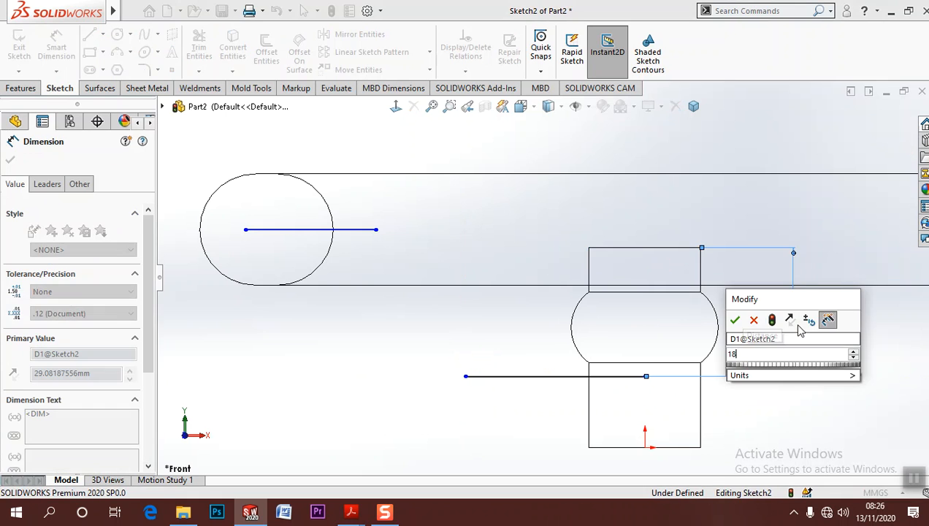
pyautogui.press('Escape')
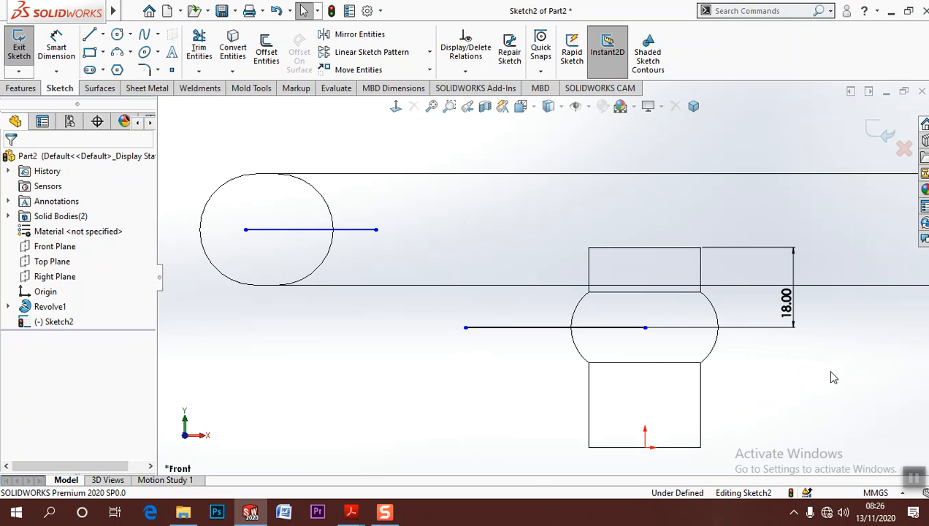
# Connect the two horizontal lines with a sloped line and move the outer line's free end to the rim arc's centre
pyautogui.click(90, 34)
pyautogui.click(465, 328)
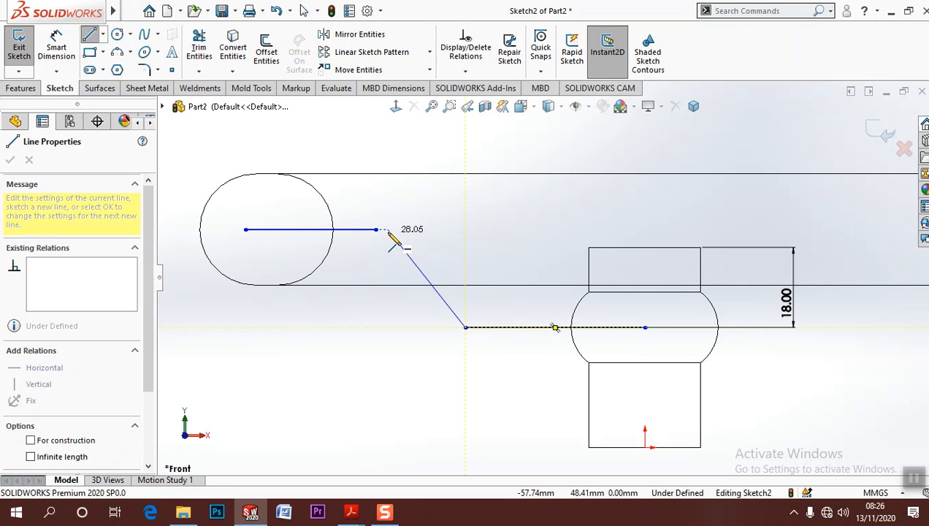
pyautogui.click(376, 230)
pyautogui.press('Escape')
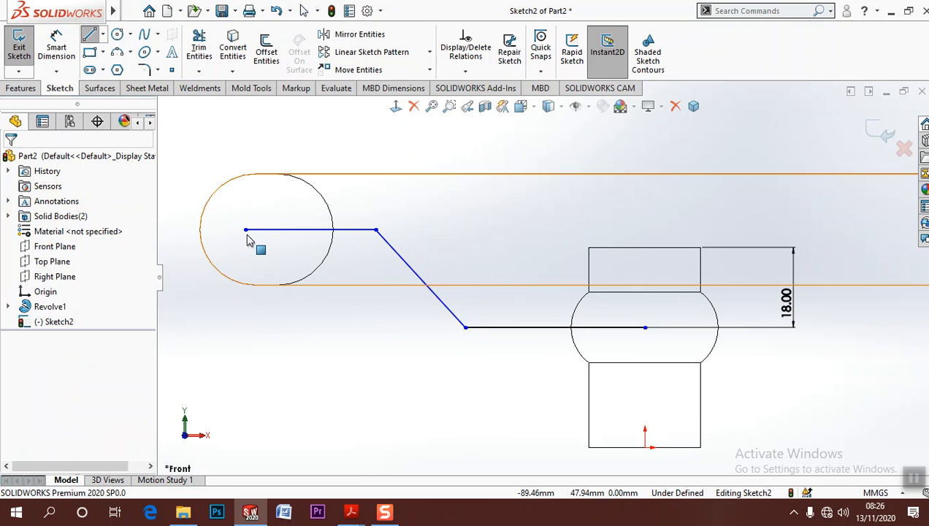
pyautogui.moveTo(247, 230); pyautogui.dragTo(292, 238)
pyautogui.click(320, 359)
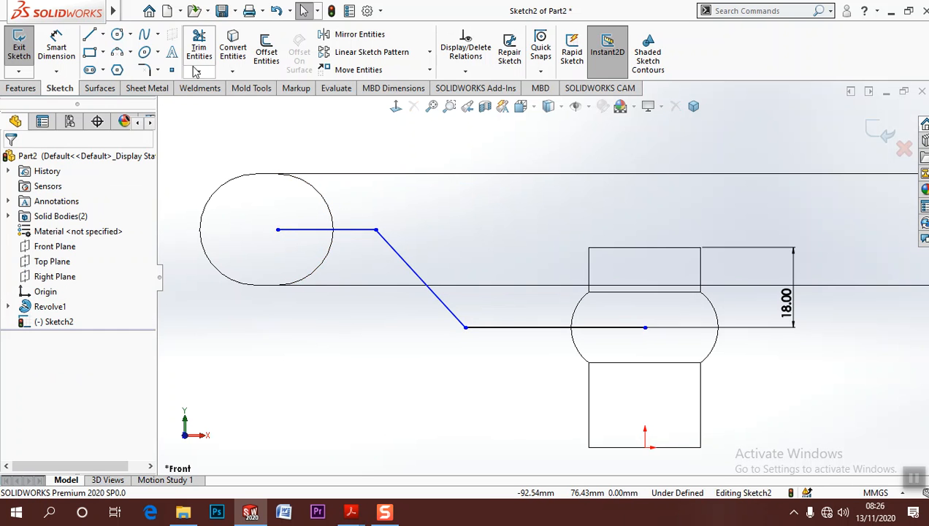
# Fillet both corners between the sloped line and the horizontal lines with a 29 mm radius
pyautogui.moveTo(20, 16)
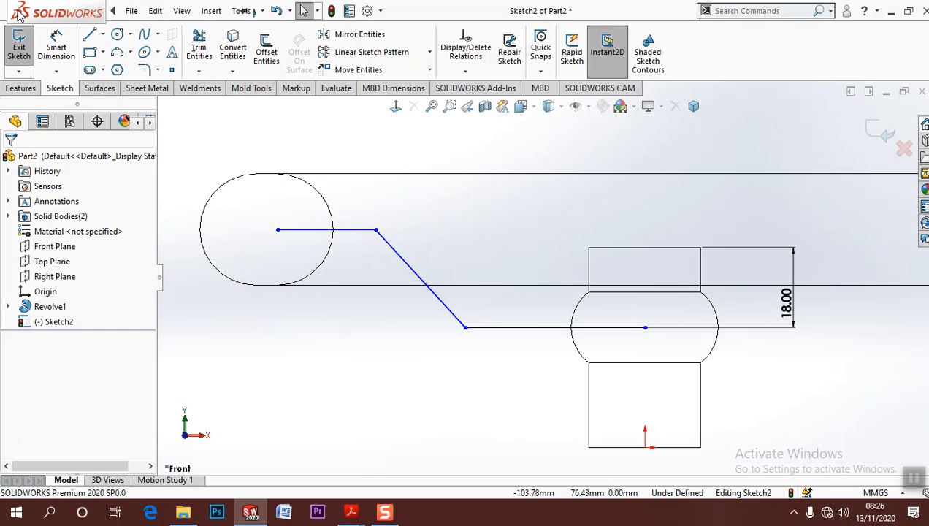
pyautogui.click(56, 46)
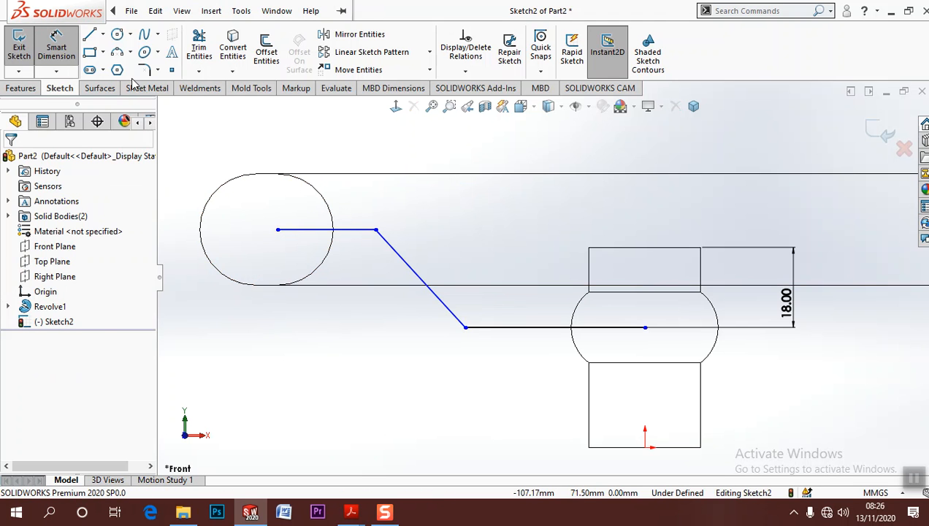
pyautogui.click(144, 69)
pyautogui.click(376, 230)
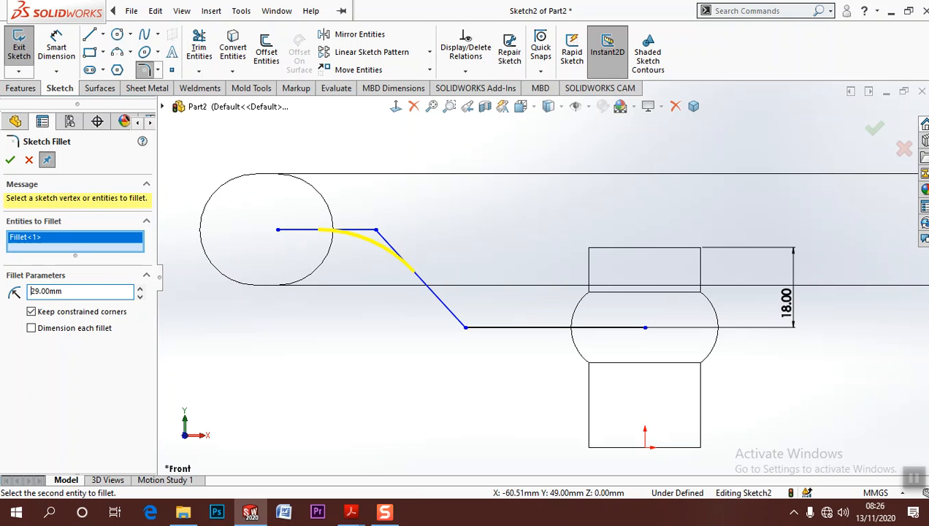
pyautogui.click(467, 330)
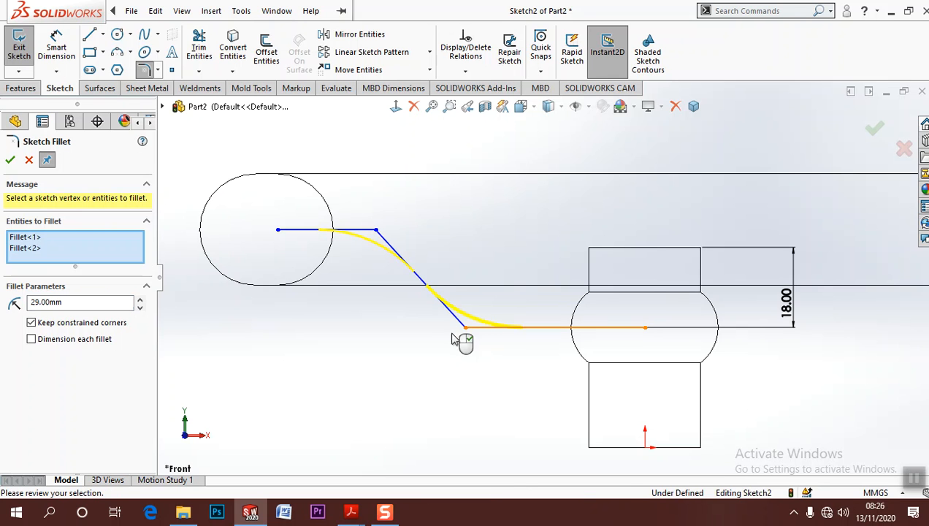
pyautogui.click(10, 160)
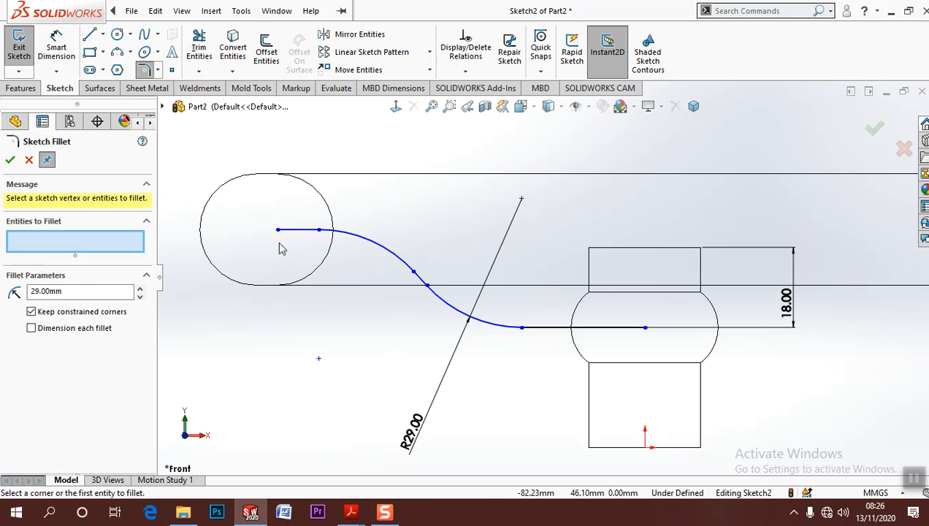
pyautogui.press('Escape')
# Add a Vertical relation between the path's outer endpoint and the rim arc's lower end, and shift that endpoint slightly downwards
pyautogui.click(278, 286)
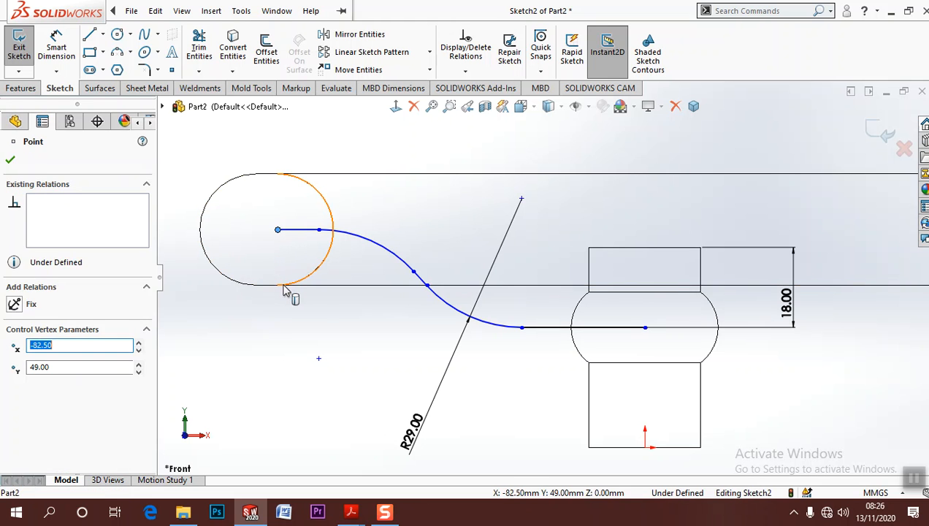
pyautogui.keyDown('ctrl'); pyautogui.click(277, 286); pyautogui.keyUp('ctrl')
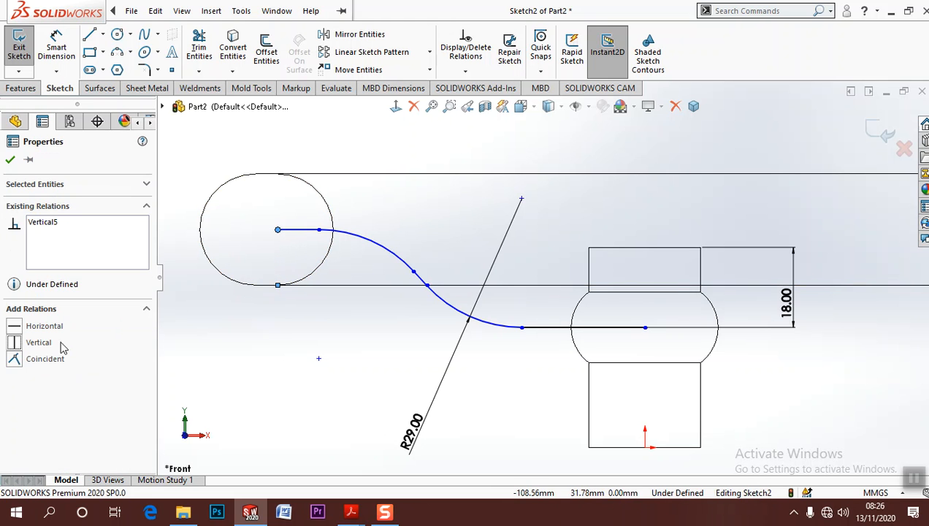
pyautogui.click(284, 354)
pyautogui.moveTo(281, 238)
pyautogui.mouseDown()
pyautogui.moveTo(296, 265)
pyautogui.moveTo(297, 243)
pyautogui.moveTo(295, 251)
pyautogui.moveTo(282, 244)
pyautogui.mouseUp()
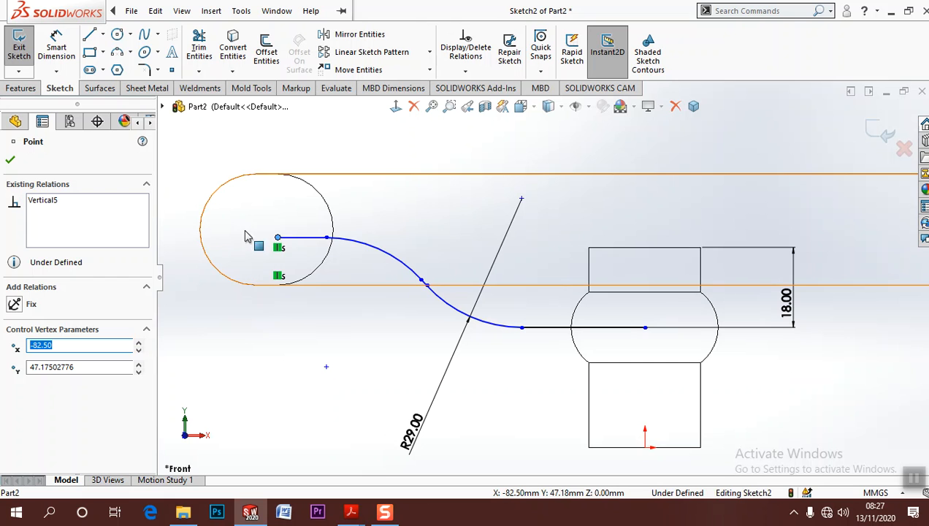
pyautogui.press('Escape')
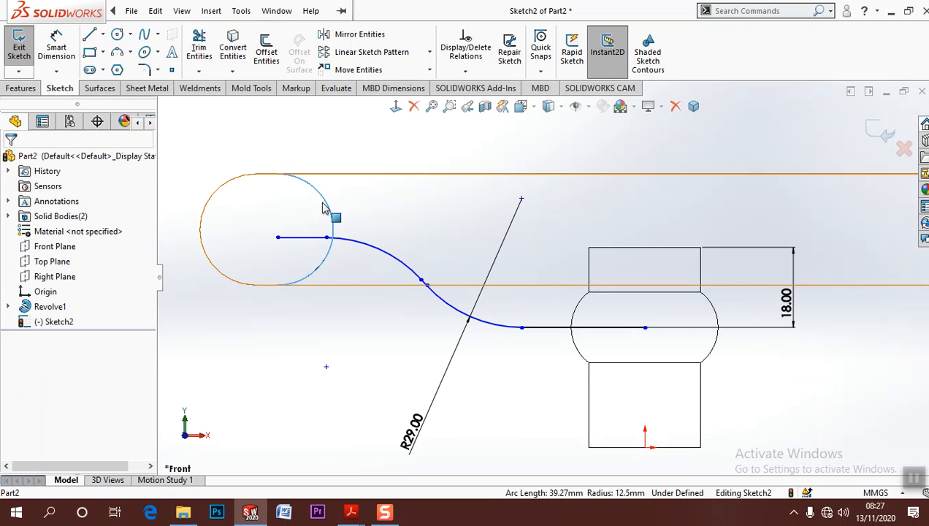
# Convert the rim's inner half-circle edge into a sketch arc and make it construction geometry
pyautogui.click(235, 53)
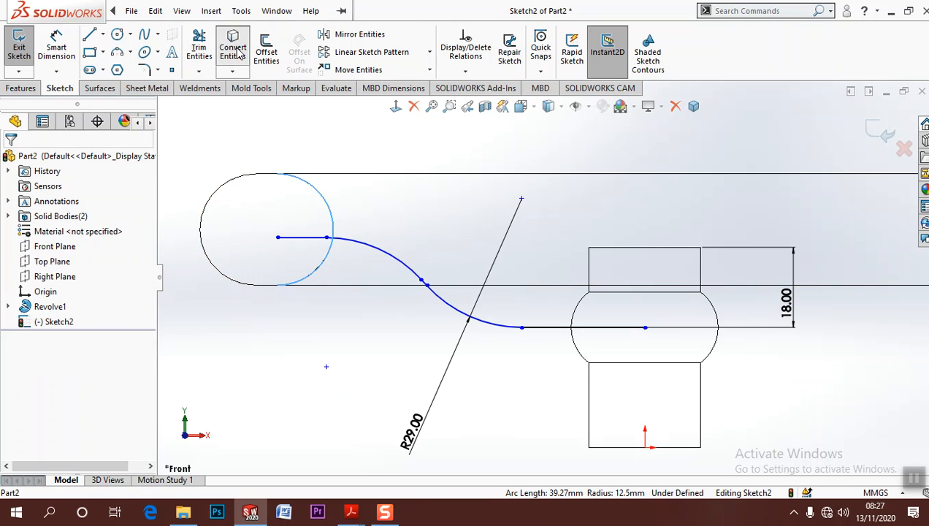
pyautogui.click(314, 269)
pyautogui.click(375, 228)
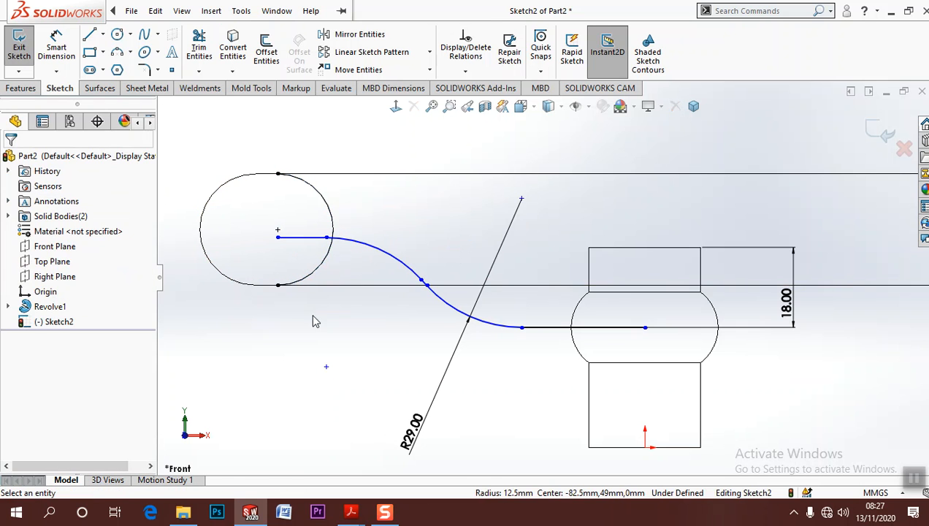
# Constrain the path's outer endpoint onto the centre point of the converted rim arc
pyautogui.click(279, 237)
pyautogui.keyDown('ctrl'); pyautogui.click(277, 230); pyautogui.keyUp('ctrl')
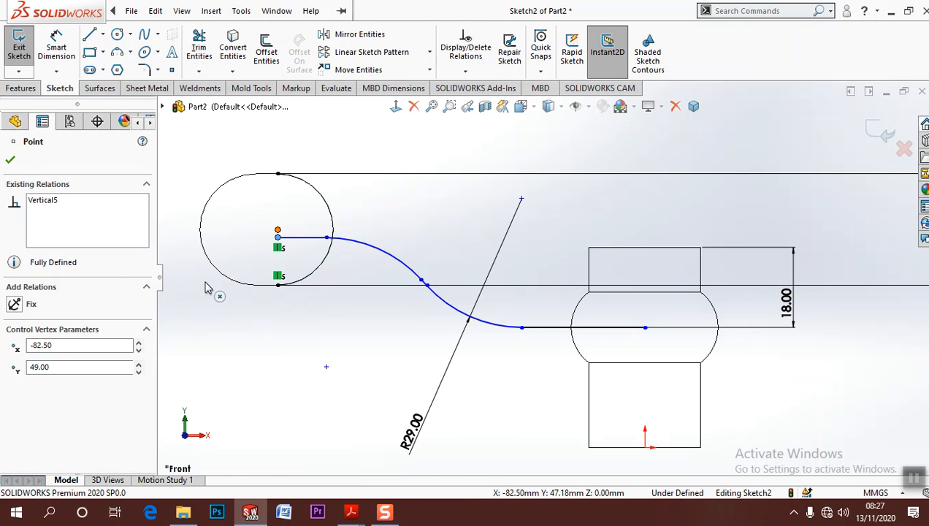
pyautogui.click(15, 376)
pyautogui.click(221, 358)
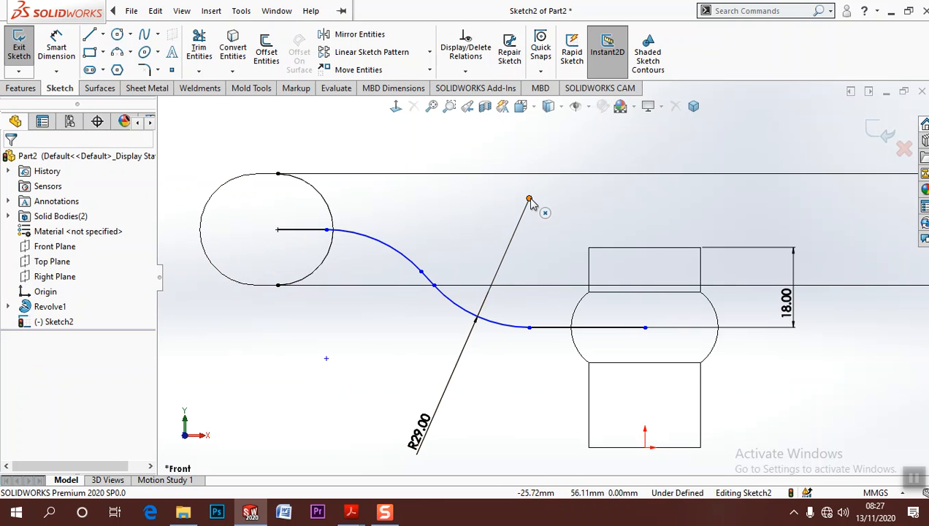
# Dimension the horizontal distance between the rim arc's centre and the hub-side fillet's centre as 55 mm
pyautogui.click(57, 48)
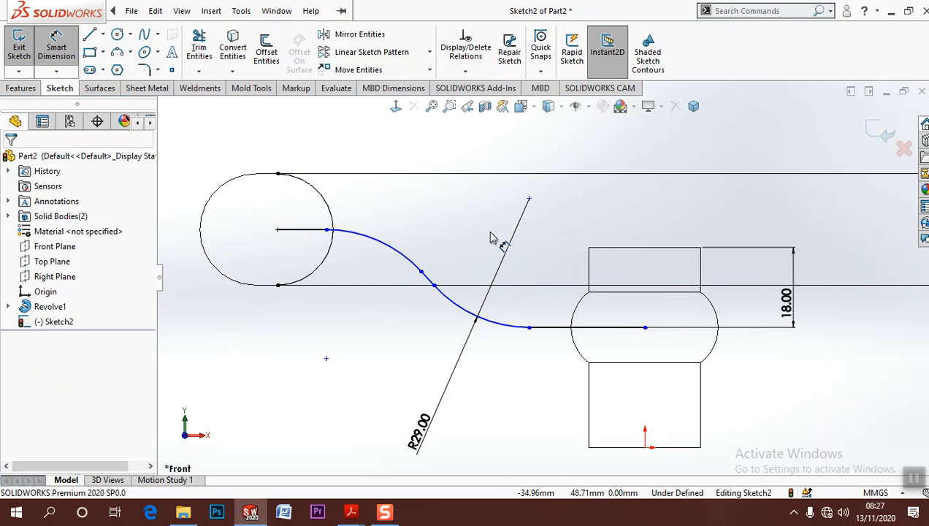
pyautogui.click(530, 200)
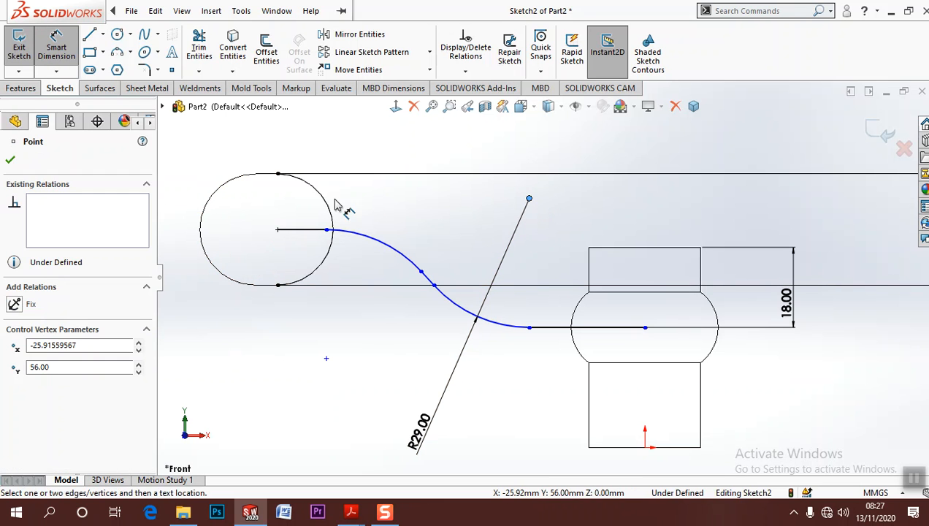
pyautogui.click(278, 231)
pyautogui.click(400, 155)
pyautogui.write('55')
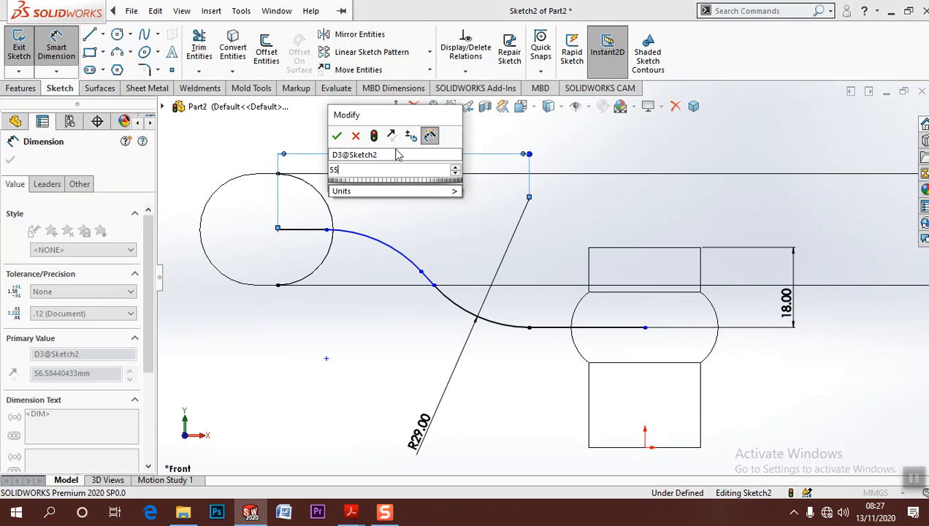
pyautogui.press('Return')
pyautogui.click(379, 326)
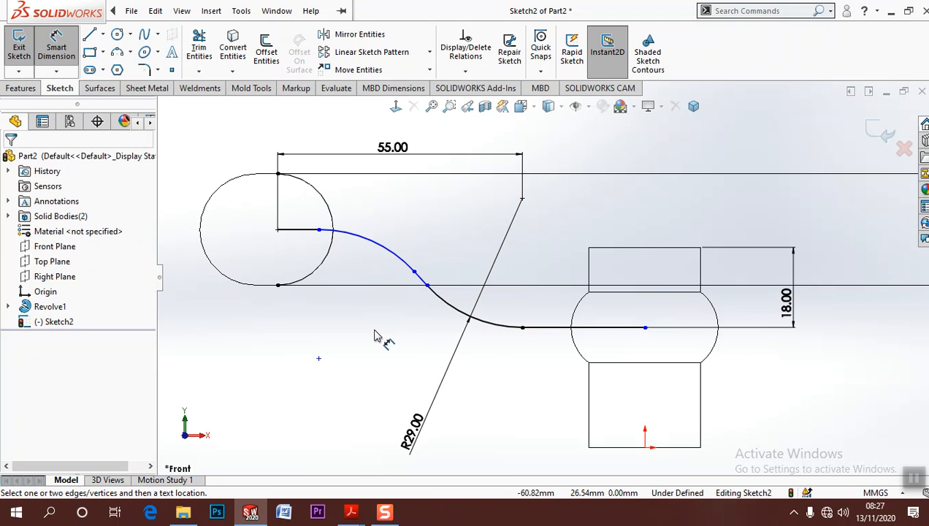
pyautogui.click(318, 358)
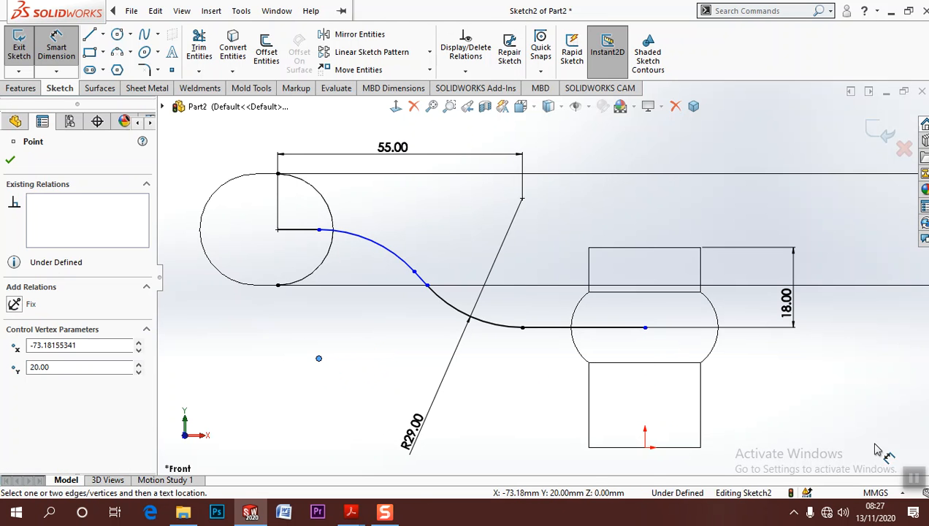
pyautogui.click(914, 478)
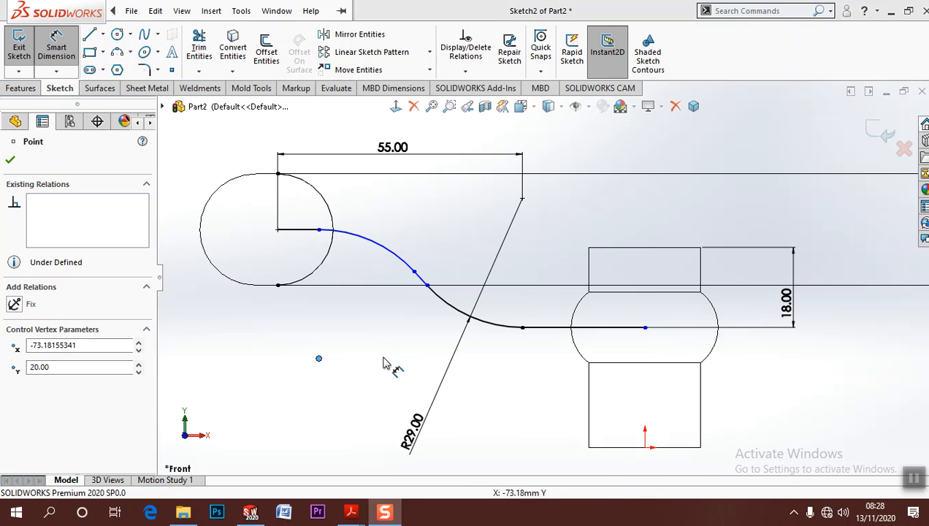
pyautogui.click(384, 357)
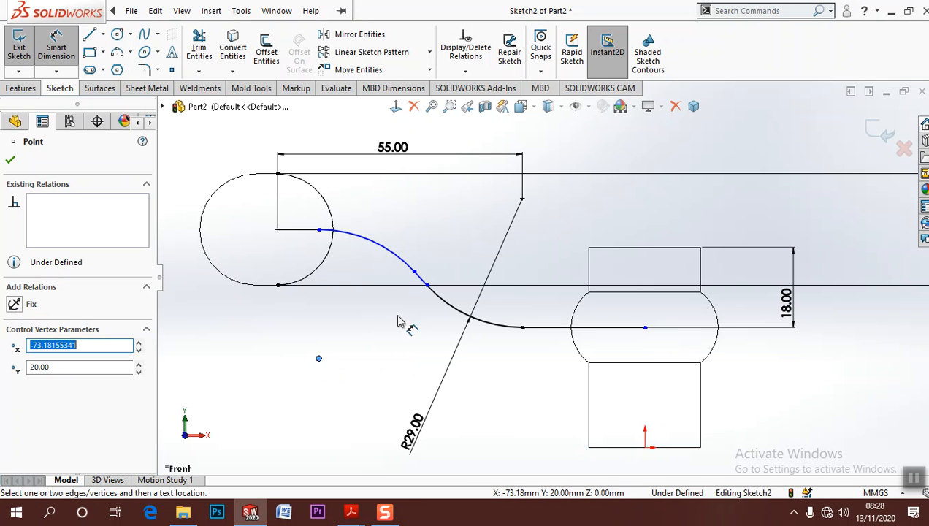
pyautogui.click(319, 230)
pyautogui.click(327, 287)
pyautogui.press('Escape')
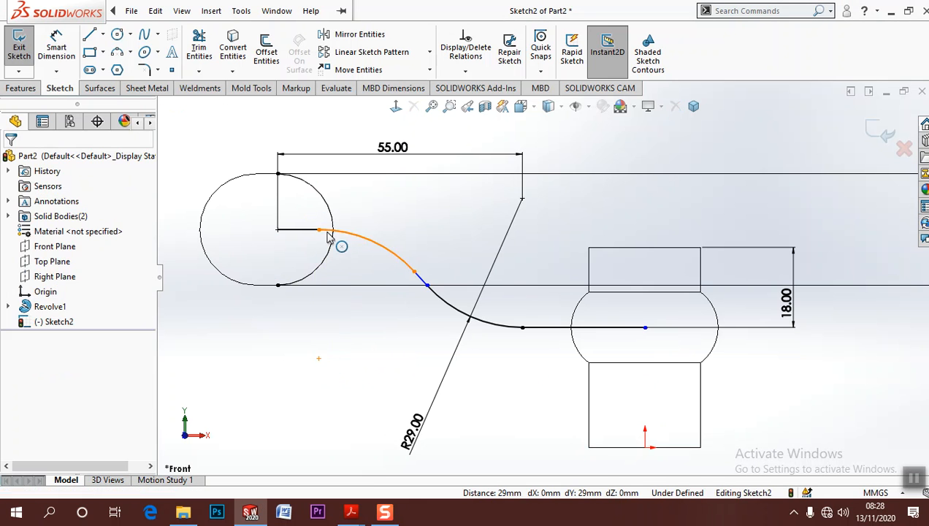
# Try a Coincident relation between the outer fillet's rim-side endpoint and the rim's construction arc, and undo it
pyautogui.click(319, 230)
pyautogui.keyDown('ctrl'); pyautogui.click(332, 219); pyautogui.keyUp('ctrl')
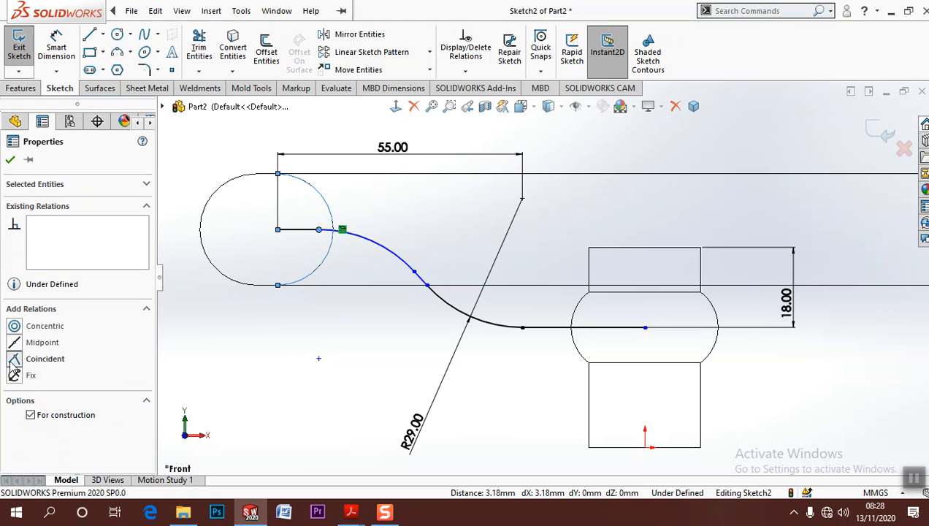
pyautogui.click(13, 359)
pyautogui.click(293, 371)
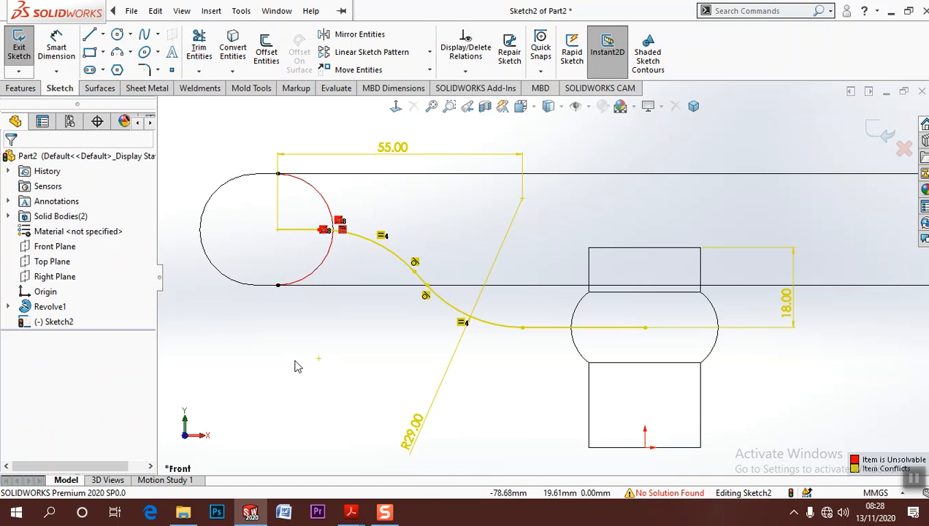
pyautogui.hotkey('ctrl', 'z')
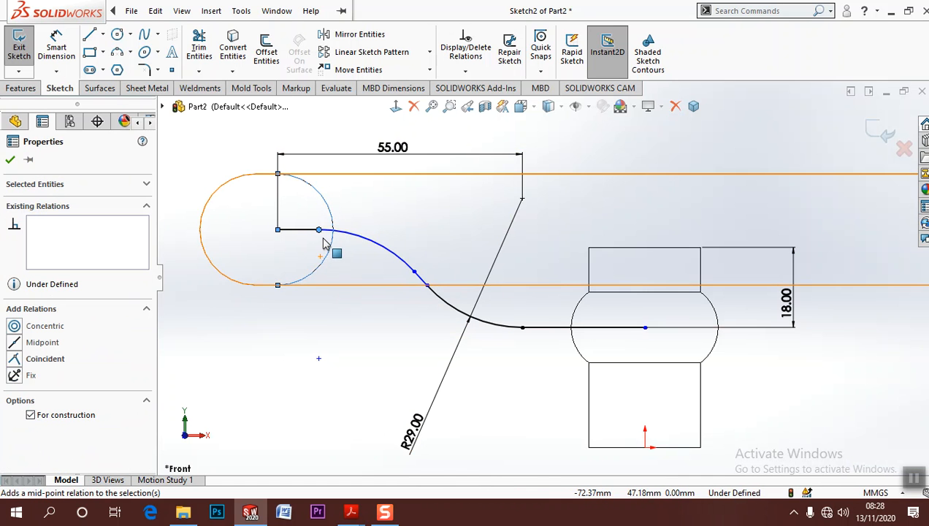
# Test the outer fillet's freedom of movement by shifting its rim-side and inner endpoints
pyautogui.moveTo(320, 232); pyautogui.dragTo(346, 242)
pyautogui.moveTo(416, 272); pyautogui.dragTo(415, 250)
pyautogui.click(369, 341)
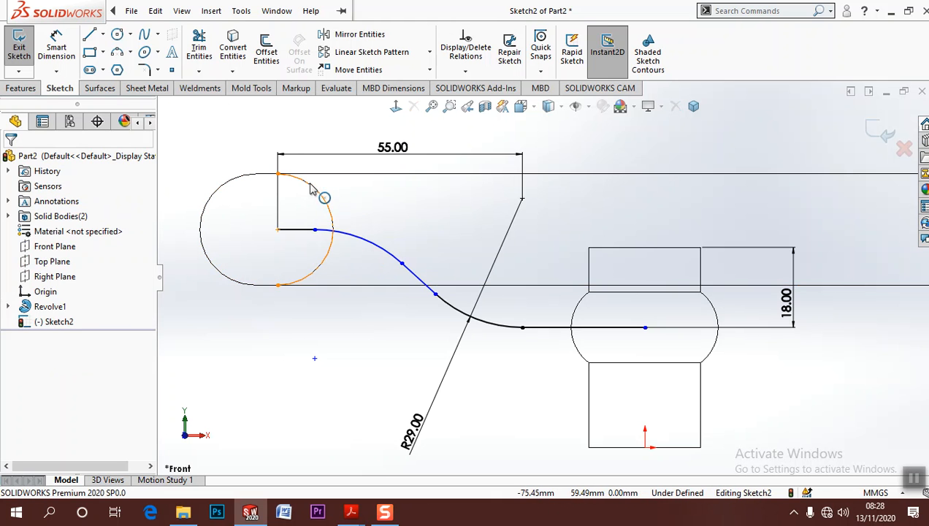
pyautogui.click(315, 231)
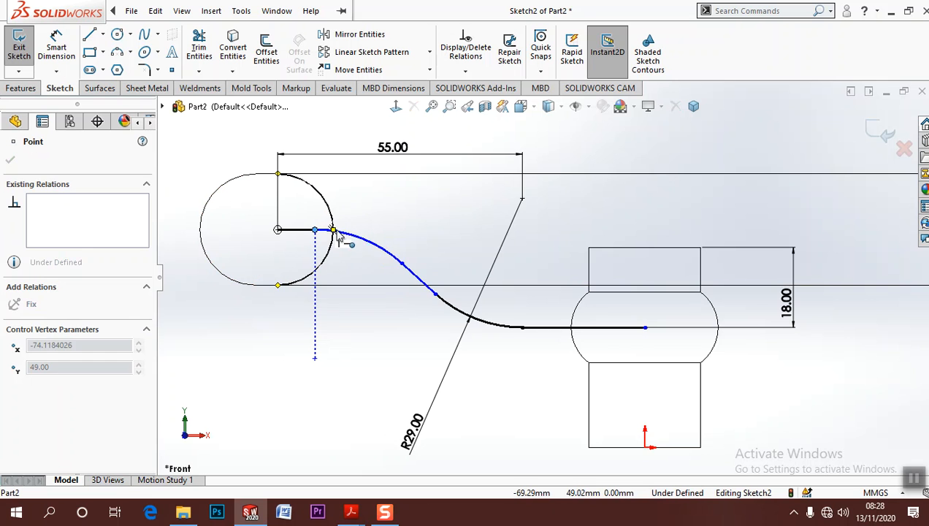
pyautogui.click(377, 335)
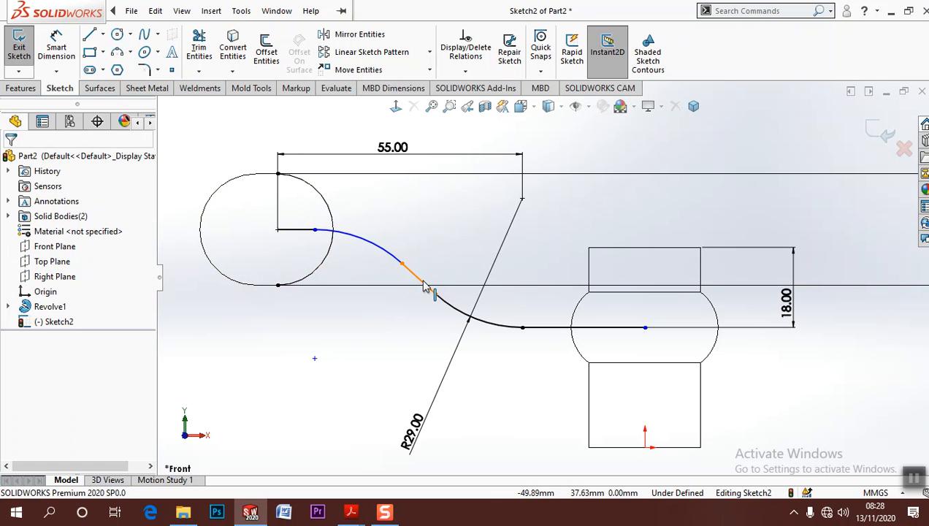
# Dimension the angle between the slanted connecting line and the horizontal hub-side line as 90+45 degrees
pyautogui.click(422, 283)
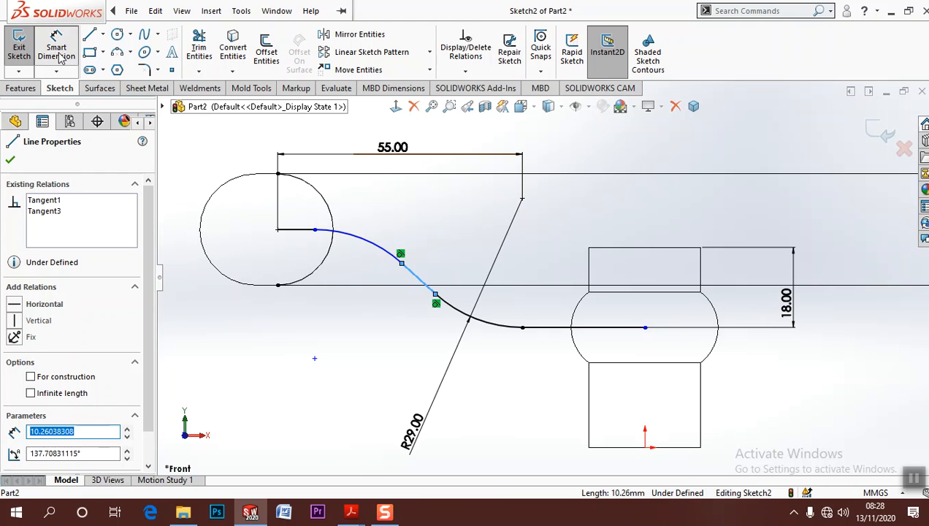
pyautogui.click(57, 51)
pyautogui.click(549, 328)
pyautogui.click(466, 282)
pyautogui.click(458, 271)
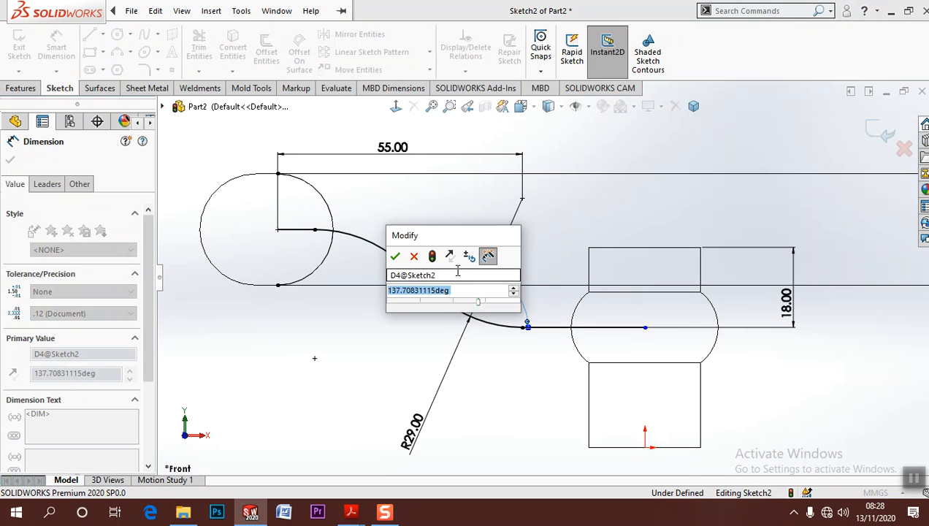
pyautogui.write('90+4')
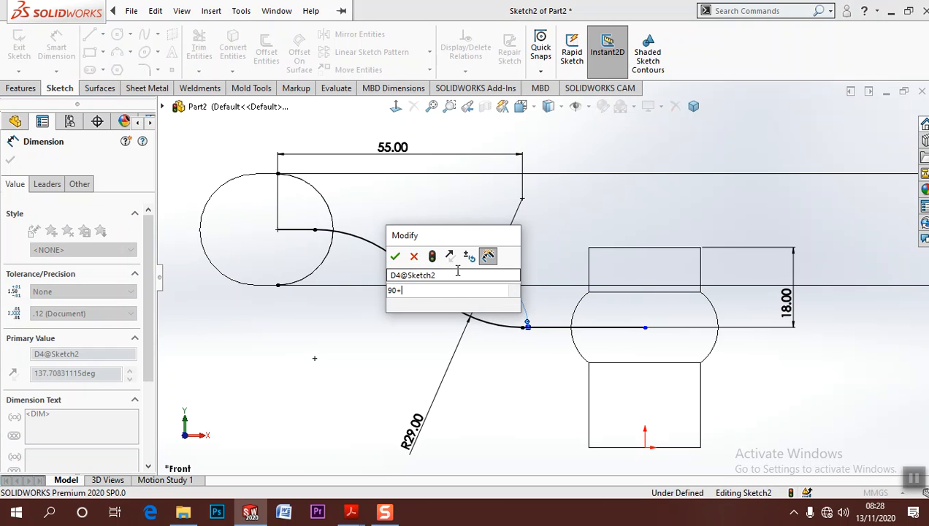
pyautogui.write('5')
pyautogui.press('Return')
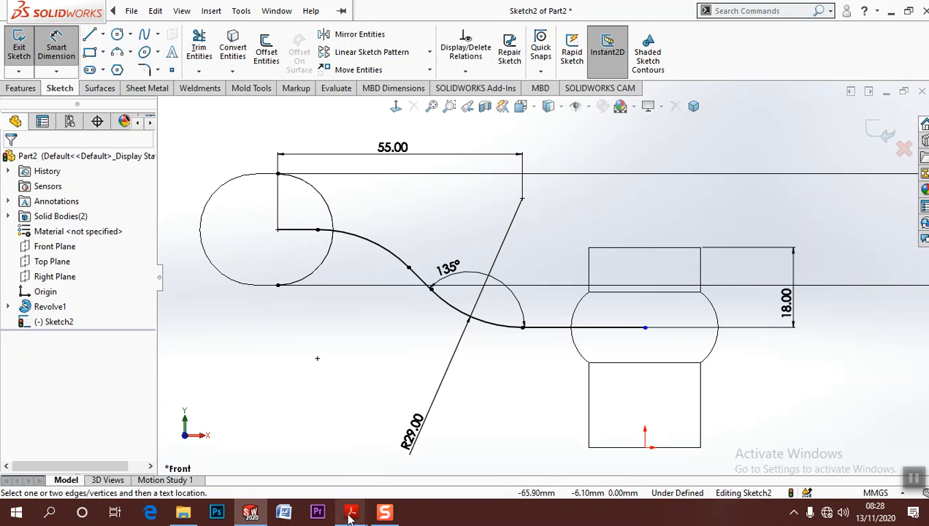
# Check the spoke path's arcs in the Assignment 3 Part 3 drawing in Adobe Acrobat Reader, and return to SOLIDWORKS
pyautogui.moveTo(350, 511)
pyautogui.click(419, 473)
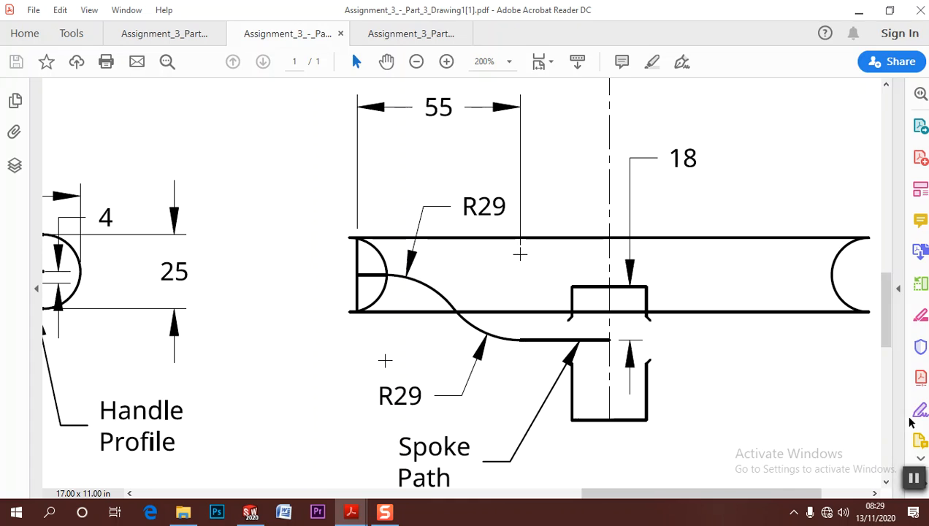
pyautogui.click(859, 11)
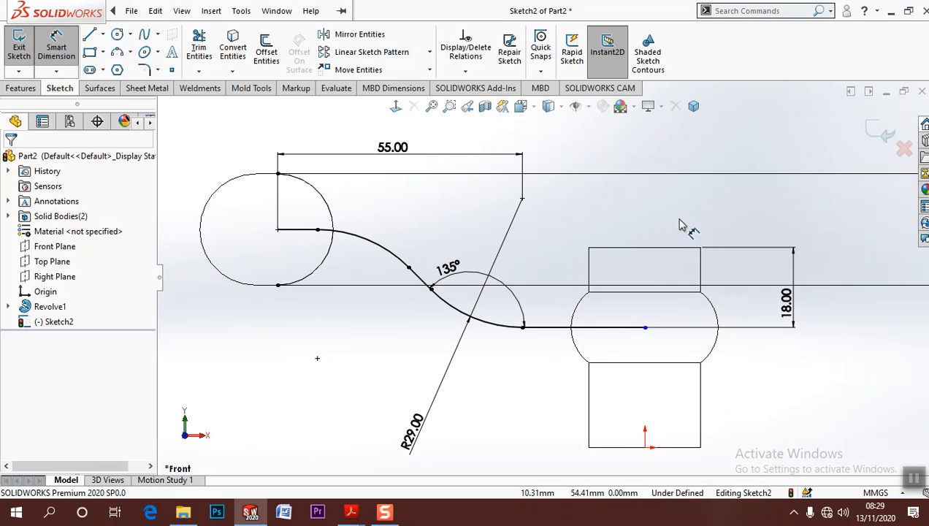
# Delete the 135° angle dimension from the spoke path
pyautogui.click(453, 269)
pyautogui.press('Delete')
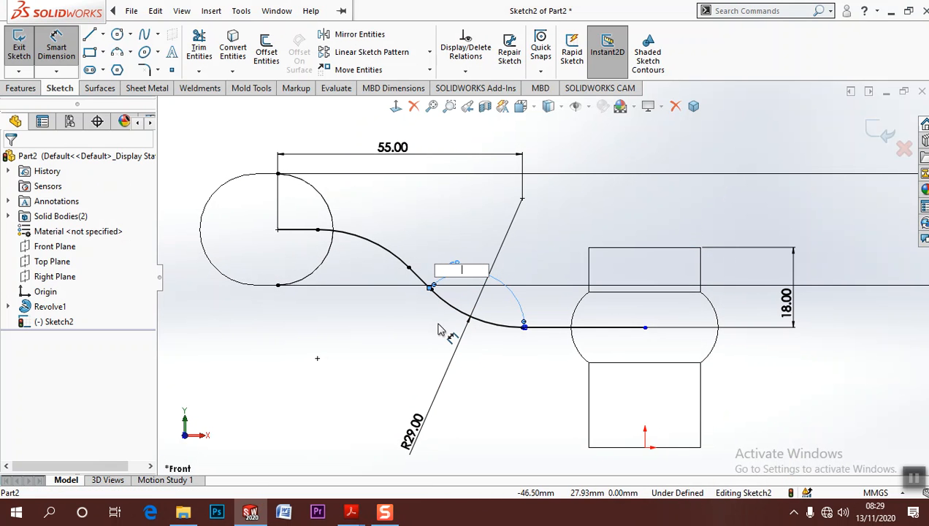
pyautogui.press('Escape')
pyautogui.press('Escape')
pyautogui.press('Escape')
pyautogui.click(501, 284)
pyautogui.click(519, 305)
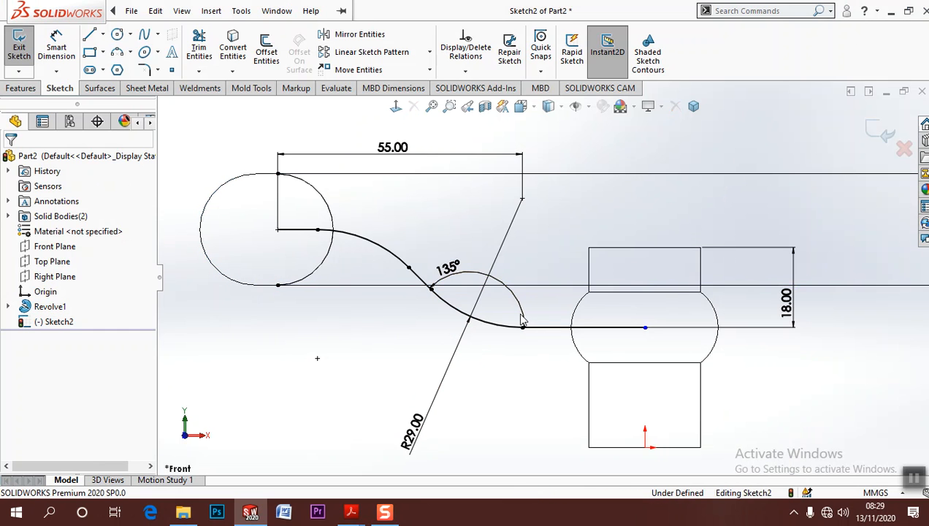
pyautogui.click(449, 269)
pyautogui.click(449, 269)
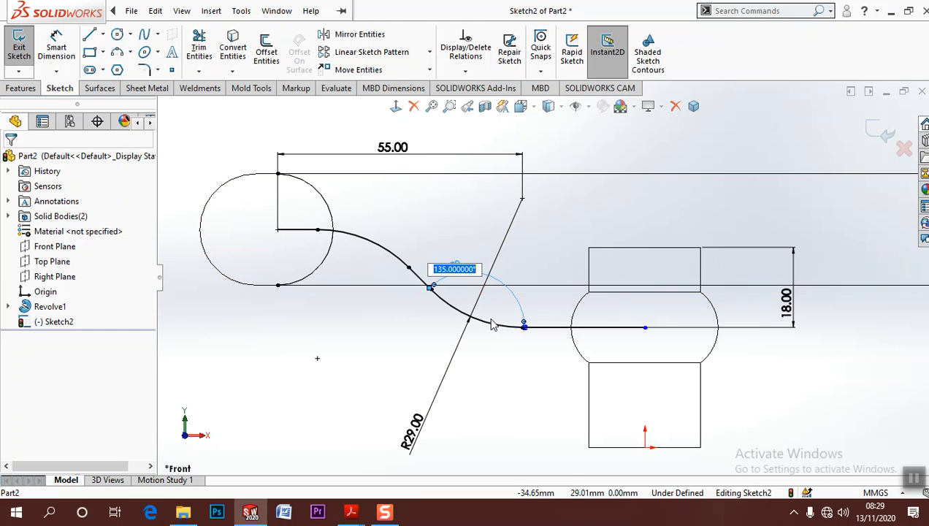
pyautogui.click(622, 137)
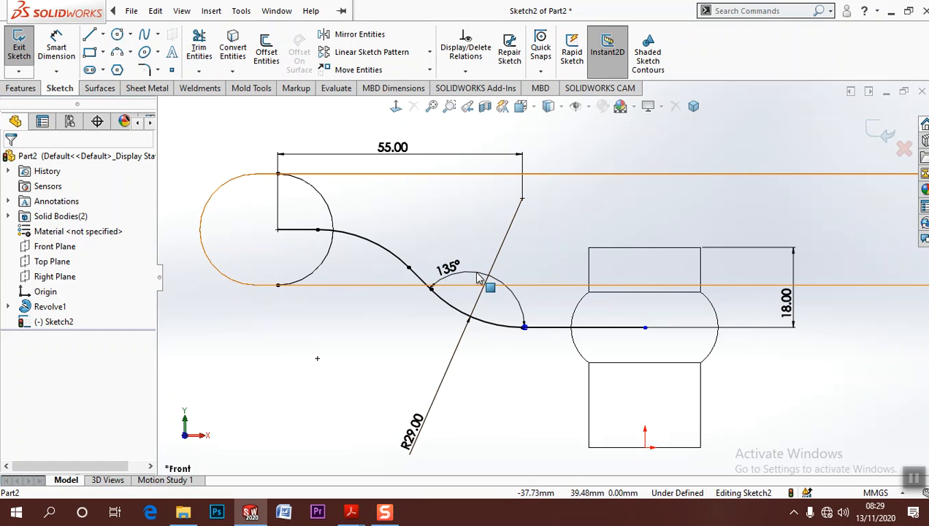
pyautogui.click(475, 273)
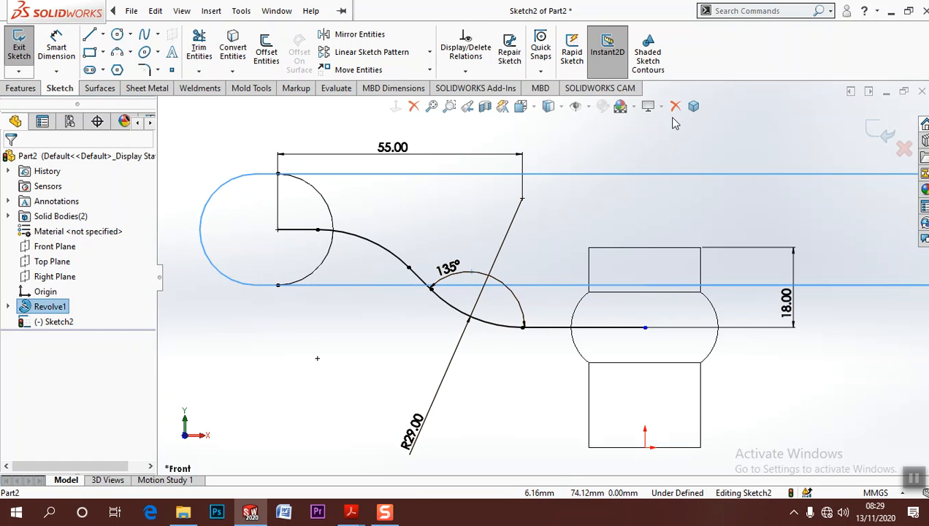
pyautogui.click(452, 269)
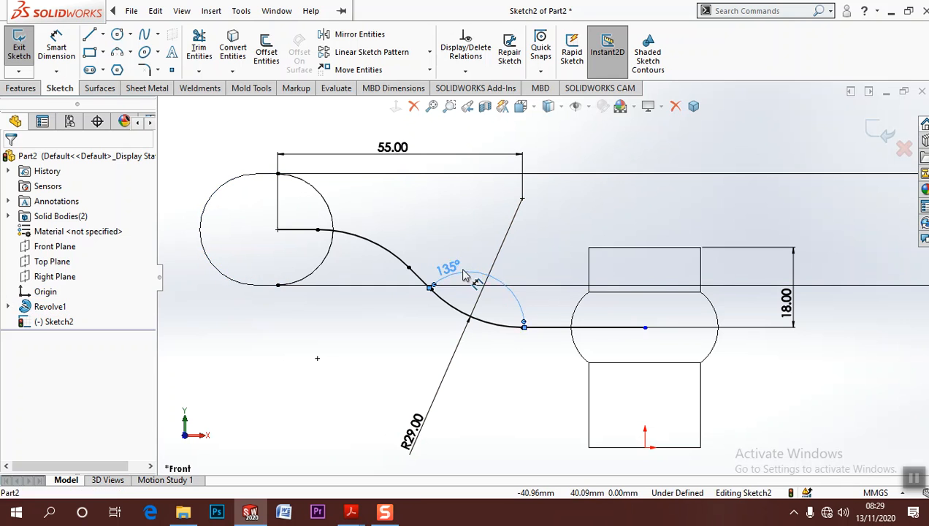
pyautogui.click(676, 106)
# Delete the slanted line between the two spoke path arcs and merge the arcs' facing endpoints
pyautogui.click(422, 279)
pyautogui.press('Delete')
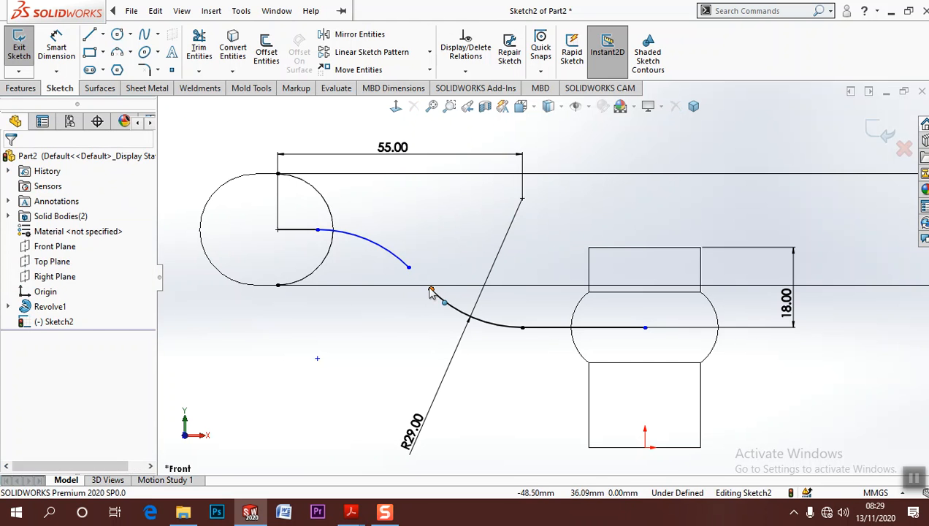
pyautogui.click(431, 290)
pyautogui.keyDown('ctrl'); pyautogui.click(408, 267); pyautogui.keyUp('ctrl')
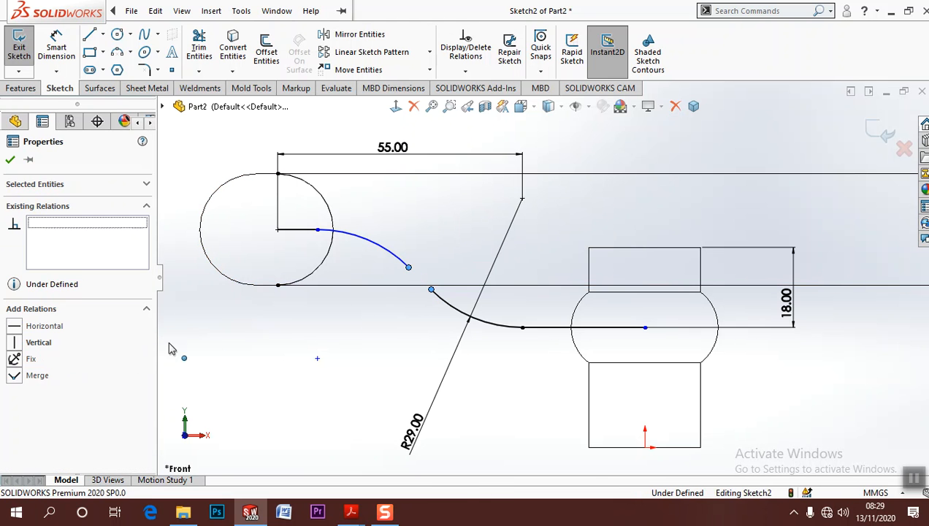
pyautogui.click(15, 377)
pyautogui.click(320, 366)
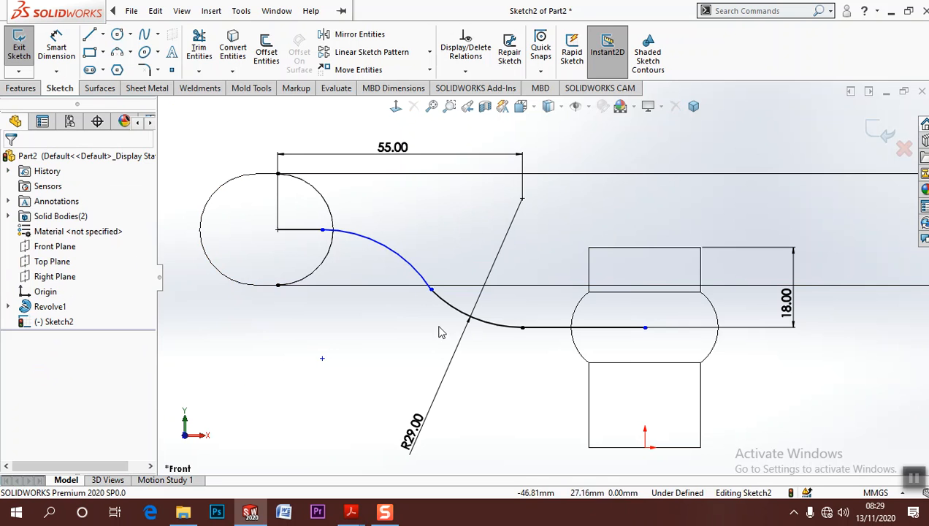
# Make the two spoke path arcs tangent to each other and move the R29 dimension text closer to the path
pyautogui.click(467, 319)
pyautogui.keyDown('ctrl'); pyautogui.click(423, 281); pyautogui.keyUp('ctrl')
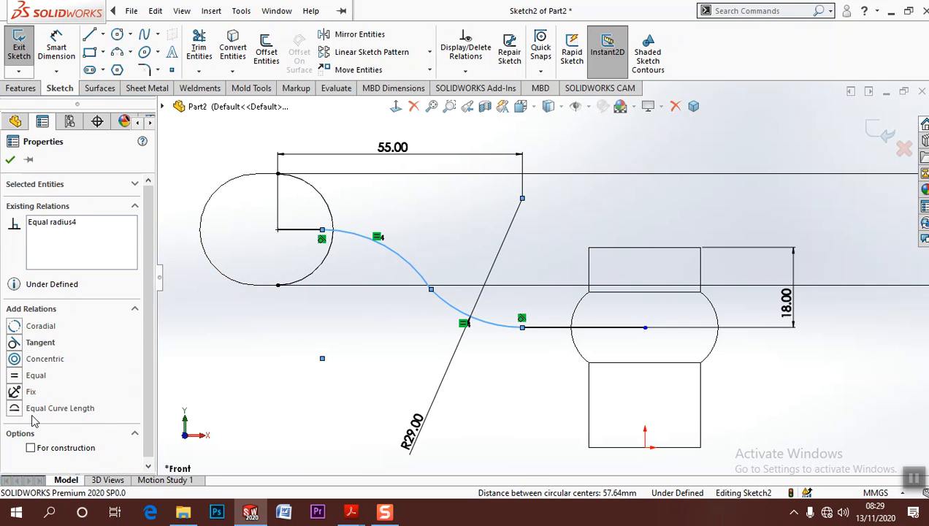
pyautogui.click(14, 342)
pyautogui.click(290, 363)
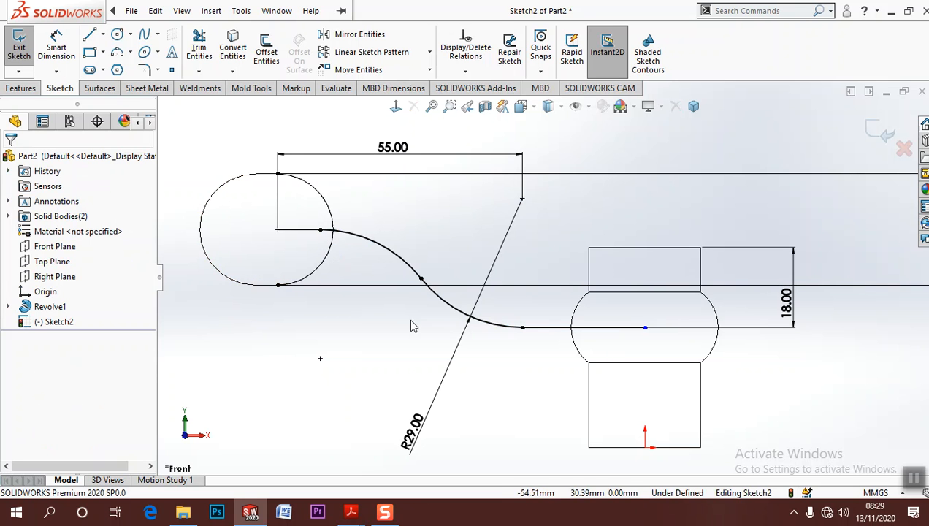
pyautogui.moveTo(411, 431); pyautogui.dragTo(443, 345)
# Align the path's hub-side endpoint vertically with the origin and exit the spoke path sketch
pyautogui.click(645, 327)
pyautogui.keyDown('ctrl'); pyautogui.click(645, 447); pyautogui.keyUp('ctrl')
pyautogui.click(16, 342)
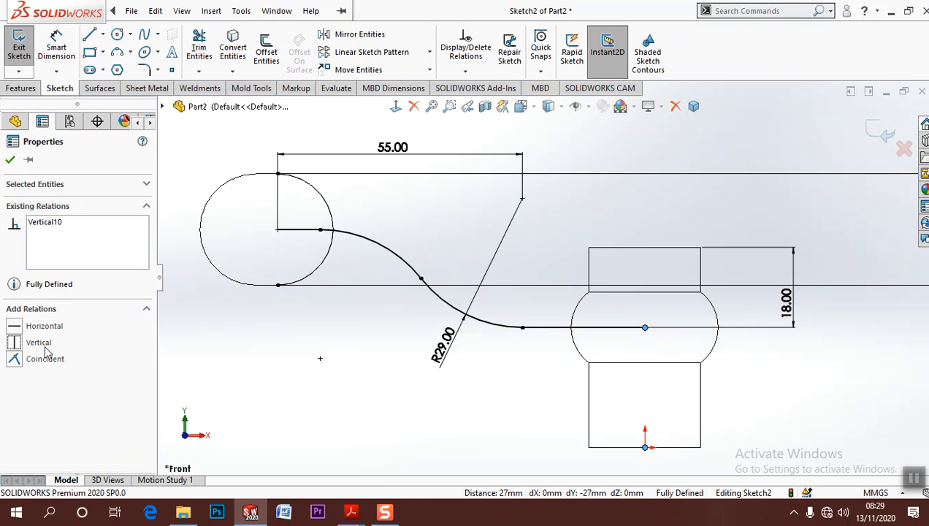
pyautogui.click(510, 377)
pyautogui.click(787, 301)
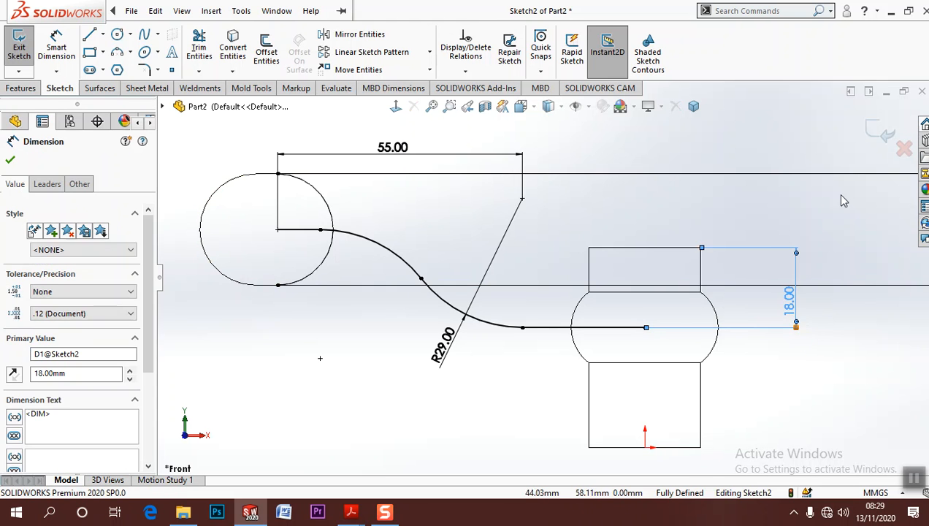
pyautogui.click(853, 349)
pyautogui.click(869, 136)
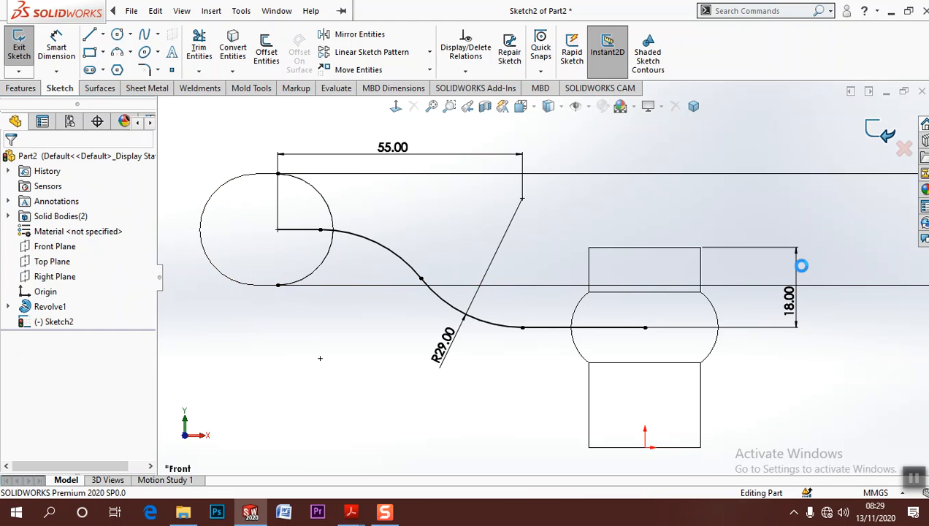
pyautogui.moveTo(813, 366)
pyautogui.mouseDown(button='middle')
pyautogui.moveTo(716, 270)
pyautogui.moveTo(689, 293)
pyautogui.moveTo(706, 352)
pyautogui.moveTo(696, 327)
pyautogui.mouseUp(button='middle')
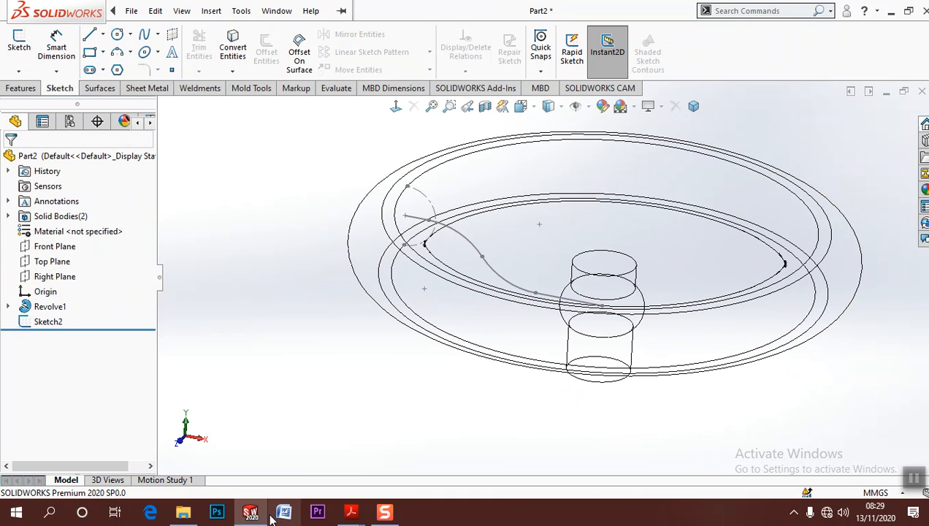
# Examine the spoke profile's dimensions and corner radii in the Part 3 drawing in Adobe Acrobat Reader, and return to SOLIDWORKS
pyautogui.moveTo(351, 512)
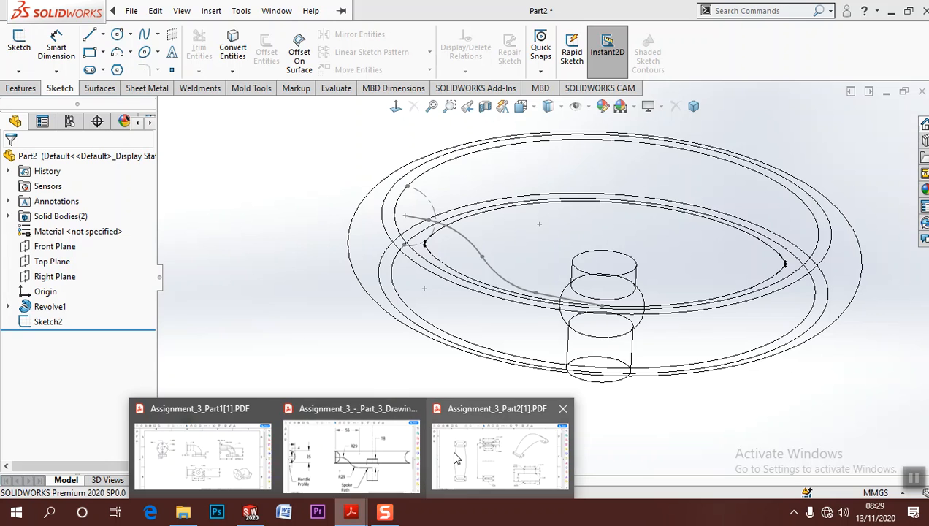
pyautogui.click(387, 467)
pyautogui.keyDown('ctrl'); pyautogui.scroll(-3, 434, 222); pyautogui.keyUp('ctrl')
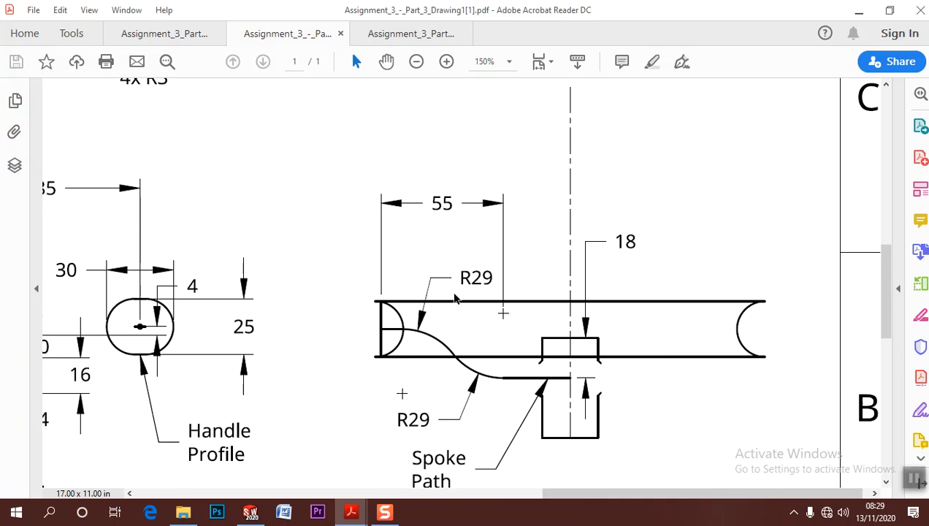
pyautogui.keyDown('ctrl'); pyautogui.scroll(4, 434, 222); pyautogui.keyUp('ctrl')
pyautogui.keyDown('ctrl'); pyautogui.scroll(-1, 434, 194); pyautogui.keyUp('ctrl')
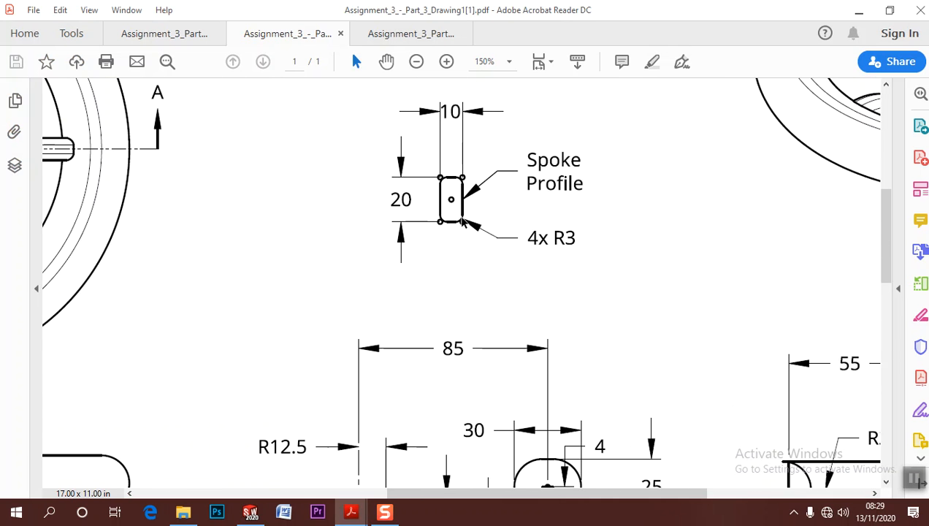
pyautogui.keyDown('ctrl'); pyautogui.scroll(1, 555, 241); pyautogui.keyUp('ctrl')
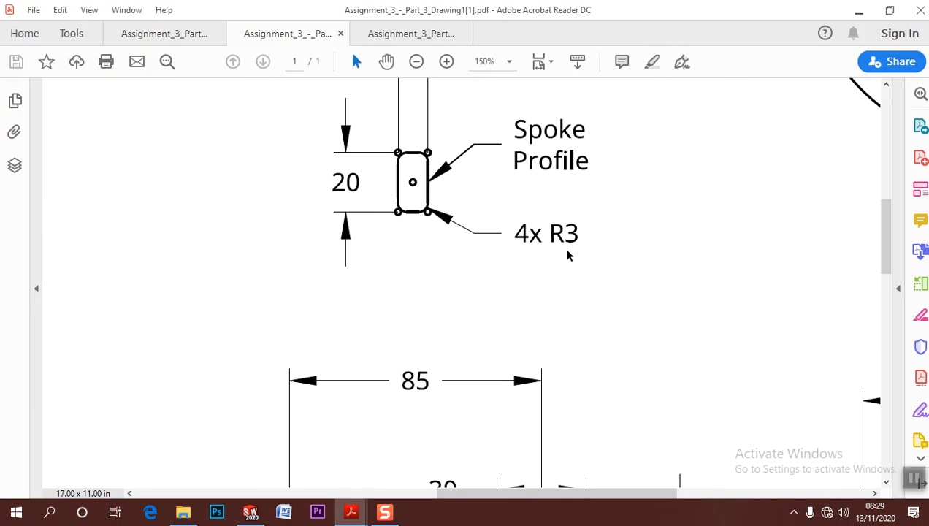
pyautogui.keyDown('ctrl'); pyautogui.scroll(-3, 563, 247); pyautogui.keyUp('ctrl')
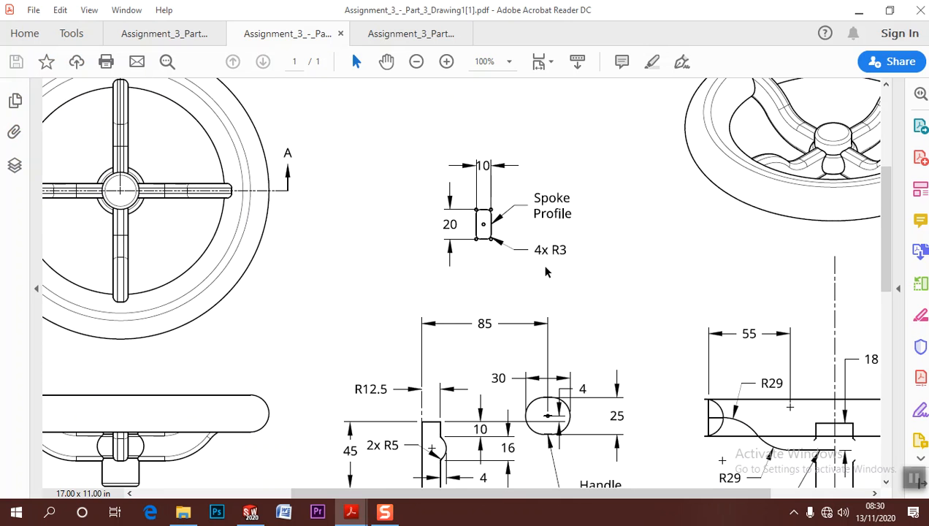
pyautogui.click(859, 10)
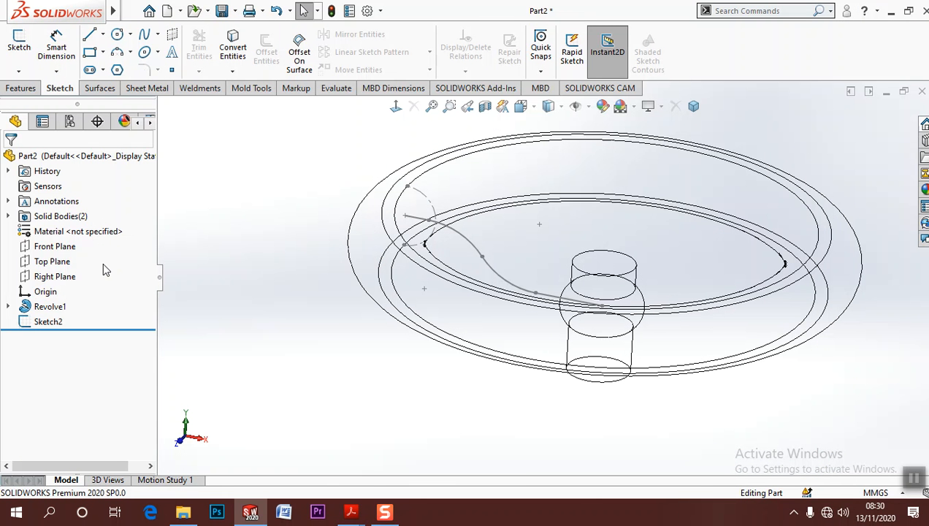
# Start a sketch on the Right Plane and draw a center rectangle about 13 mm tall, centred at the spoke path's hub-side endpoint
pyautogui.click(55, 276)
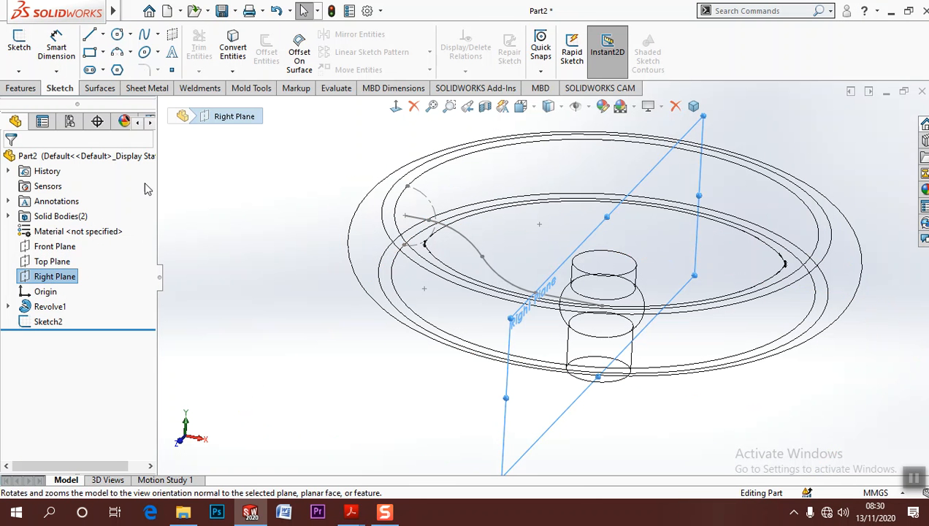
pyautogui.click(19, 43)
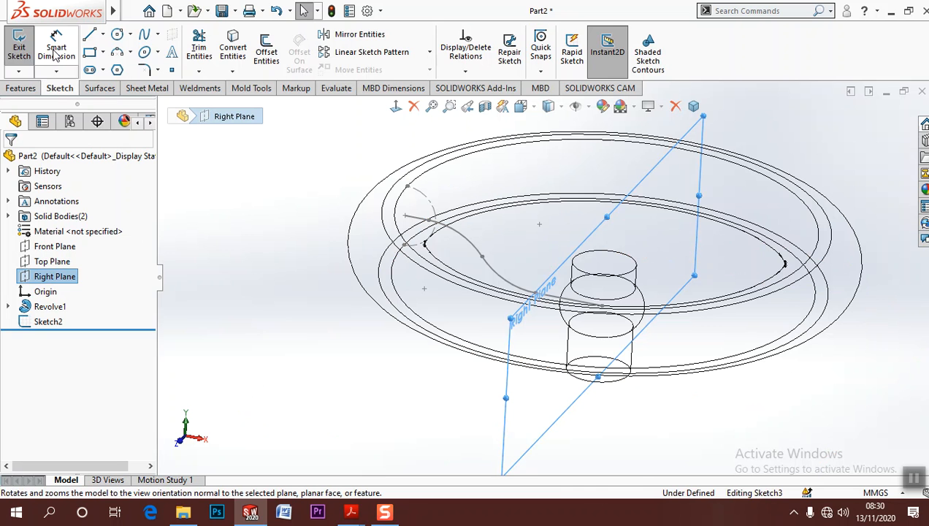
pyautogui.click(395, 108)
pyautogui.scroll(-5, 618, 290)
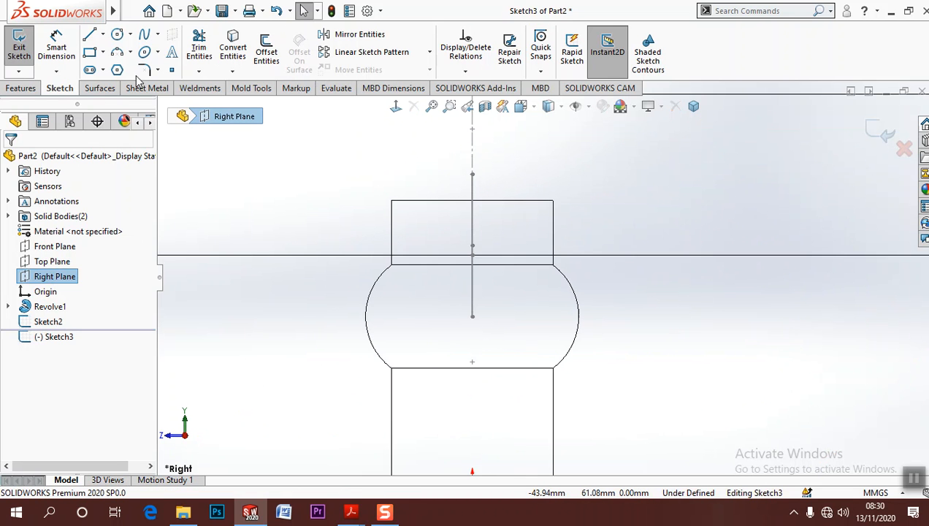
pyautogui.click(102, 53)
pyautogui.click(120, 85)
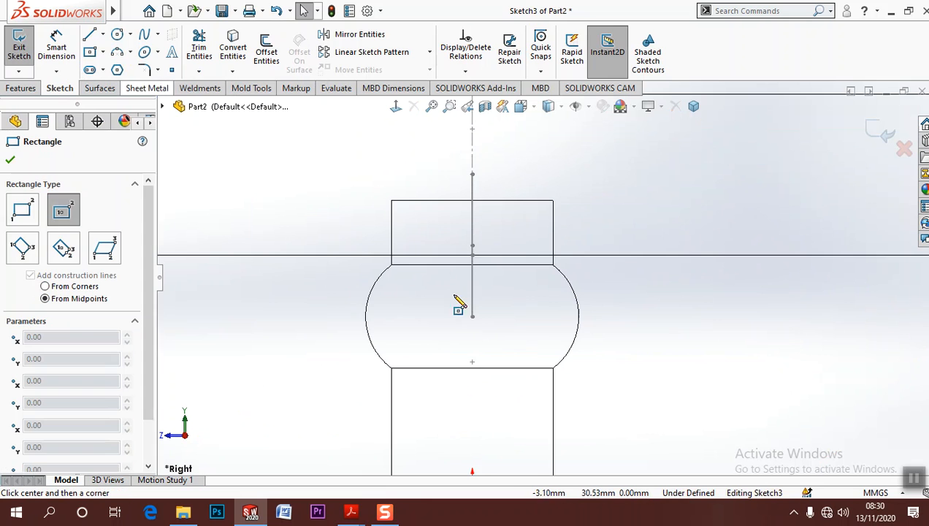
pyautogui.click(471, 316)
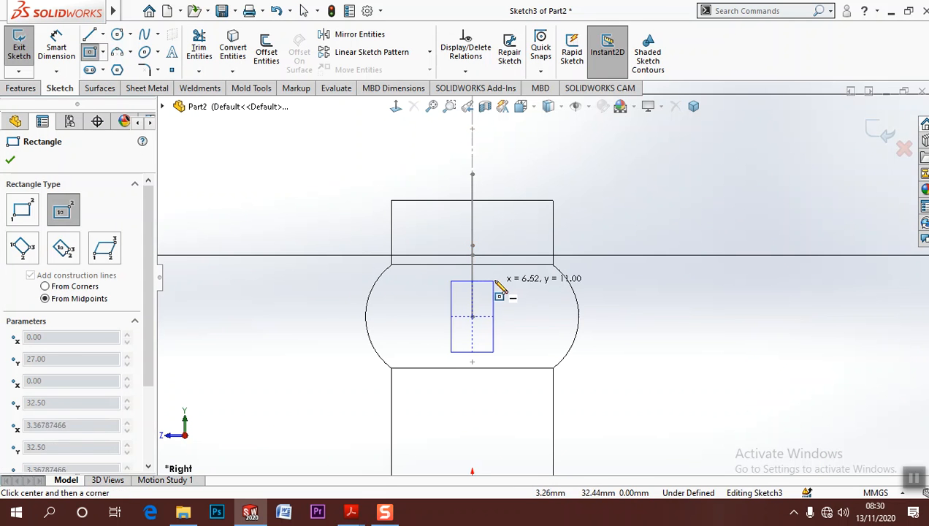
pyautogui.click(492, 275)
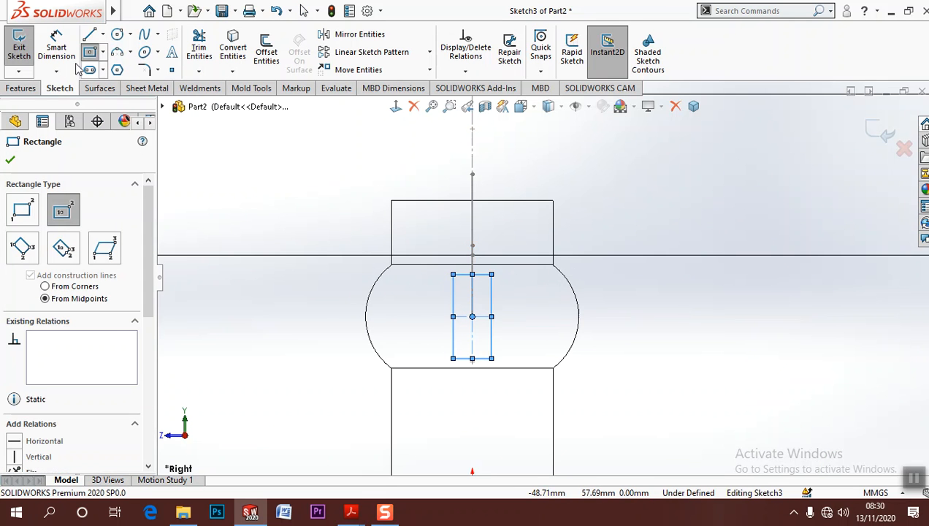
# Dimension the spoke profile rectangle 20 mm high and 10 mm wide
pyautogui.click(56, 48)
pyautogui.click(453, 344)
pyautogui.click(436, 336)
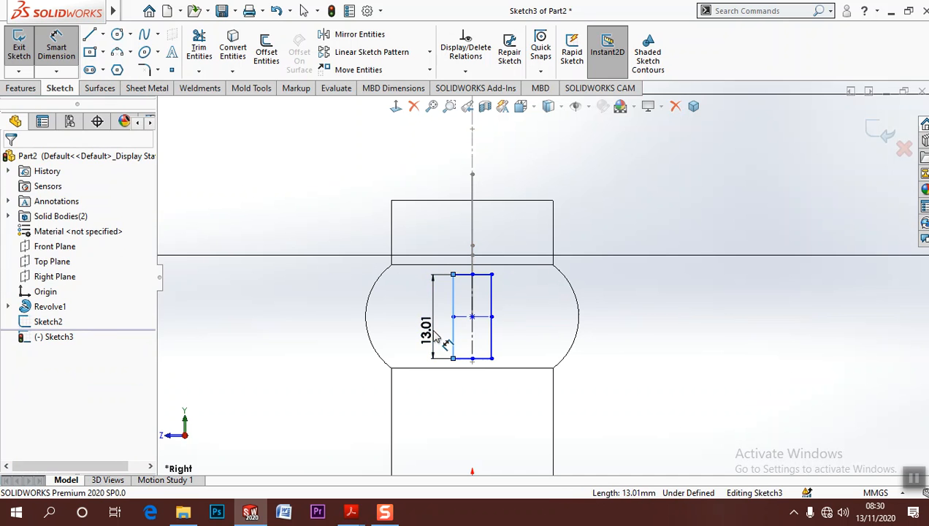
pyautogui.write('20')
pyautogui.press('Return')
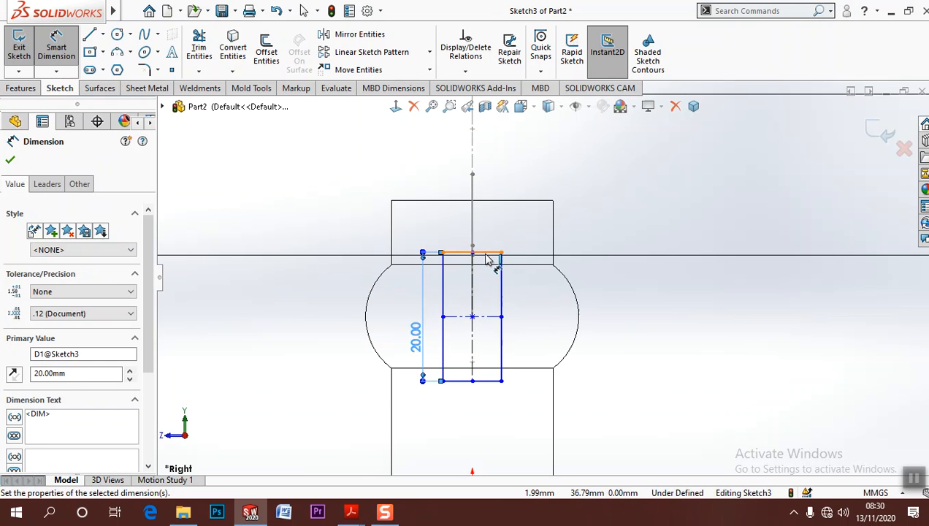
pyautogui.click(494, 253)
pyautogui.click(494, 234)
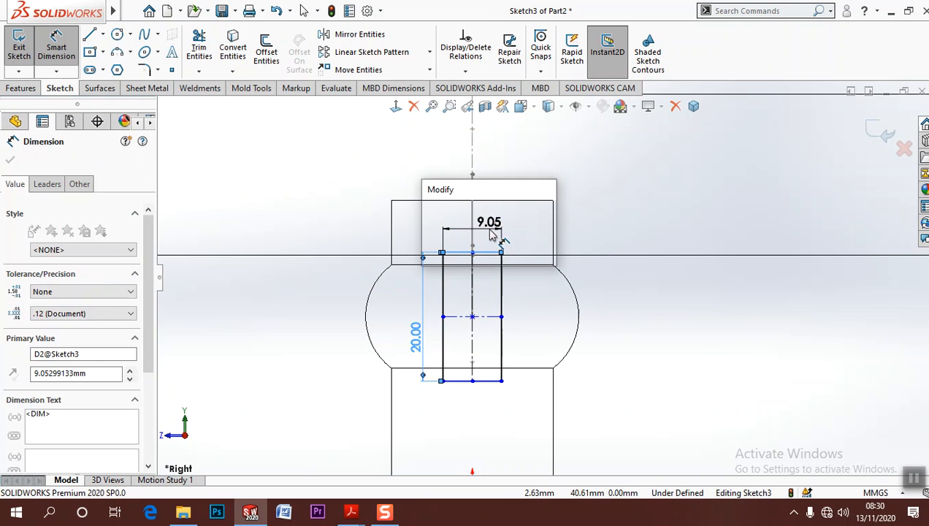
pyautogui.write('10')
pyautogui.press('Return')
pyautogui.click(696, 302)
pyautogui.scroll(-3, 526, 302)
pyautogui.moveTo(508, 294); pyautogui.dragTo(541, 321, button='middle')
pyautogui.press('Escape')
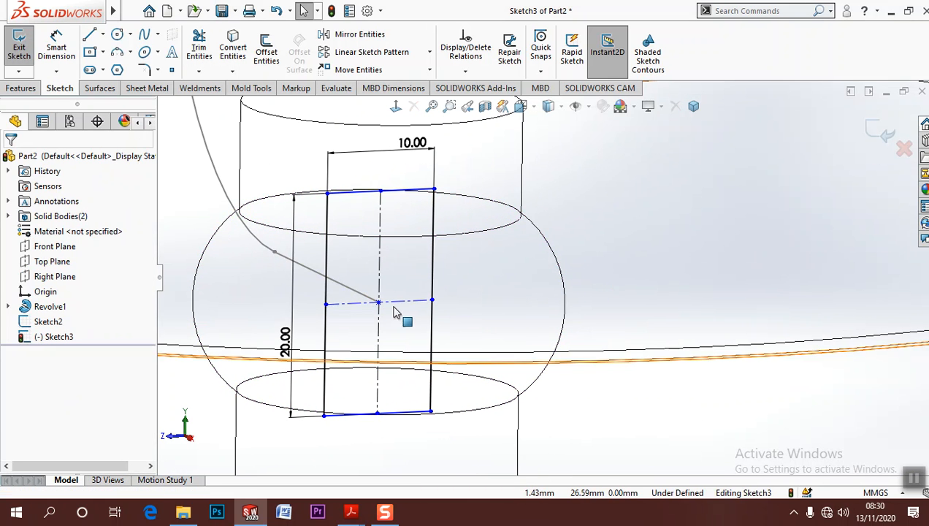
# Make the rectangle's center point coincident with the spoke path's hub-side endpoint and exit the profile sketch
pyautogui.moveTo(380, 304); pyautogui.dragTo(400, 330)
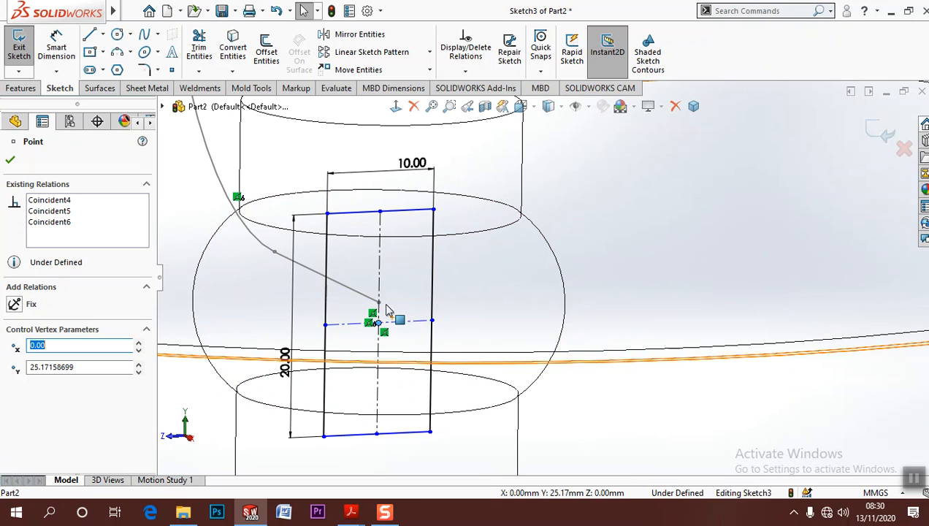
pyautogui.scroll(-5, 387, 319)
pyautogui.scroll(5, 387, 319)
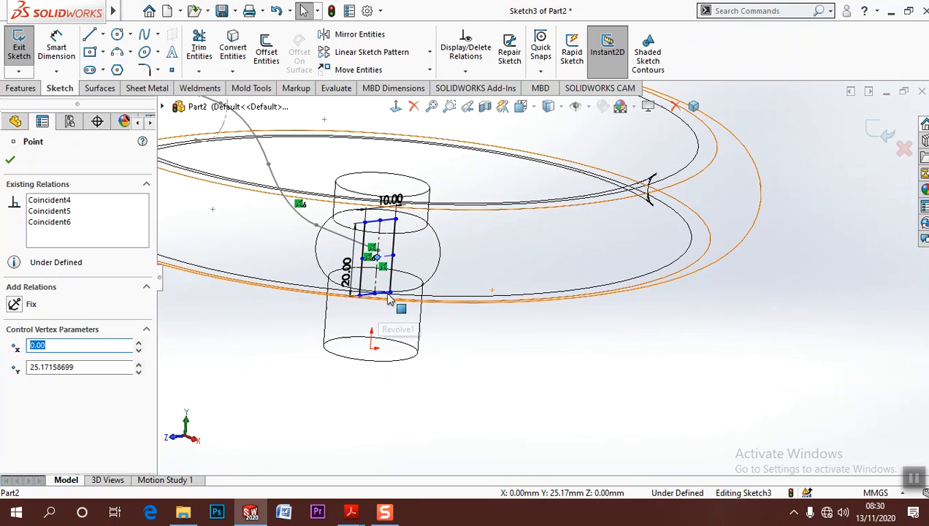
pyautogui.scroll(-5, 497, 253)
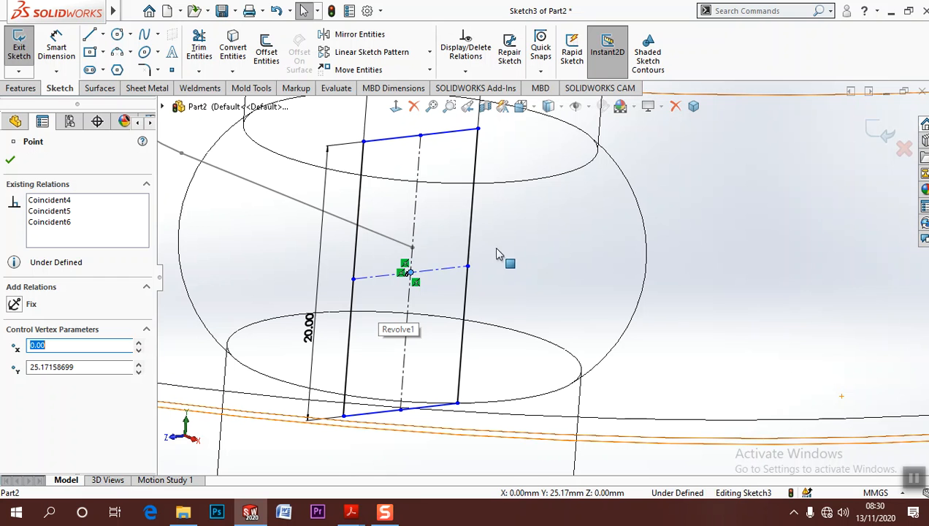
pyautogui.keyDown('ctrl'); pyautogui.click(412, 249); pyautogui.keyUp('ctrl')
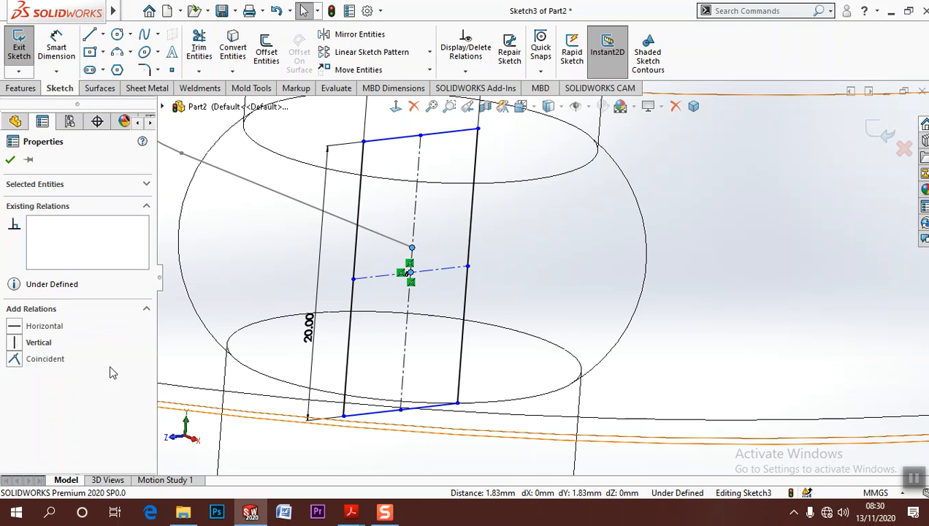
pyautogui.click(15, 358)
pyautogui.click(642, 301)
pyautogui.scroll(5, 639, 294)
pyautogui.scroll(-3, 605, 244)
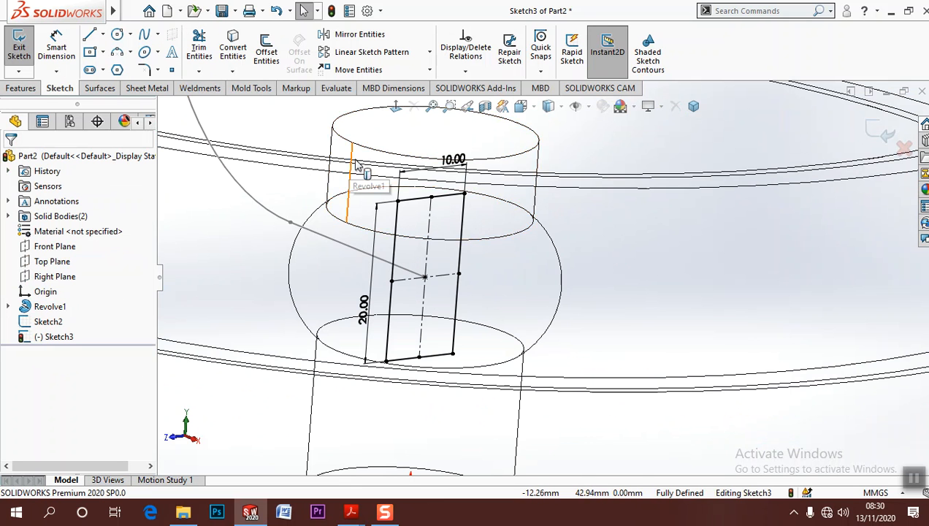
pyautogui.scroll(4, 497, 284)
pyautogui.moveTo(495, 283); pyautogui.dragTo(519, 325, button='middle')
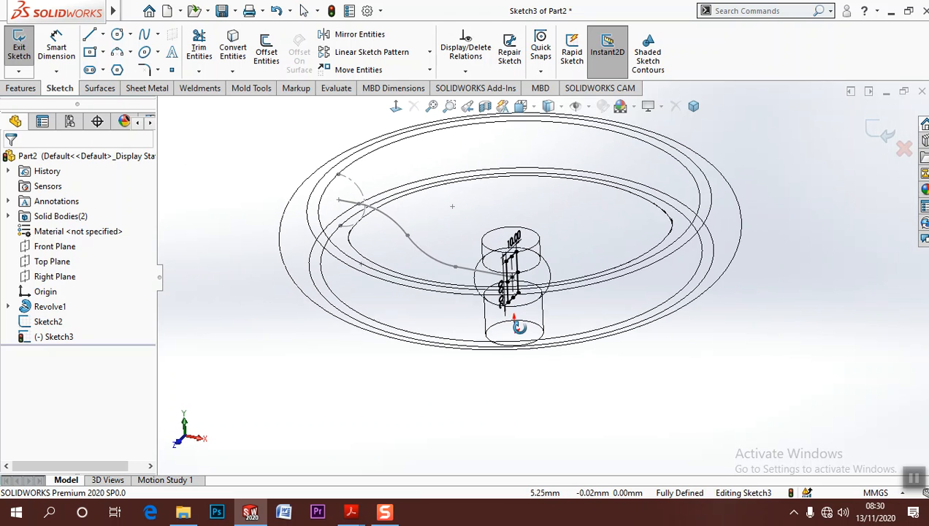
pyautogui.click(873, 135)
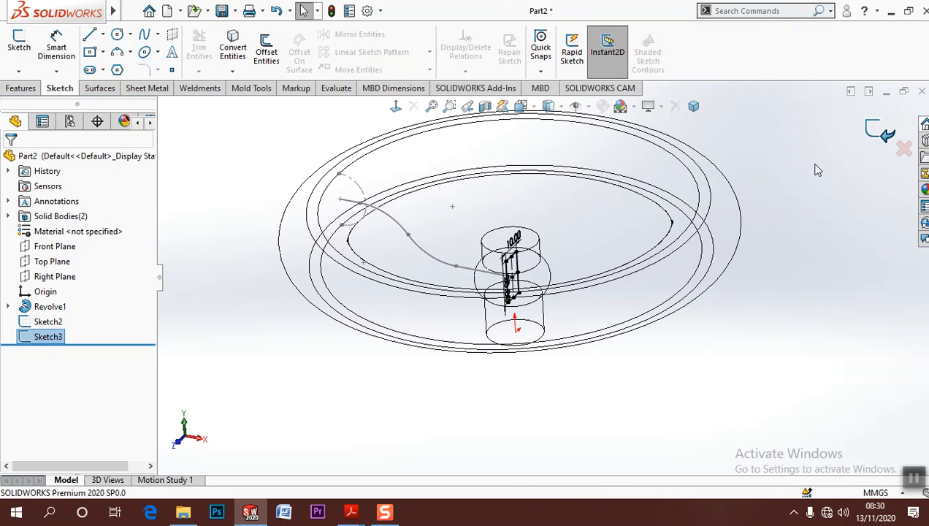
# Sweep the rectangular spoke profile along the spoke path and set the display style to shaded with edges
pyautogui.click(21, 89)
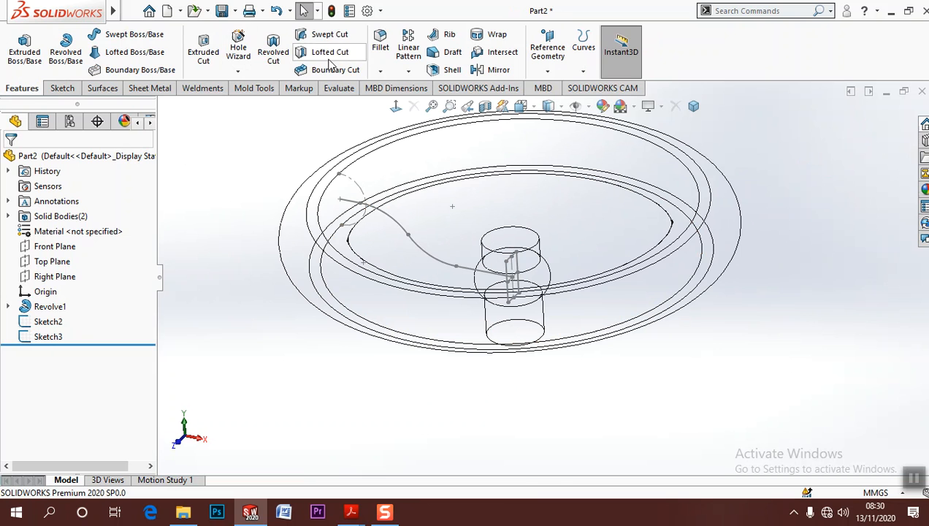
pyautogui.click(131, 35)
pyautogui.click(509, 290)
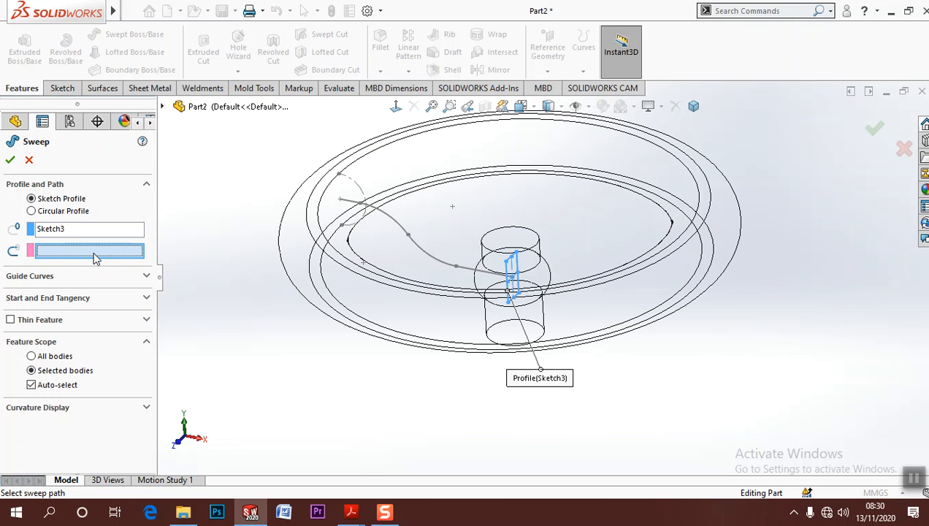
pyautogui.click(447, 263)
pyautogui.click(10, 160)
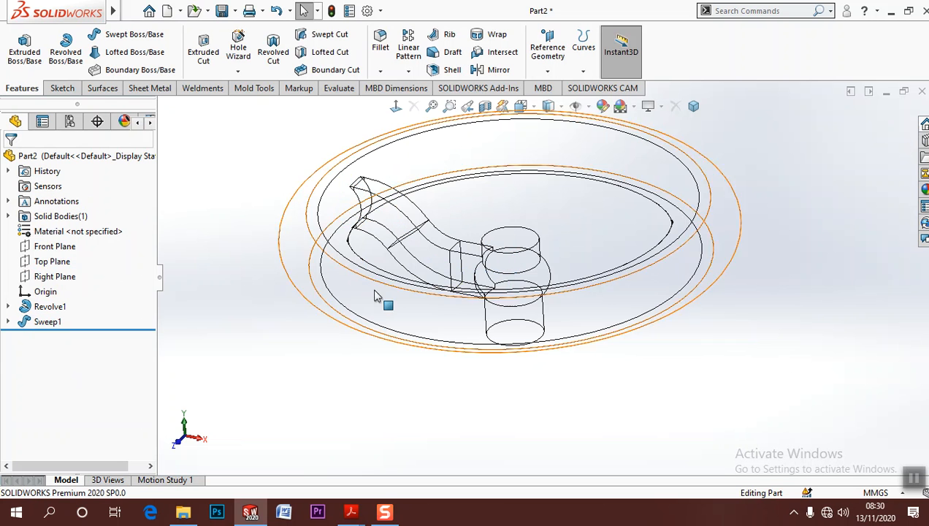
pyautogui.click(549, 108)
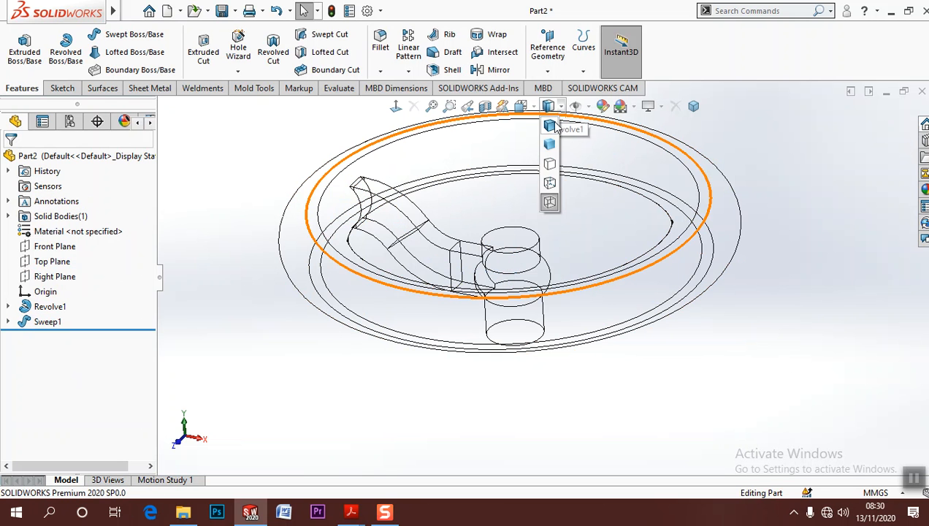
pyautogui.click(549, 126)
# Fillet the spoke's long edges with a 3 mm radius, adding the edges connected to the start face to the selection
pyautogui.scroll(-4, 452, 201)
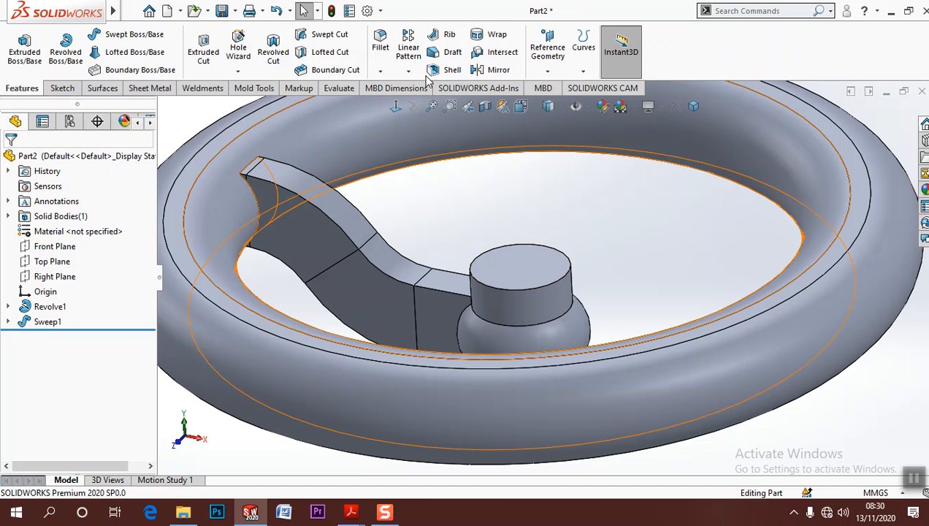
pyautogui.click(380, 44)
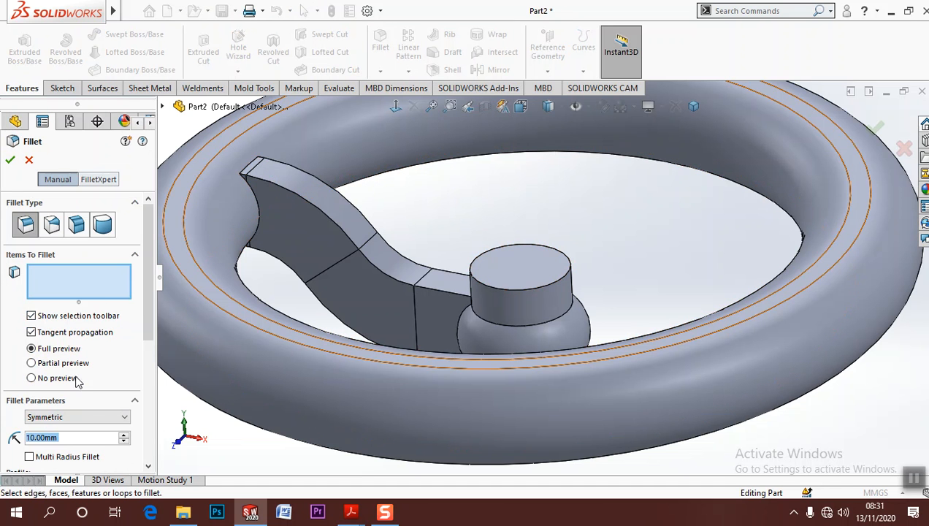
pyautogui.write('3')
pyautogui.press('Return')
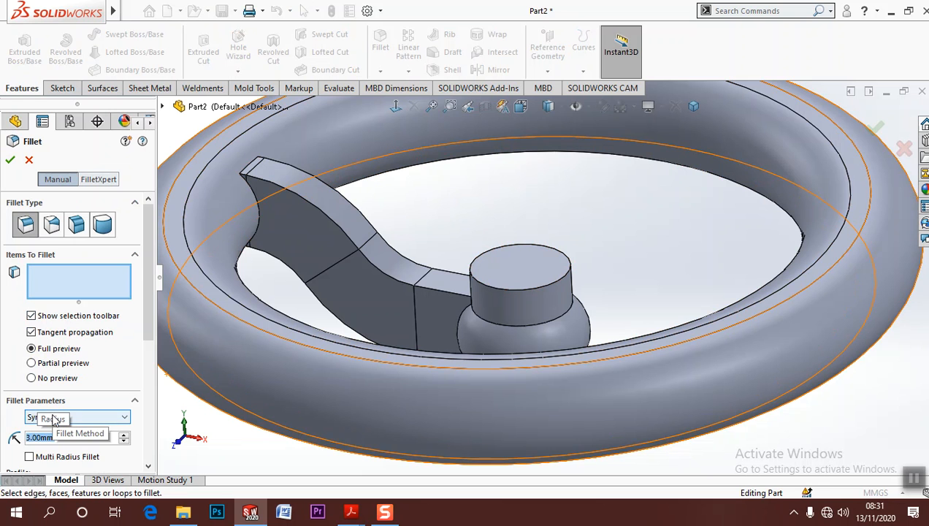
pyautogui.click(325, 221)
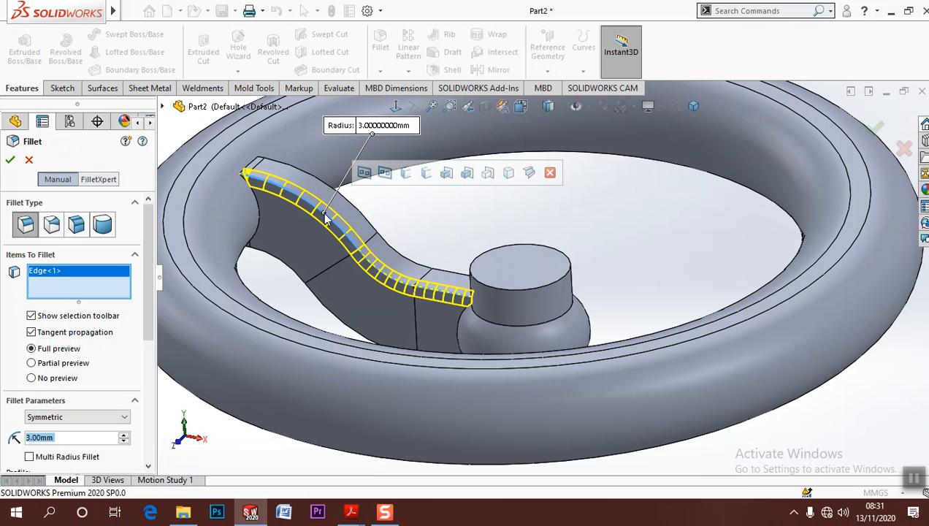
pyautogui.click(406, 175)
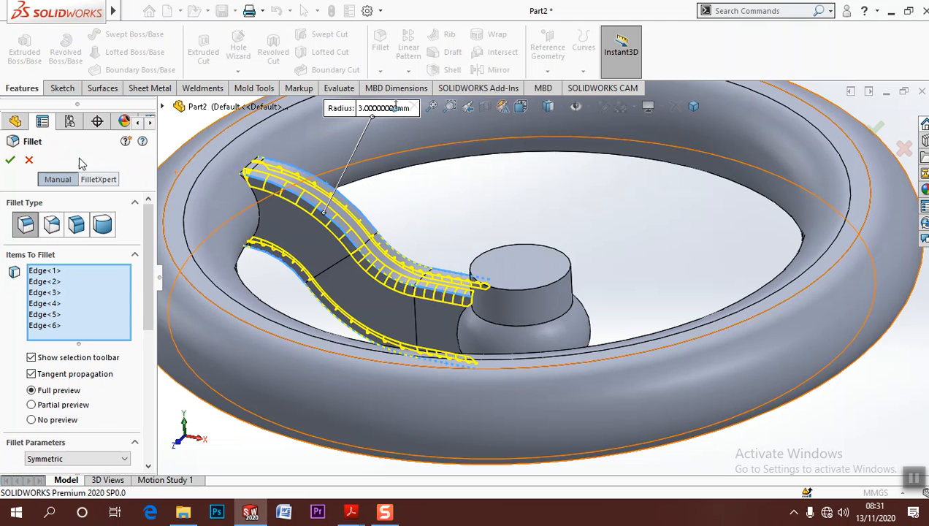
pyautogui.click(10, 160)
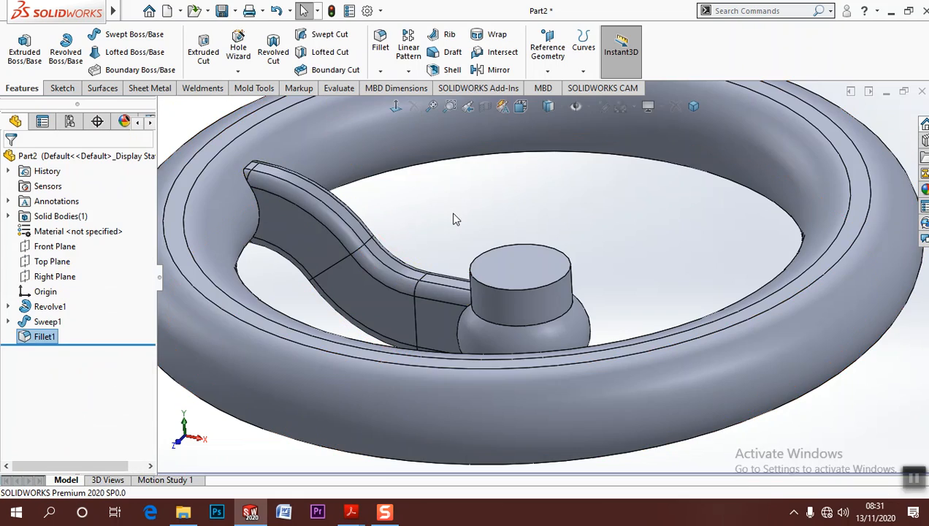
# Circular pattern the spoke sweep and its fillet about the hub's cylindrical face with 4 equally spaced instances over 360 degrees
pyautogui.press('f')
pyautogui.moveTo(452, 221); pyautogui.dragTo(458, 258, button='middle')
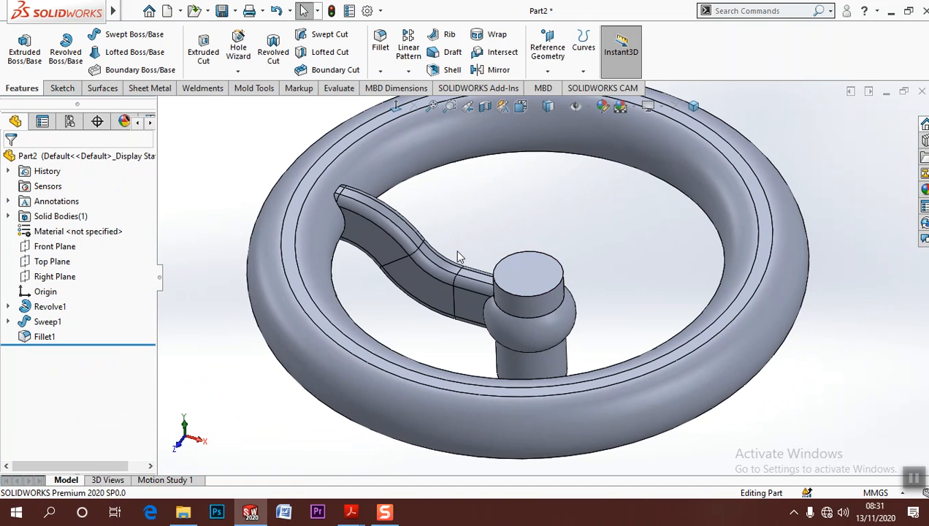
pyautogui.click(46, 323)
pyautogui.keyDown('ctrl'); pyautogui.click(45, 337); pyautogui.keyUp('ctrl')
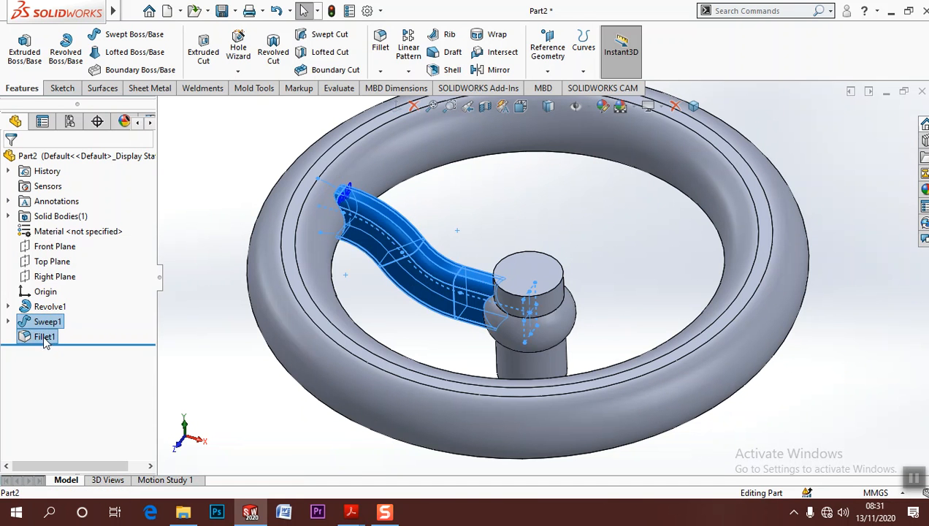
pyautogui.click(409, 70)
pyautogui.click(431, 104)
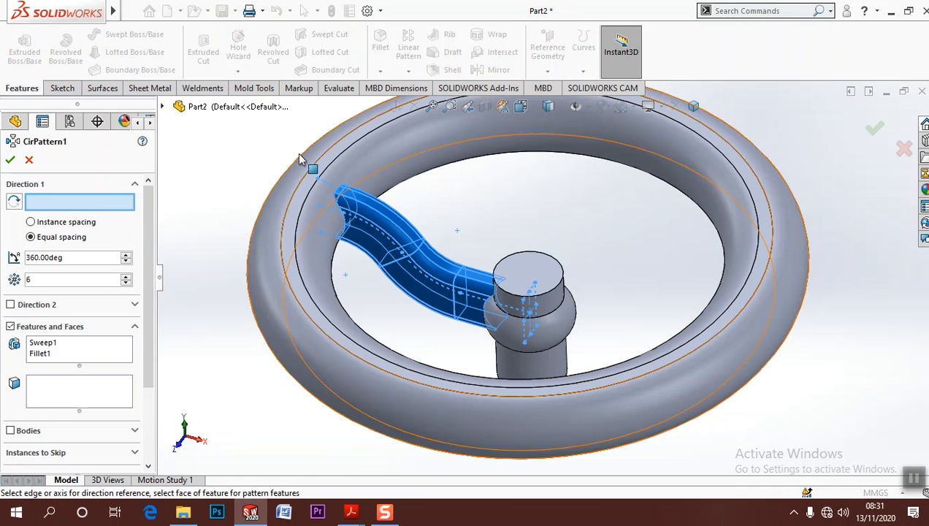
pyautogui.click(544, 305)
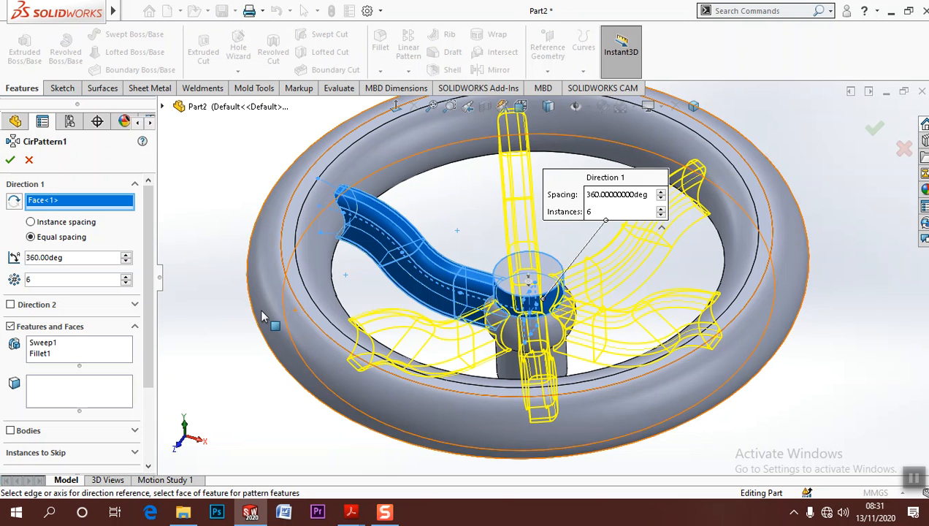
pyautogui.click(126, 282)
pyautogui.click(125, 282)
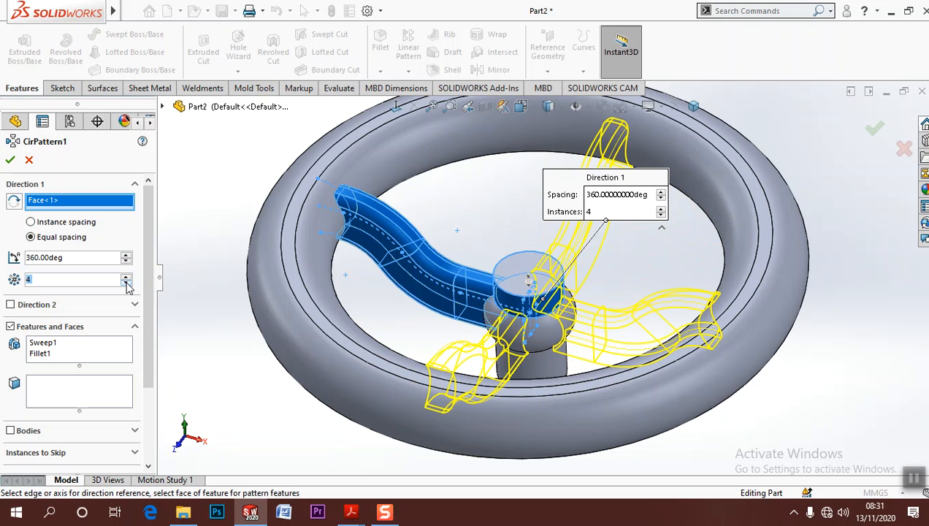
pyautogui.click(11, 159)
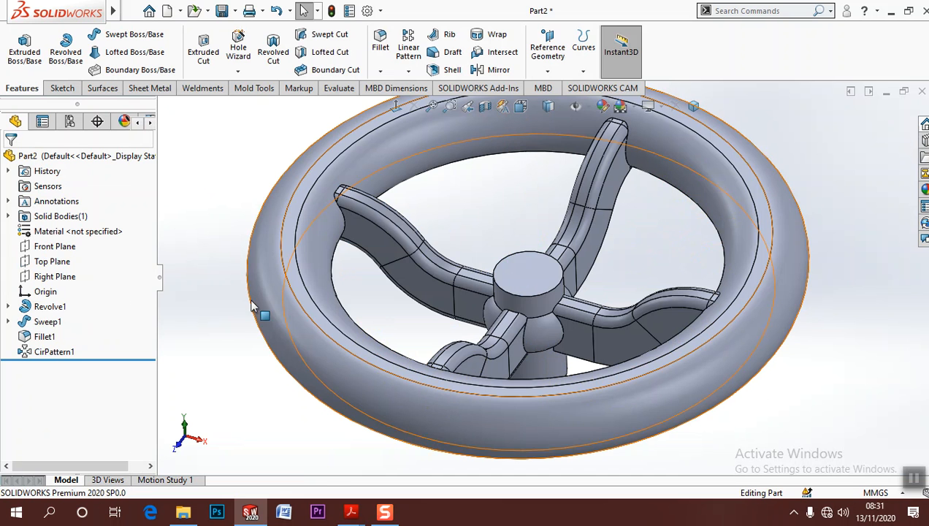
# Switch to the Part 3 drawing in Adobe Acrobat Reader and examine the round boss and hole callouts on the rim
pyautogui.moveTo(351, 511)
pyautogui.click(405, 460)
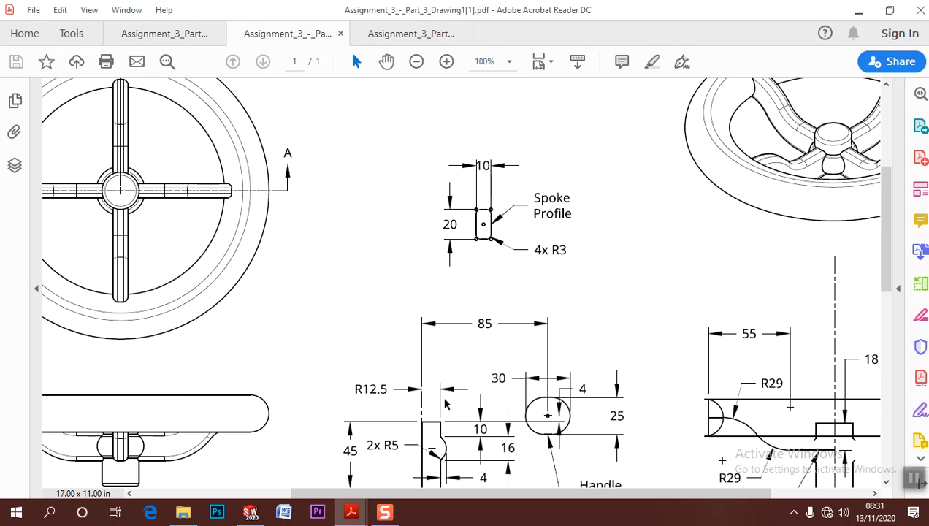
pyautogui.keyDown('ctrl'); pyautogui.scroll(-1, 478, 343); pyautogui.keyUp('ctrl')
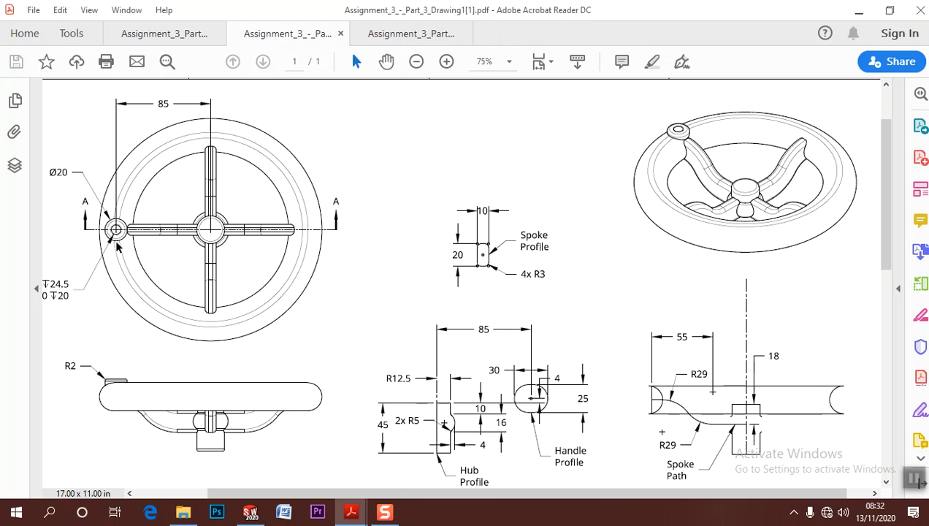
# Review the drawing's section view, switch back to SOLIDWORKS, and define a reference plane from the hub's bottom face with a flipped 85 mm offset
pyautogui.moveTo(329, 493); pyautogui.dragTo(256, 493)
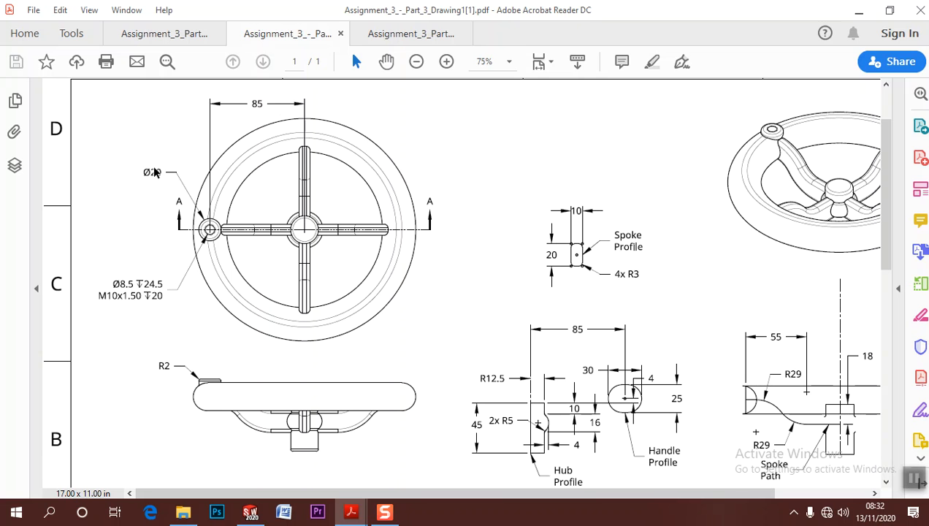
pyautogui.scroll(-5, 453, 378)
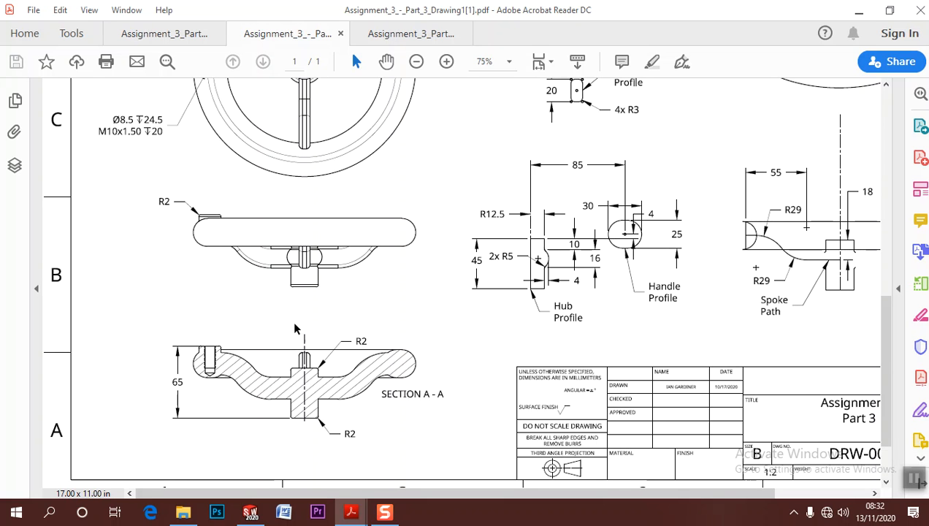
pyautogui.click(858, 15)
pyautogui.moveTo(584, 376); pyautogui.dragTo(439, 263, button='middle')
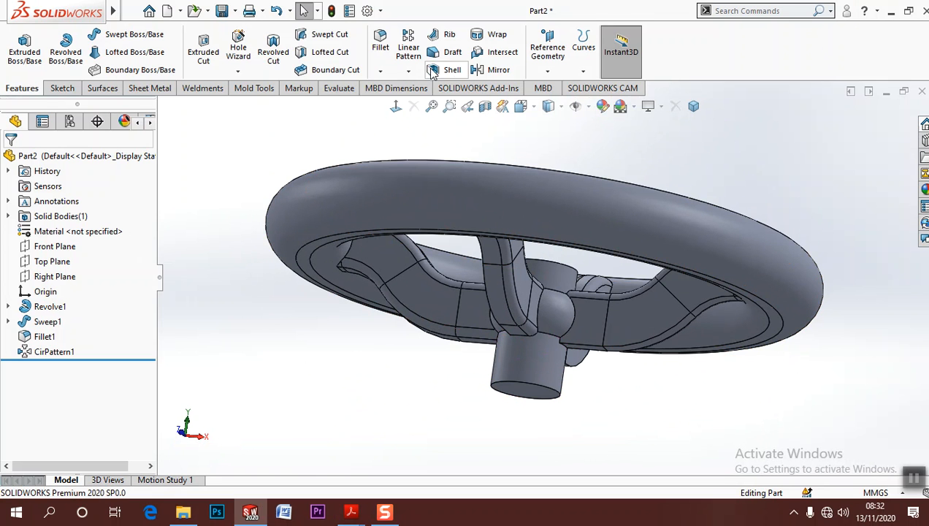
pyautogui.click(547, 50)
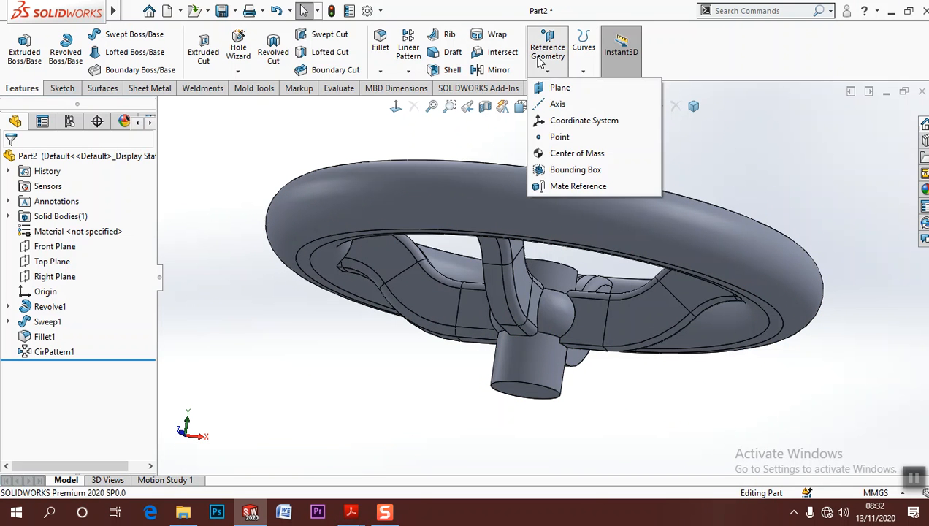
pyautogui.click(522, 389)
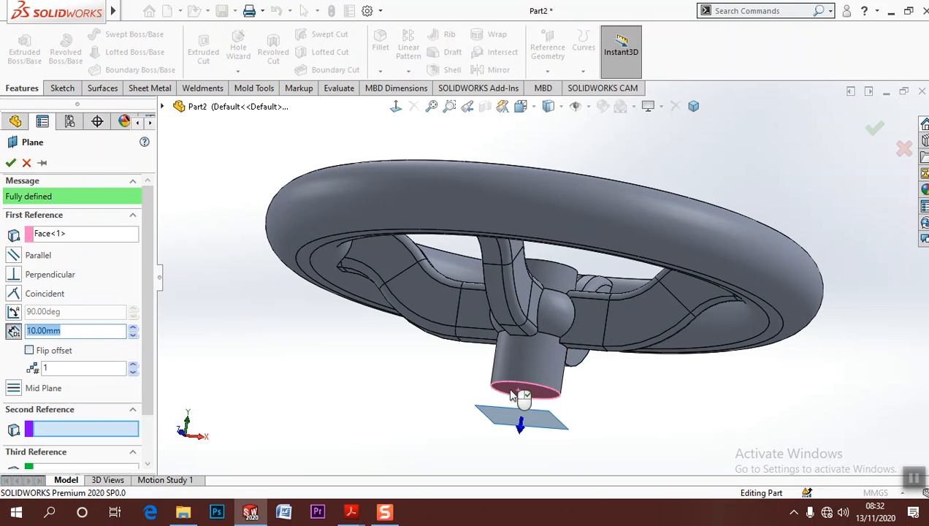
pyautogui.click(30, 352)
pyautogui.write('85')
pyautogui.press('Return')
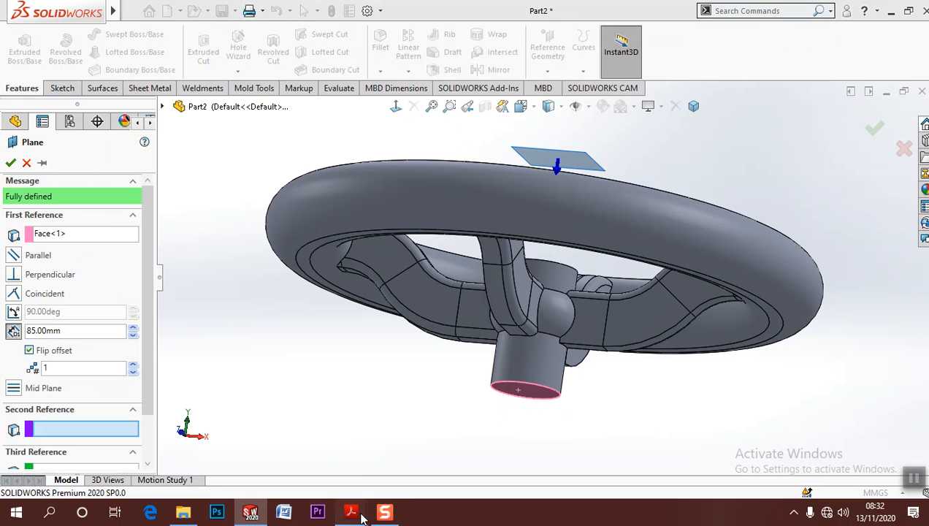
# Check the overall height in the Part 3 drawing, then set the plane offset to 65 mm and create the plane
pyautogui.moveTo(351, 511)
pyautogui.click(252, 464)
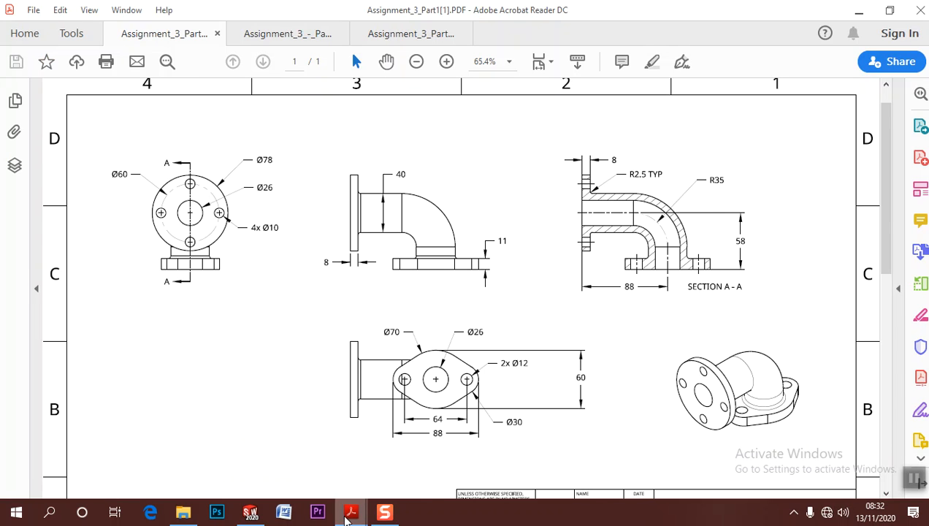
pyautogui.click(356, 463)
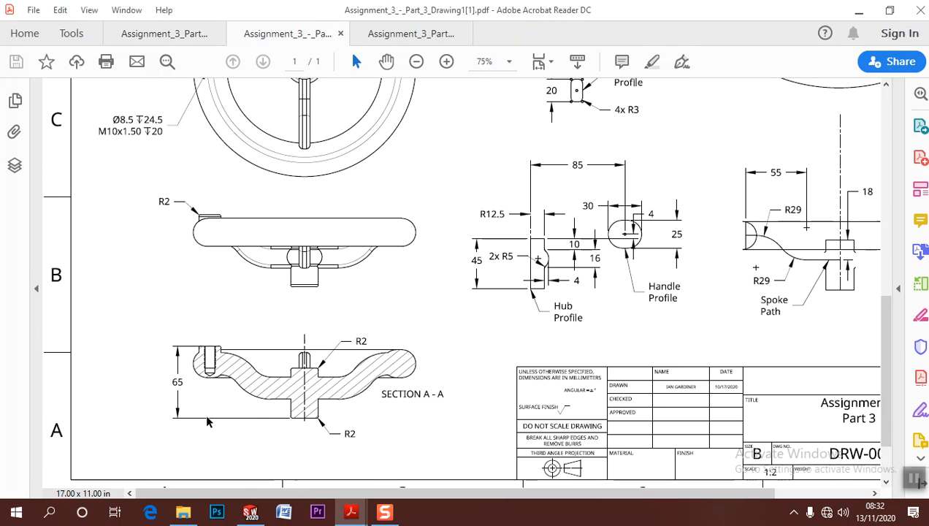
pyautogui.click(859, 10)
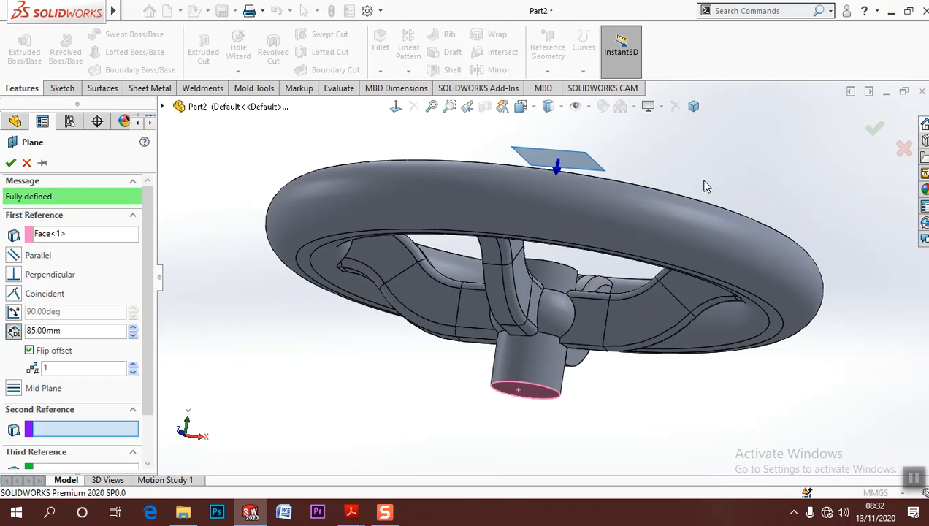
pyautogui.doubleClick(64, 330)
pyautogui.write('65')
pyautogui.press('Return')
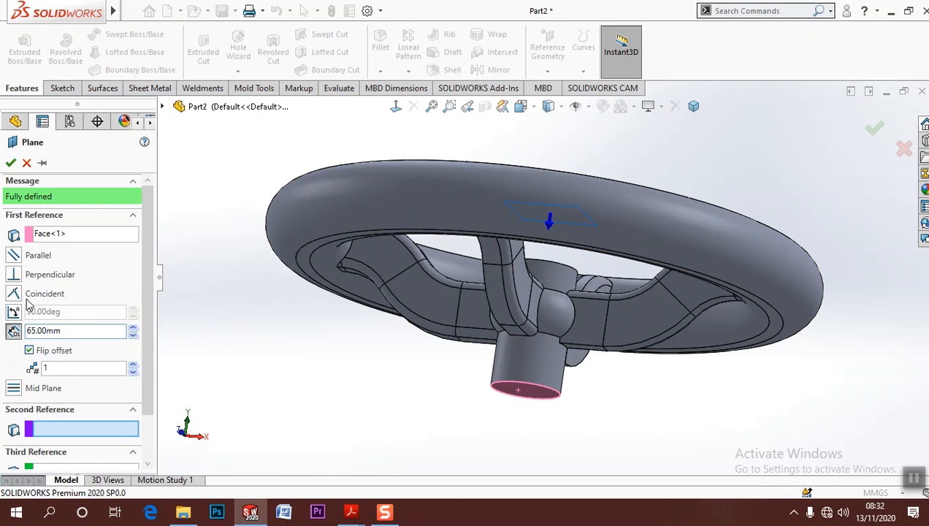
pyautogui.click(10, 162)
# Start an extrude sketch on the new plane and draw a circle about 52 mm in diameter beside the rim, level with the origin
pyautogui.hotkey('ctrl', '7')
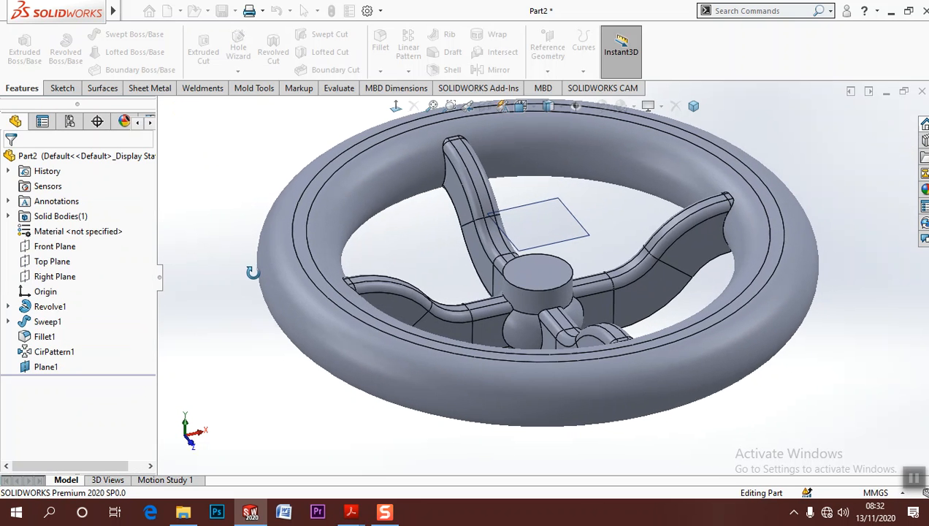
pyautogui.click(33, 58)
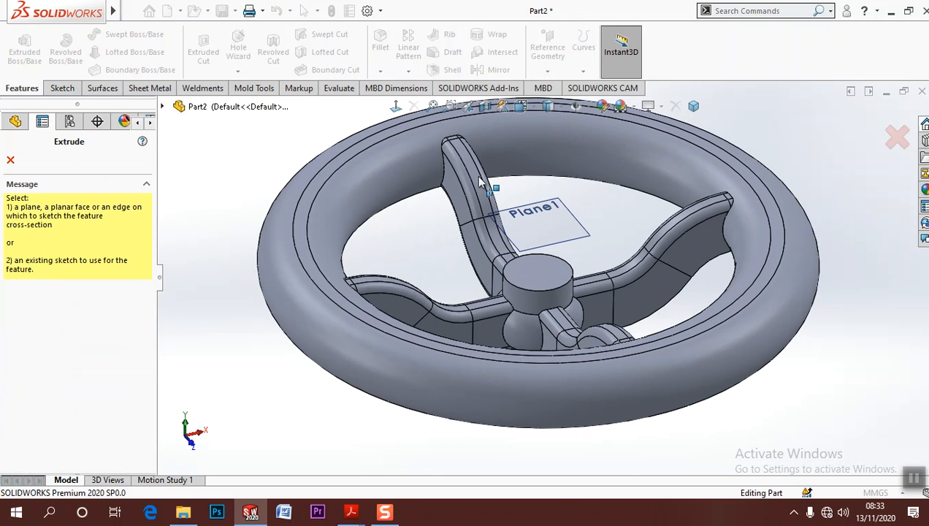
pyautogui.click(544, 223)
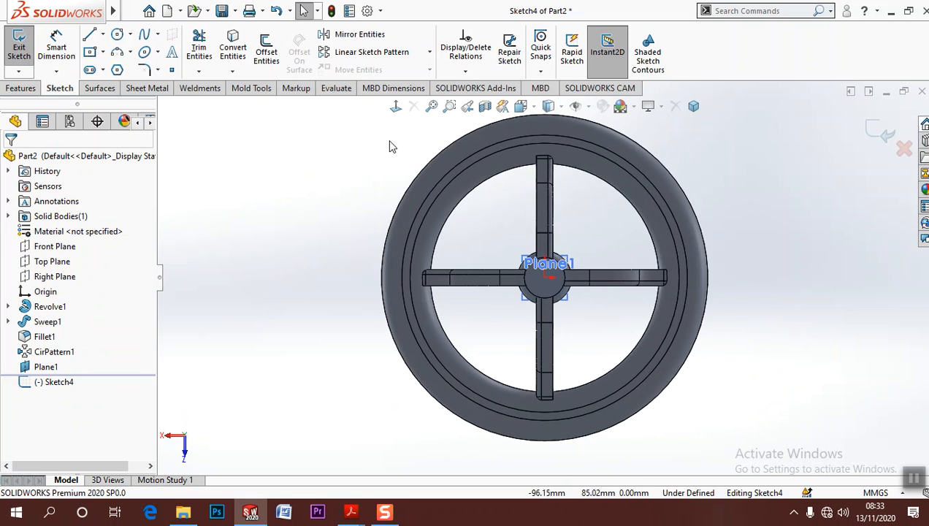
pyautogui.click(395, 106)
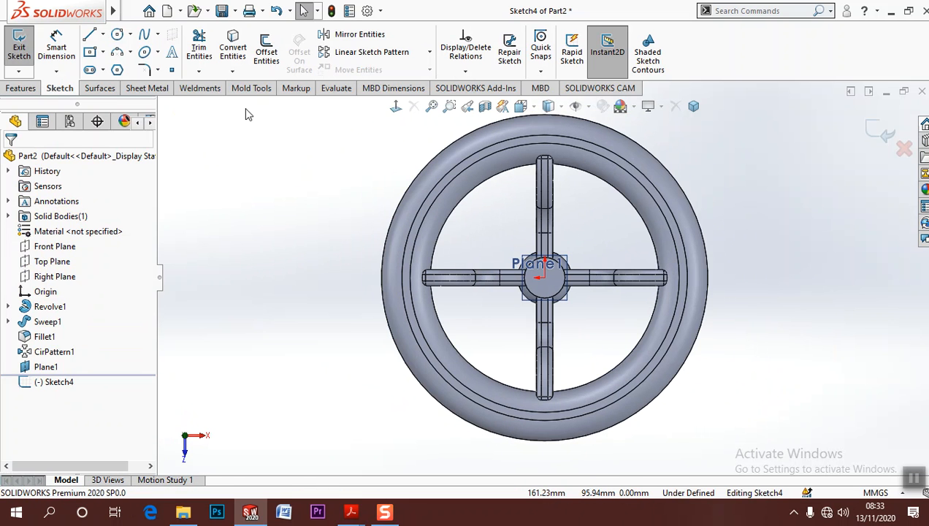
pyautogui.click(117, 34)
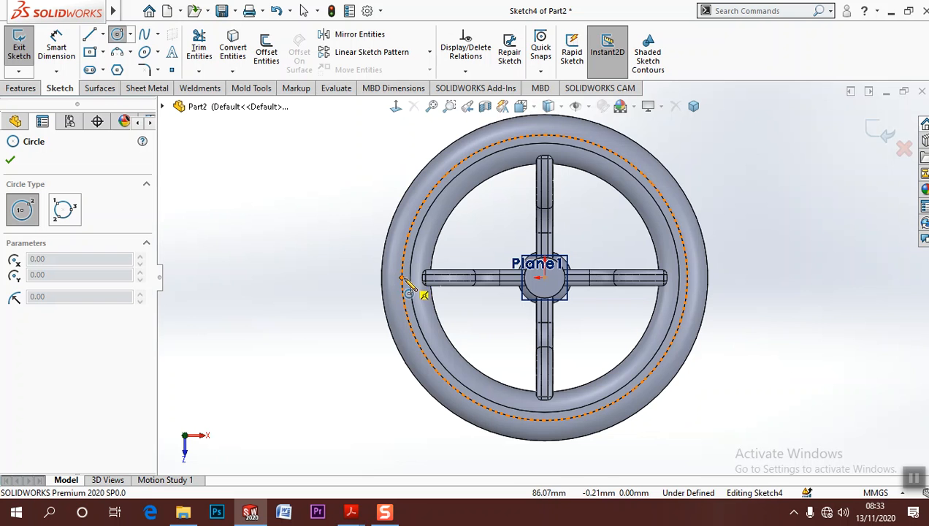
pyautogui.click(317, 304)
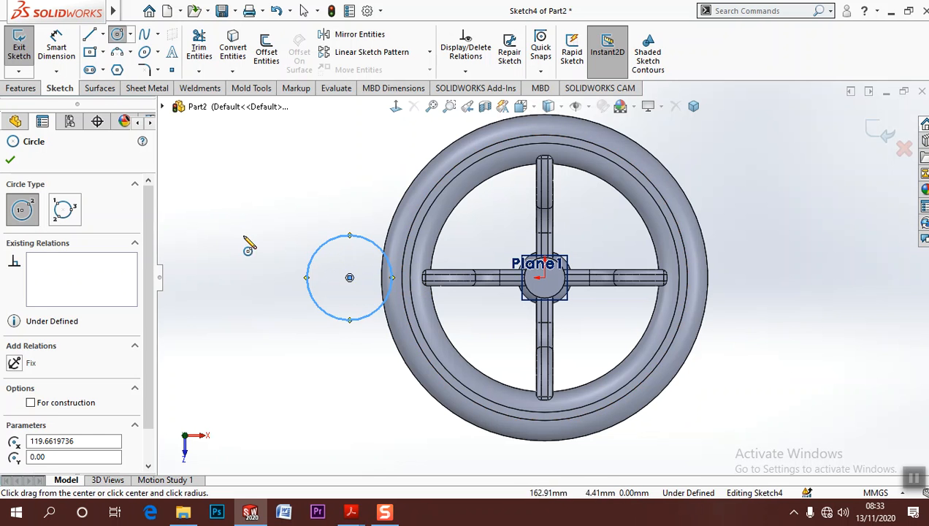
# Dimension the circle's centre 85 mm from the origin
pyautogui.click(63, 54)
pyautogui.click(544, 280)
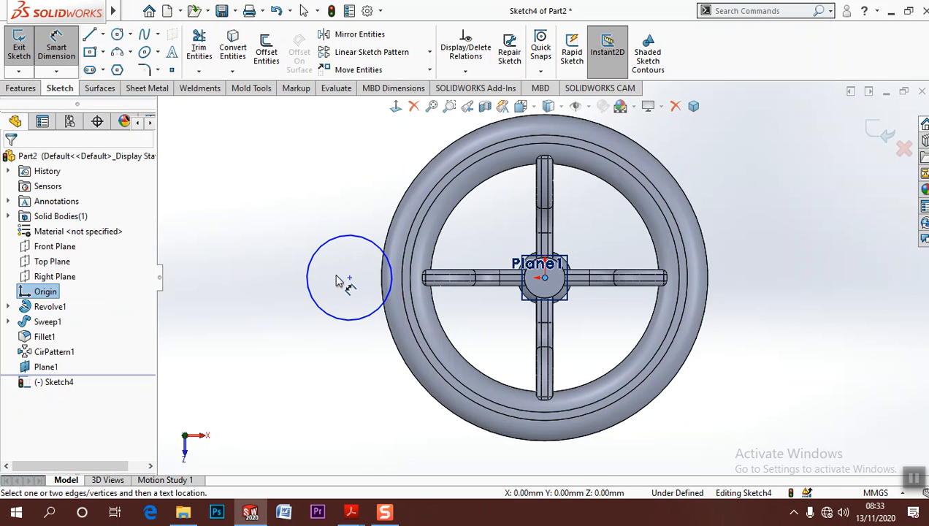
pyautogui.click(349, 278)
pyautogui.click(392, 170)
pyautogui.write('85')
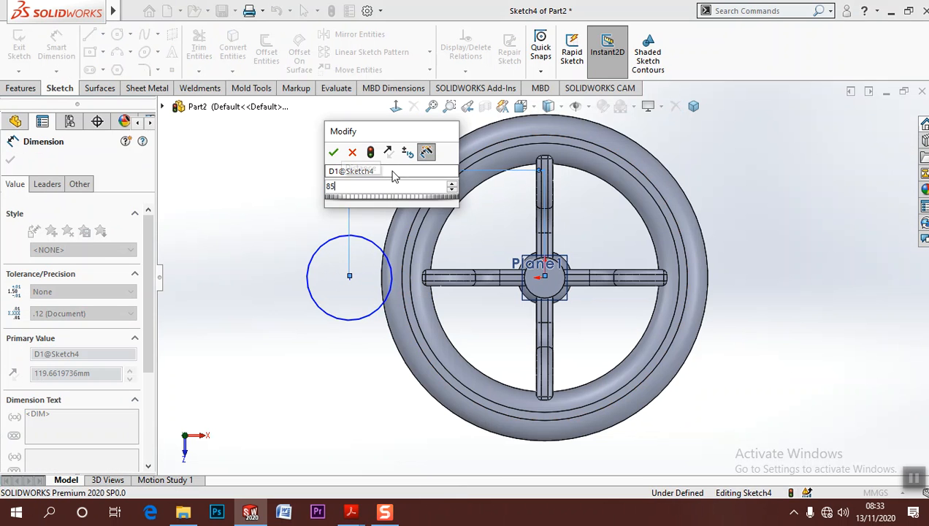
pyautogui.press('Return')
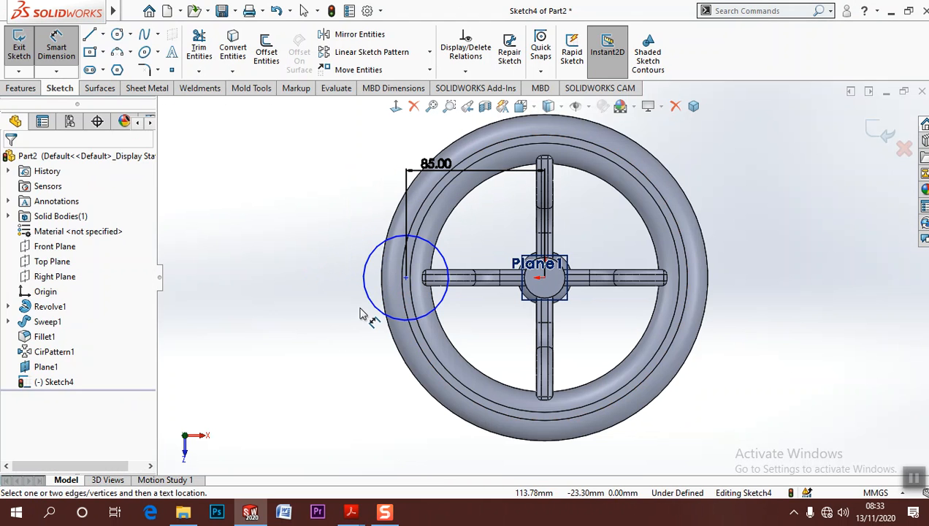
# Check the boss diameter in the Part 3 drawing and dimension the circle's diameter as 20 mm
pyautogui.click(367, 304)
pyautogui.click(325, 307)
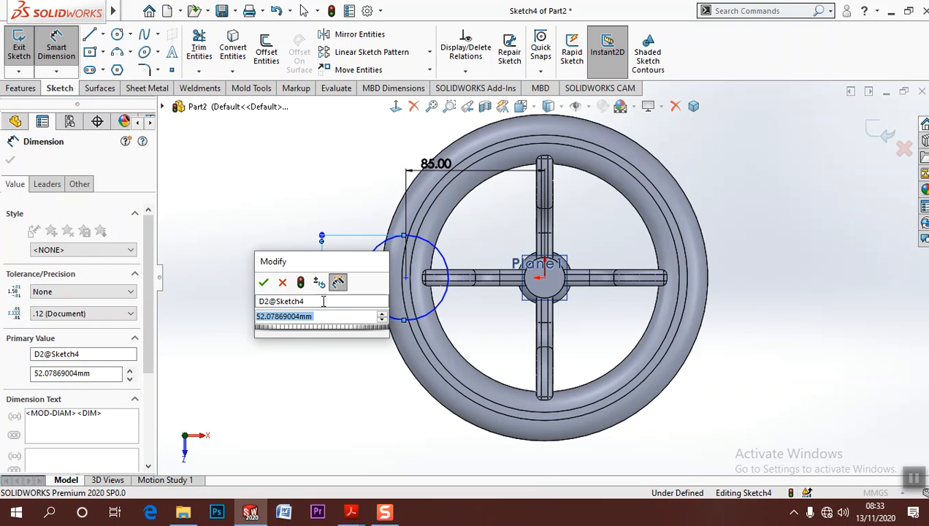
pyautogui.moveTo(351, 511)
pyautogui.click(361, 487)
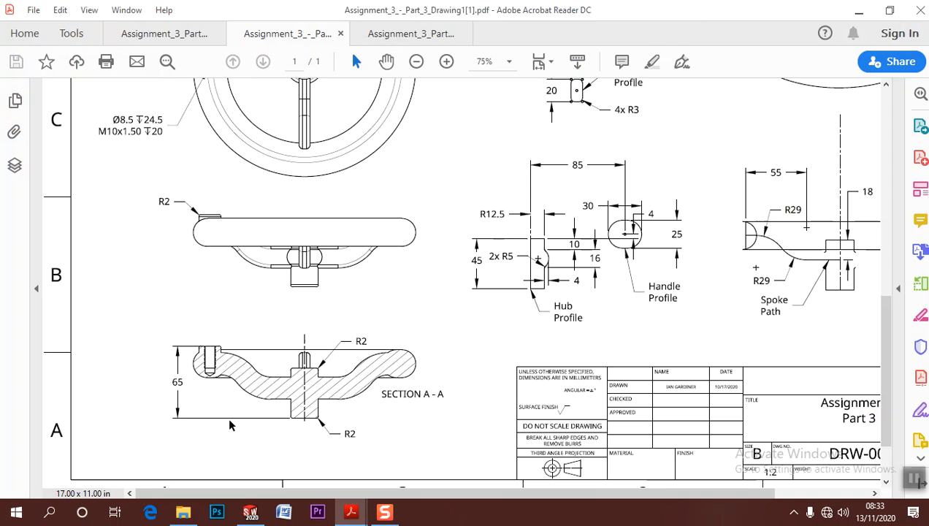
pyautogui.scroll(3, 168, 171)
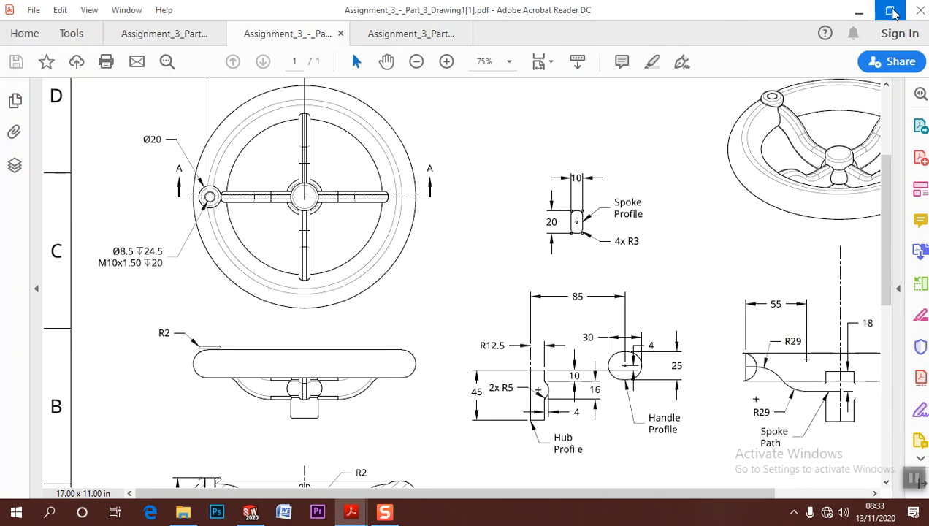
pyautogui.click(858, 10)
pyautogui.doubleClick(295, 320)
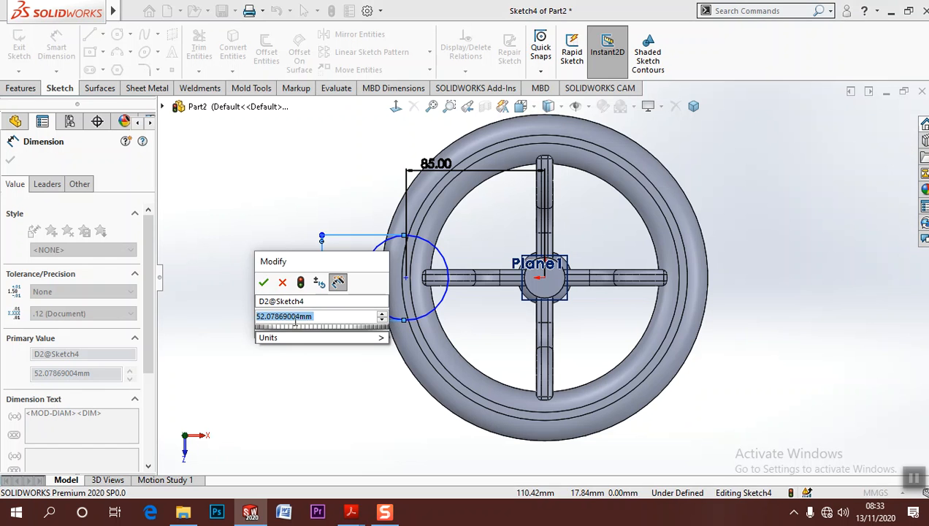
pyautogui.write('20')
pyautogui.press('Return')
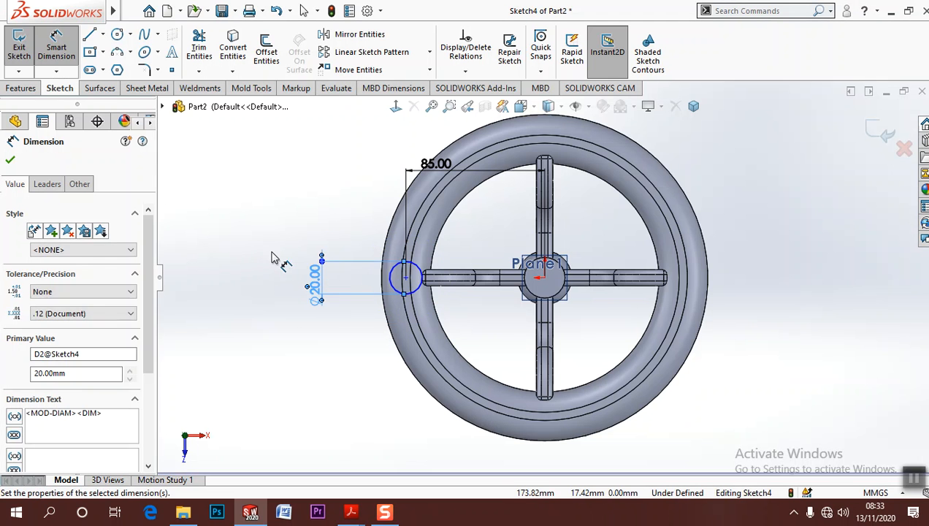
# Add a horizontal relation between the circle's centre point and the origin
pyautogui.press('Escape')
pyautogui.scroll(-2, 432, 314)
pyautogui.scroll(-3, 433, 314)
pyautogui.click(415, 209)
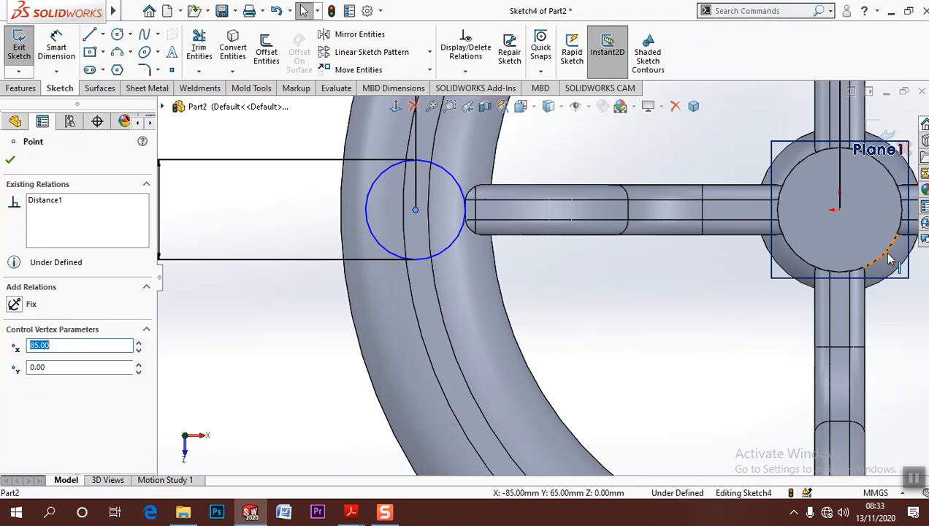
pyautogui.keyDown('ctrl'); pyautogui.click(838, 211); pyautogui.keyUp('ctrl')
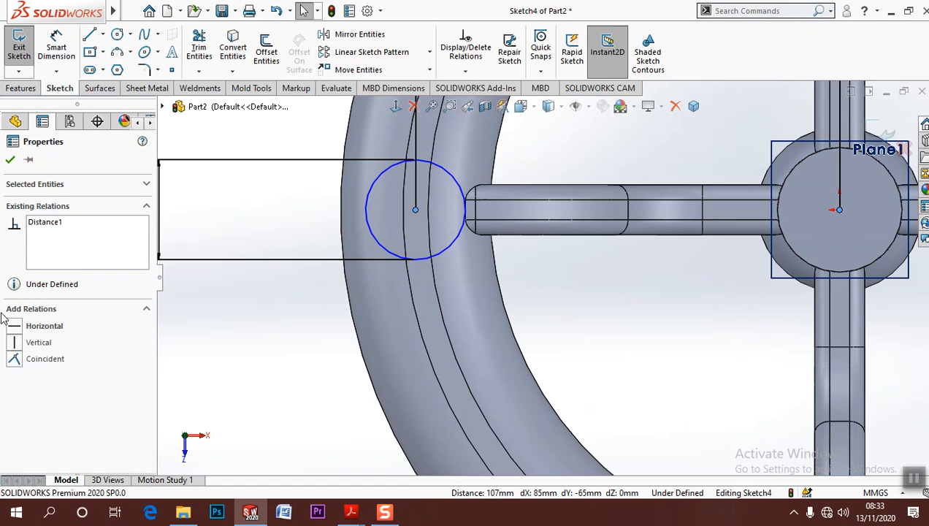
pyautogui.click(35, 326)
pyautogui.click(292, 351)
# Extrude the circle from the sketch plane down to the rim with the Up To Next end condition, merging the result
pyautogui.scroll(2, 285, 348)
pyautogui.moveTo(276, 346)
pyautogui.mouseDown(button='middle')
pyautogui.moveTo(456, 306)
pyautogui.moveTo(435, 158)
pyautogui.moveTo(511, 179)
pyautogui.moveTo(585, 180)
pyautogui.mouseUp(button='middle')
pyautogui.scroll(-2, 564, 225)
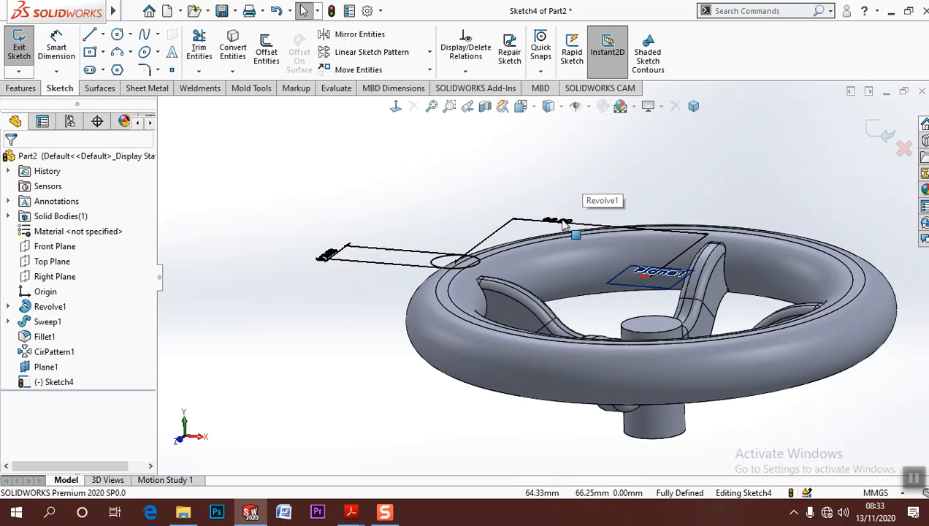
pyautogui.scroll(-3, 486, 286)
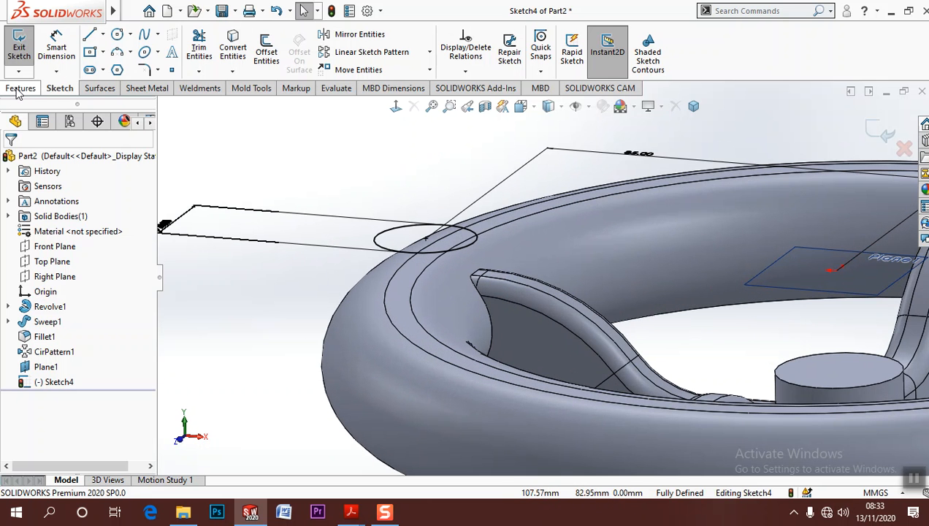
pyautogui.click(19, 89)
pyautogui.click(25, 50)
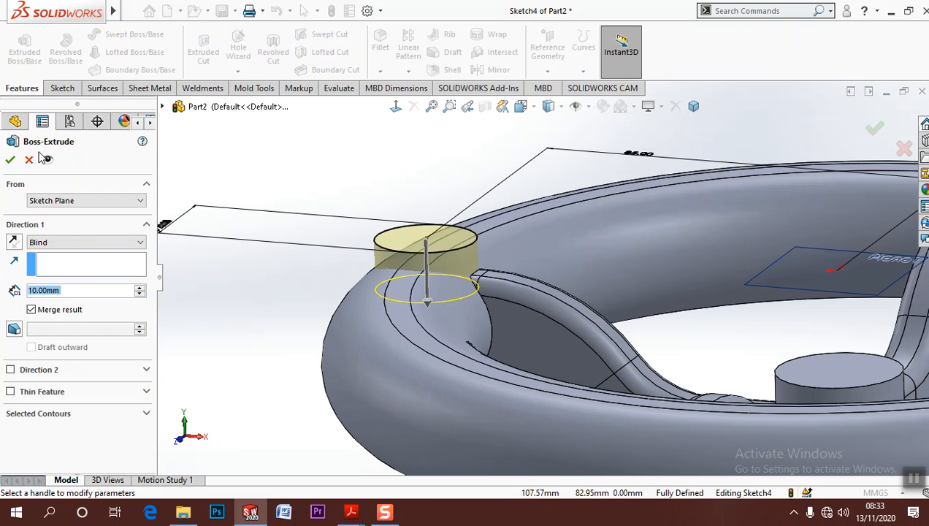
pyautogui.click(74, 244)
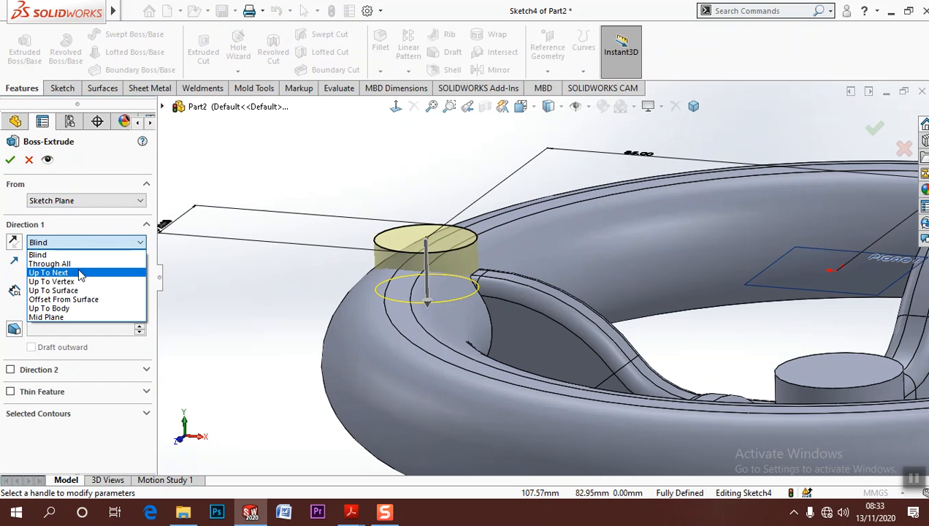
pyautogui.click(80, 273)
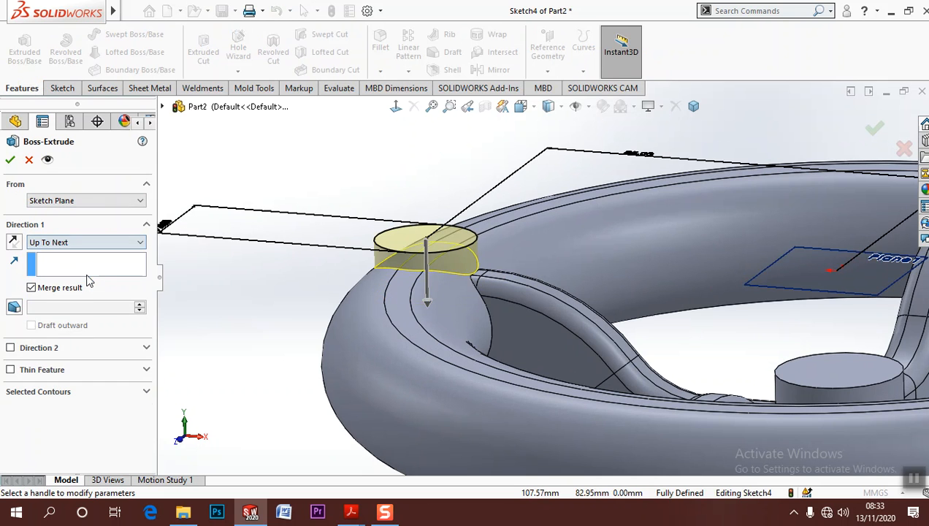
pyautogui.click(10, 159)
pyautogui.click(192, 248)
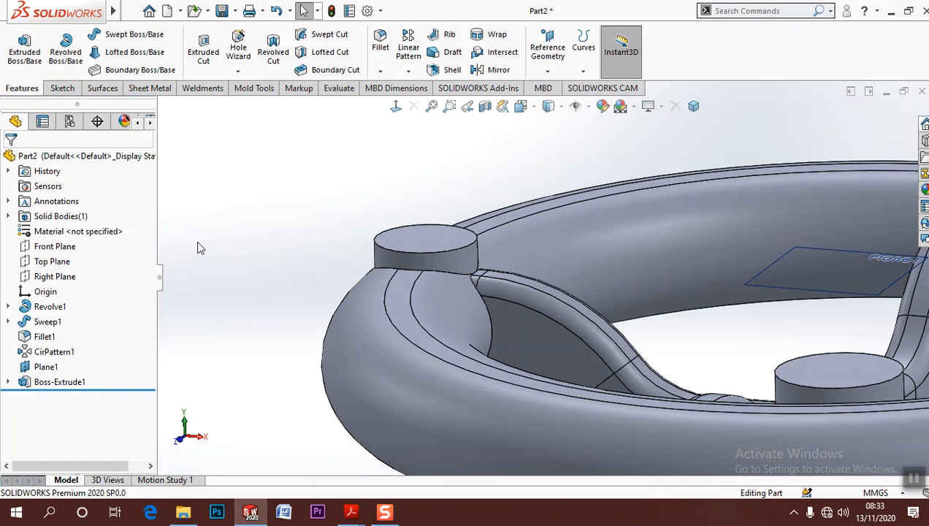
# Check the boss fillet callout in the Part 3 drawing and fillet the rim boss's top edge with a 2 mm radius
pyautogui.moveTo(352, 512)
pyautogui.click(318, 437)
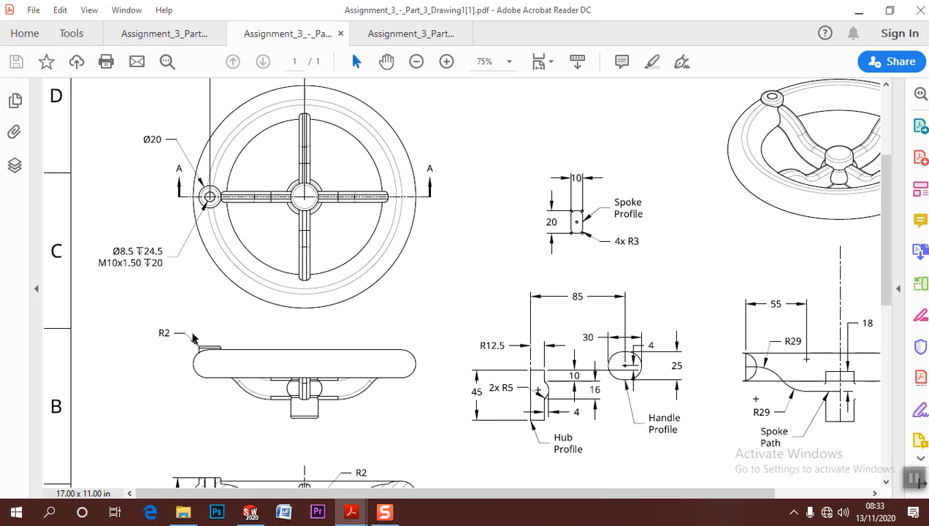
pyautogui.click(858, 11)
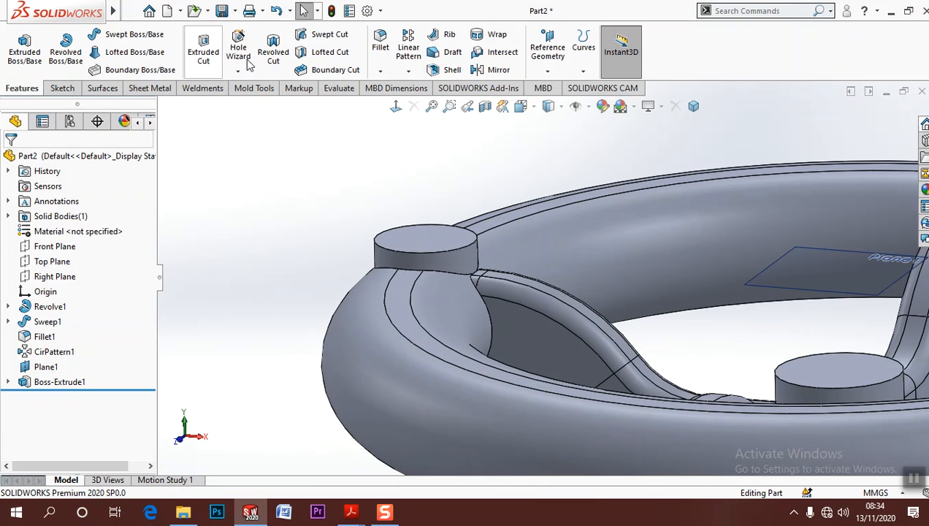
pyautogui.click(381, 45)
pyautogui.click(378, 243)
pyautogui.click(60, 435)
pyautogui.write('2')
pyautogui.press('Return')
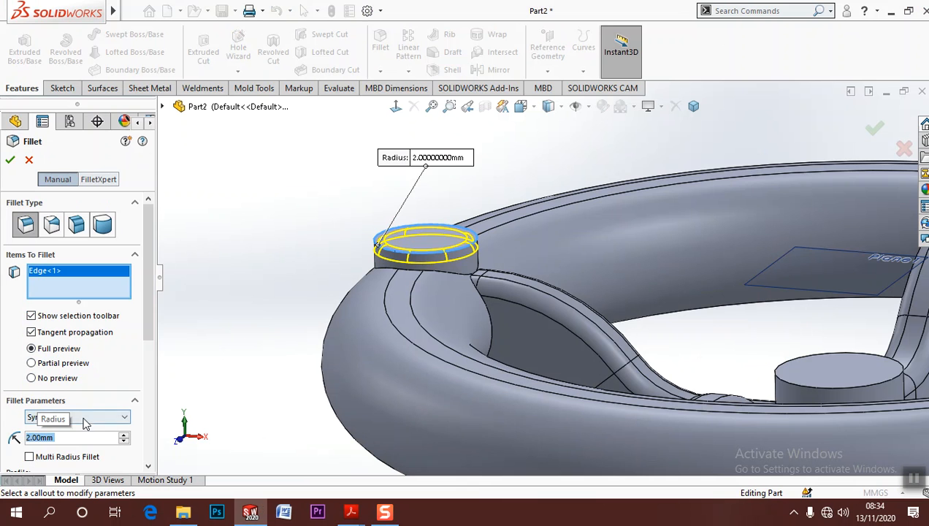
pyautogui.click(11, 159)
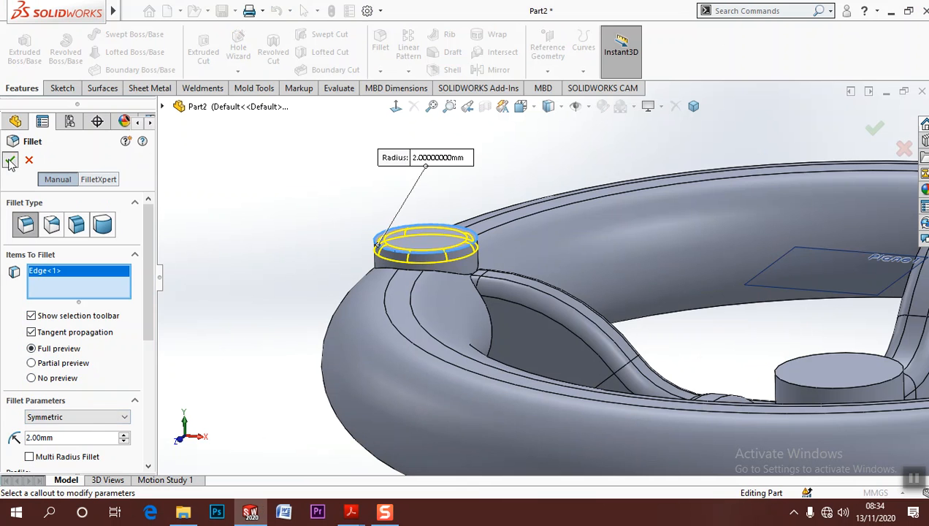
# Switch to the Part 3 drawing in Adobe Acrobat Reader and examine the section view and the rim boss's tapped hole callout
pyautogui.moveTo(363, 517)
pyautogui.click(360, 450)
pyautogui.scroll(-2, 245, 409)
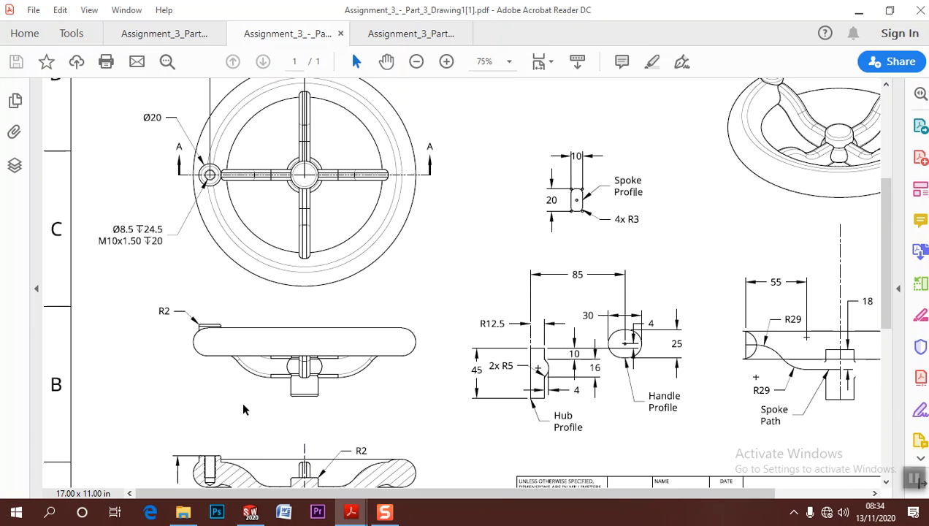
pyautogui.scroll(-1, 244, 409)
pyautogui.scroll(3, 247, 409)
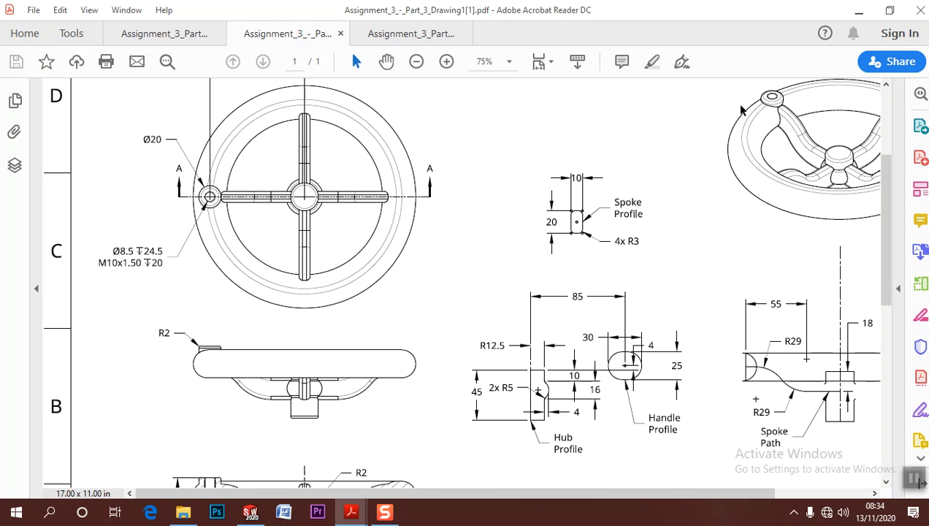
# Switch back to SOLIDWORKS and start a Hole Wizard straight tap as an ISO bottoming tapped hole, size M10x1.25
pyautogui.click(859, 10)
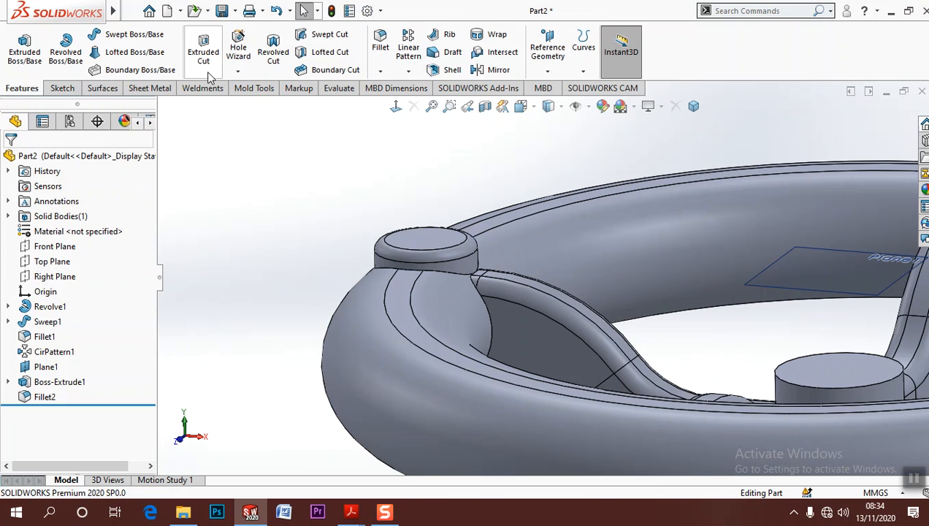
pyautogui.click(240, 48)
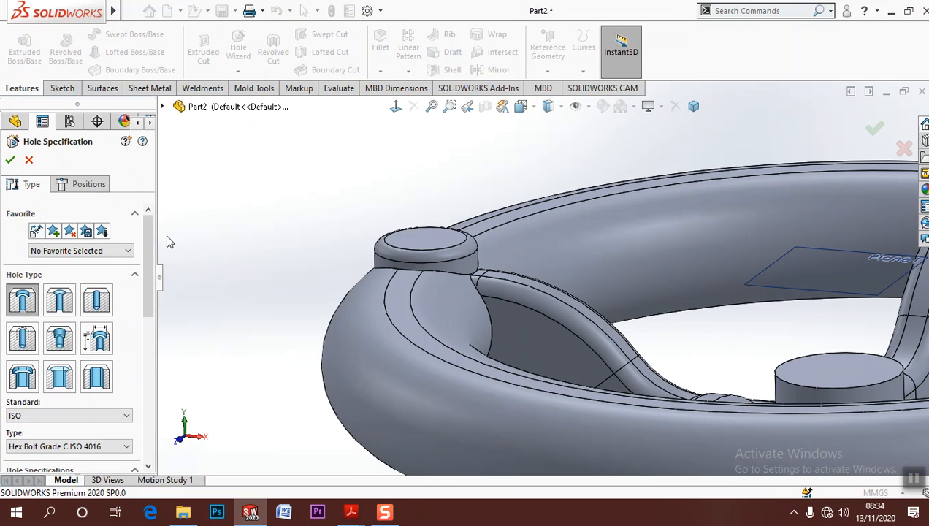
pyautogui.moveTo(151, 266); pyautogui.dragTo(149, 291)
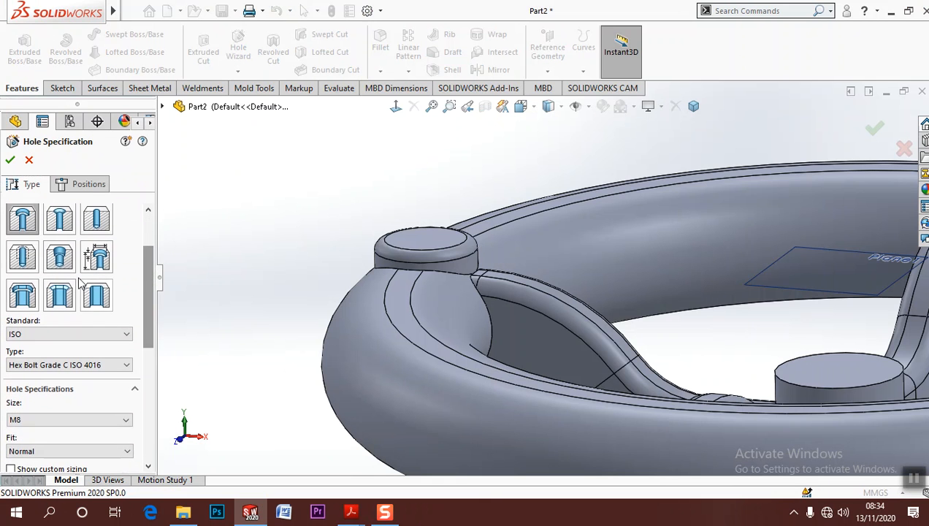
pyautogui.click(22, 256)
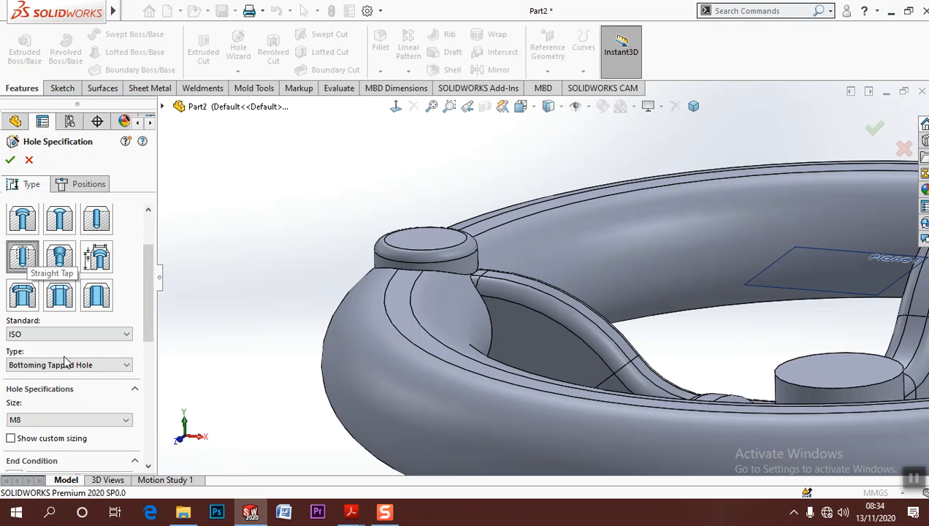
pyautogui.click(59, 419)
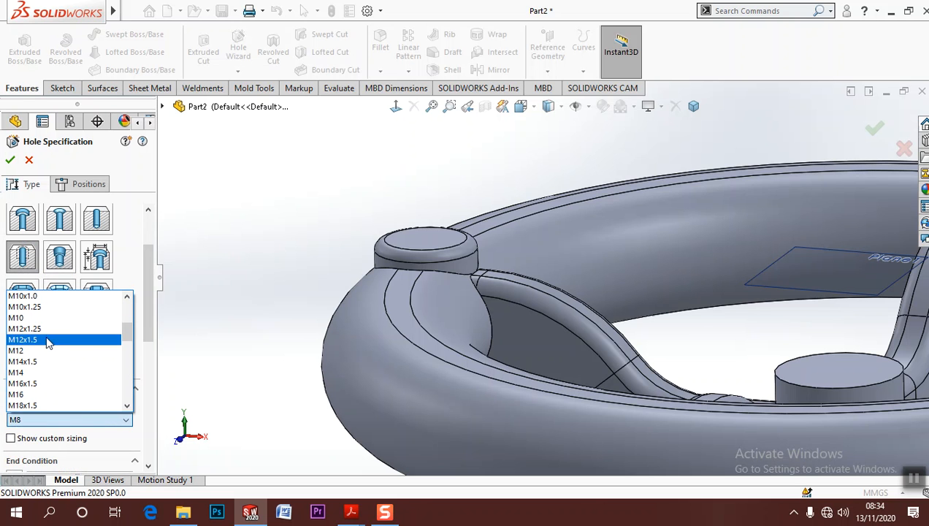
pyautogui.click(58, 307)
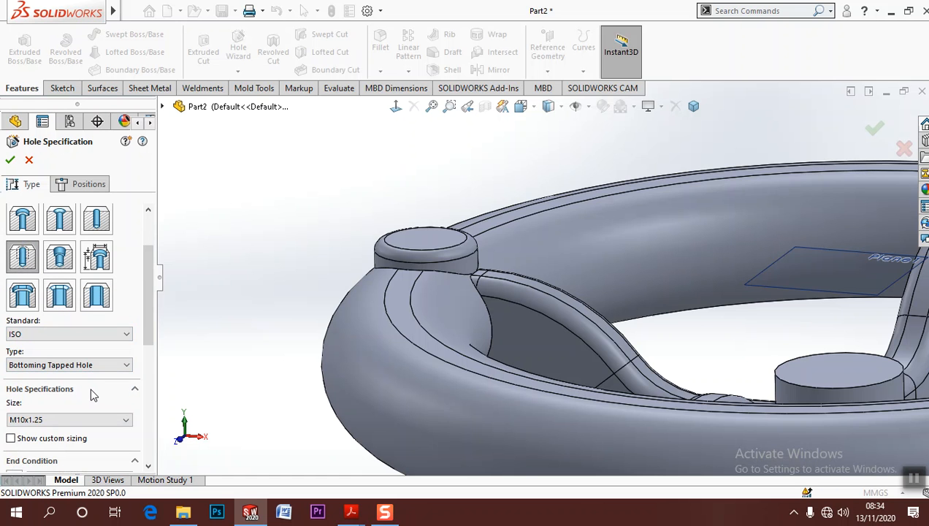
pyautogui.click(62, 420)
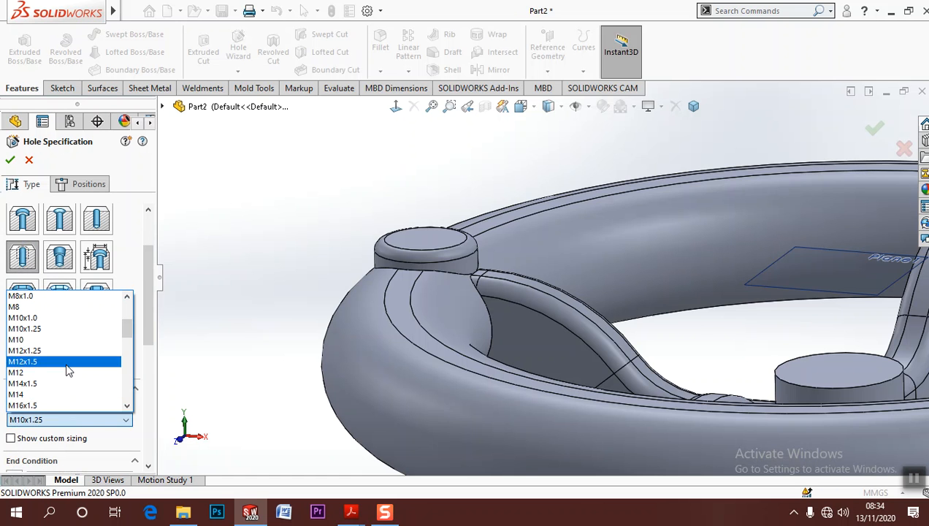
pyautogui.click(80, 331)
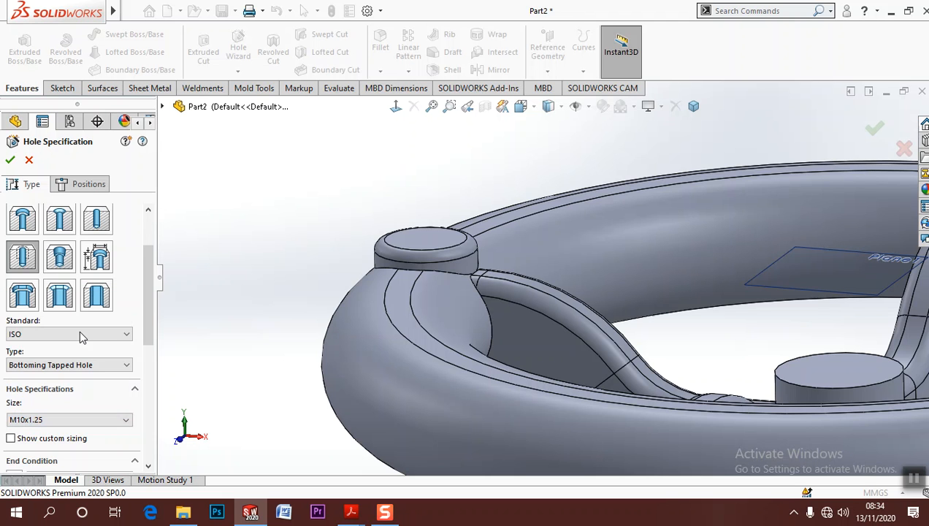
# Check the tapped hole callout in the Part 3 drawing and set the hole's blind depth to 20 mm
pyautogui.scroll(-3, 149, 331)
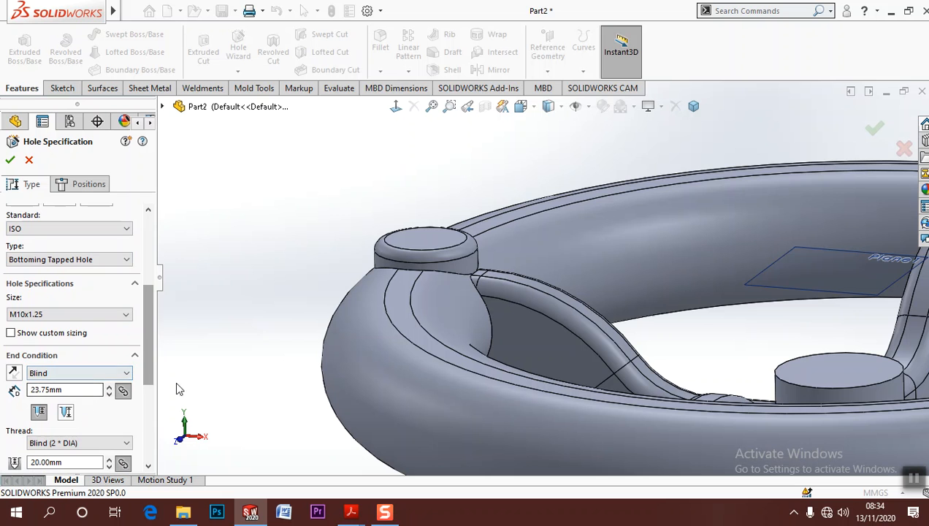
pyautogui.scroll(-2, 147, 358)
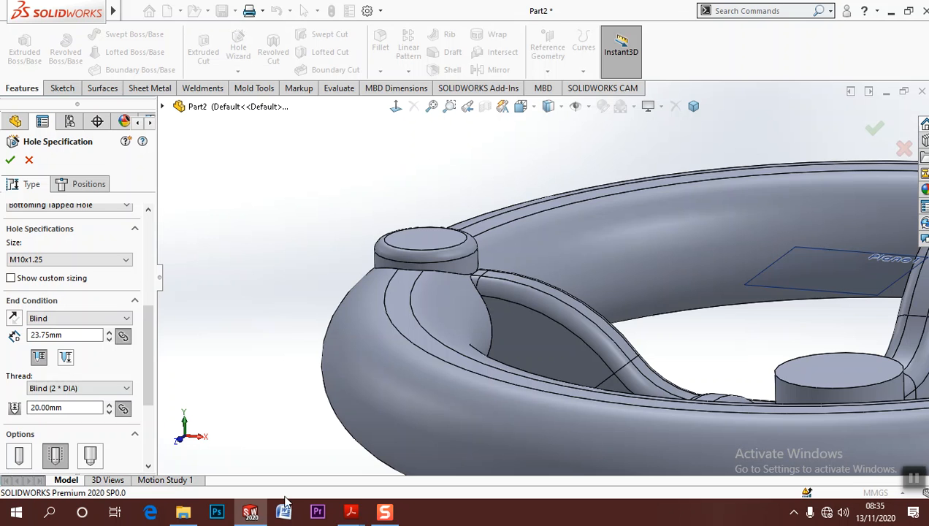
pyautogui.moveTo(349, 516)
pyautogui.click(332, 467)
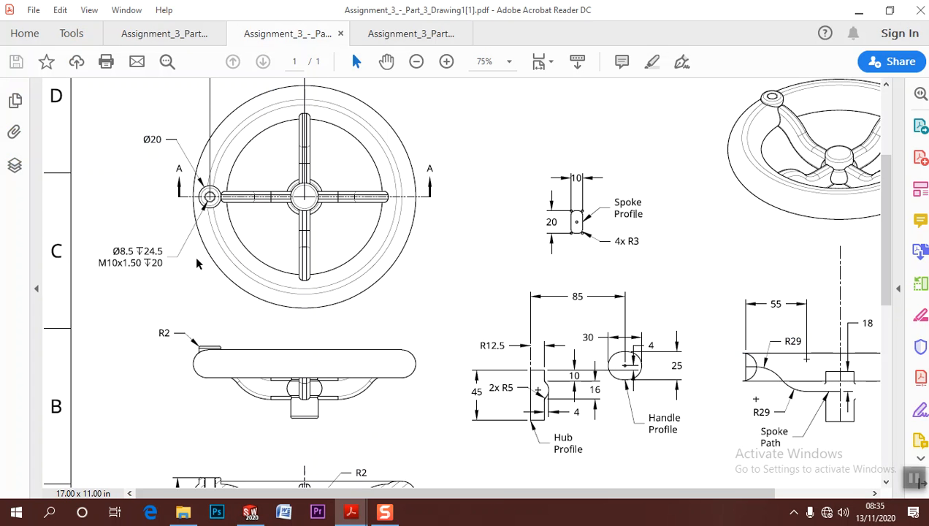
pyautogui.click(858, 10)
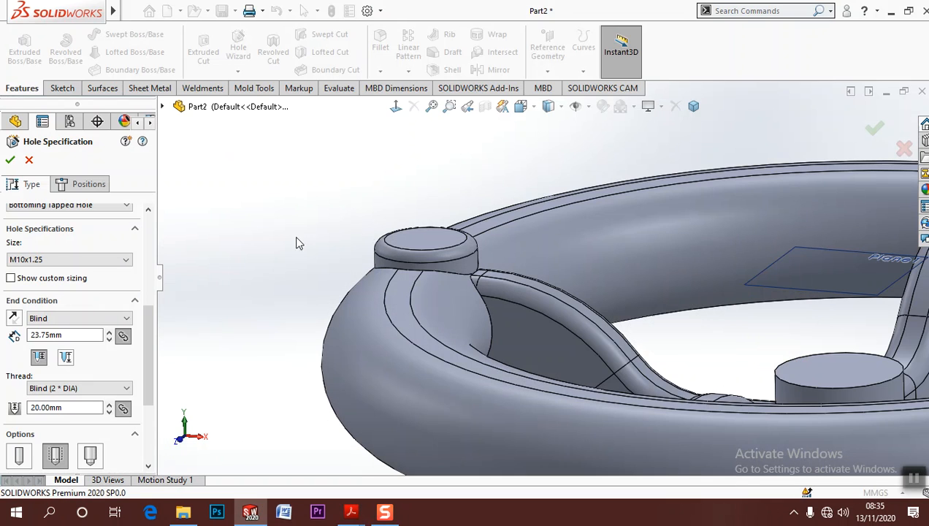
pyautogui.doubleClick(74, 335)
pyautogui.write('20')
pyautogui.press('Return')
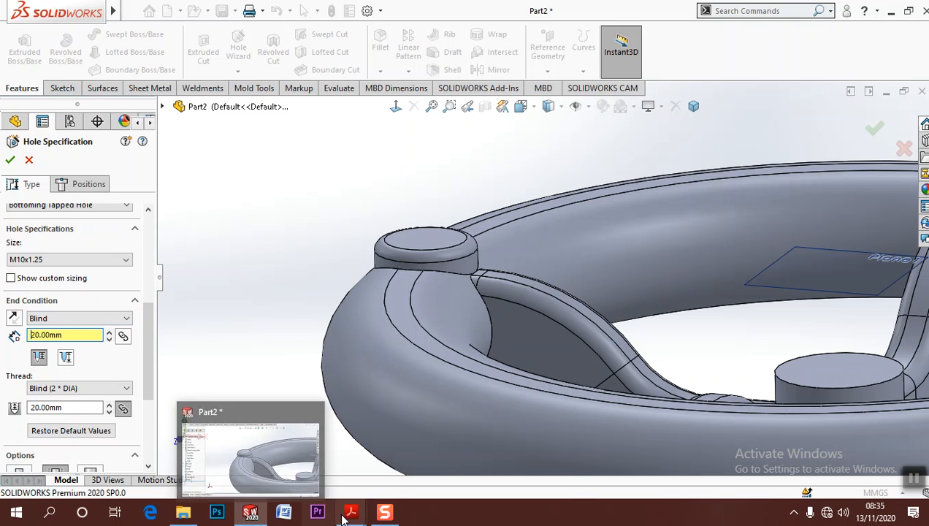
# Recheck the hole callout in the drawing and set the blind drill depth to 24.5 mm, measured up to the tip
pyautogui.moveTo(350, 514)
pyautogui.click(330, 471)
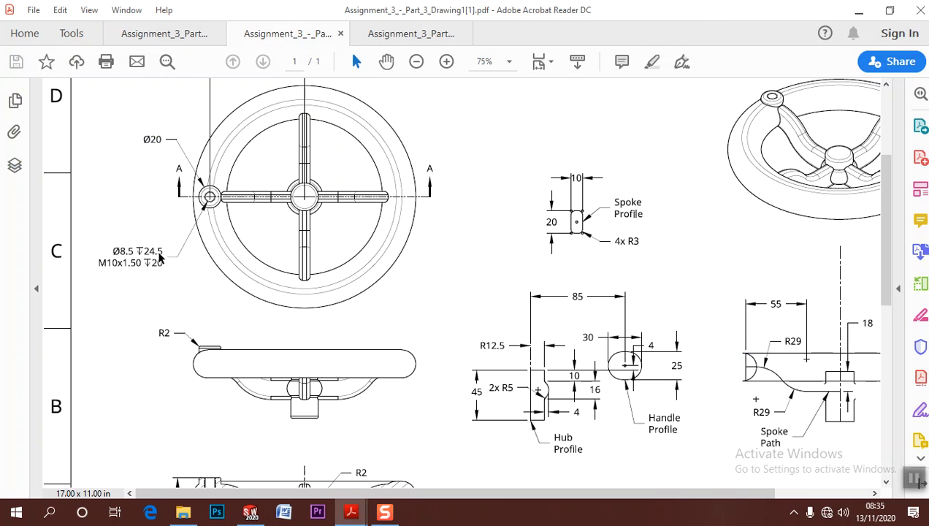
pyautogui.click(859, 10)
pyautogui.moveTo(152, 370); pyautogui.dragTo(165, 399)
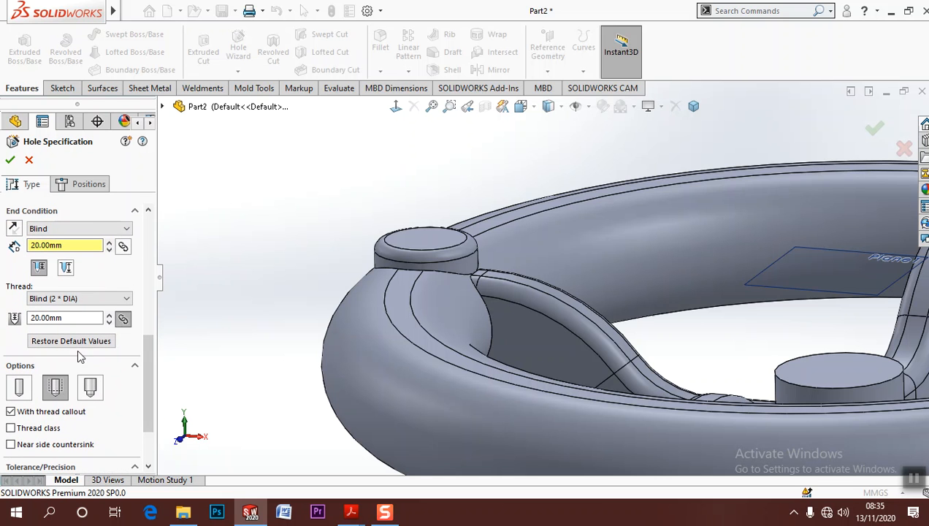
pyautogui.doubleClick(71, 246)
pyautogui.write('24')
pyautogui.doubleClick(77, 318)
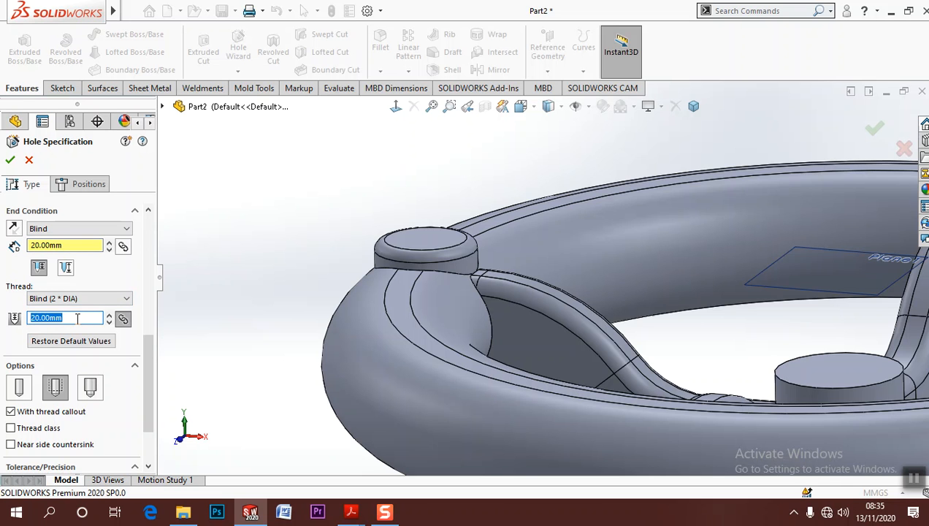
pyautogui.doubleClick(65, 247)
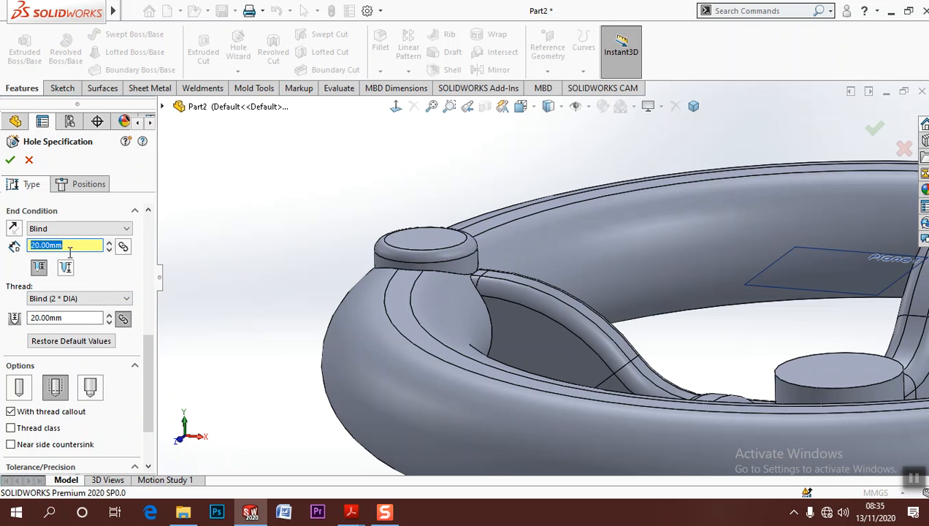
pyautogui.click(65, 268)
pyautogui.doubleClick(63, 246)
pyautogui.write('2')
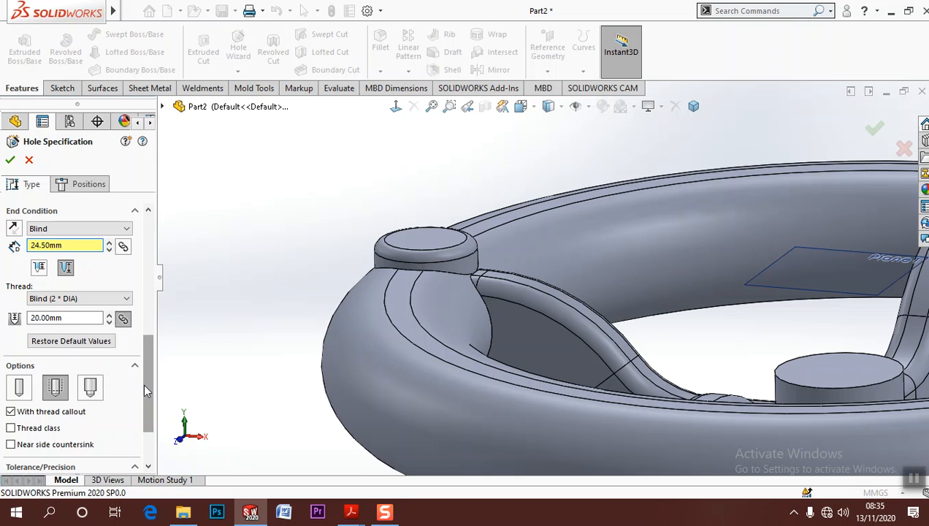
# Keep the tapped hole size at M10x1.25 and turn on custom sizing
pyautogui.moveTo(146, 380); pyautogui.dragTo(172, 329)
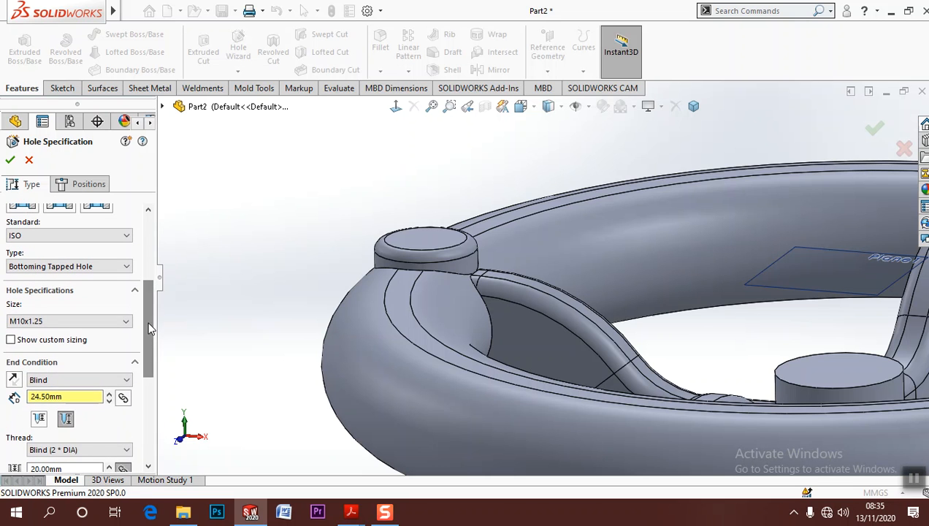
pyautogui.click(130, 322)
pyautogui.click(95, 335)
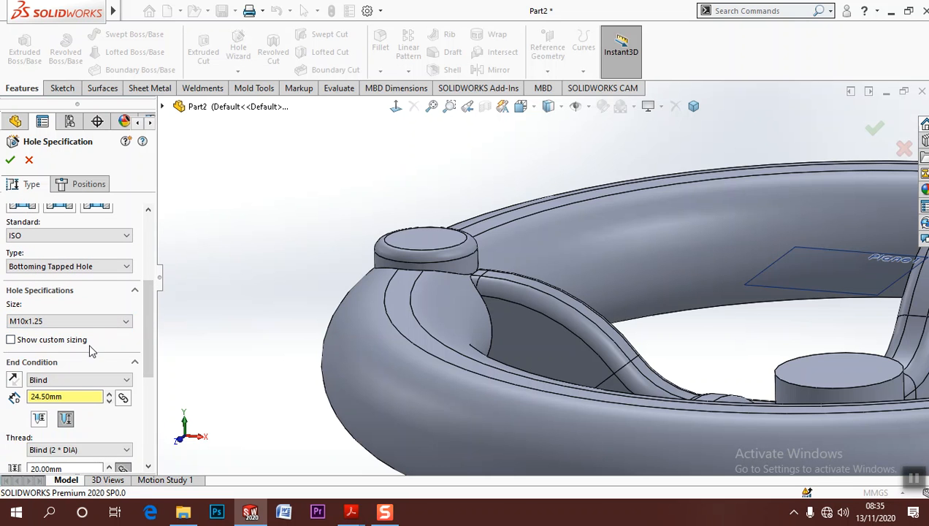
pyautogui.click(66, 343)
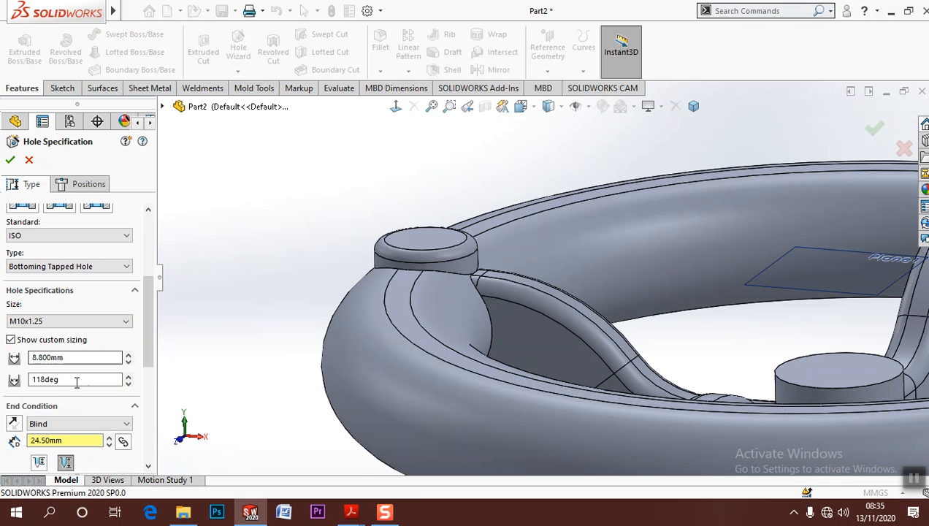
pyautogui.doubleClick(81, 358)
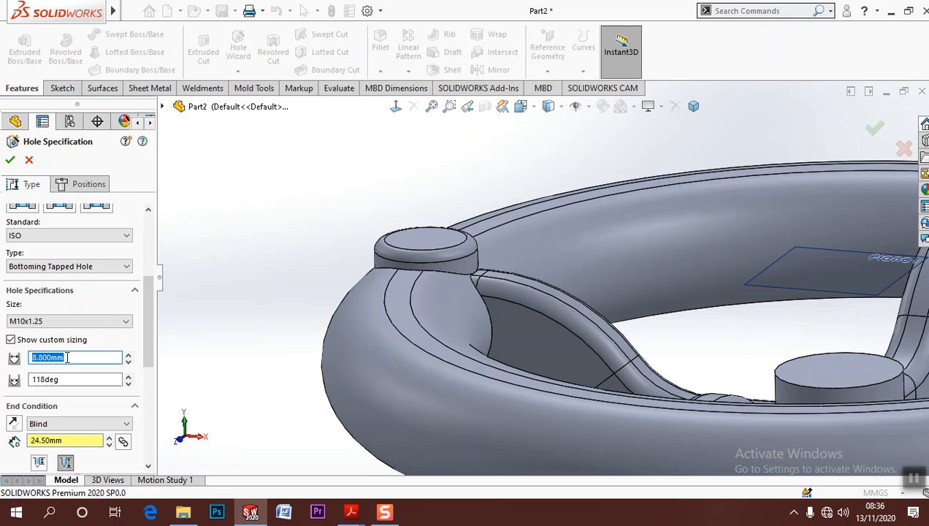
pyautogui.click(60, 321)
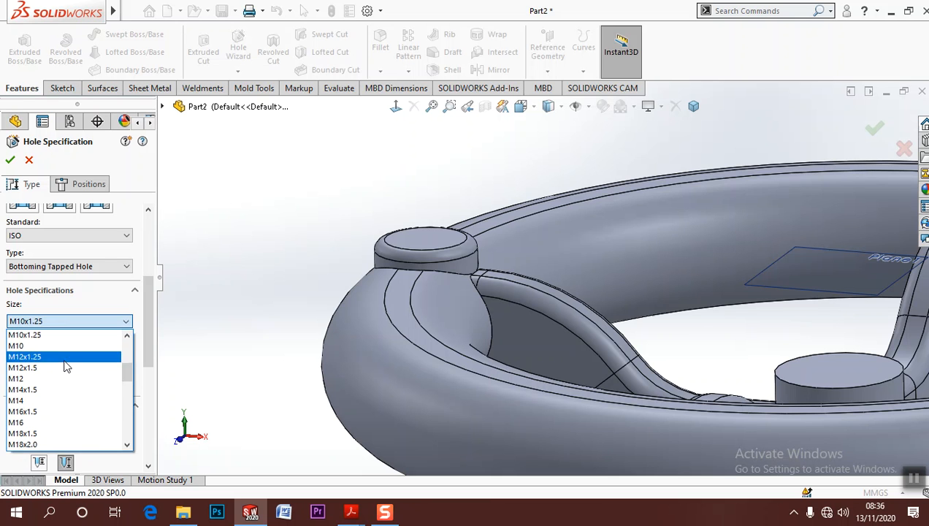
pyautogui.click(65, 368)
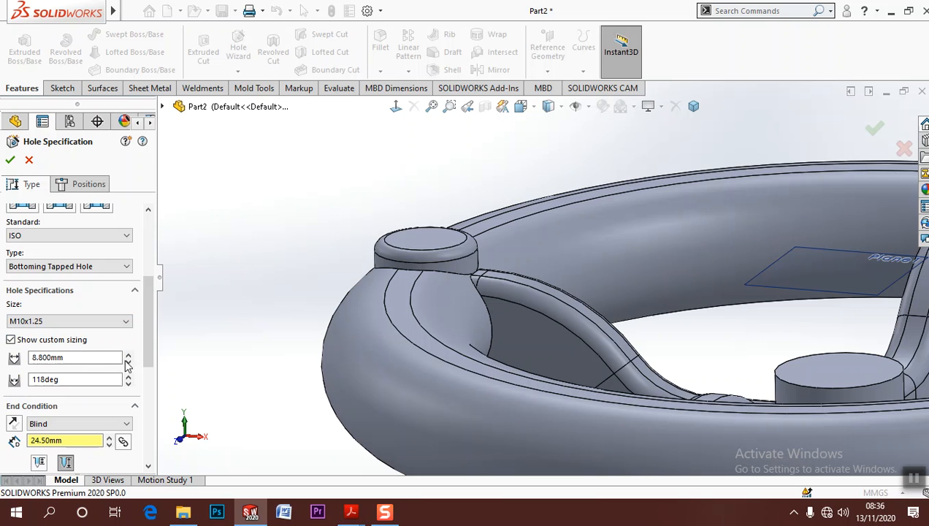
# Set the tapped hole's custom drill diameter to 8.5 mm
pyautogui.moveTo(149, 314); pyautogui.dragTo(150, 252)
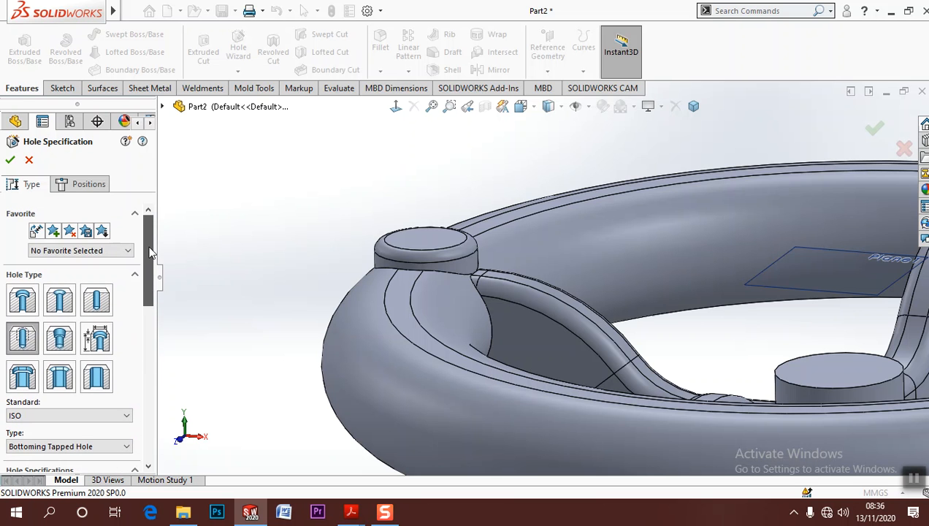
pyautogui.click(84, 184)
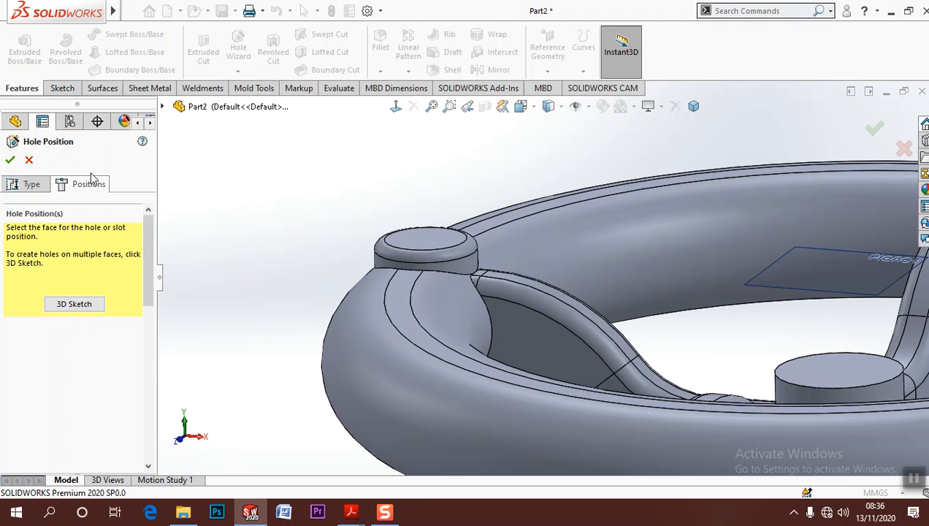
pyautogui.click(26, 184)
pyautogui.moveTo(145, 274); pyautogui.dragTo(146, 358)
pyautogui.click(80, 295)
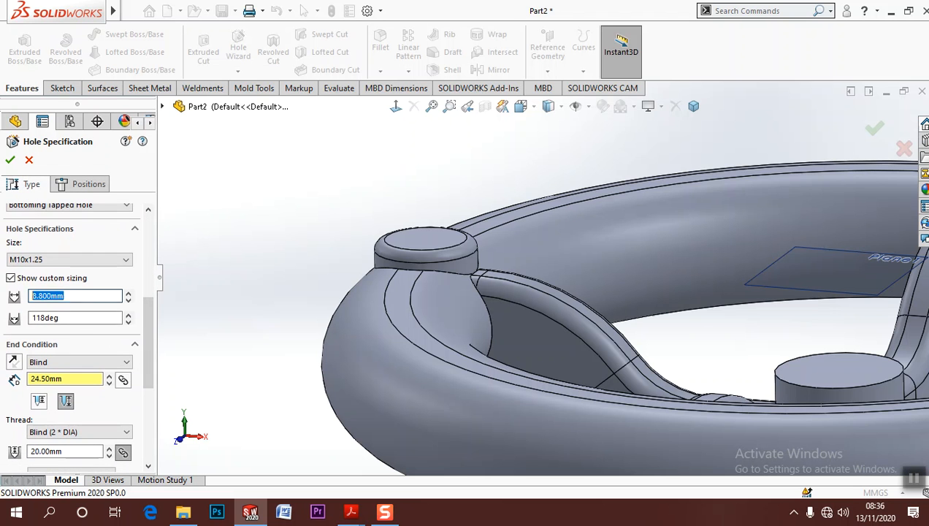
pyautogui.scroll(2, 81, 296)
pyautogui.write('8.5')
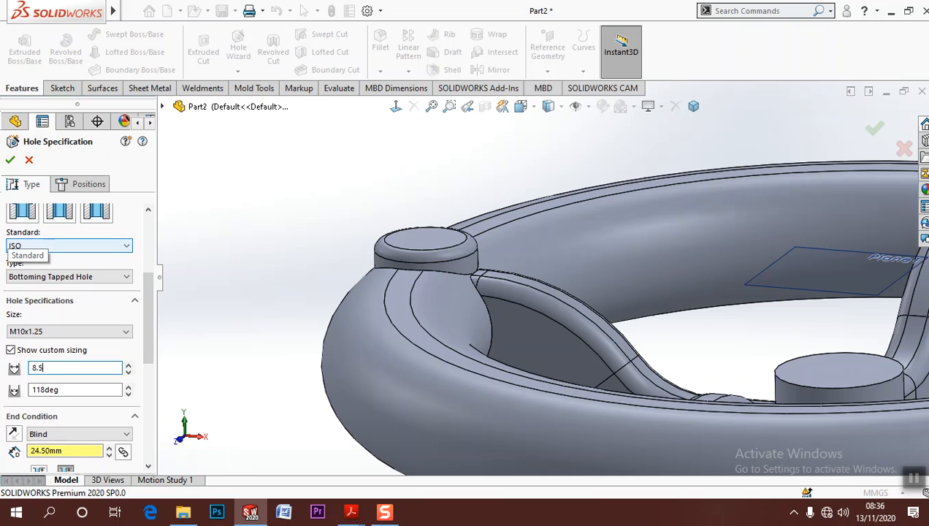
pyautogui.press('Return')
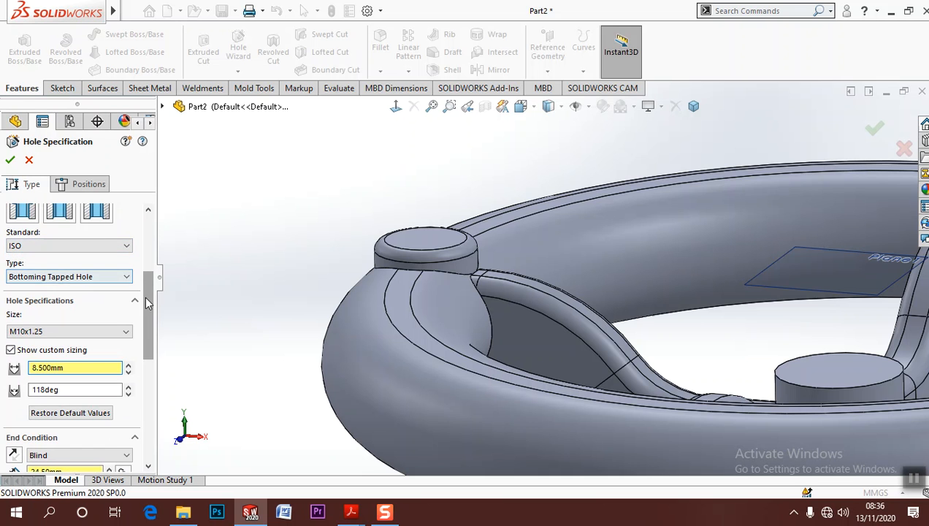
# Position the tapped hole at the centre of the rim boss's top face and create it
pyautogui.moveTo(143, 296); pyautogui.dragTo(155, 202)
pyautogui.click(84, 185)
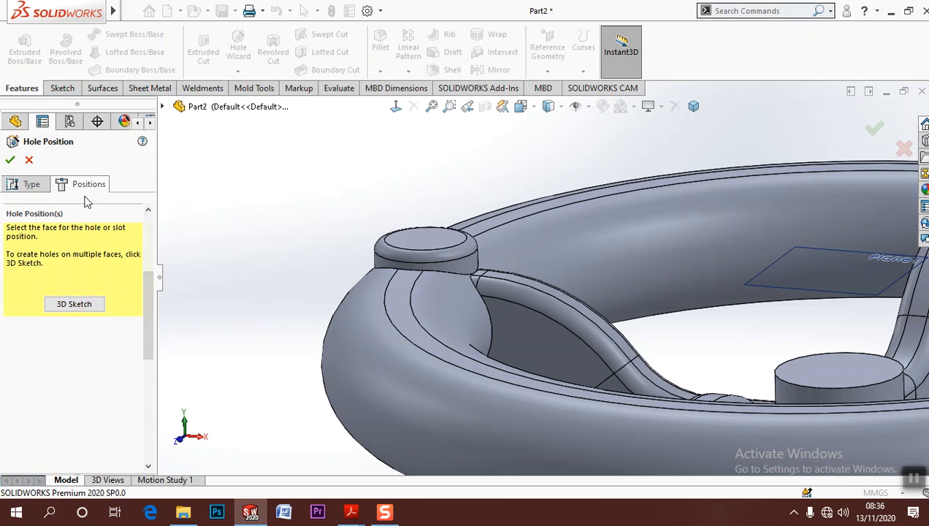
pyautogui.click(427, 247)
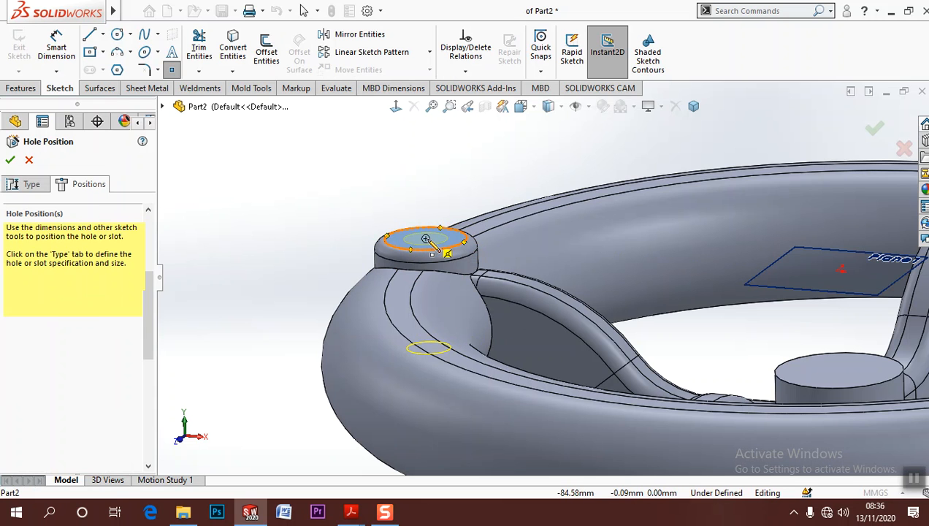
pyautogui.moveTo(426, 239); pyautogui.dragTo(425, 239)
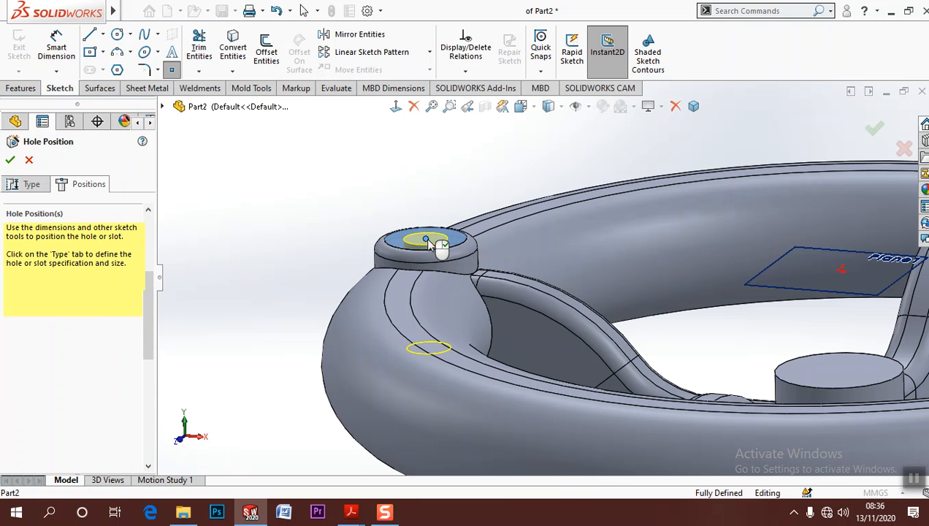
pyautogui.click(10, 160)
# Hide Plane1 in the handwheel model
pyautogui.moveTo(343, 187); pyautogui.dragTo(347, 265, button='middle')
pyautogui.scroll(3, 347, 264)
pyautogui.scroll(2, 427, 267)
pyautogui.moveTo(428, 267); pyautogui.dragTo(567, 284, button='middle')
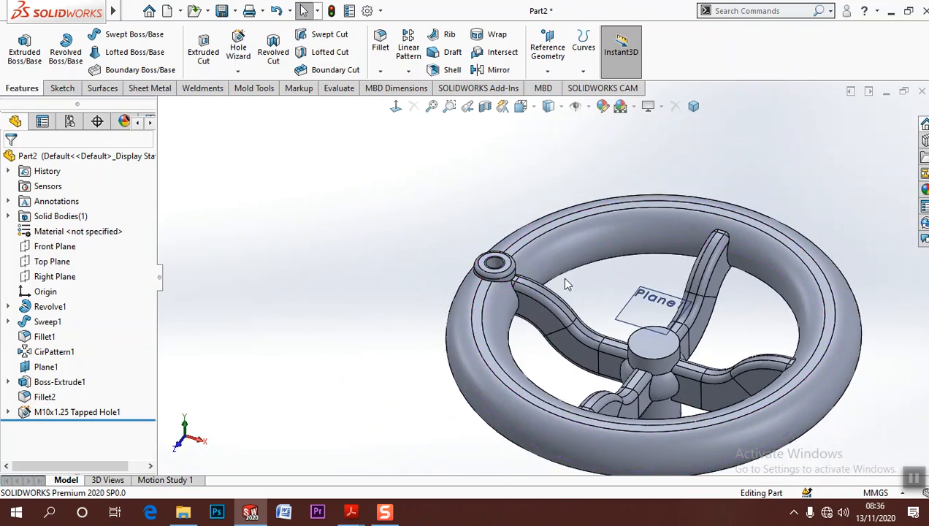
pyautogui.click(654, 310)
pyautogui.click(730, 265)
pyautogui.scroll(2, 479, 218)
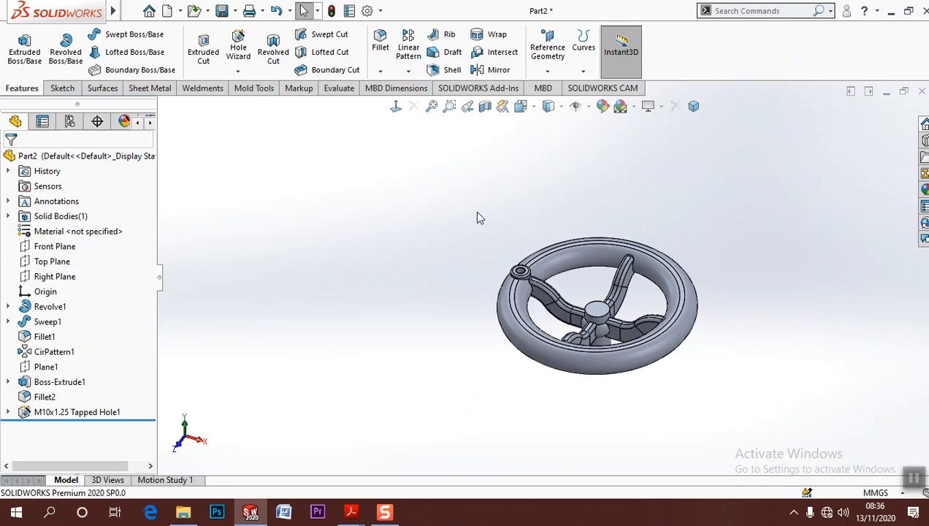
pyautogui.scroll(-3, 478, 218)
pyautogui.moveTo(570, 270); pyautogui.dragTo(756, 285, button='middle')
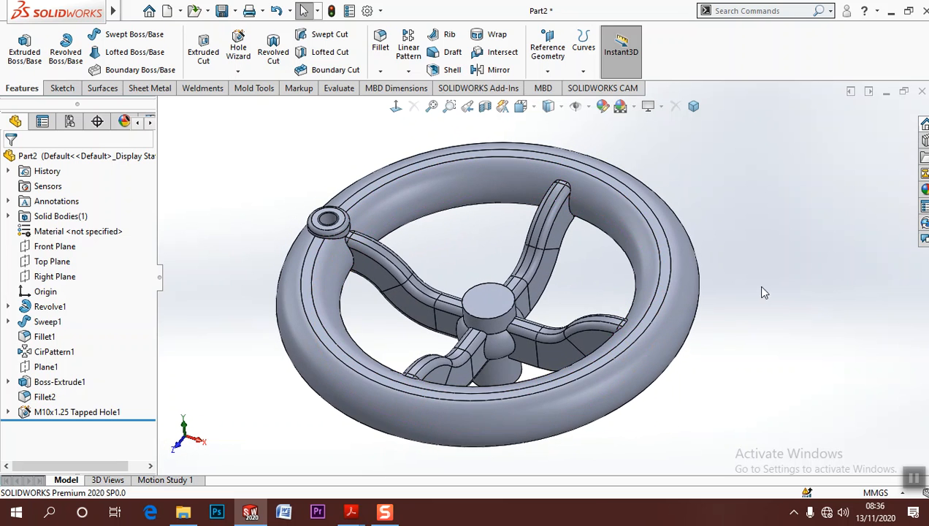
# Save the part as "Assignment no3 part3" in a new folder named part3
pyautogui.click(224, 12)
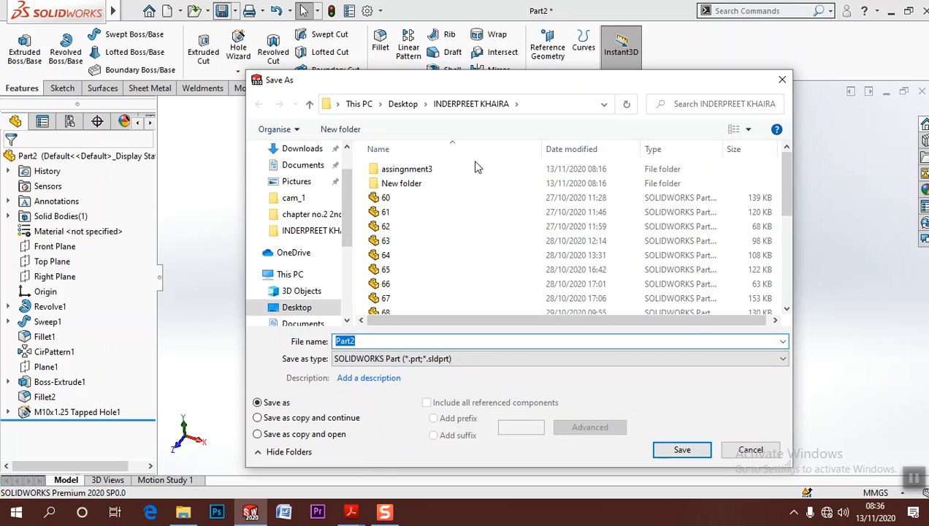
pyautogui.rightClick(473, 225)
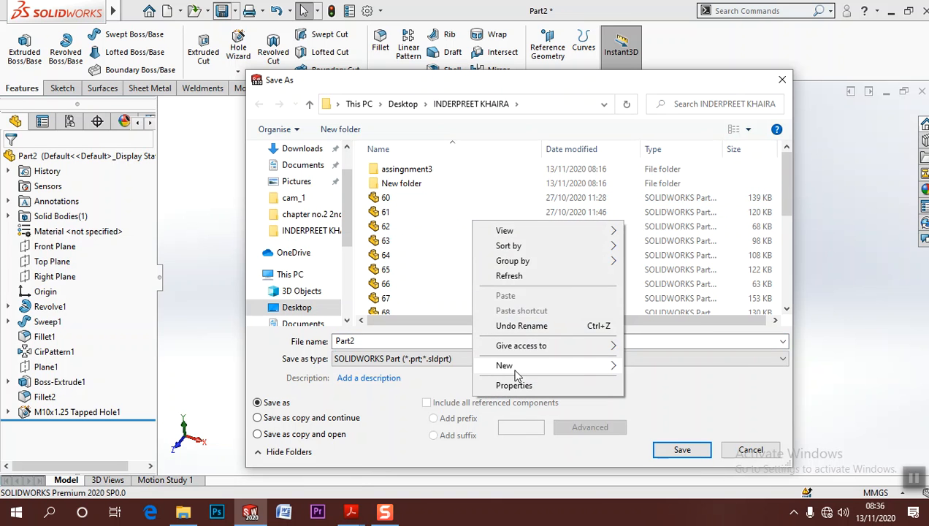
pyautogui.moveTo(506, 365)
pyautogui.click(702, 210)
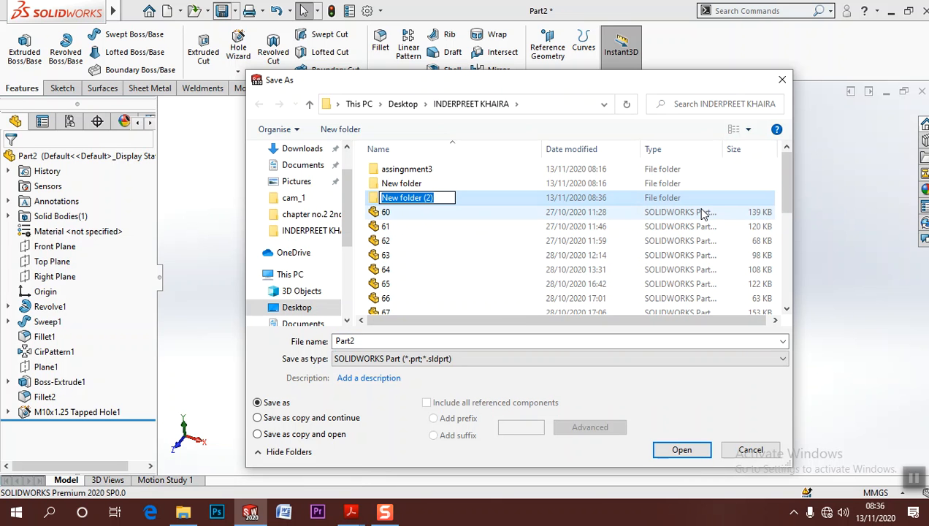
pyautogui.write('part3')
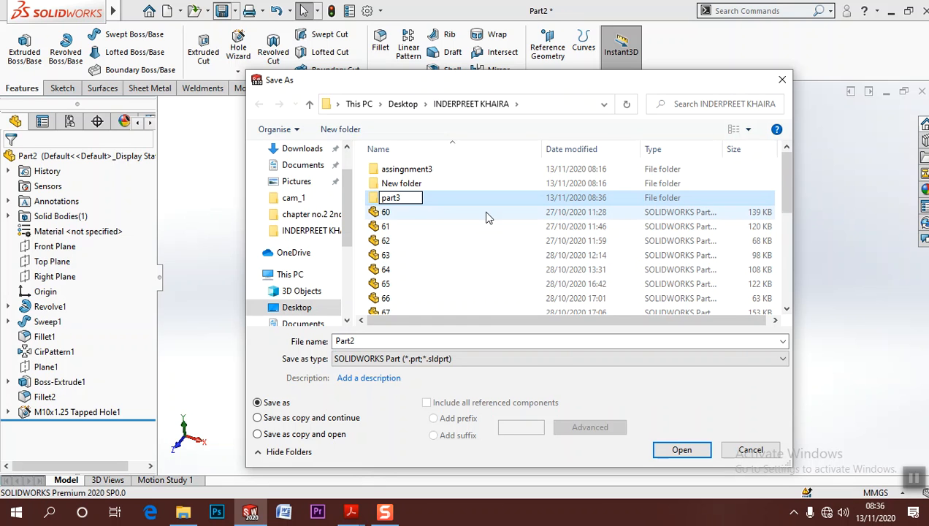
pyautogui.doubleClick(432, 198)
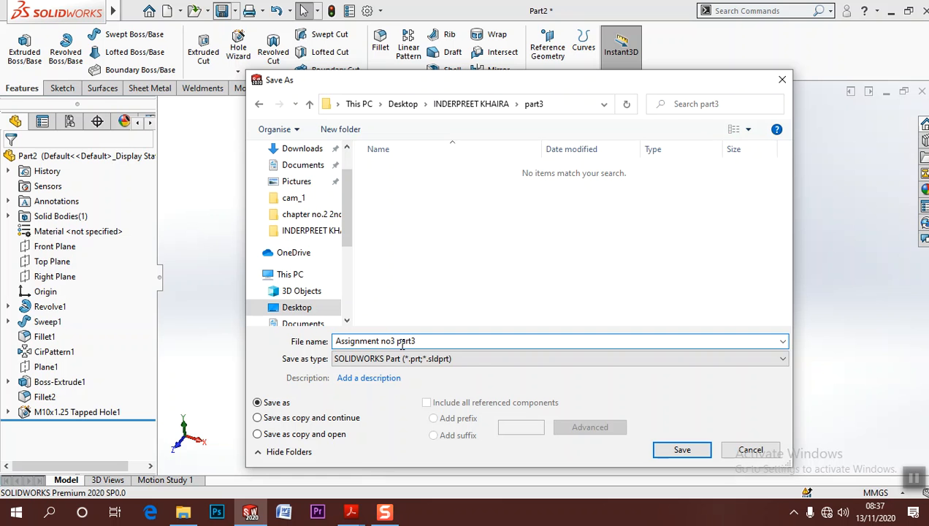
pyautogui.click(705, 452)
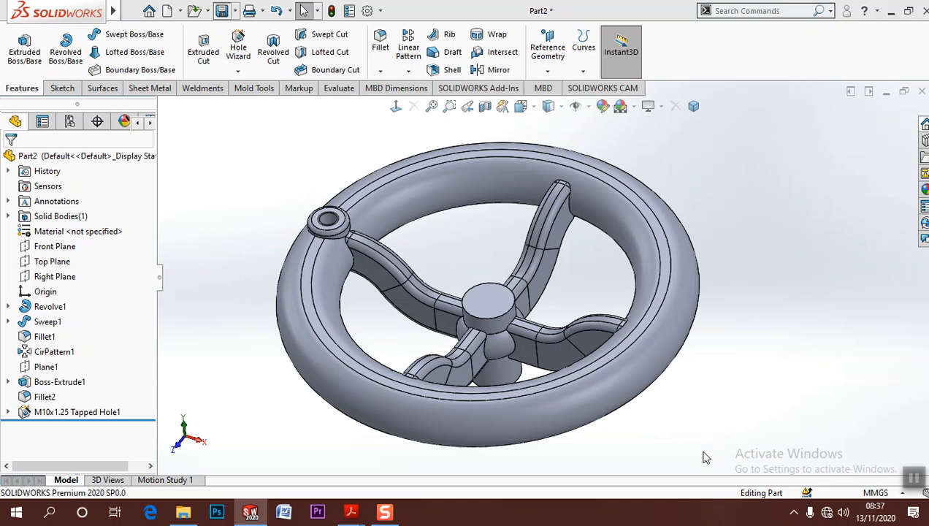
pyautogui.moveTo(539, 287); pyautogui.dragTo(540, 283, button='middle')
pyautogui.click(521, 105)
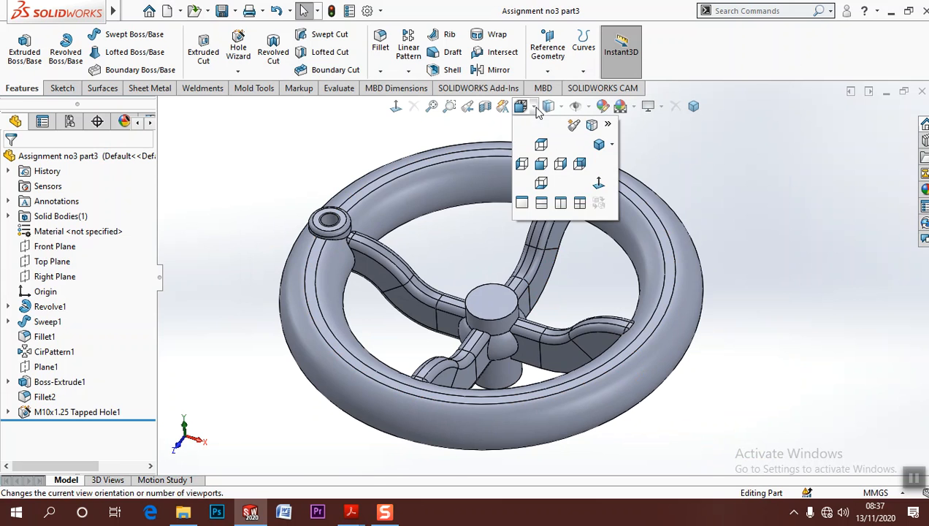
pyautogui.click(575, 126)
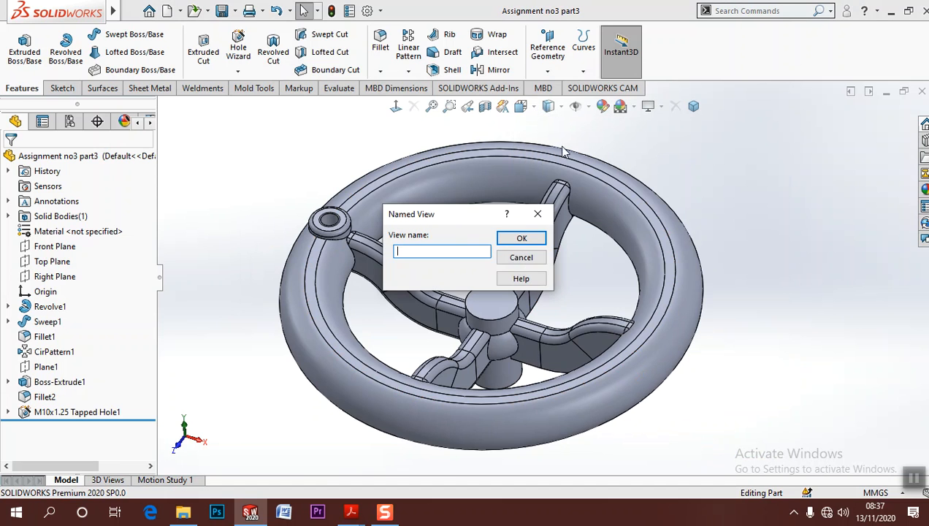
pyautogui.click(521, 240)
pyautogui.moveTo(749, 307); pyautogui.dragTo(746, 344, button='middle')
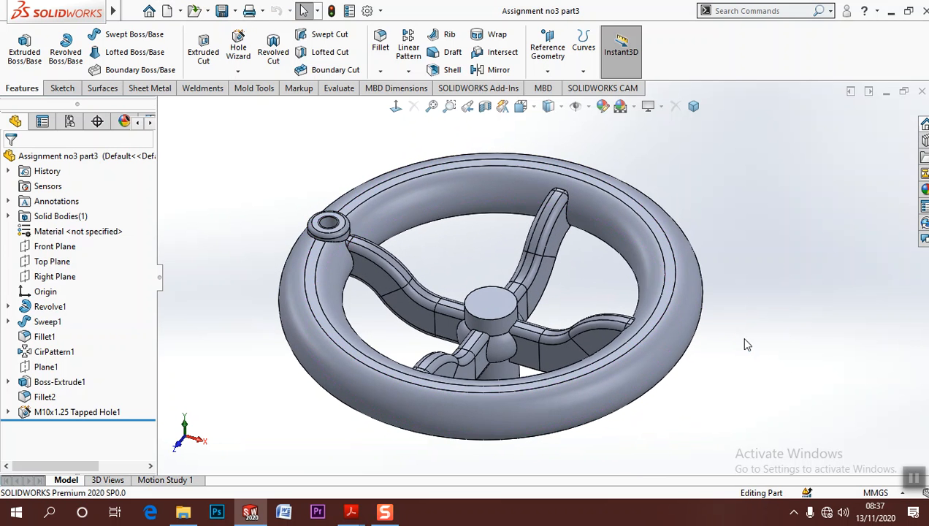
# Inspect the handwheel in a section view on the Front Plane, then return to the full model
pyautogui.click(485, 108)
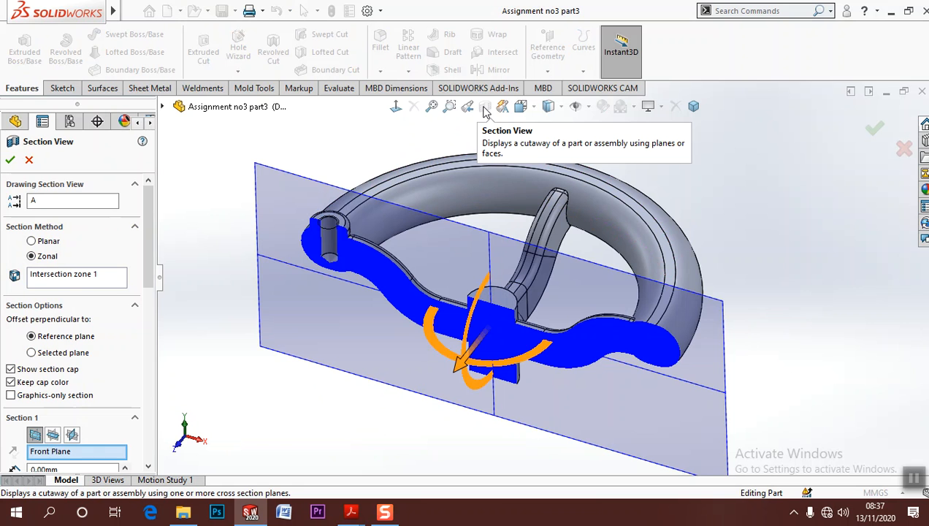
pyautogui.click(871, 131)
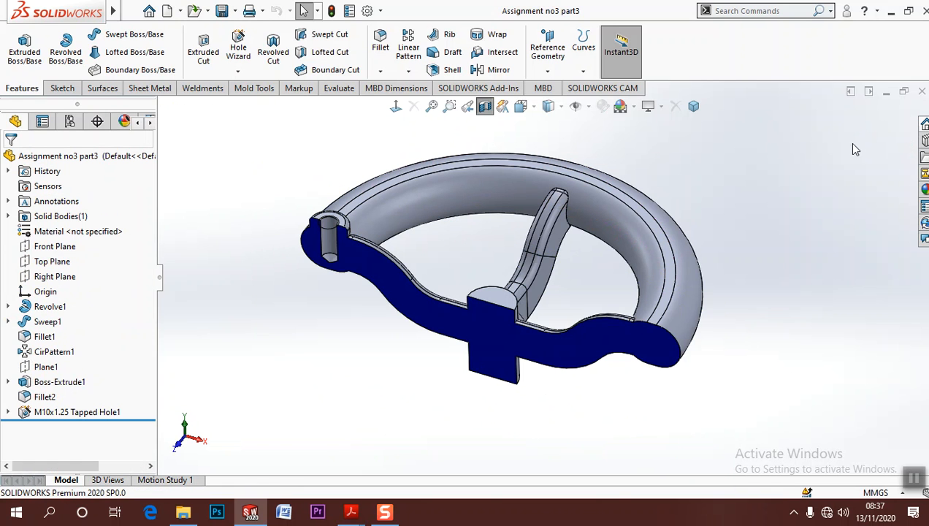
pyautogui.click(485, 107)
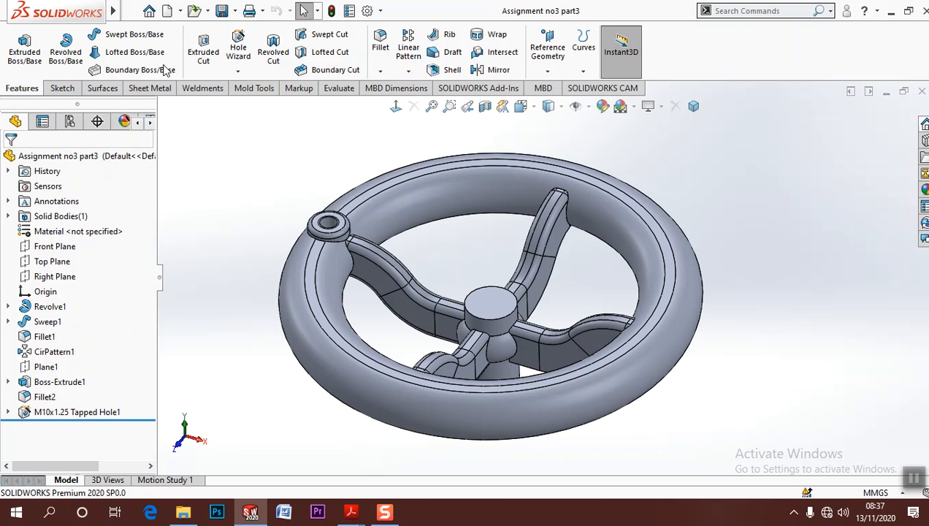
# Round the hub's top circular edge with a 2 mm fillet and save the part
pyautogui.click(379, 46)
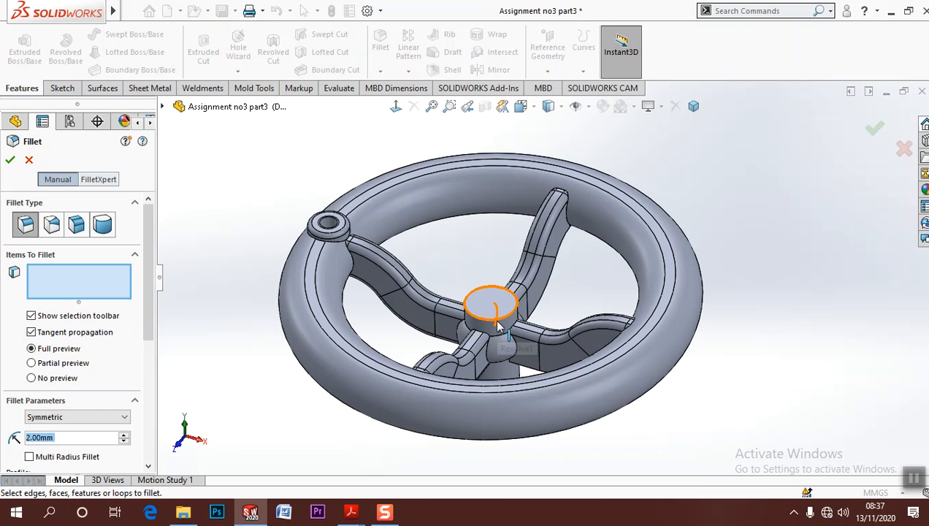
pyautogui.click(497, 319)
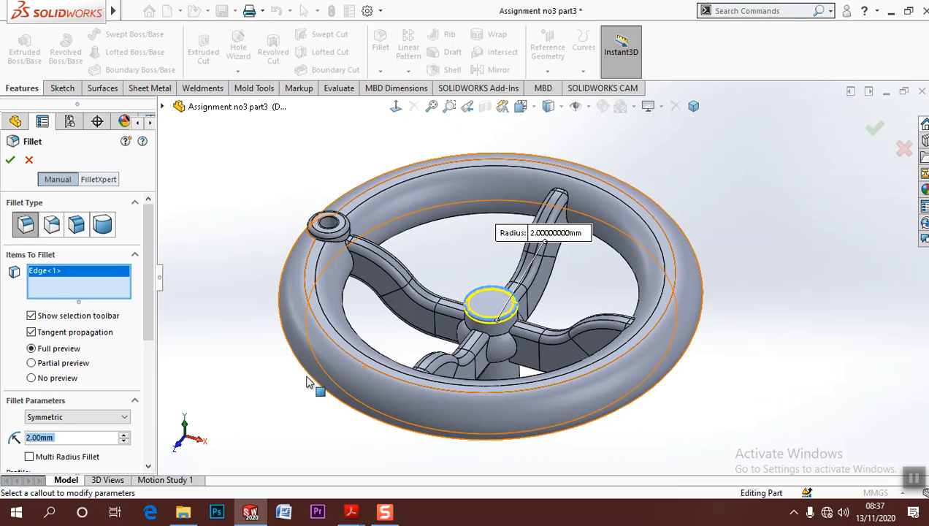
pyautogui.click(10, 162)
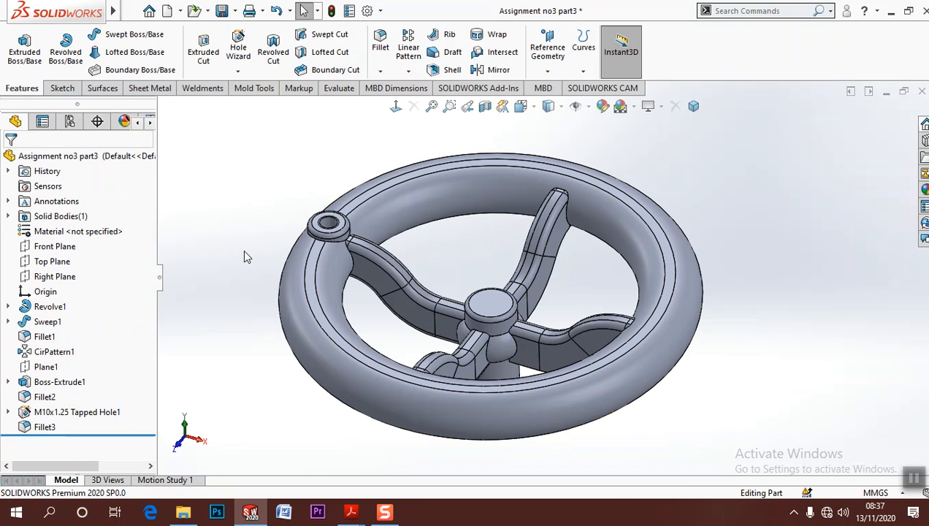
pyautogui.click(132, 10)
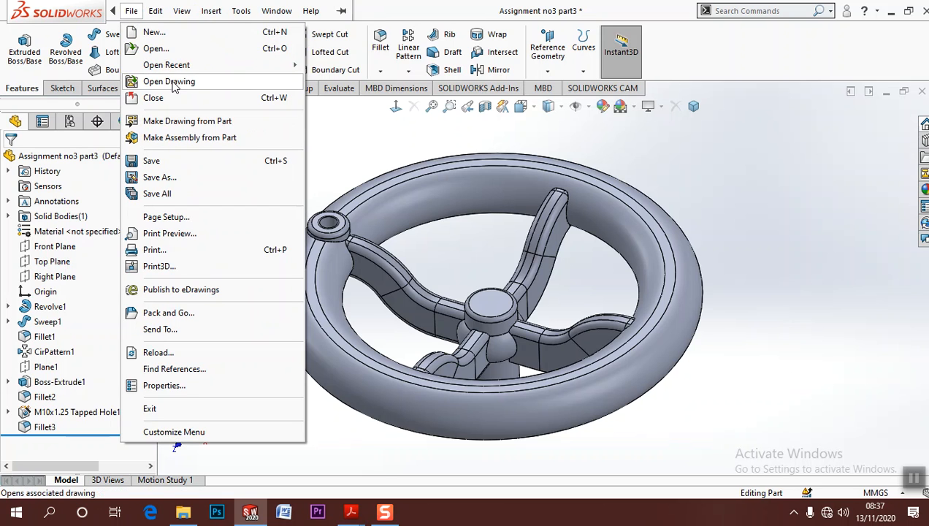
pyautogui.click(174, 161)
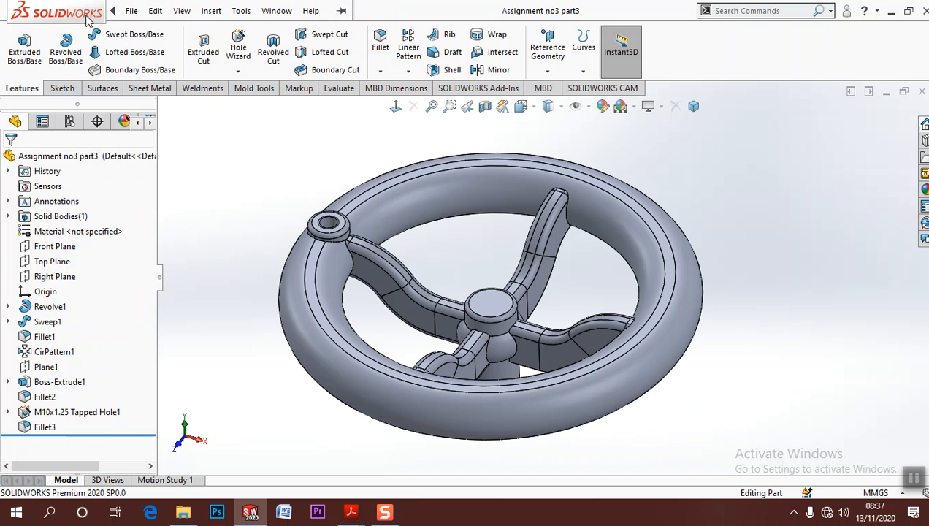
# Save a JPEG image of the handwheel as "Assignment no3 part3" in the part3 folder
pyautogui.click(132, 10)
pyautogui.click(168, 177)
pyautogui.click(451, 359)
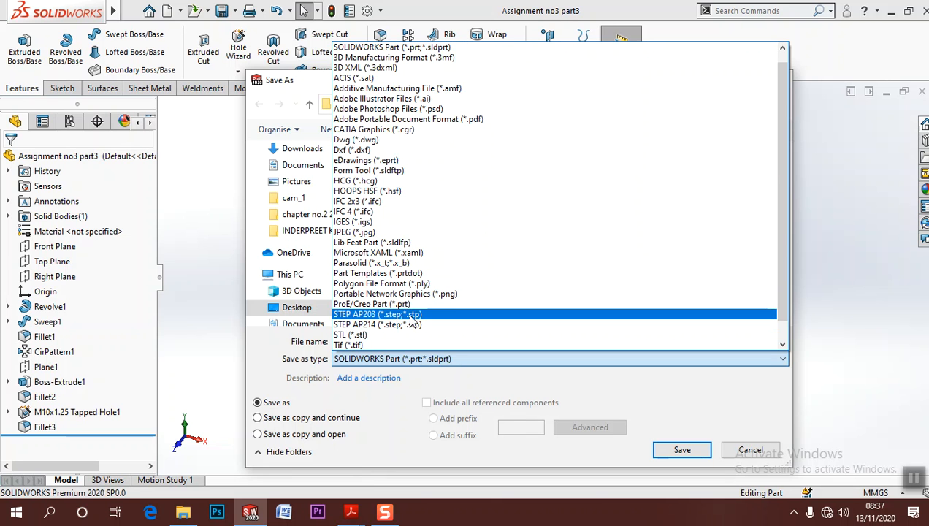
pyautogui.scroll(-1, 416, 316)
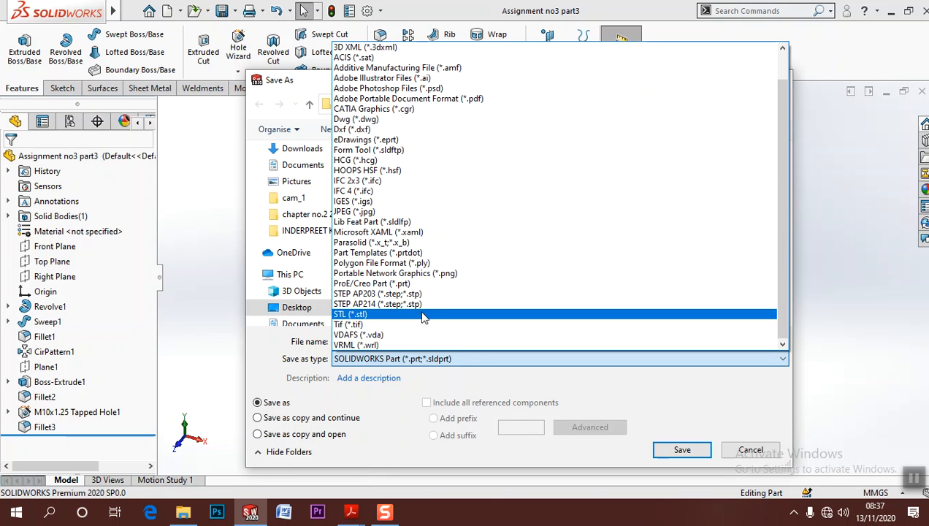
pyautogui.click(420, 211)
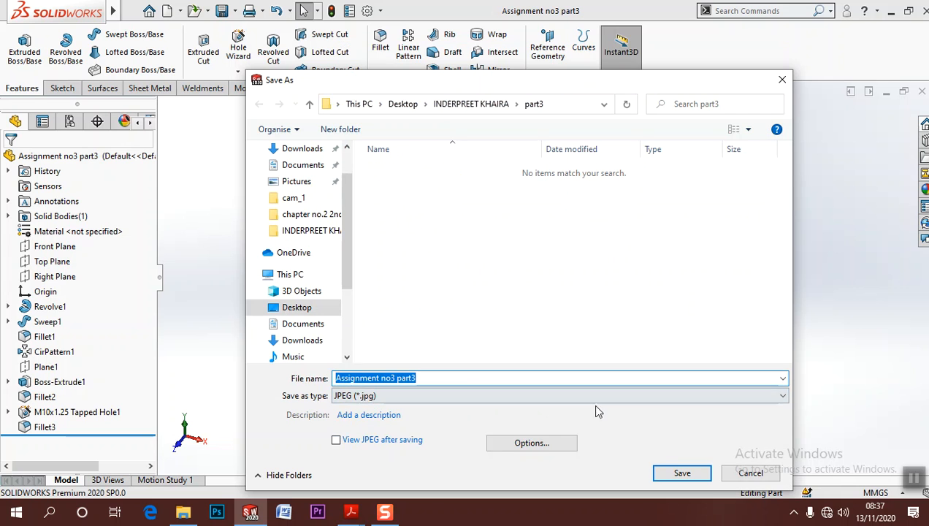
pyautogui.click(666, 471)
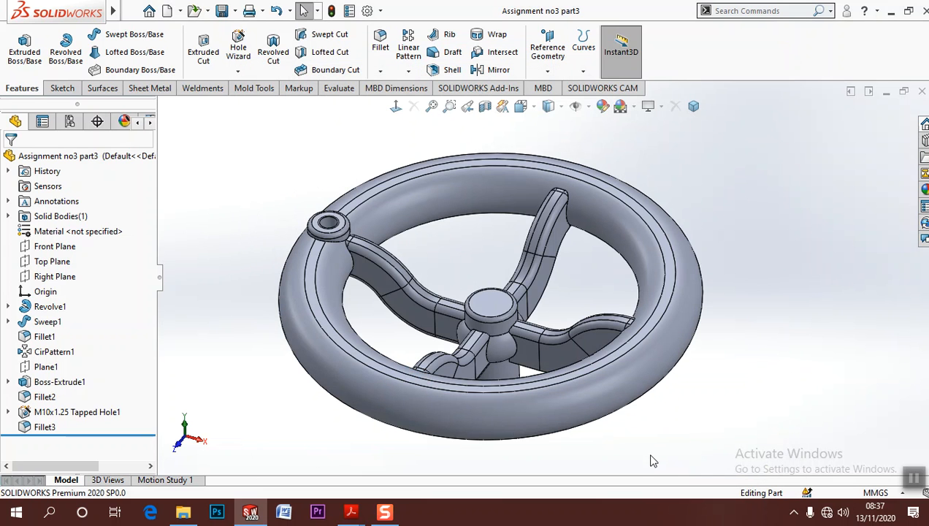
# Export the handwheel in STEP AP203 format as "Assignment no3 part3" in the part3 folder
pyautogui.click(131, 11)
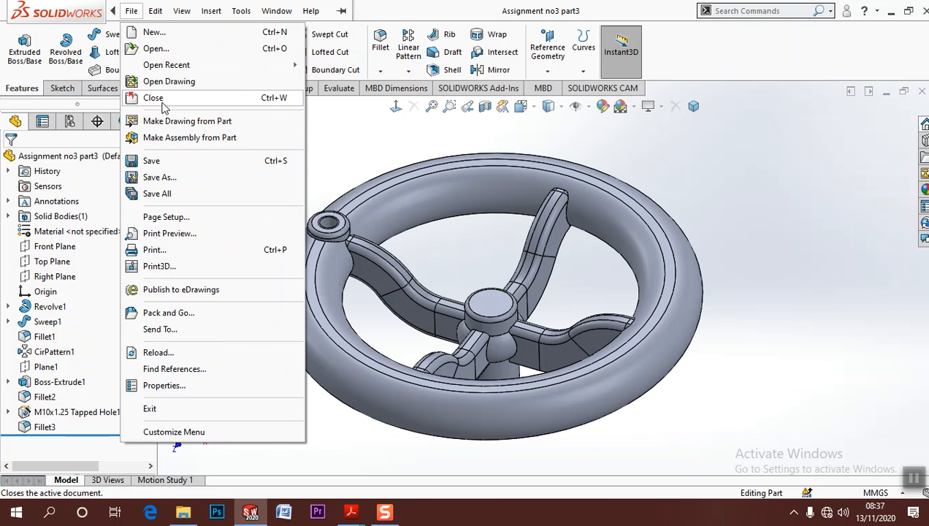
pyautogui.click(243, 177)
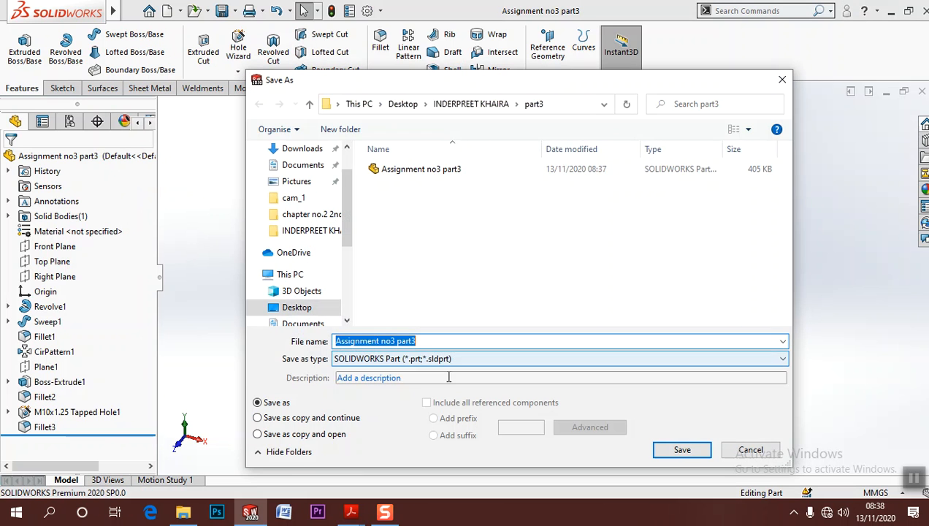
pyautogui.click(482, 364)
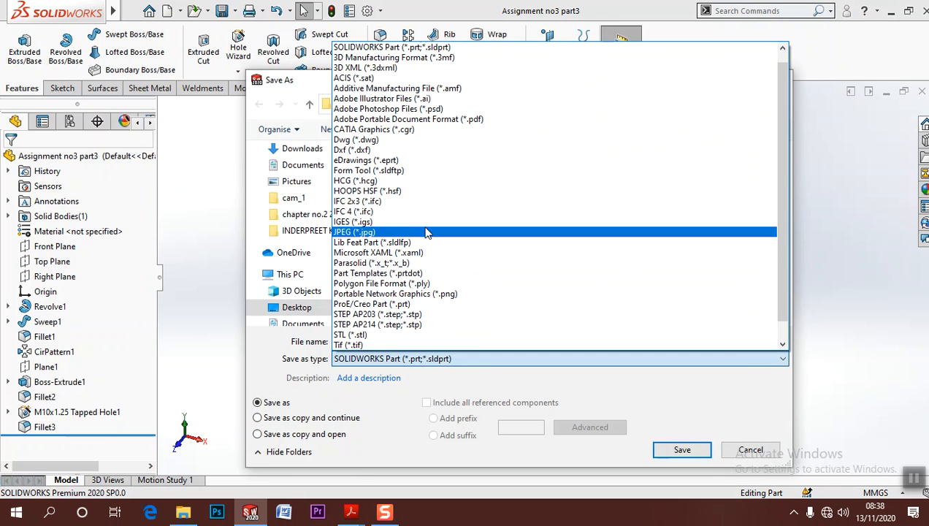
pyautogui.click(394, 314)
pyautogui.click(678, 474)
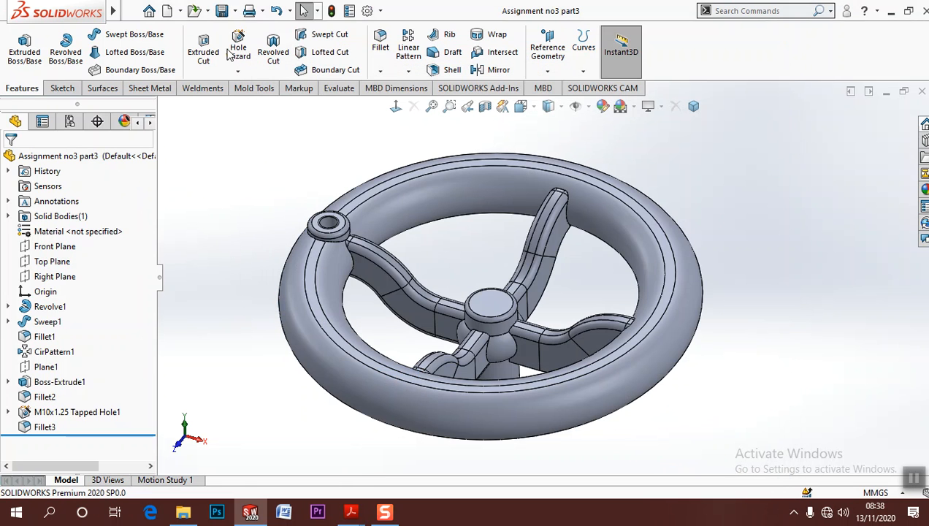
# Make a drawing from the handwheel part and set its sheet scale to 1:1
pyautogui.click(131, 10)
pyautogui.click(147, 121)
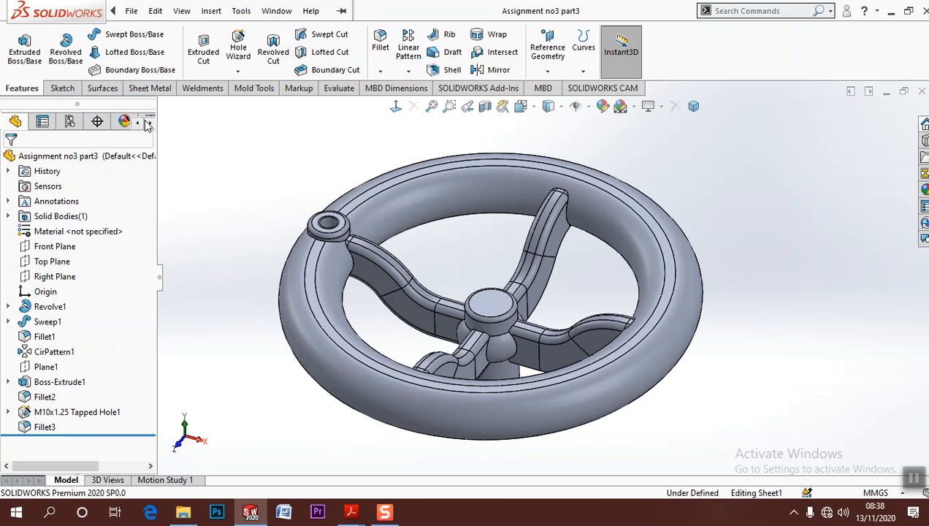
pyautogui.click(490, 337)
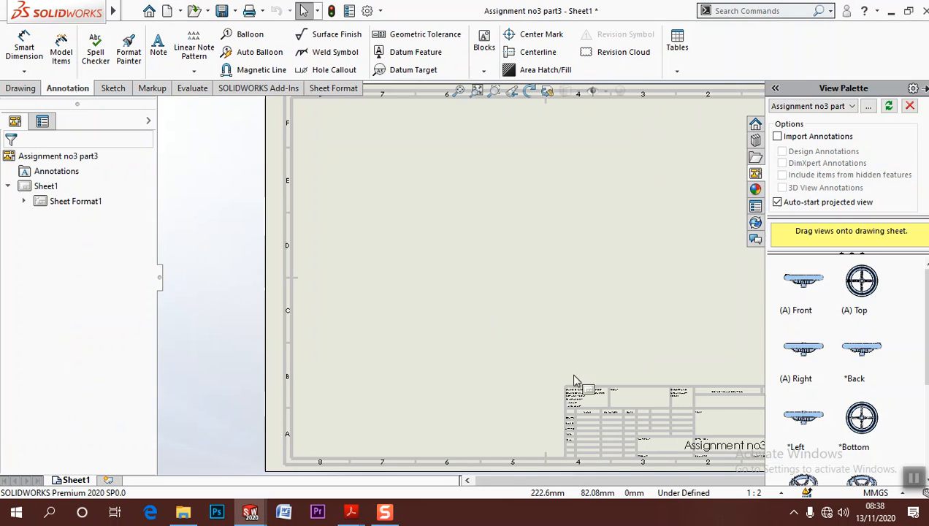
pyautogui.click(753, 492)
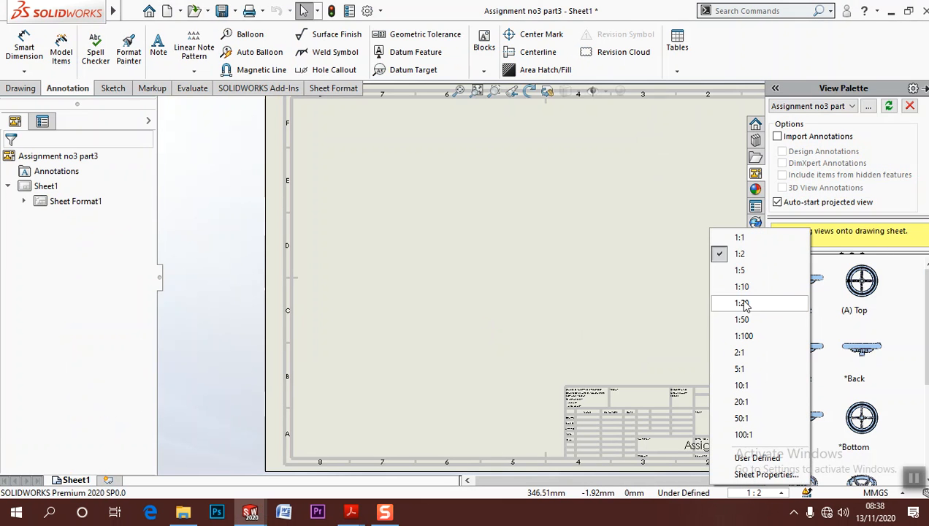
pyautogui.click(741, 238)
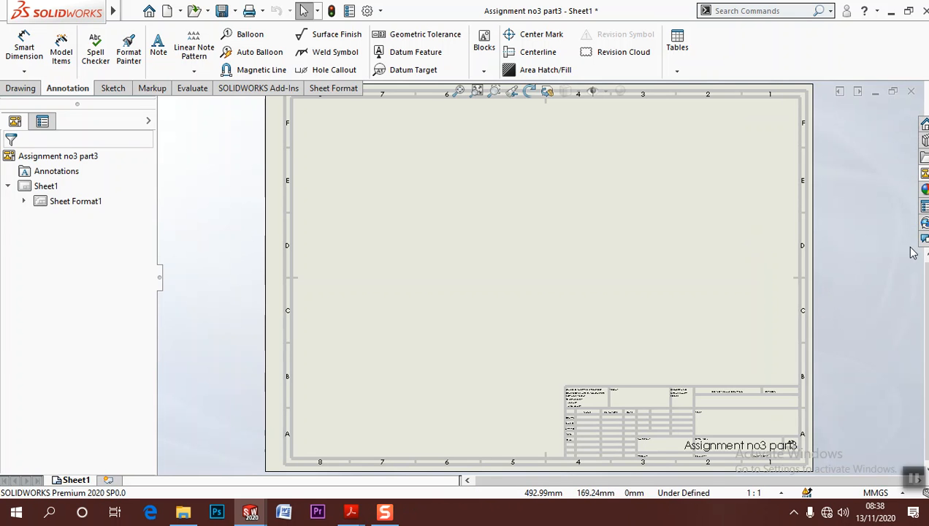
# Place the handwheel's top view on the sheet without adding any projected views
pyautogui.click(923, 173)
pyautogui.moveTo(858, 292)
pyautogui.mouseDown()
pyautogui.moveTo(728, 257)
pyautogui.moveTo(461, 265)
pyautogui.moveTo(457, 248)
pyautogui.mouseUp()
pyautogui.press('Escape')
pyautogui.scroll(3, 662, 298)
pyautogui.scroll(-1, 661, 297)
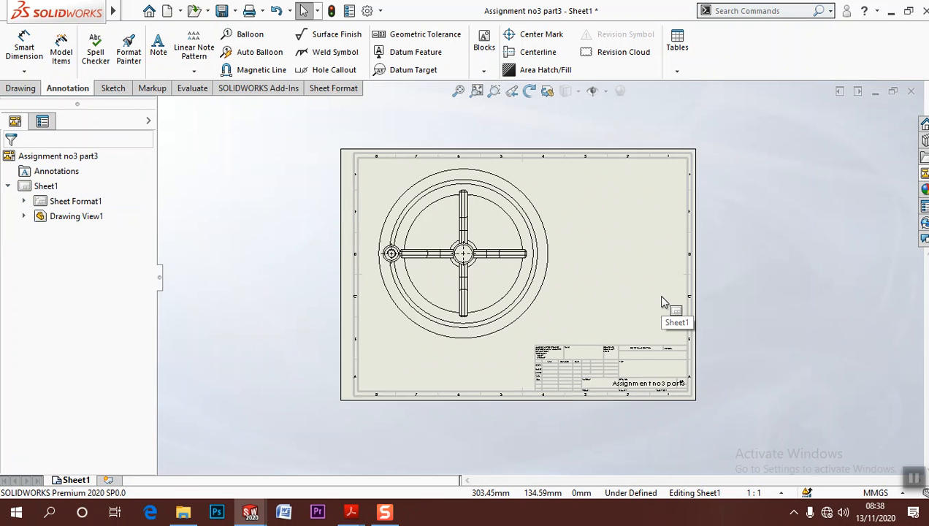
# Change the drawing sheet's standard size to A2 (ISO)
pyautogui.scroll(2, 661, 301)
pyautogui.rightClick(613, 289)
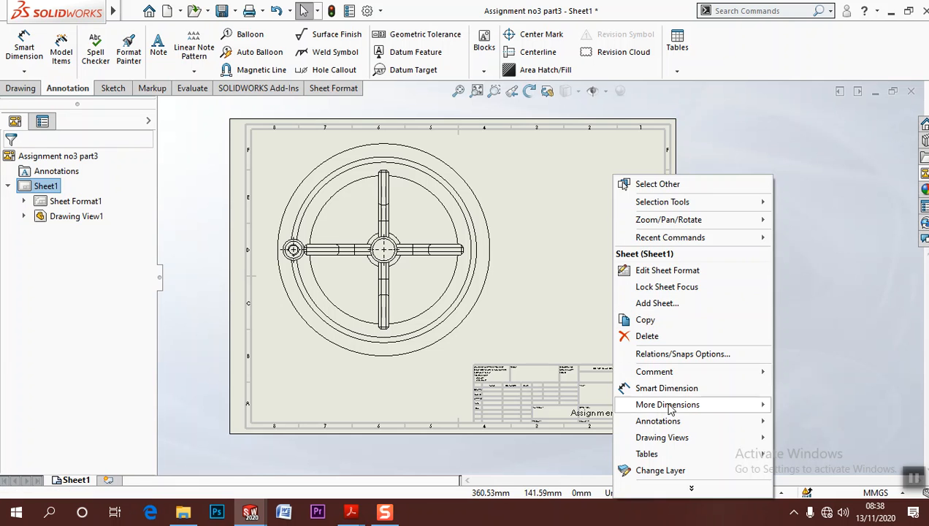
pyautogui.moveTo(691, 488)
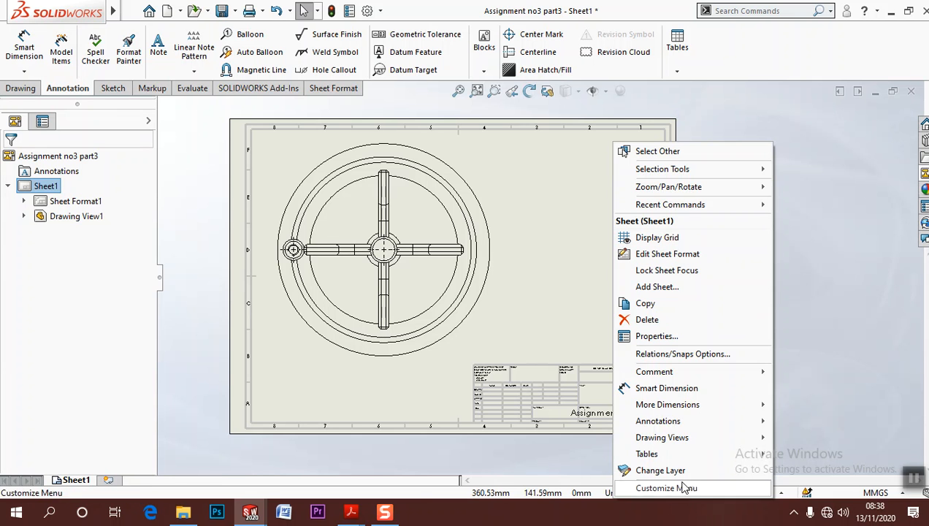
pyautogui.click(657, 336)
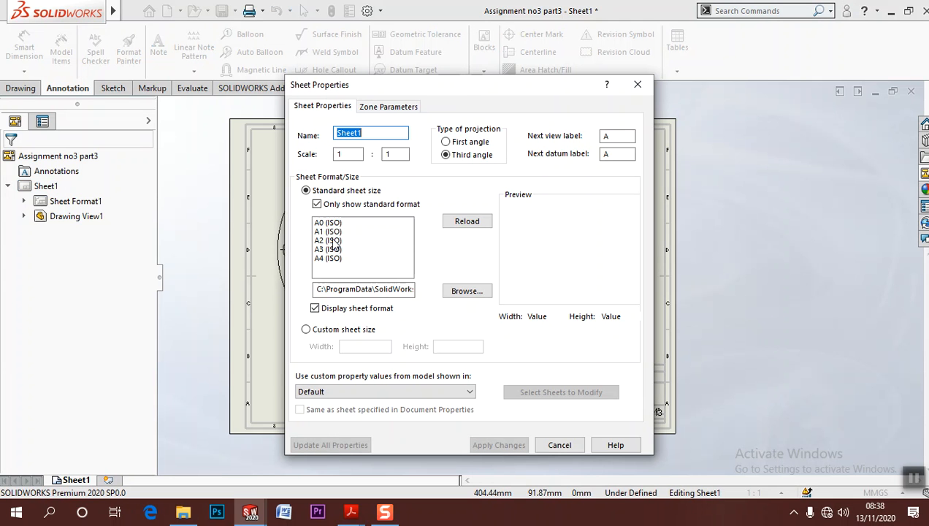
pyautogui.click(334, 241)
pyautogui.click(501, 445)
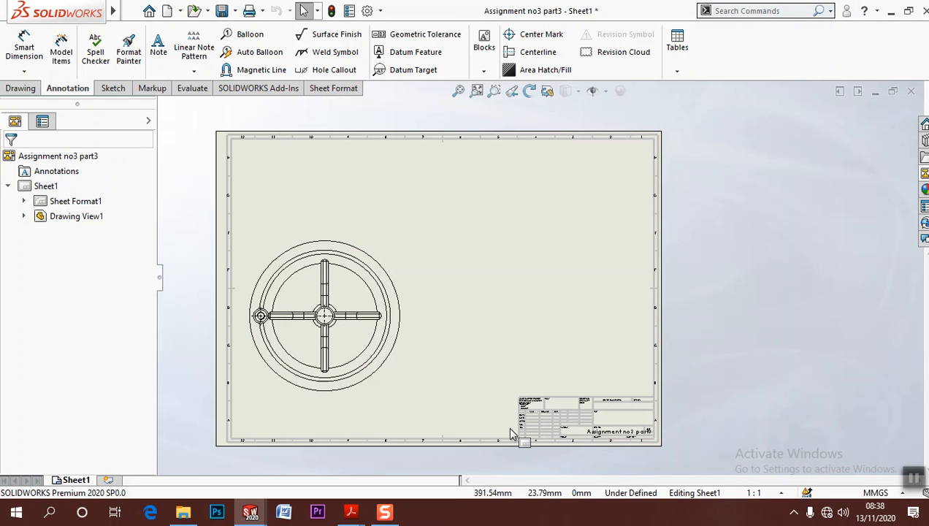
# Move the handwheel's top view to the upper-left area of the A2 sheet
pyautogui.moveTo(413, 331); pyautogui.dragTo(410, 245)
pyautogui.click(498, 292)
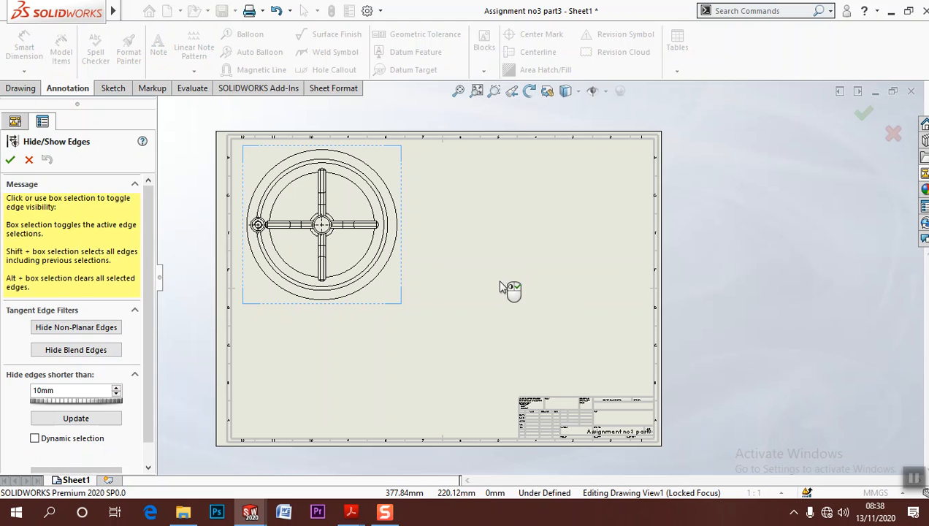
pyautogui.rightClick(500, 287)
# Change the drawing sheet's standard size to A1 (ISO)
pyautogui.rightClick(529, 307)
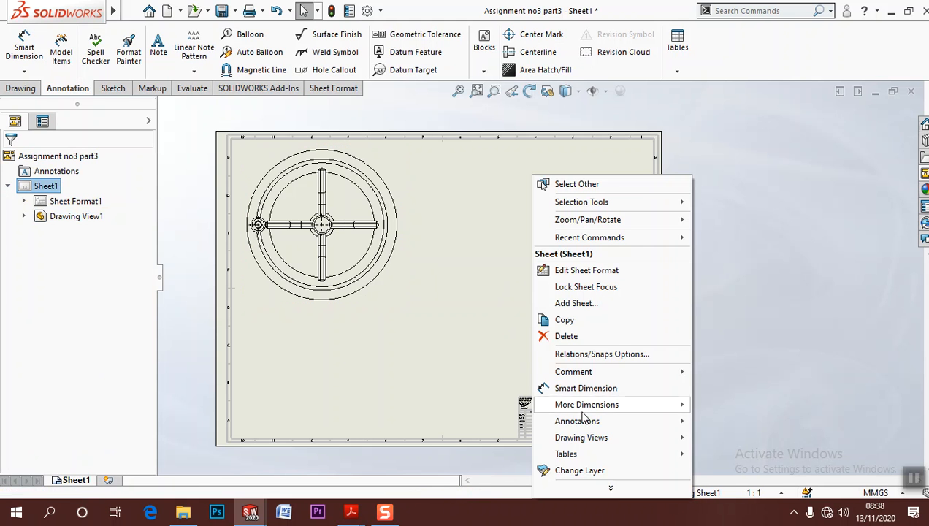
pyautogui.click(610, 488)
pyautogui.click(566, 338)
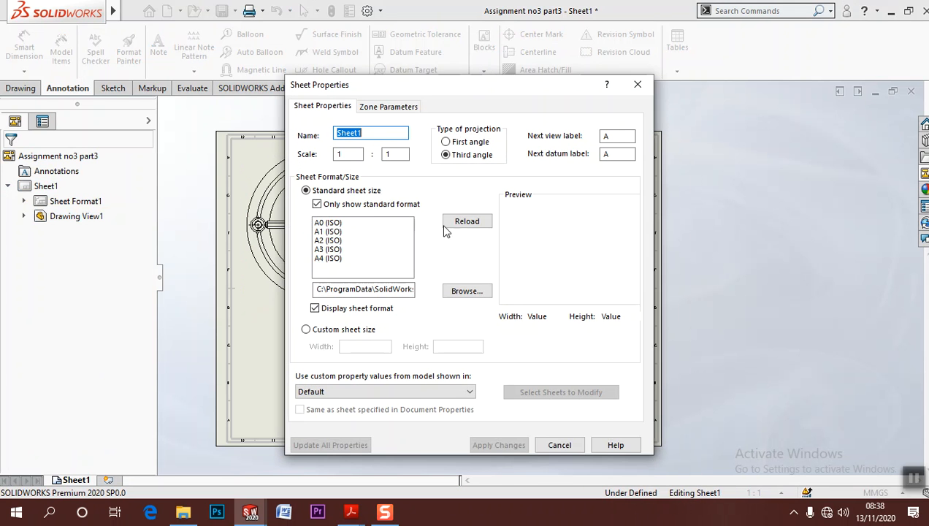
pyautogui.click(341, 231)
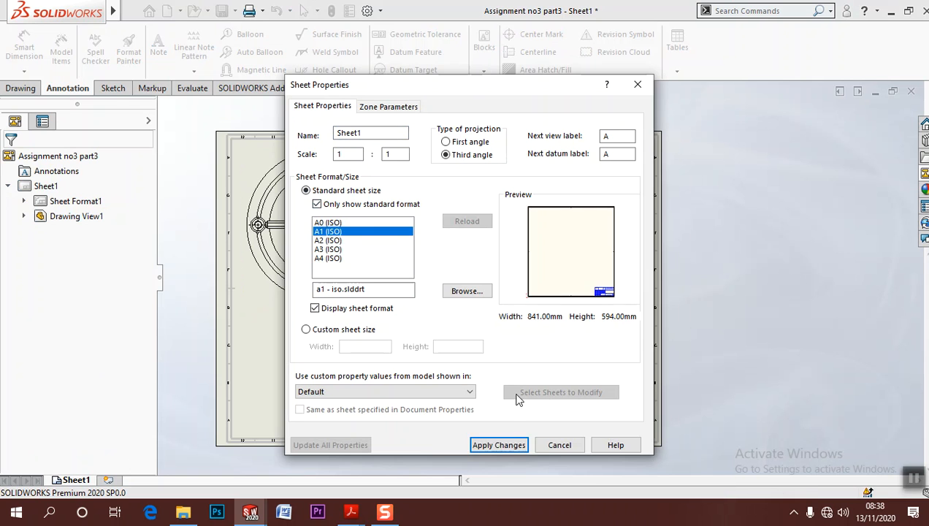
pyautogui.click(499, 445)
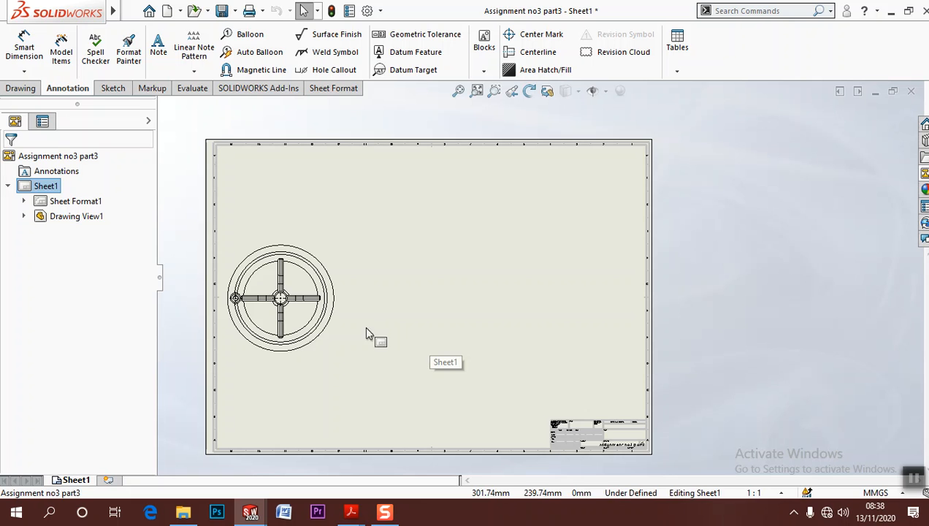
# Move the top view to the sheet's upper-left area and place a projected view of it directly below
pyautogui.moveTo(349, 331); pyautogui.dragTo(376, 259)
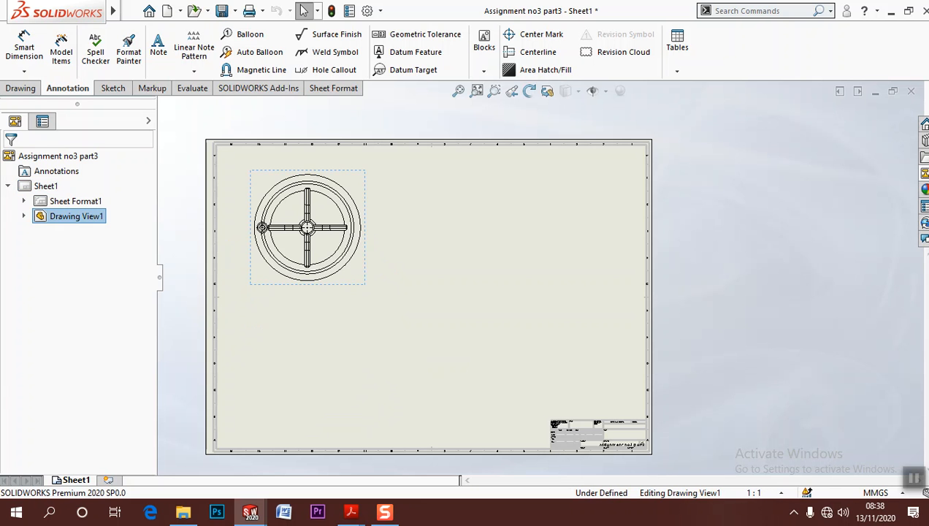
pyautogui.click(421, 265)
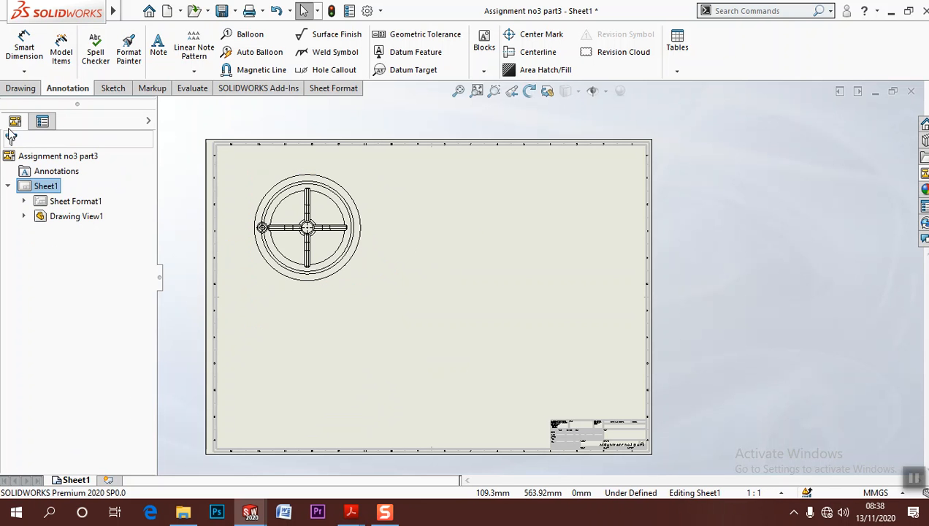
pyautogui.click(20, 87)
pyautogui.click(50, 51)
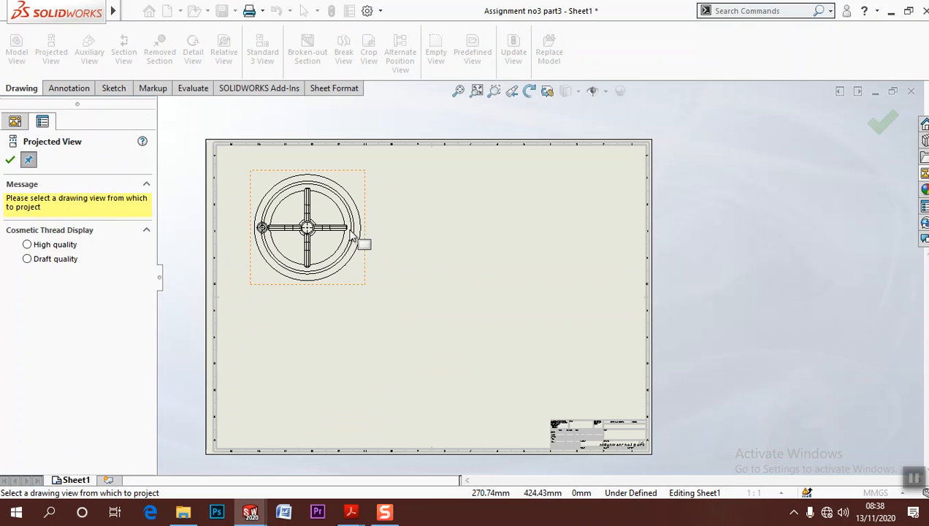
pyautogui.click(378, 322)
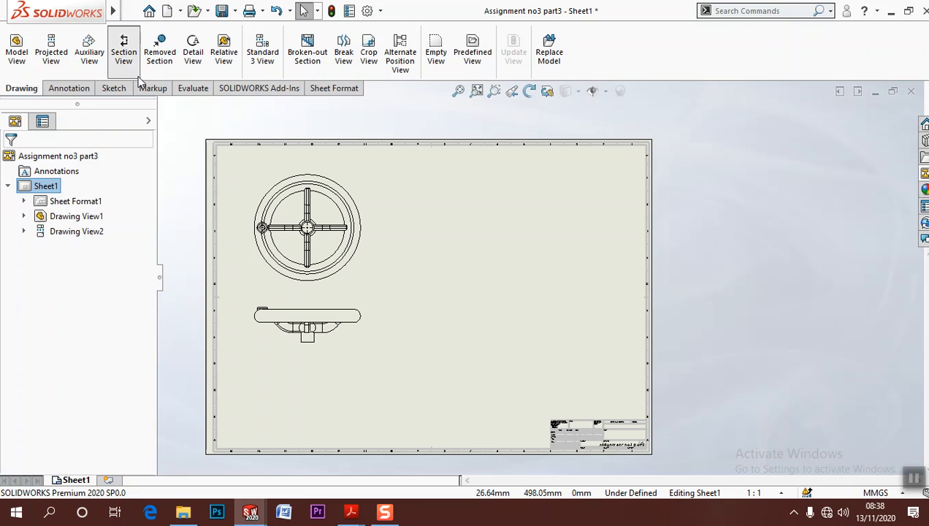
pyautogui.click(123, 52)
pyautogui.click(74, 363)
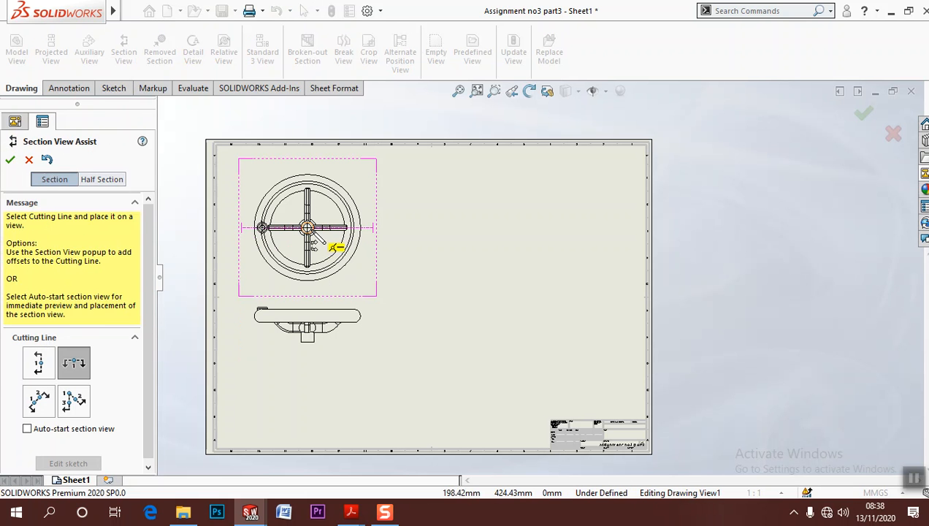
pyautogui.press('Escape')
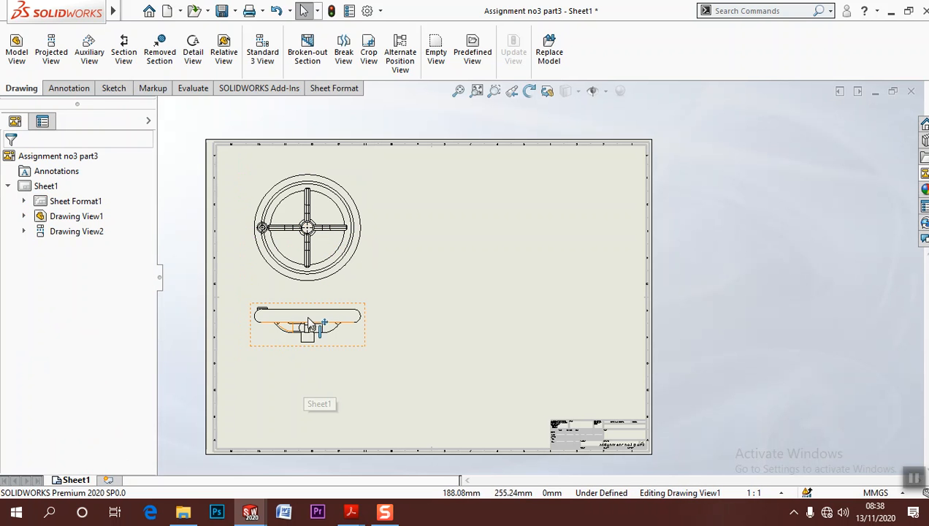
# Create section view A-A with a horizontal cutting line through the top view's centre and place it below the projected view
pyautogui.click(123, 51)
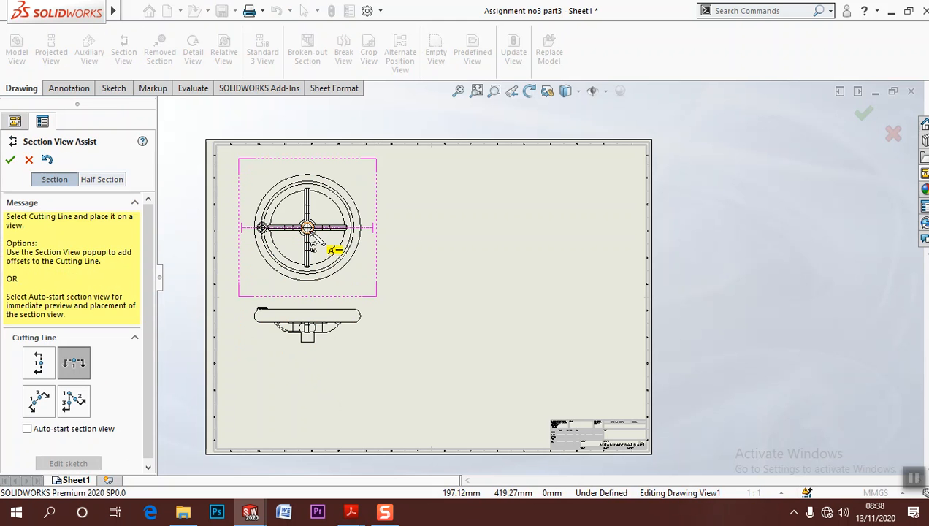
pyautogui.click(307, 228)
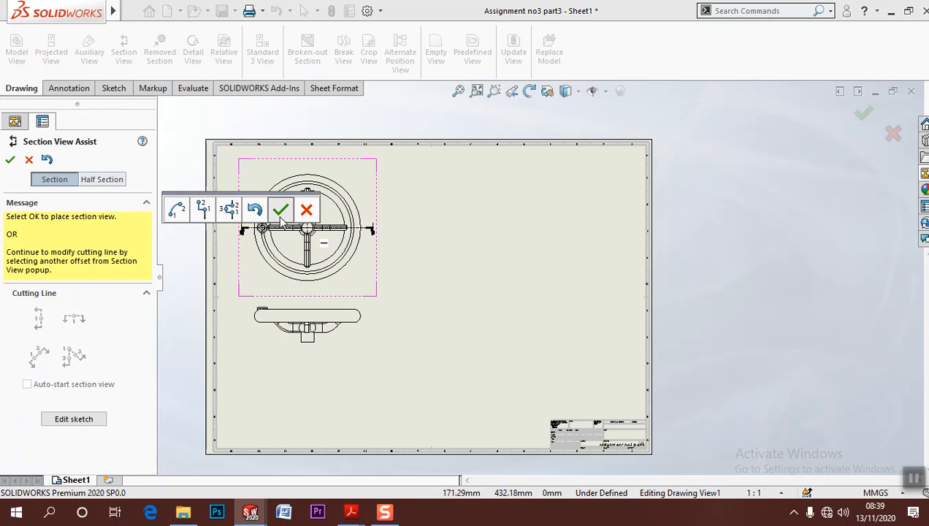
pyautogui.click(280, 210)
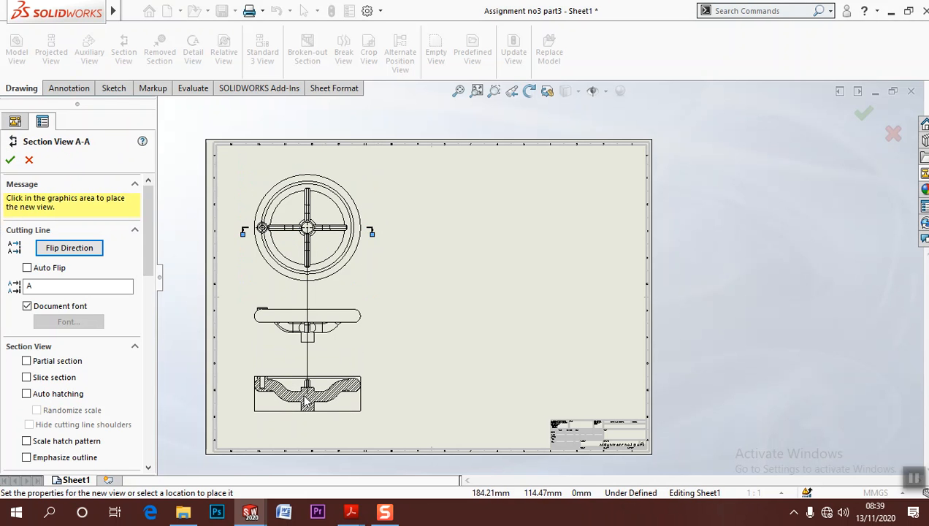
pyautogui.click(305, 394)
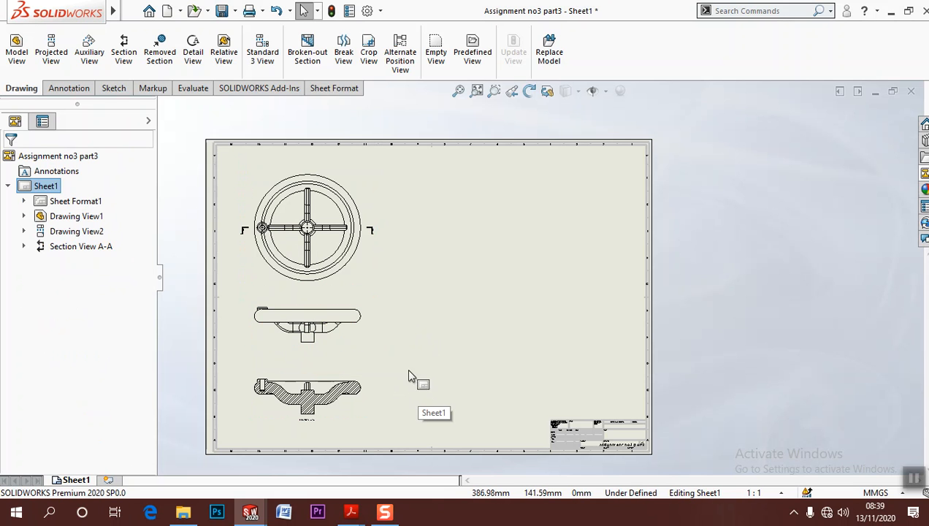
# Place a vertical section cutting line through the middle of the hub in the projected side view
pyautogui.click(121, 72)
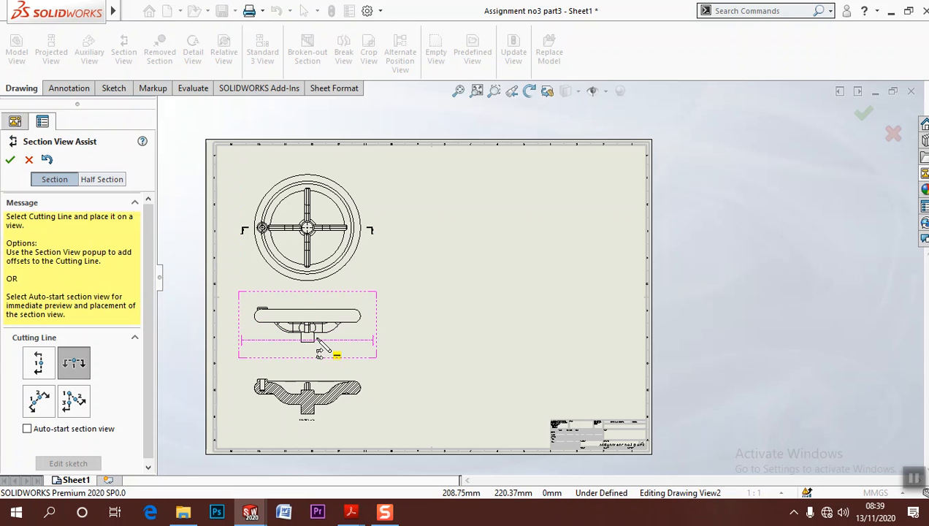
pyautogui.scroll(-3, 321, 352)
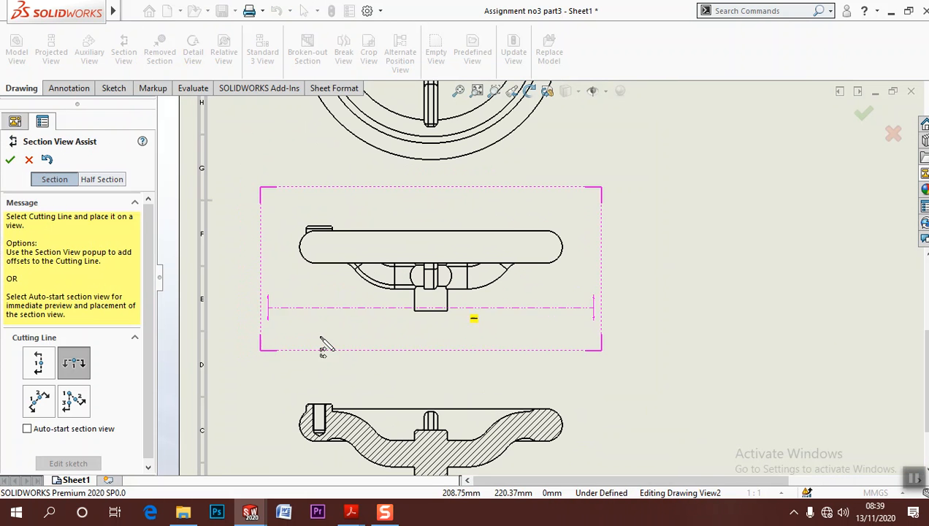
pyautogui.click(49, 368)
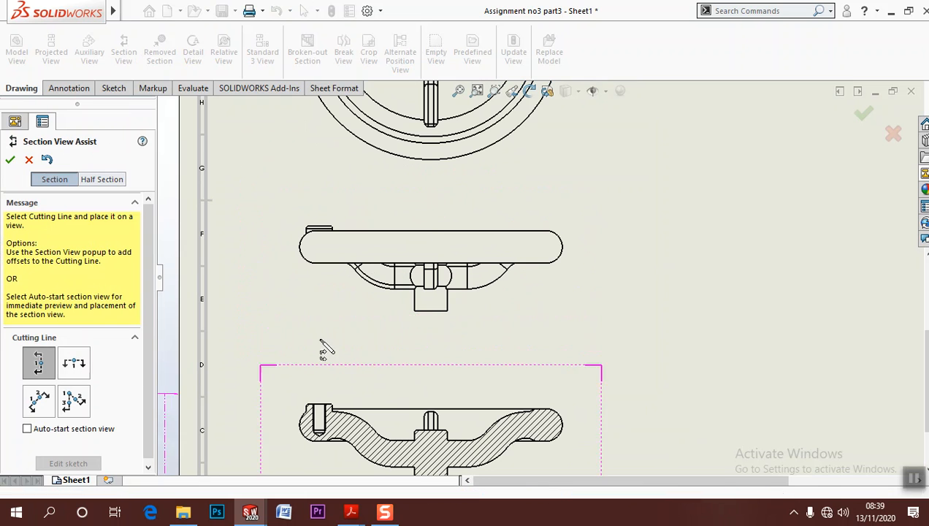
pyautogui.click(430, 312)
pyautogui.click(557, 340)
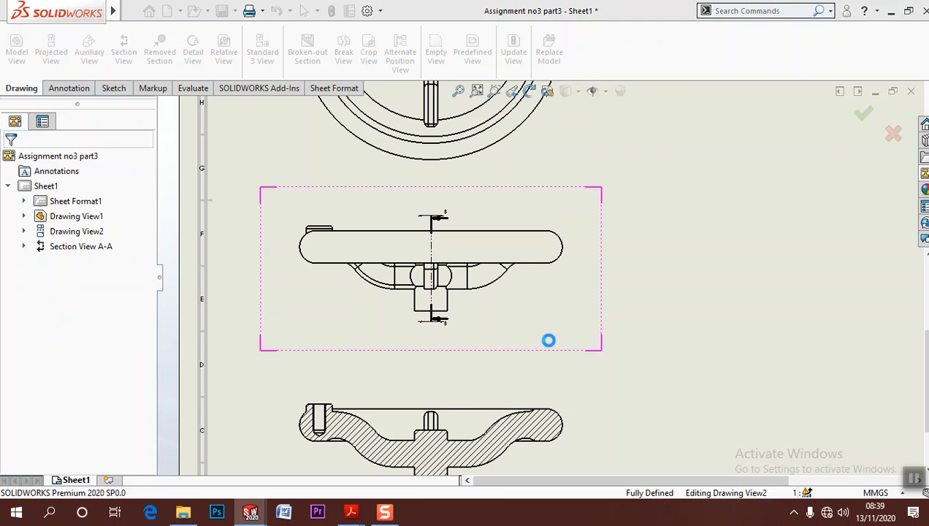
# Make section B-B a slice section and place it to the right of the projected side view
pyautogui.scroll(2, 595, 328)
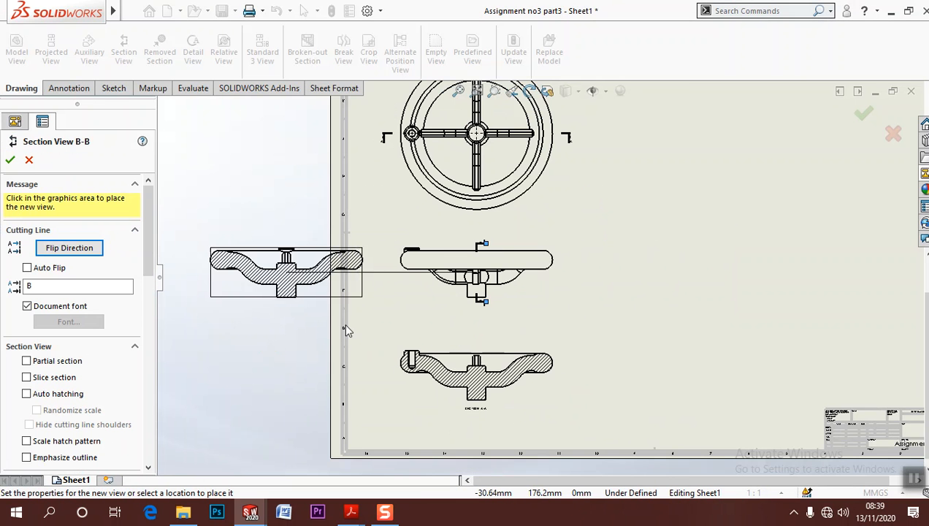
pyautogui.scroll(2, 606, 323)
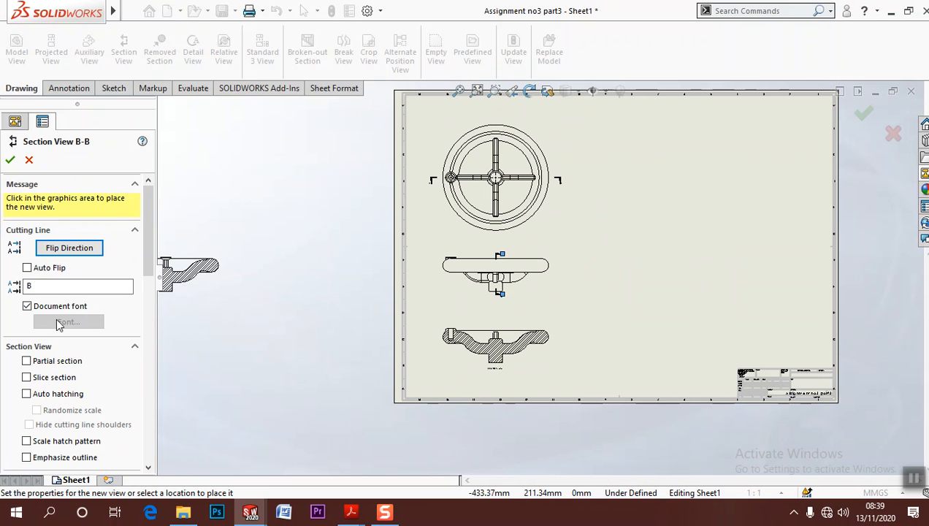
pyautogui.click(52, 384)
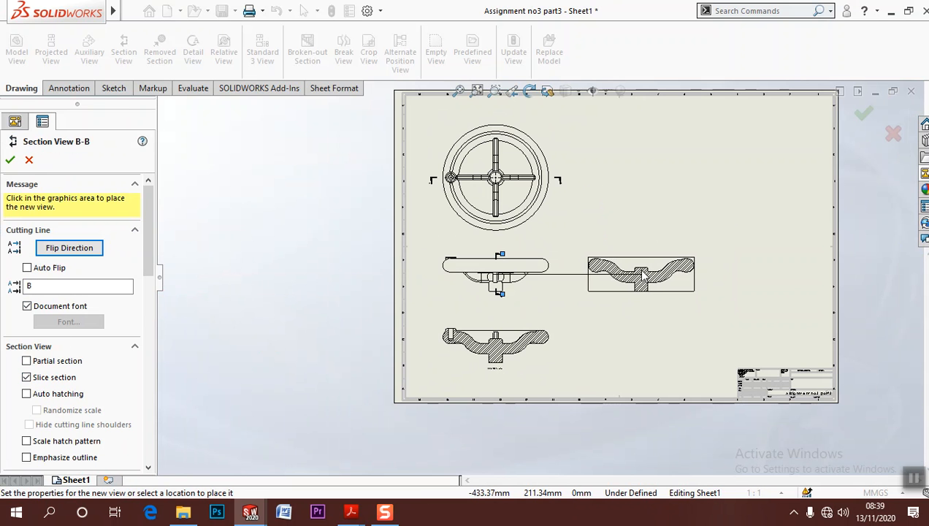
pyautogui.scroll(-2, 641, 276)
pyautogui.scroll(-1, 641, 276)
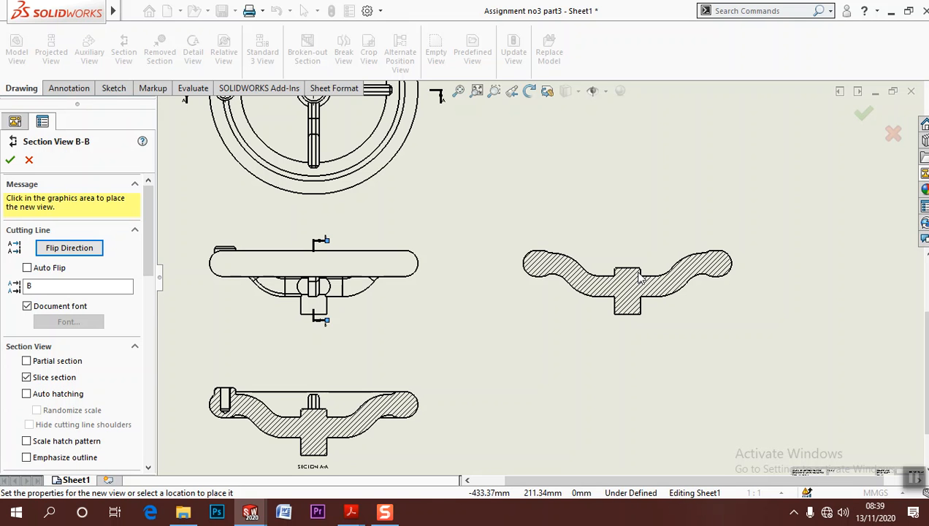
pyautogui.click(652, 276)
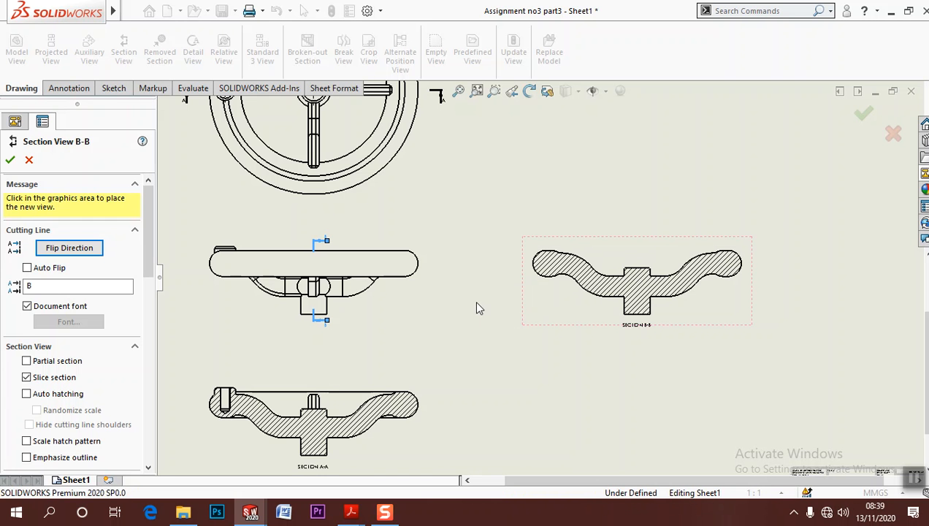
pyautogui.press('Return')
# Examine section views A-A and B-B and the layout of the views on the sheet
pyautogui.click(307, 410)
pyautogui.scroll(-3, 347, 371)
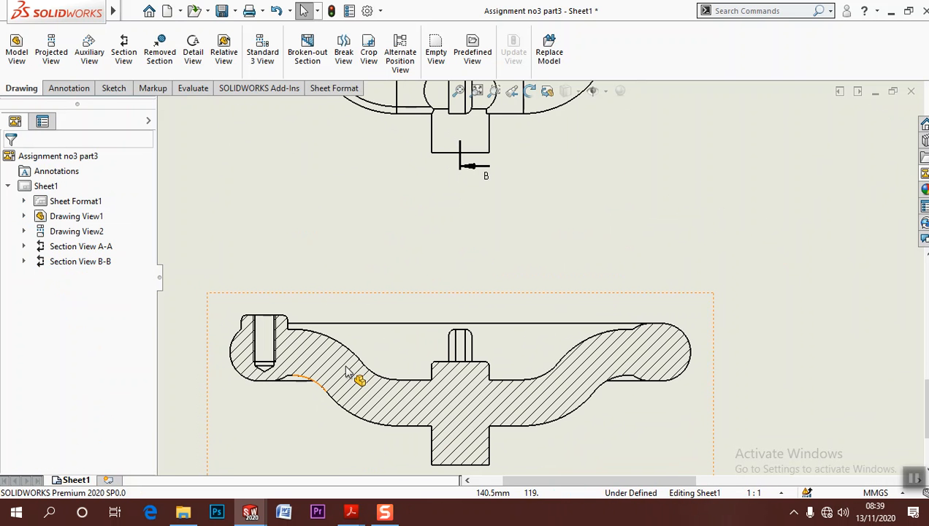
pyautogui.scroll(5, 358, 341)
pyautogui.click(740, 236)
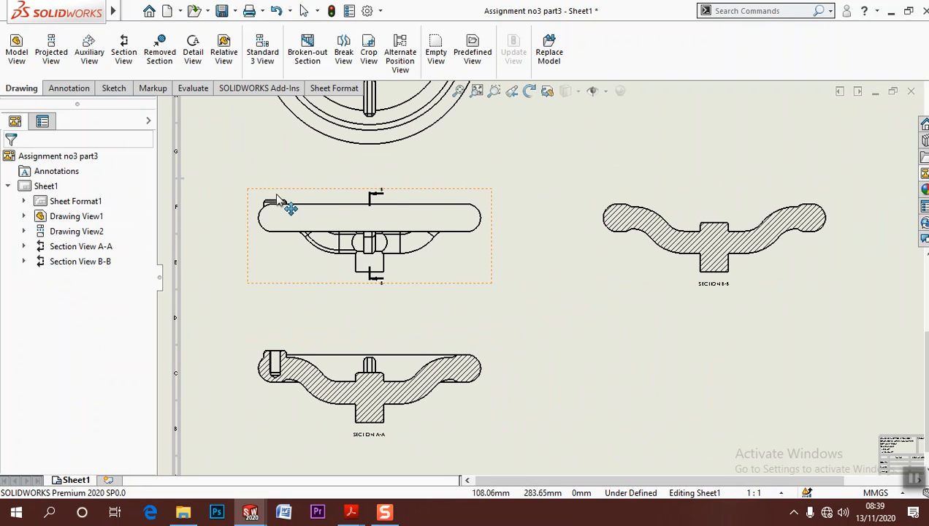
pyautogui.moveTo(683, 317)
pyautogui.mouseDown(button='middle')
pyautogui.moveTo(556, 328)
pyautogui.moveTo(553, 375)
pyautogui.mouseUp(button='middle')
pyautogui.scroll(3, 593, 321)
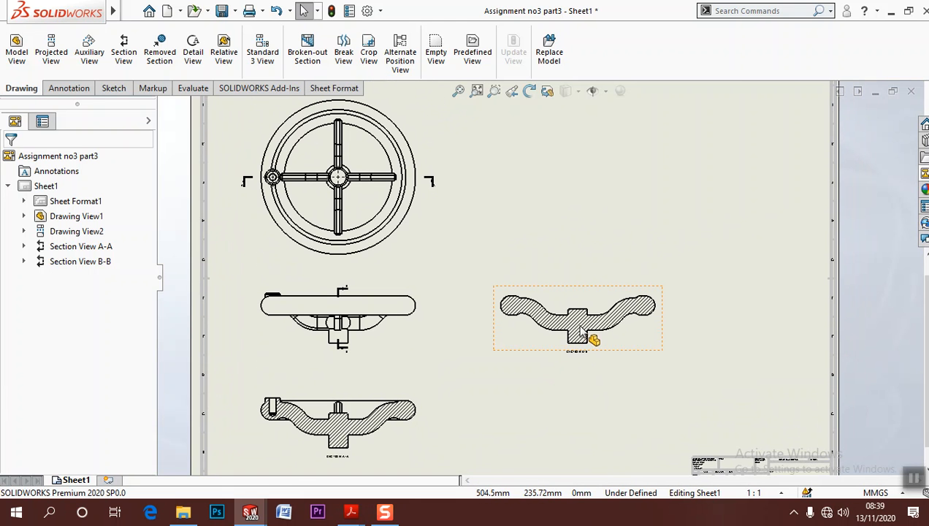
pyautogui.scroll(1, 589, 337)
pyautogui.moveTo(584, 332); pyautogui.dragTo(531, 327, button='middle')
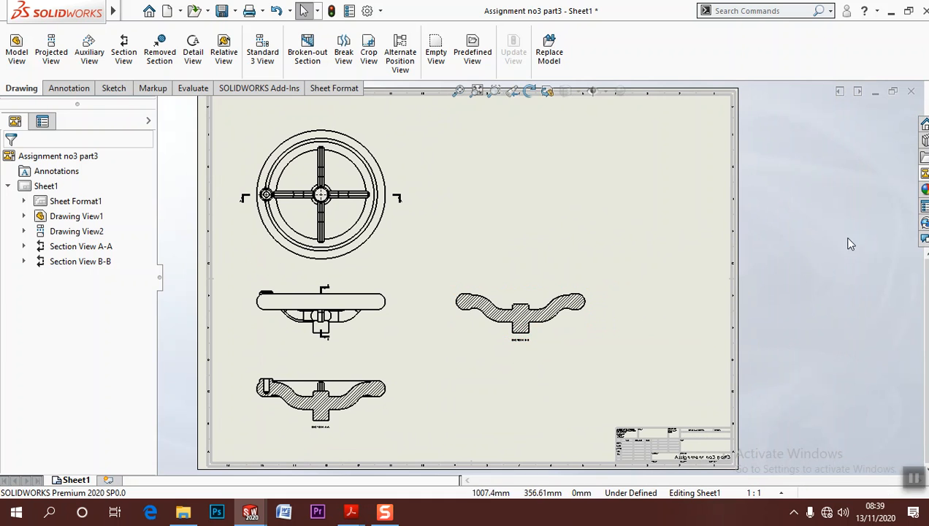
pyautogui.moveTo(471, 267); pyautogui.dragTo(528, 288, button='middle')
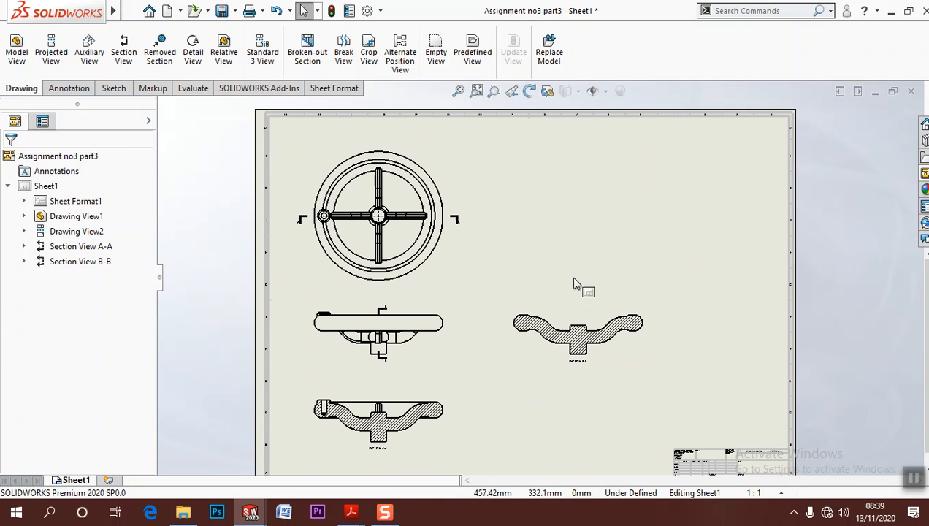
# Add a pictorial 3D view of the handwheel in the sheet's upper-right area and display it shaded with edges
pyautogui.click(924, 174)
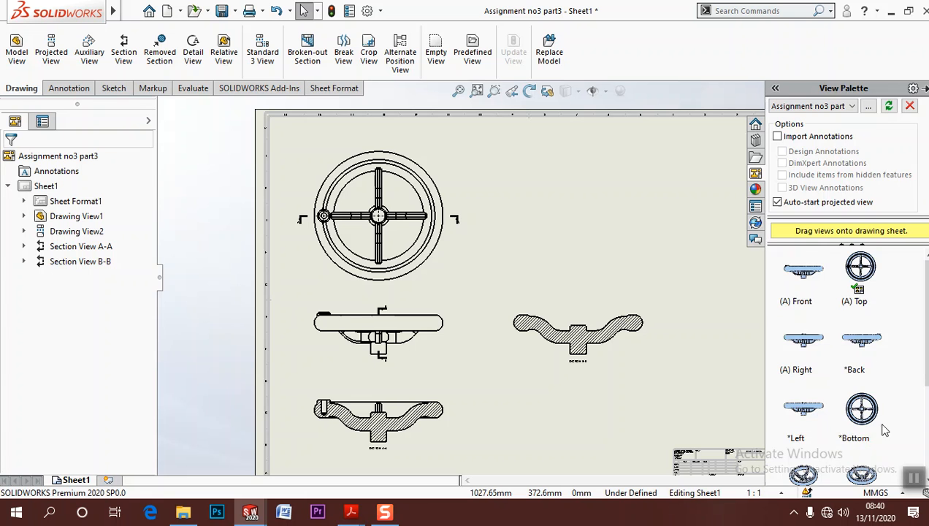
pyautogui.scroll(-3, 883, 430)
pyautogui.moveTo(796, 464); pyautogui.dragTo(666, 228)
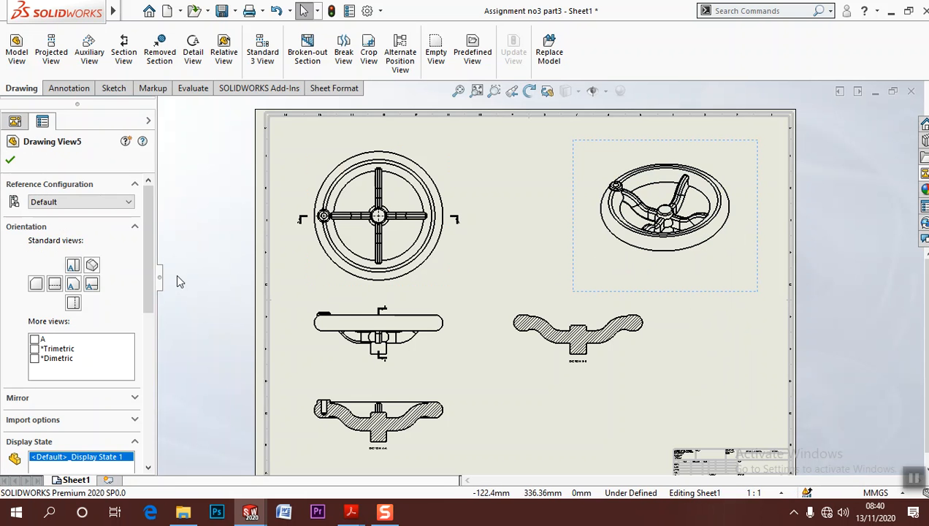
pyautogui.scroll(-5, 142, 314)
pyautogui.click(88, 268)
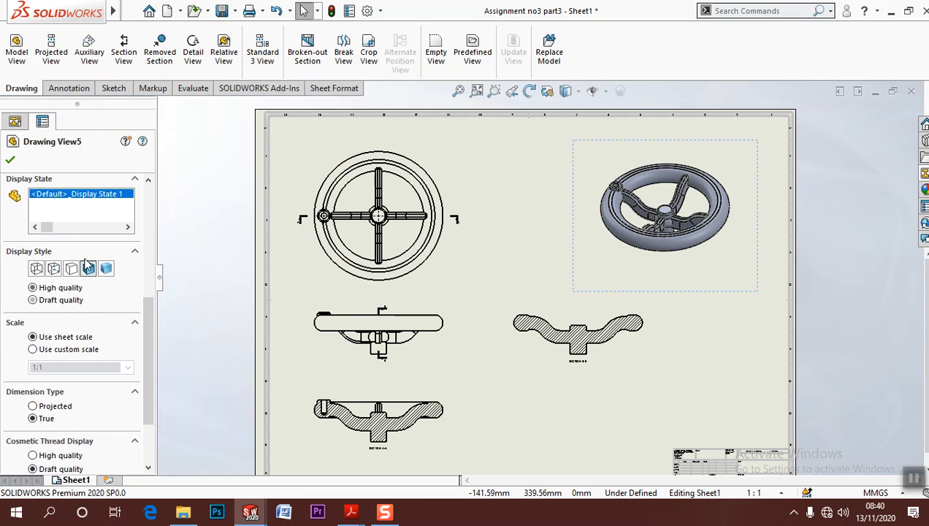
pyautogui.click(9, 161)
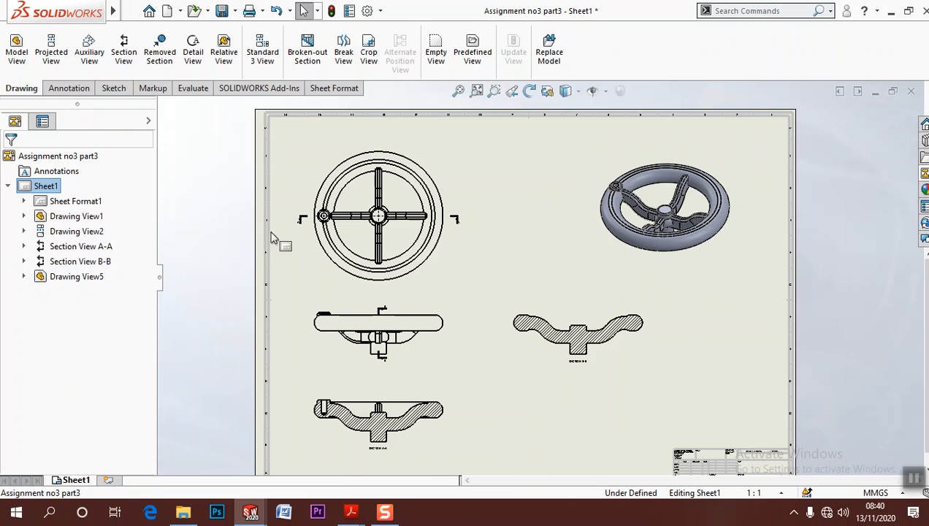
# Place a vertical section cutting line through the right spoke of the front view and put section C-C beside it
pyautogui.scroll(-3, 431, 287)
pyautogui.moveTo(450, 281); pyautogui.dragTo(473, 284, button='middle')
pyautogui.moveTo(542, 322); pyautogui.dragTo(520, 326, button='middle')
pyautogui.scroll(-3, 439, 223)
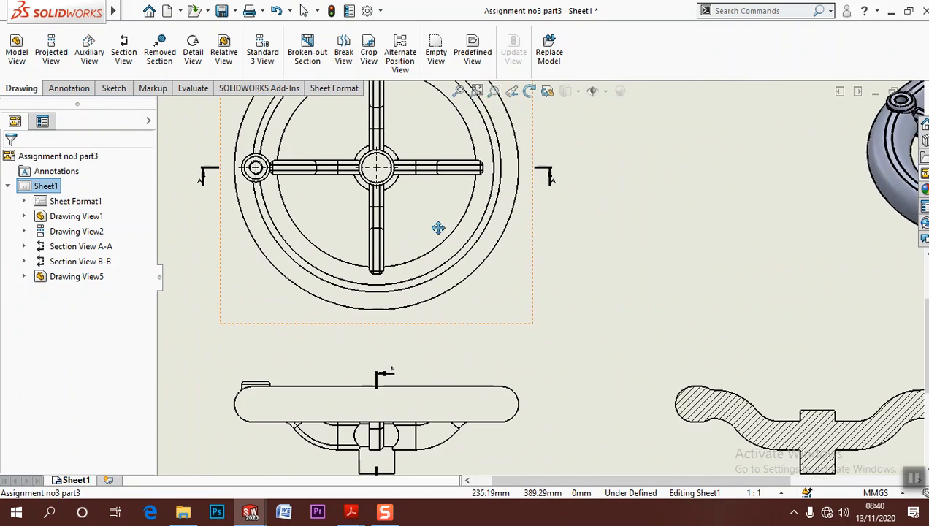
pyautogui.click(114, 52)
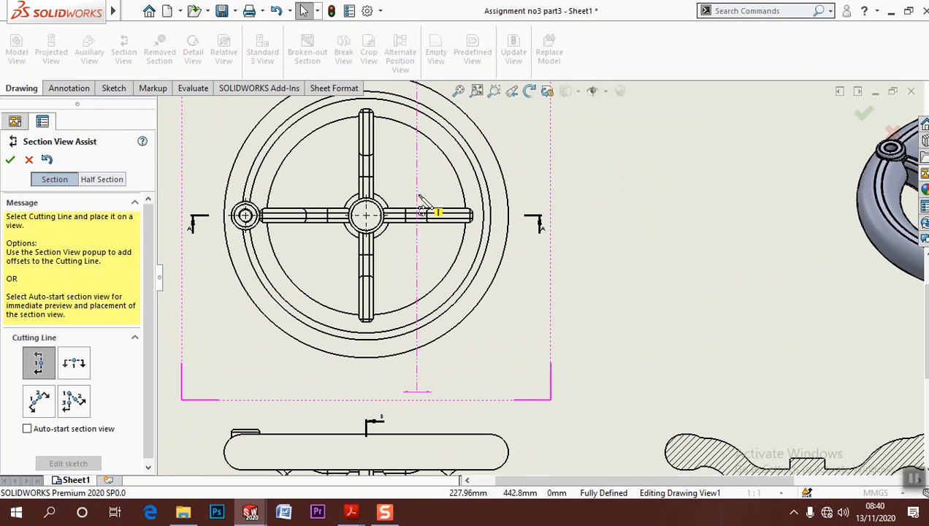
pyautogui.click(430, 217)
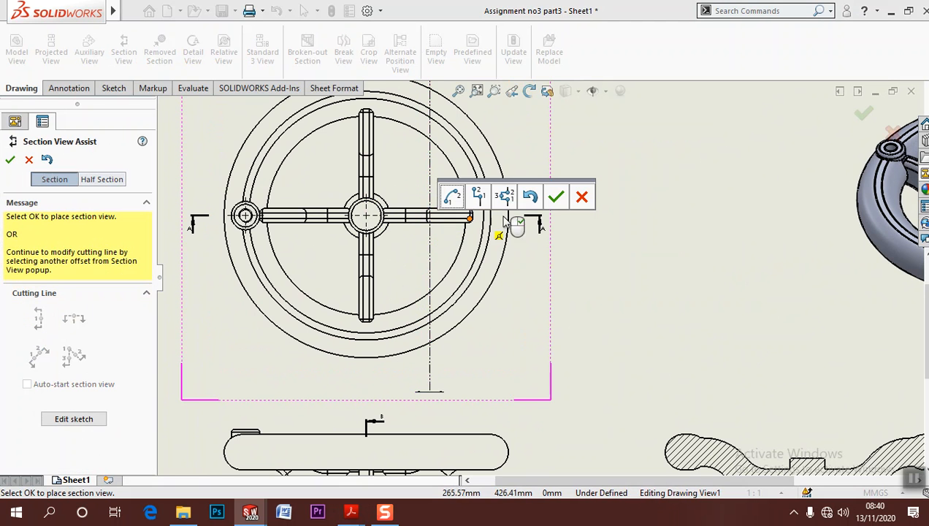
pyautogui.click(555, 197)
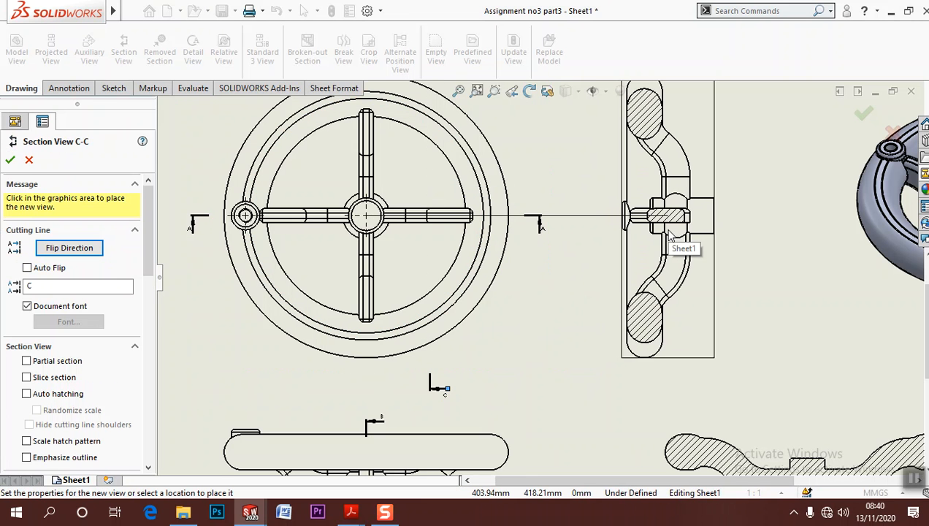
pyautogui.click(671, 232)
# Make section view C-C a slice section so that only the cut faces are drawn
pyautogui.scroll(5, 658, 234)
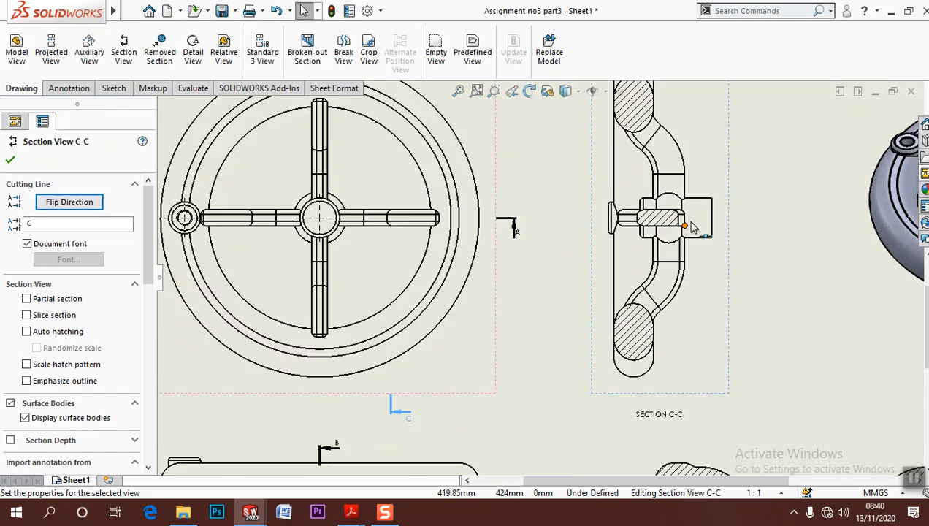
pyautogui.scroll(6, 597, 248)
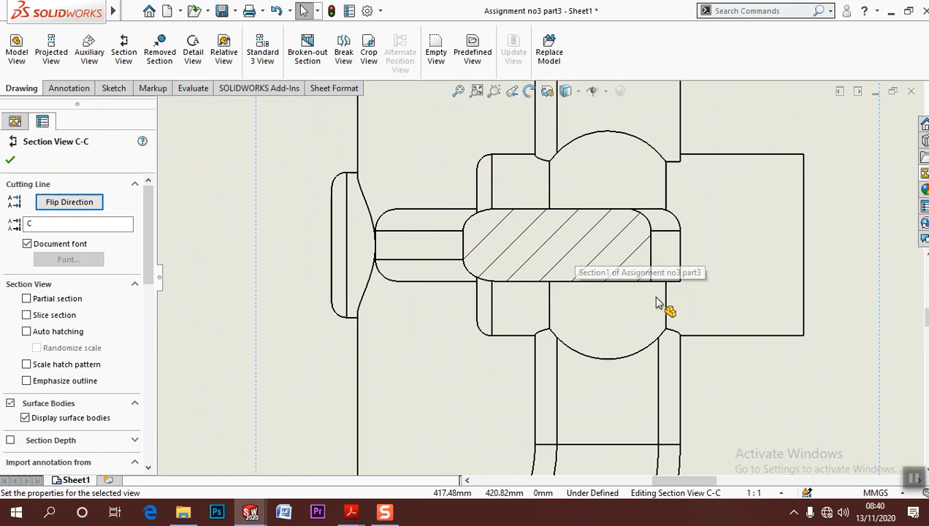
pyautogui.scroll(-10, 659, 299)
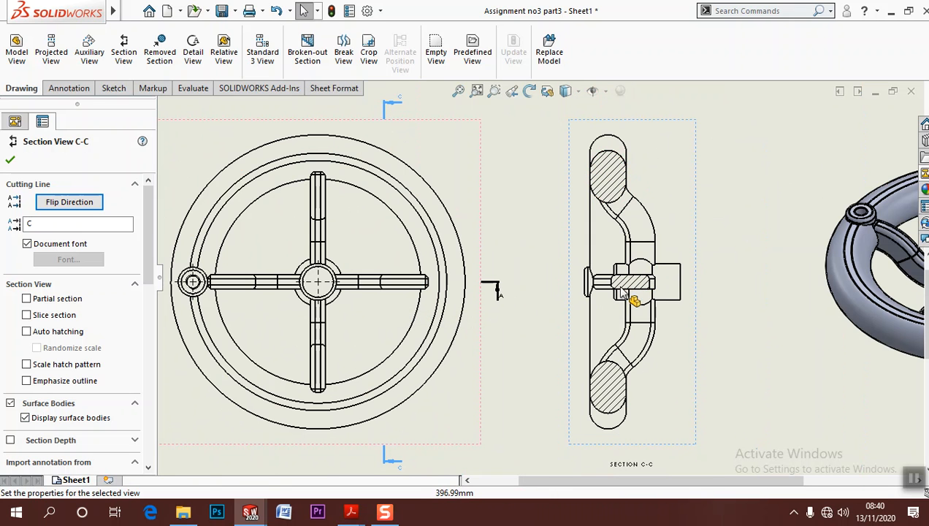
pyautogui.moveTo(511, 360); pyautogui.dragTo(510, 340, button='middle')
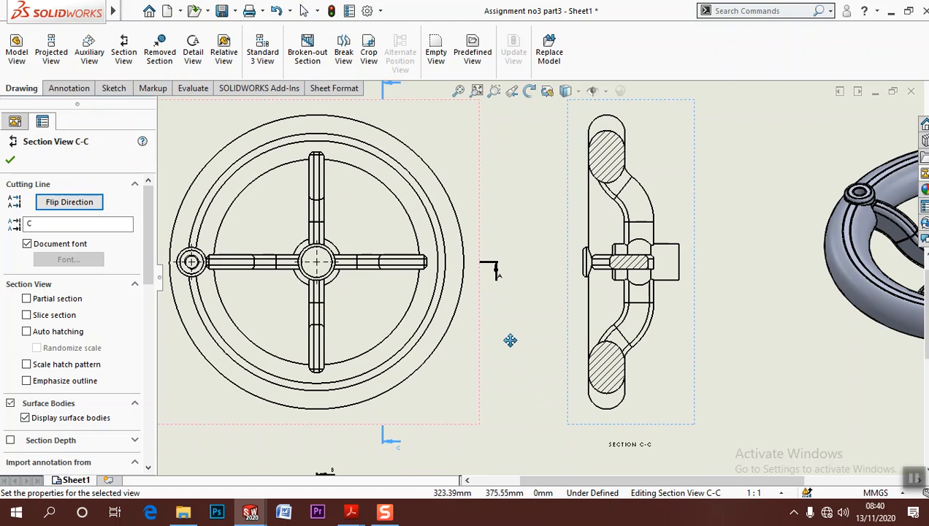
pyautogui.scroll(-2, 621, 256)
pyautogui.scroll(-1, 560, 292)
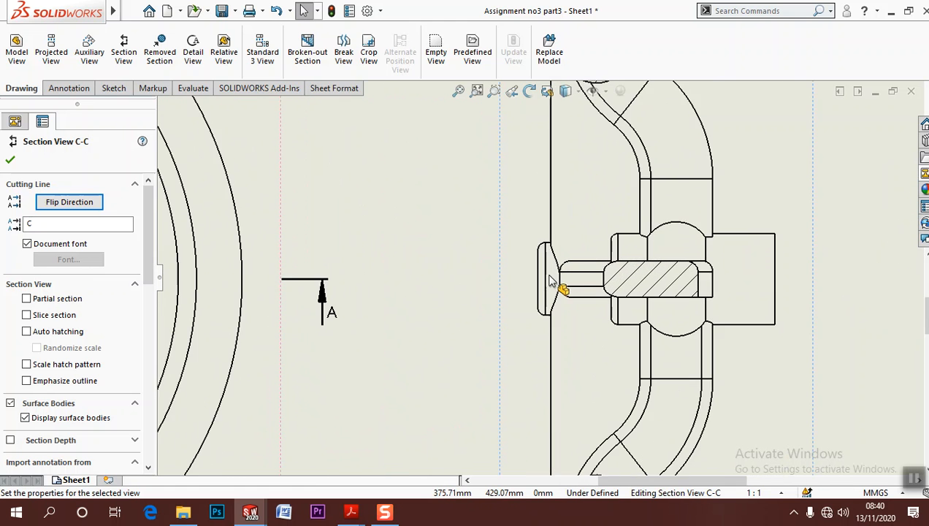
pyautogui.scroll(3, 593, 290)
pyautogui.click(617, 327)
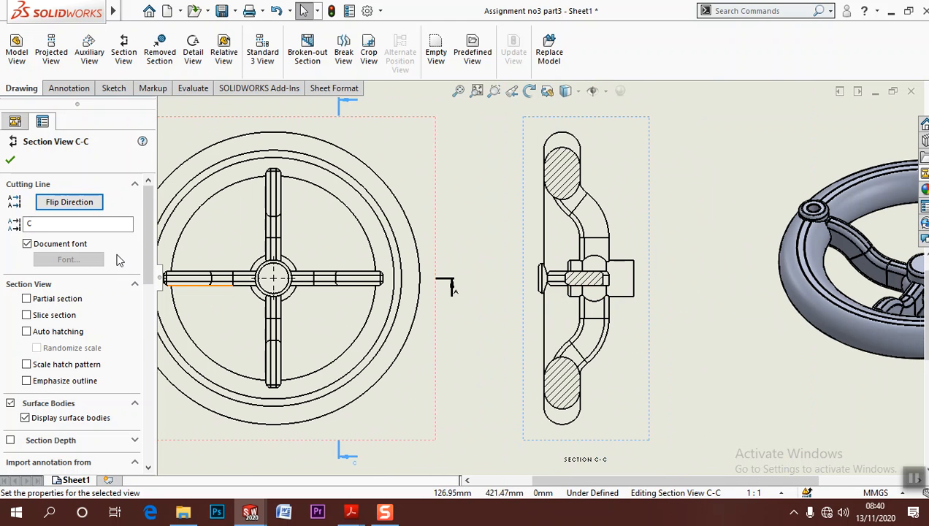
pyautogui.click(43, 316)
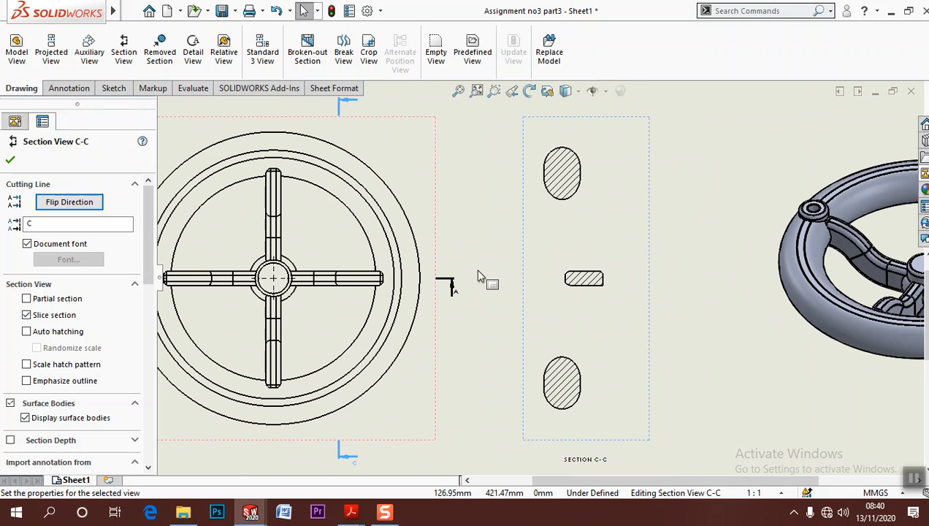
pyautogui.click(492, 338)
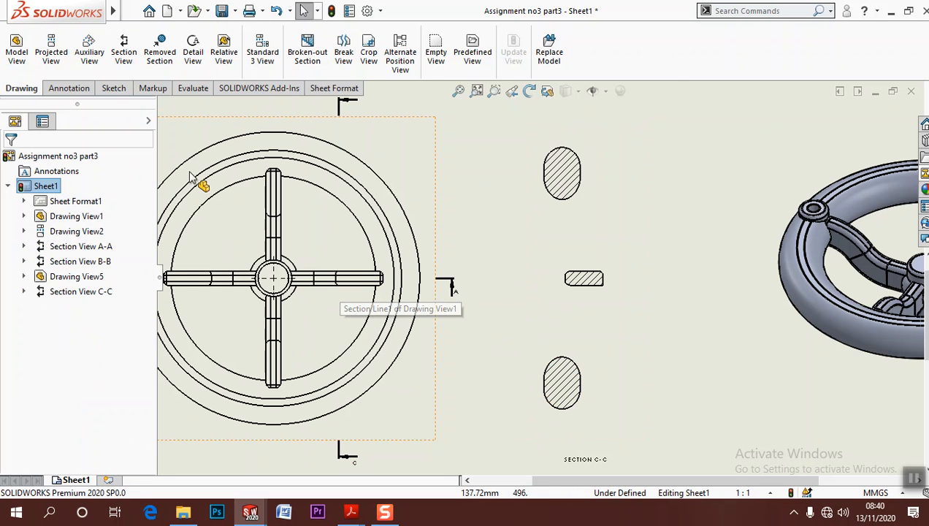
# Add the note "spoke" below the middle hatched profile in section C-C
pyautogui.click(66, 88)
pyautogui.click(160, 49)
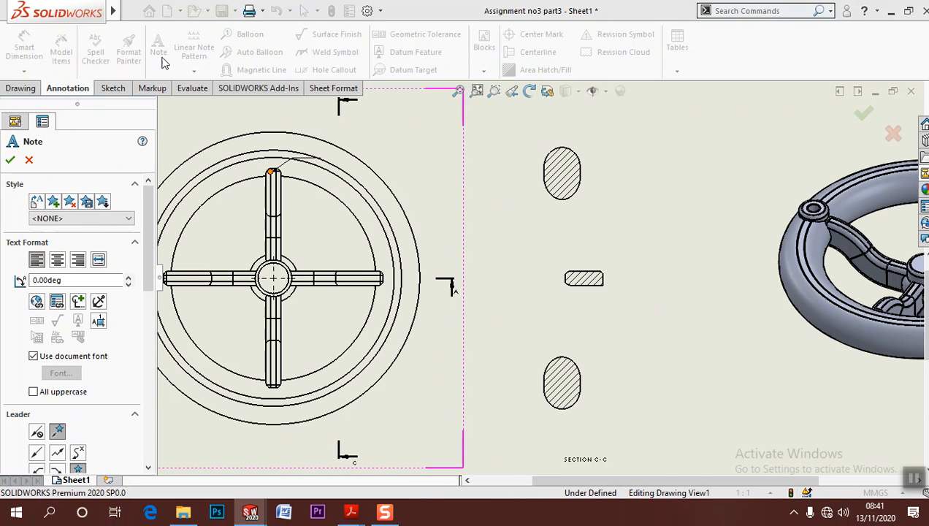
pyautogui.click(11, 160)
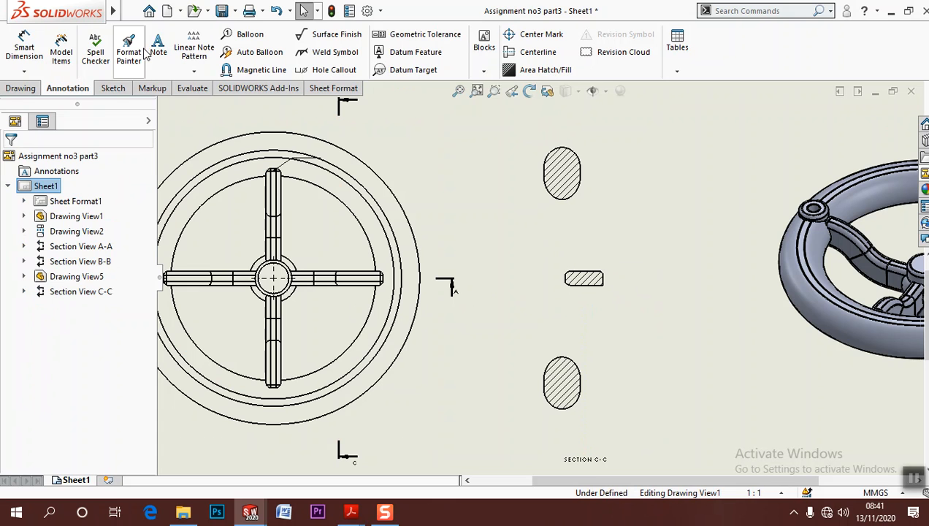
pyautogui.click(157, 48)
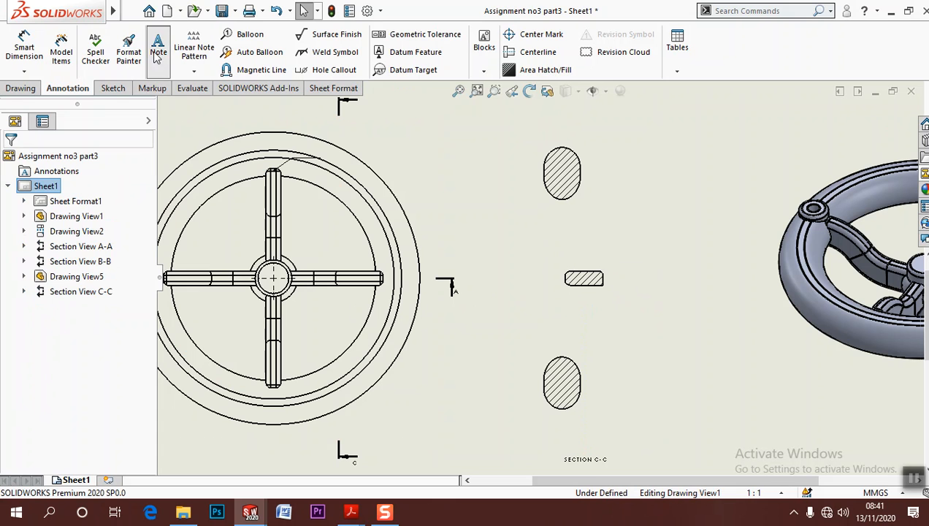
pyautogui.click(574, 308)
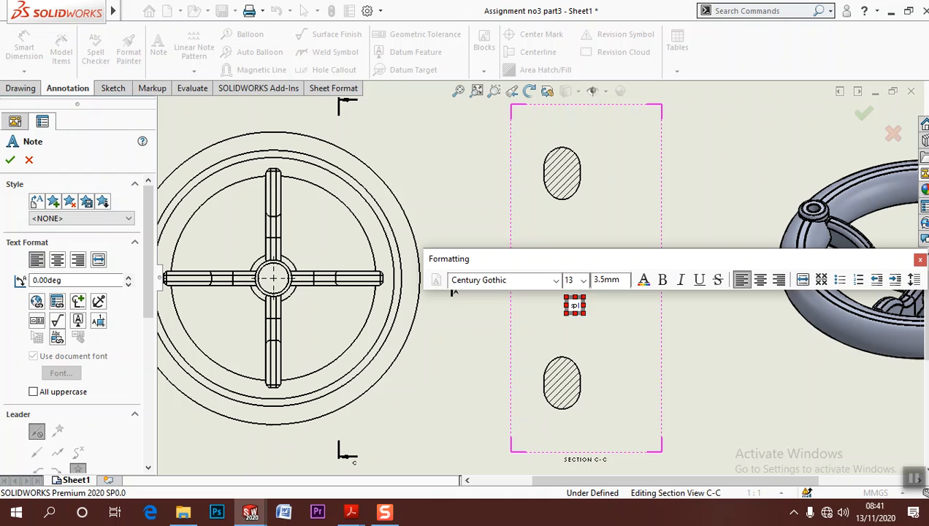
pyautogui.click(657, 319)
# Add the note "handel" below the lower oval profile in section C-C and finish placing notes
pyautogui.scroll(-2, 522, 329)
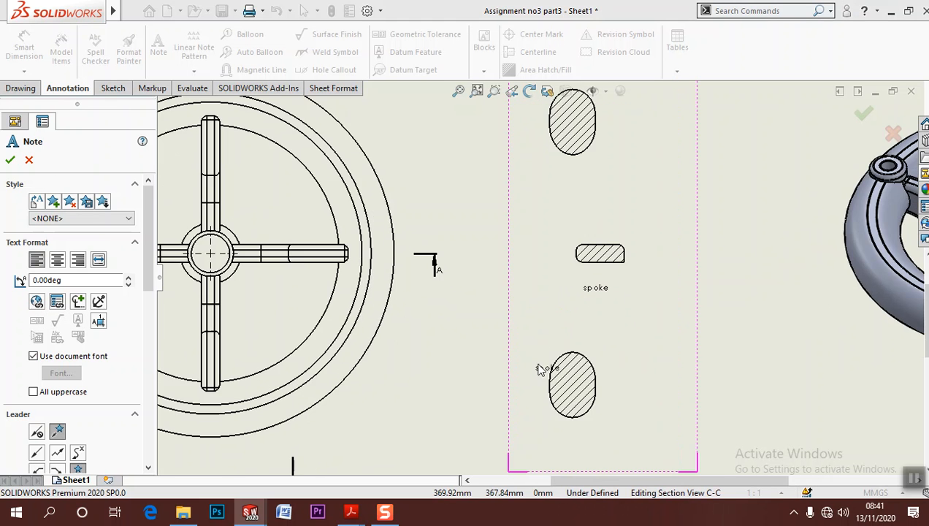
pyautogui.scroll(-1, 566, 426)
pyautogui.moveTo(566, 426); pyautogui.dragTo(564, 352, button='middle')
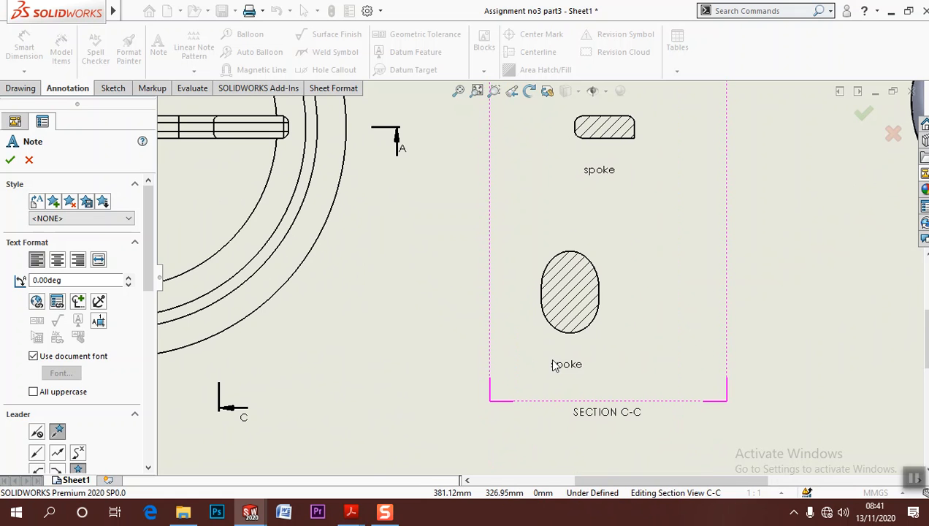
pyautogui.click(561, 358)
pyautogui.write('handel')
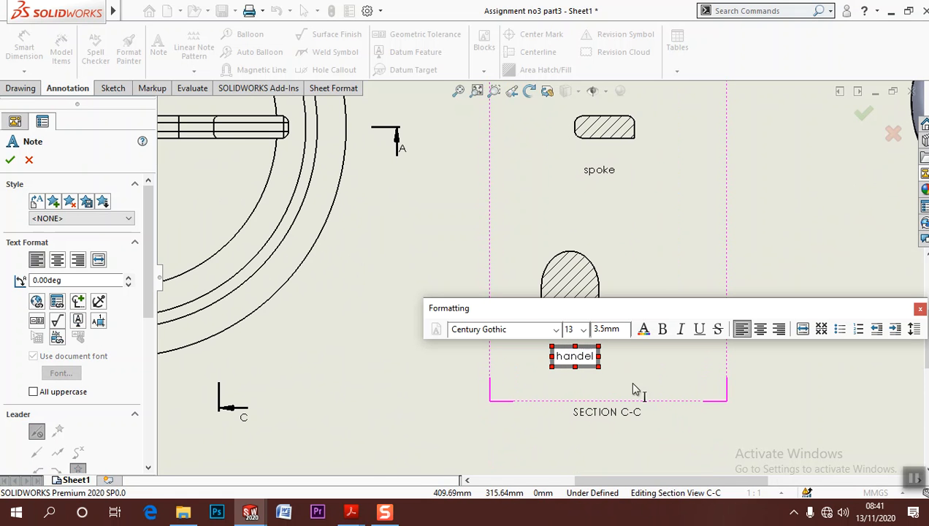
pyautogui.click(714, 407)
pyautogui.scroll(3, 741, 371)
pyautogui.moveTo(638, 320); pyautogui.dragTo(710, 240, button='middle')
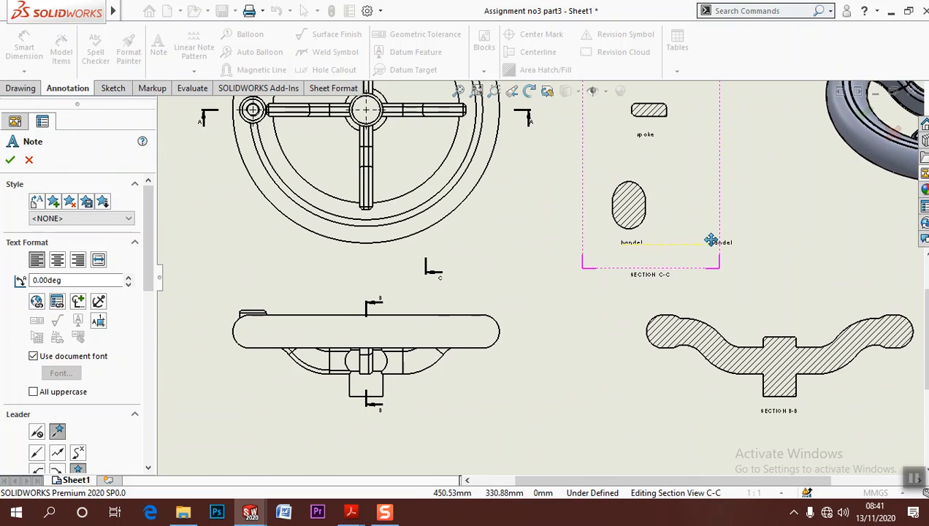
pyautogui.scroll(1, 580, 278)
pyautogui.moveTo(563, 278); pyautogui.dragTo(549, 282, button='middle')
pyautogui.press('Escape')
# Try to insert the hub's model dimensions into section view B-B using Model Items
pyautogui.scroll(2, 608, 310)
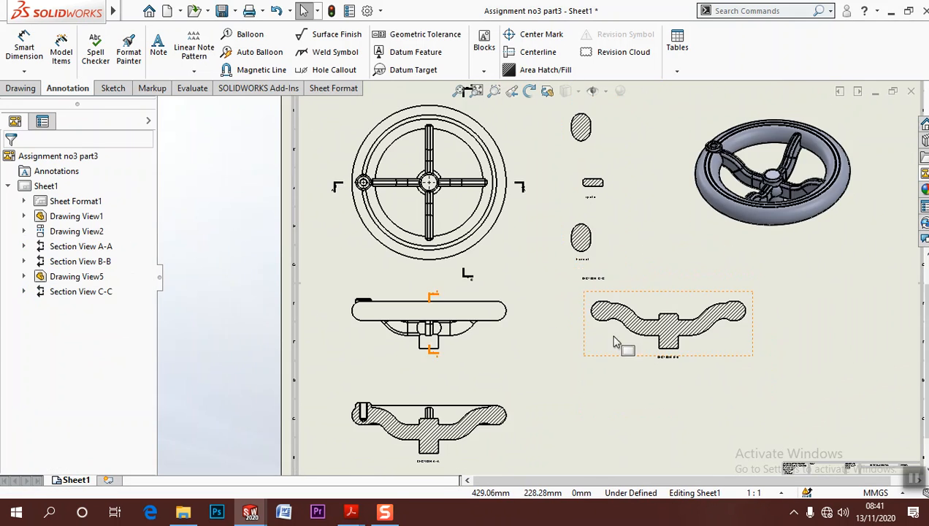
pyautogui.scroll(-3, 674, 352)
pyautogui.scroll(1, 601, 311)
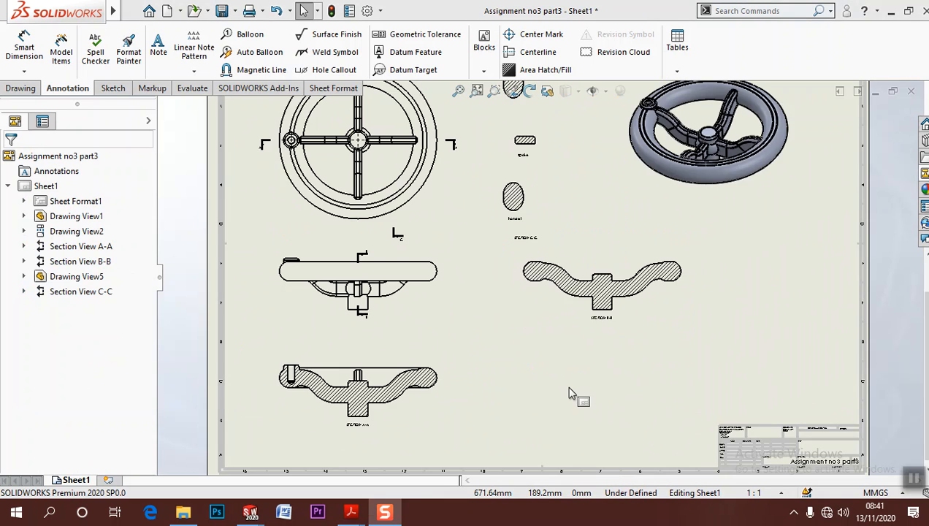
pyautogui.scroll(2, 572, 393)
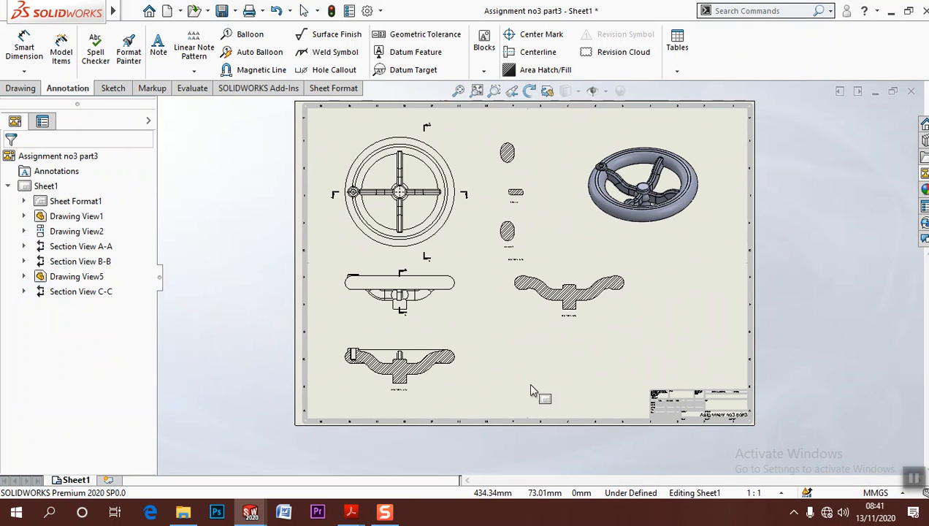
pyautogui.click(69, 65)
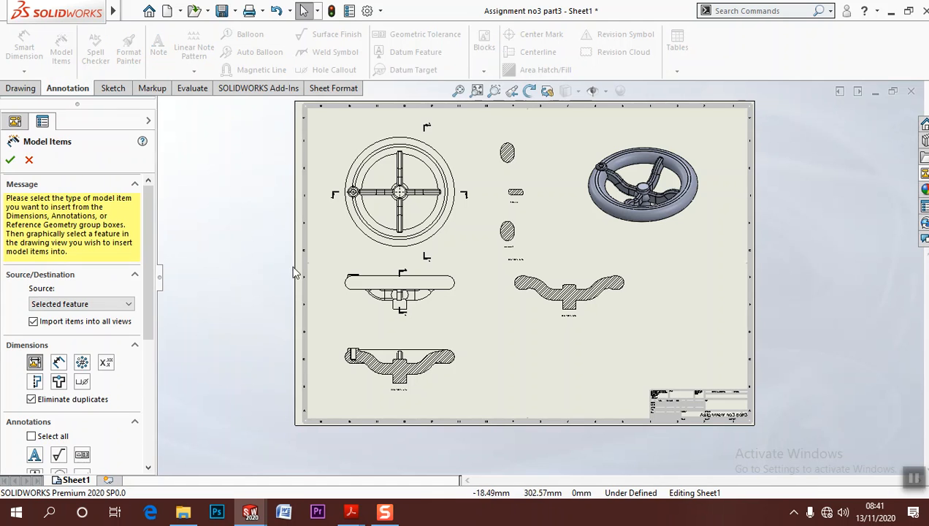
pyautogui.scroll(-3, 541, 341)
pyautogui.click(547, 311)
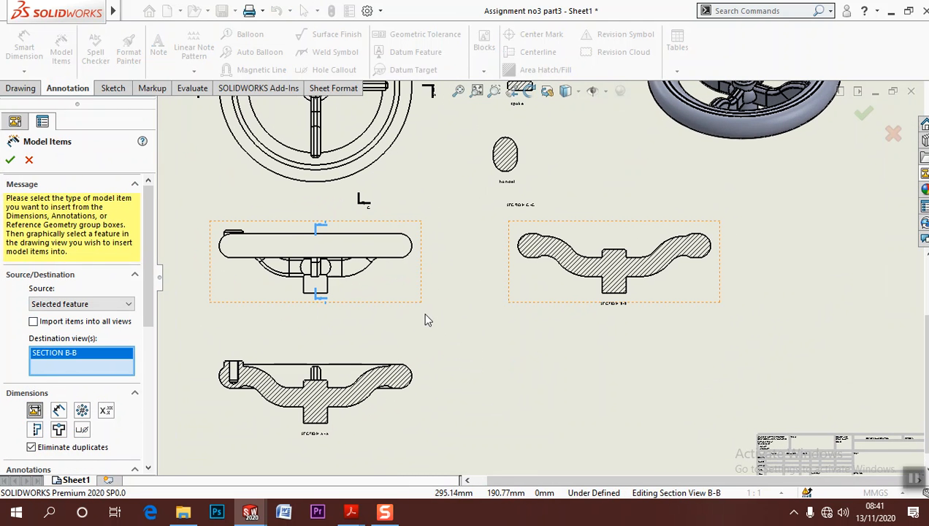
pyautogui.click(599, 294)
pyautogui.scroll(-2, 577, 277)
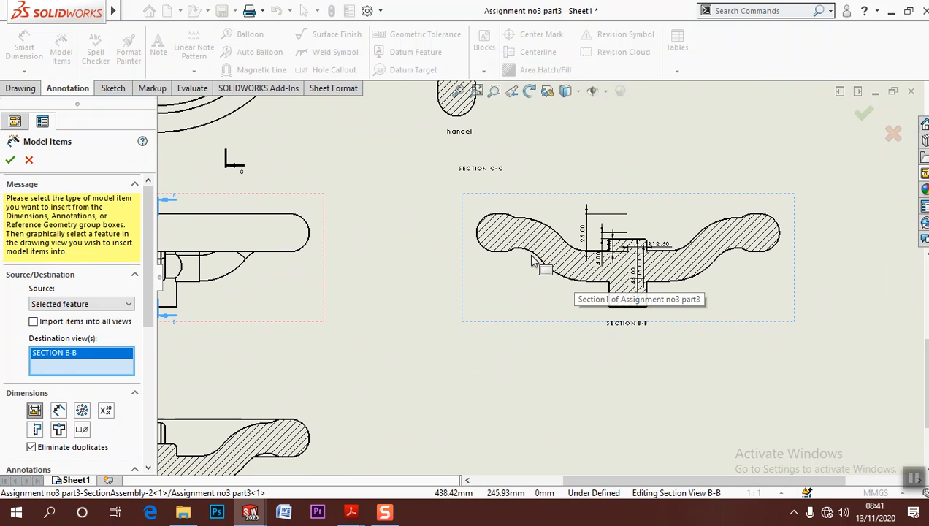
pyautogui.click(502, 253)
pyautogui.click(403, 306)
# Try to insert model dimensions for the curved spoke in the projected side view and for the hole in section A-A
pyautogui.scroll(1, 410, 303)
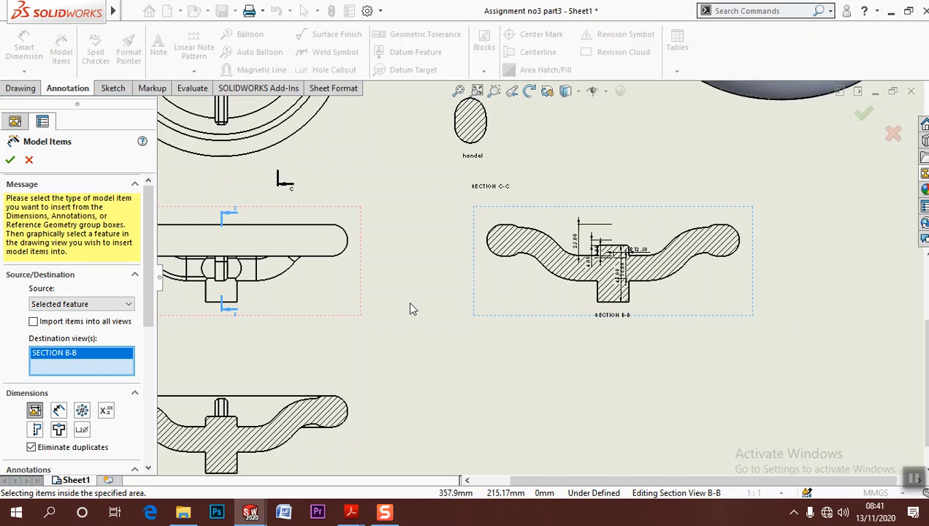
pyautogui.scroll(3, 379, 307)
pyautogui.scroll(-3, 353, 306)
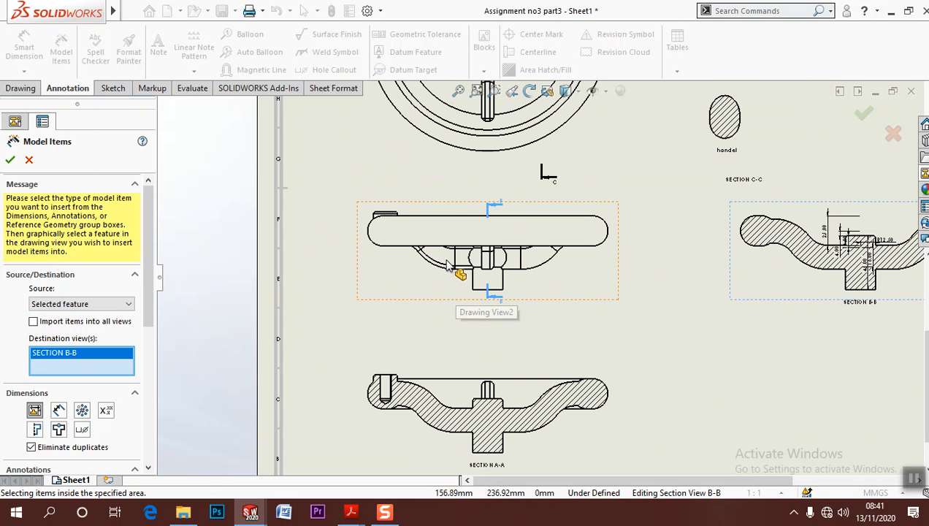
pyautogui.click(447, 267)
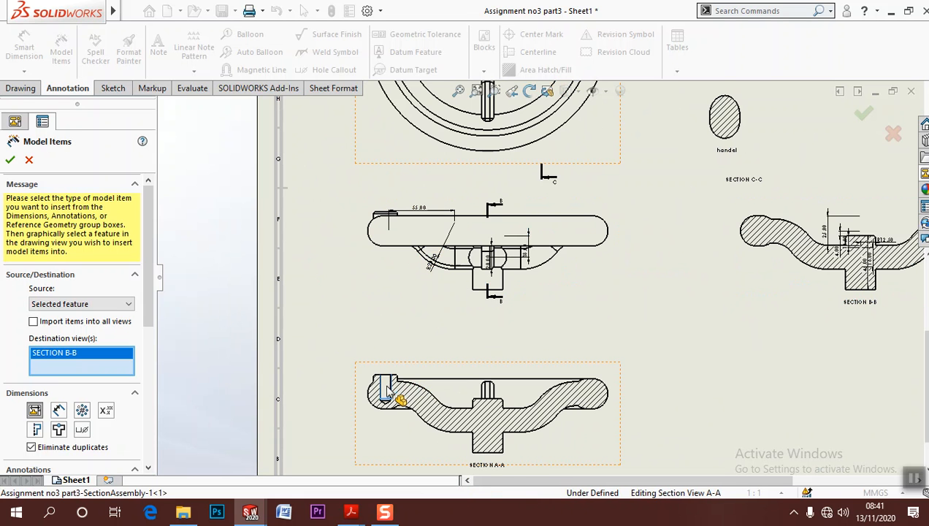
pyautogui.scroll(-6, 425, 400)
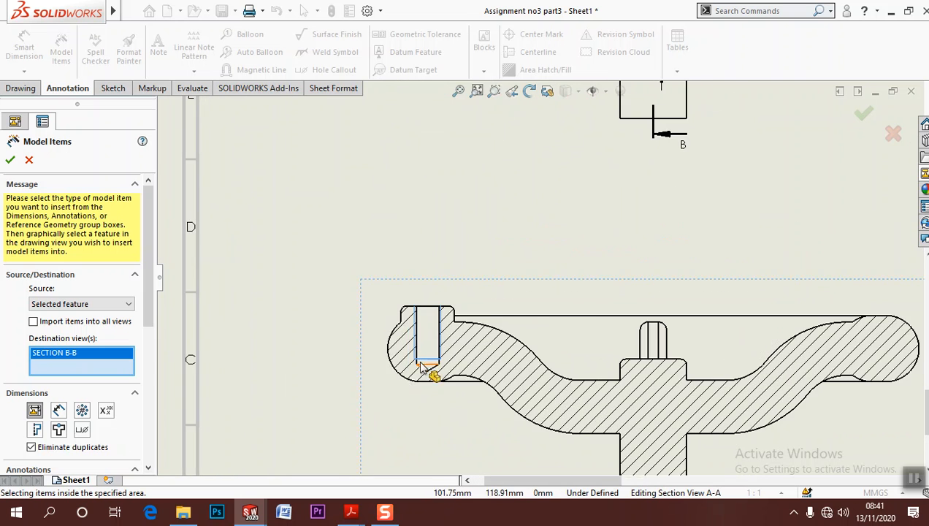
pyautogui.moveTo(147, 336)
pyautogui.mouseDown()
pyautogui.moveTo(150, 467)
pyautogui.moveTo(153, 417)
pyautogui.mouseUp()
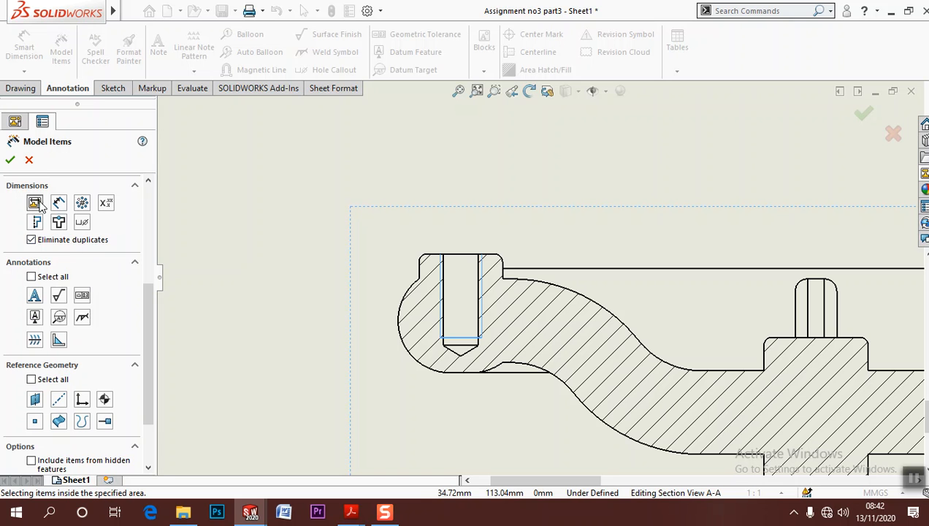
pyautogui.click(28, 161)
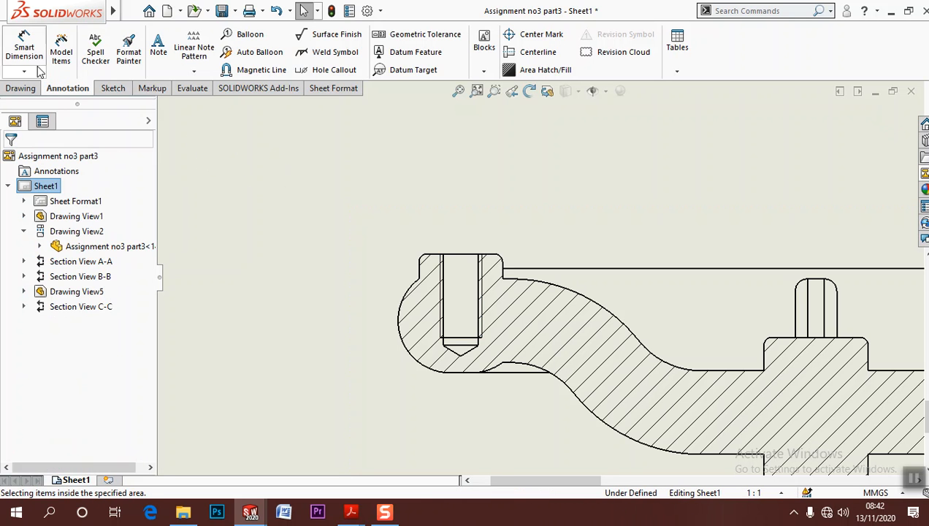
pyautogui.click(24, 48)
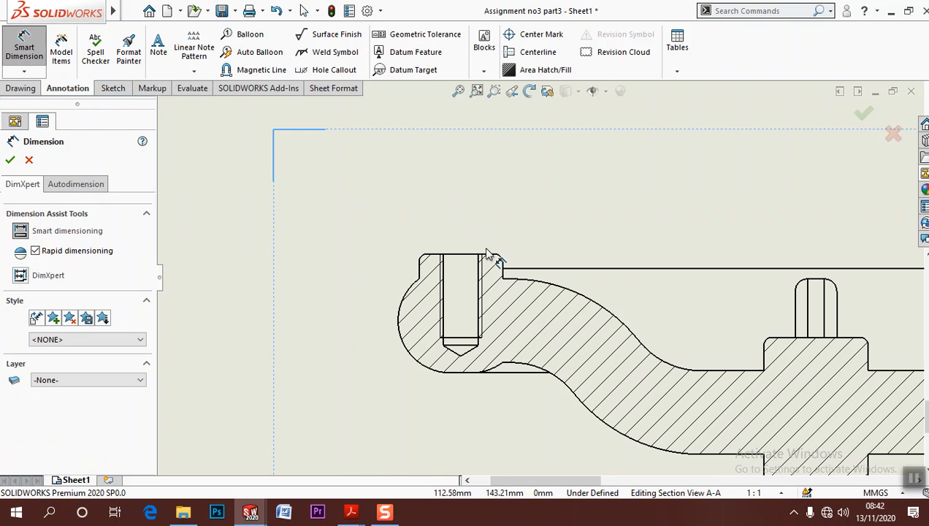
pyautogui.click(445, 284)
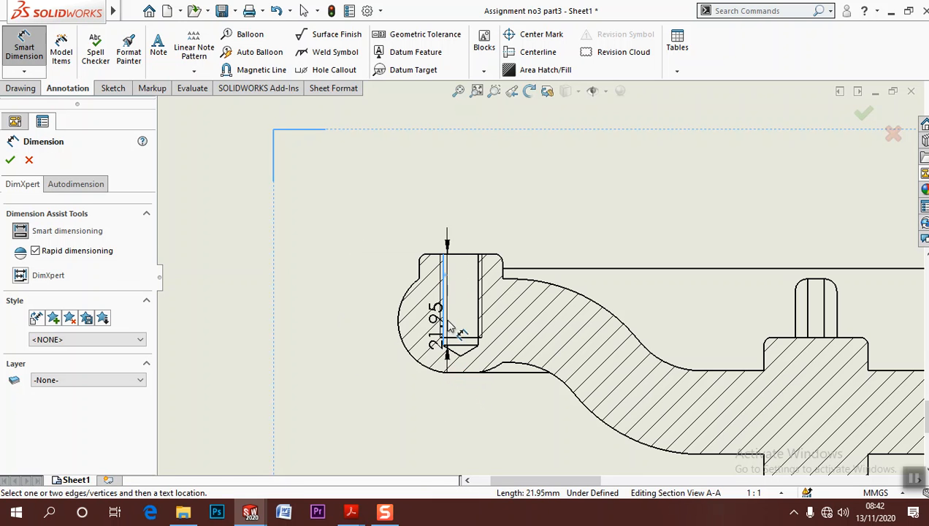
pyautogui.press('Escape')
# Add a hole callout to the M10x1.25 tapped hole in section A-A and place its text above and outside the rim
pyautogui.click(24, 71)
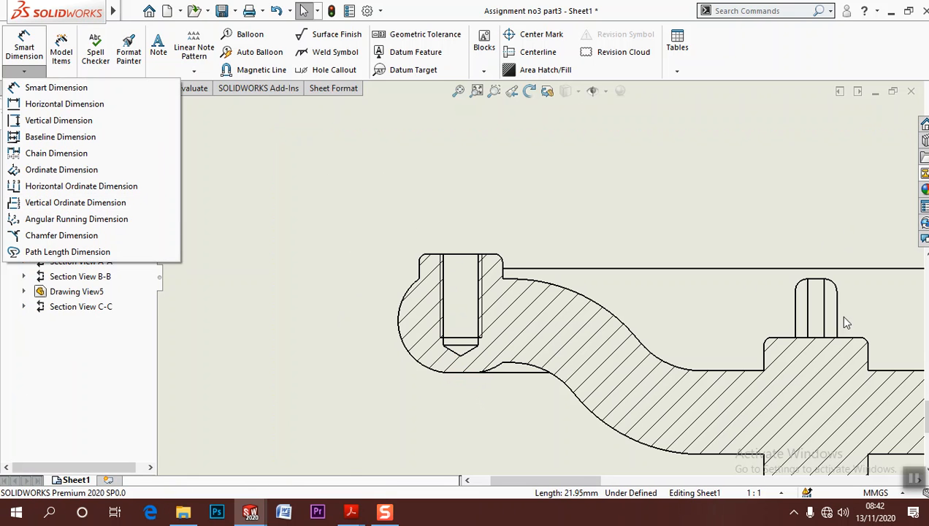
pyautogui.click(915, 479)
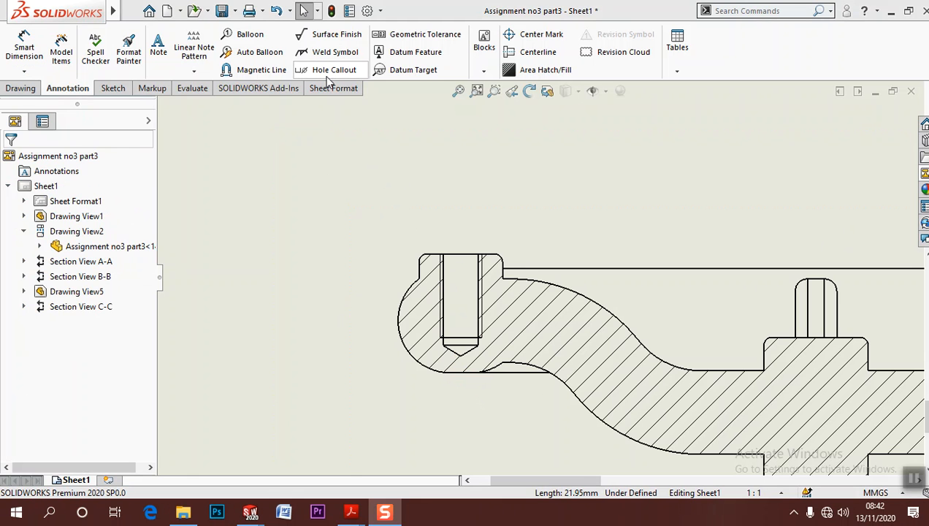
pyautogui.click(330, 73)
pyautogui.click(443, 271)
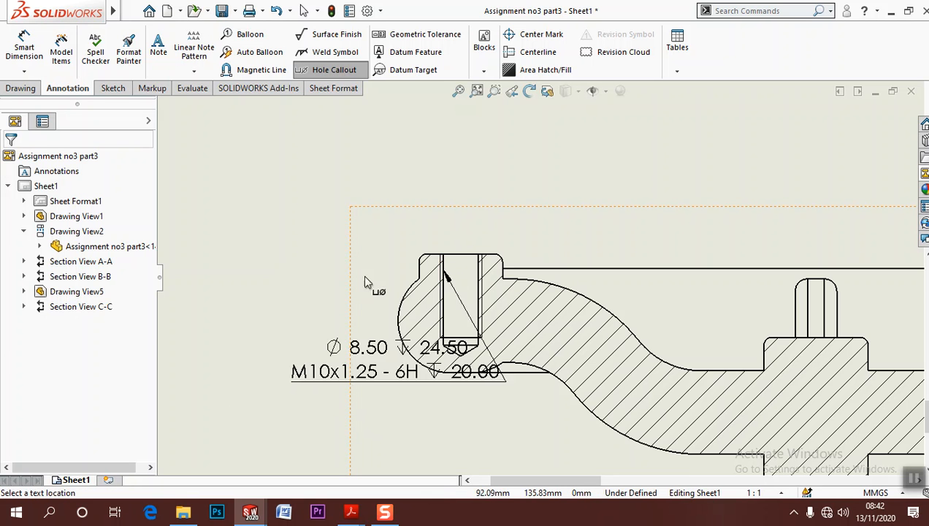
pyautogui.click(270, 284)
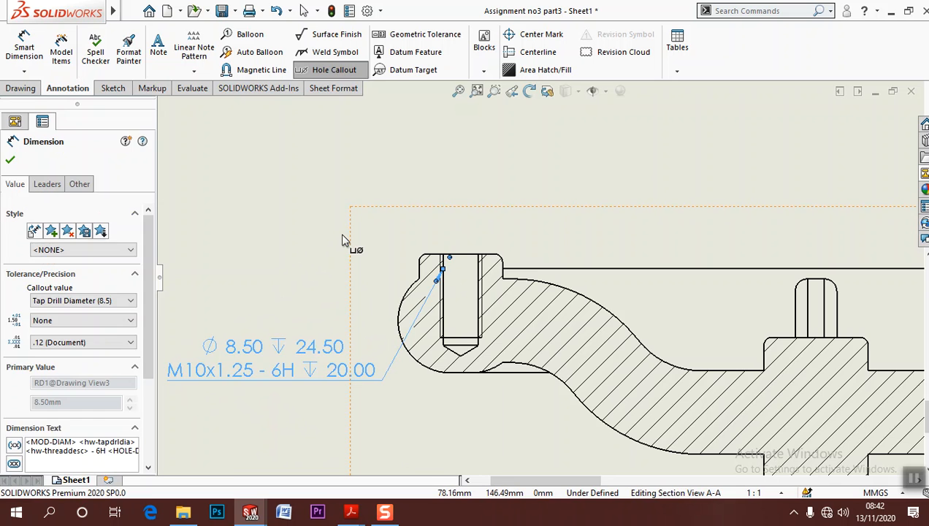
pyautogui.press('Escape')
pyautogui.scroll(3, 345, 240)
pyautogui.moveTo(387, 310)
pyautogui.mouseDown()
pyautogui.moveTo(383, 197)
pyautogui.moveTo(376, 228)
pyautogui.mouseUp()
pyautogui.click(409, 307)
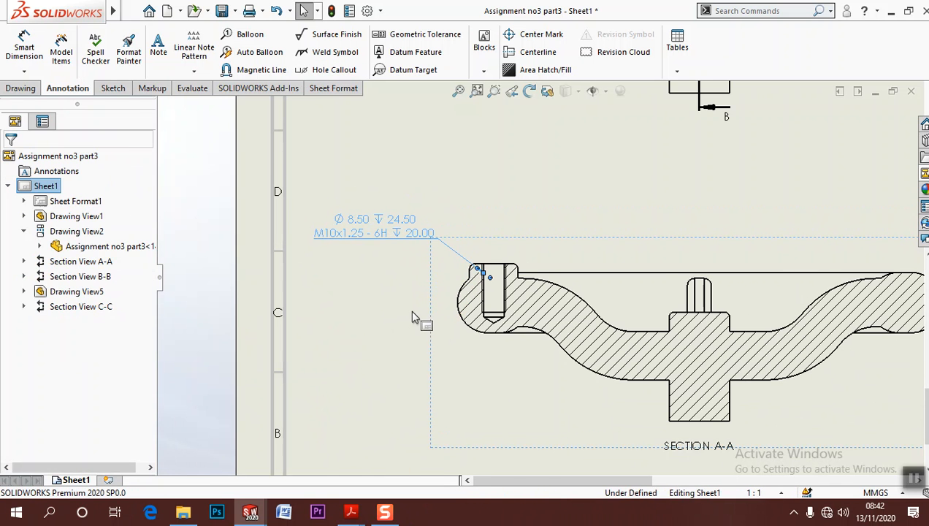
# Show Sketch1 of the Revolve1 feature in section view C-C
pyautogui.scroll(2, 409, 306)
pyautogui.moveTo(394, 307)
pyautogui.mouseDown(button='middle')
pyautogui.moveTo(259, 410)
pyautogui.moveTo(264, 397)
pyautogui.mouseUp(button='middle')
pyautogui.moveTo(508, 301); pyautogui.dragTo(411, 249, button='middle')
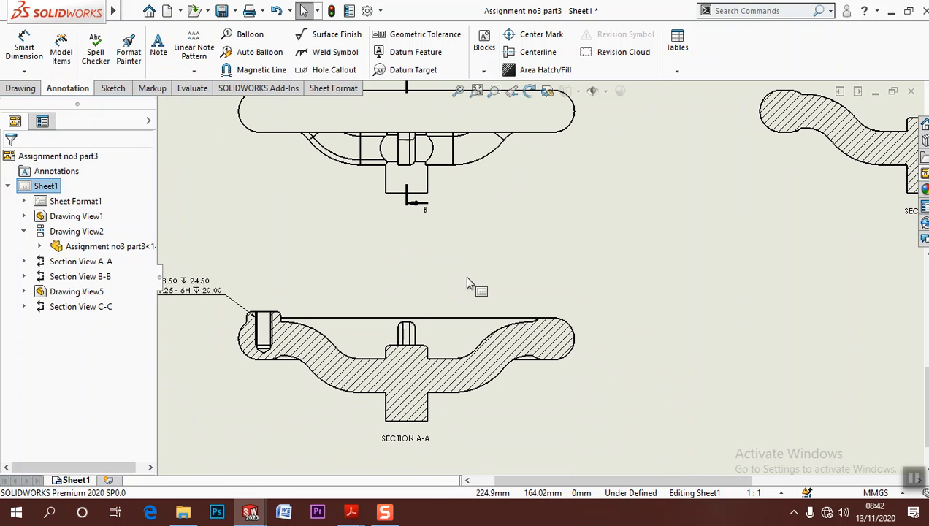
pyautogui.scroll(2, 668, 345)
pyautogui.moveTo(639, 332)
pyautogui.mouseDown(button='middle')
pyautogui.moveTo(574, 288)
pyautogui.moveTo(609, 334)
pyautogui.moveTo(633, 334)
pyautogui.mouseUp(button='middle')
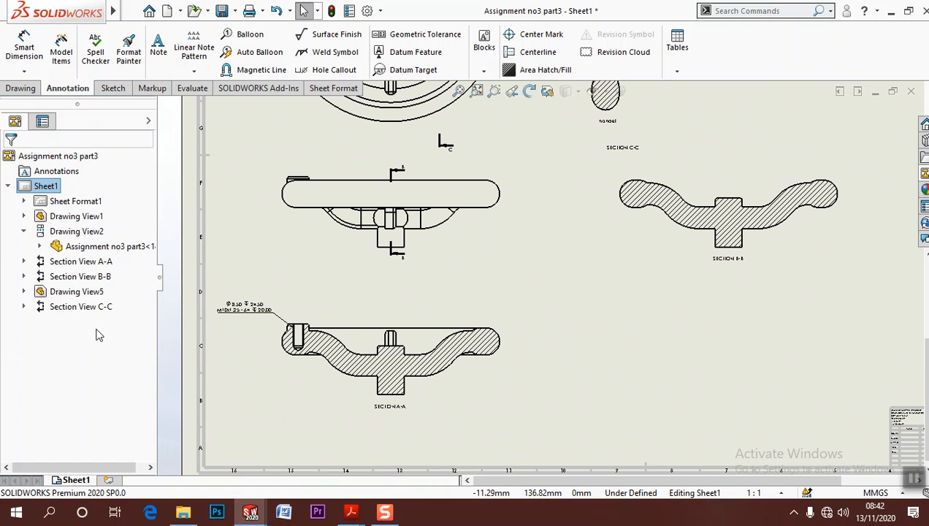
pyautogui.click(24, 307)
pyautogui.click(39, 337)
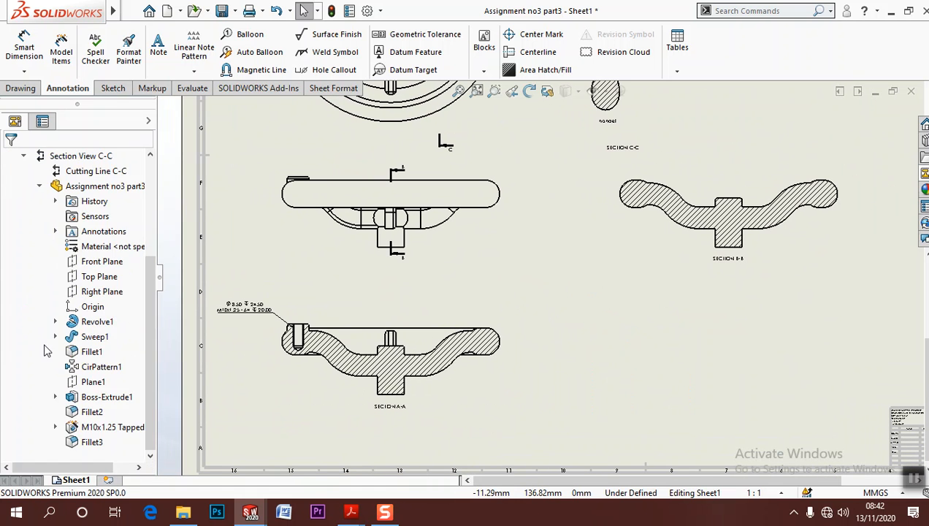
pyautogui.click(54, 322)
pyautogui.click(102, 337)
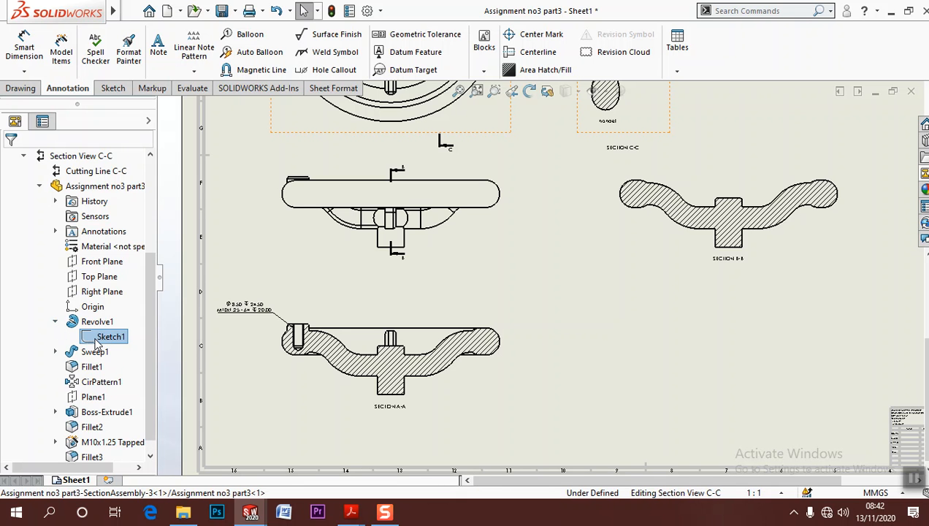
pyautogui.rightClick(108, 341)
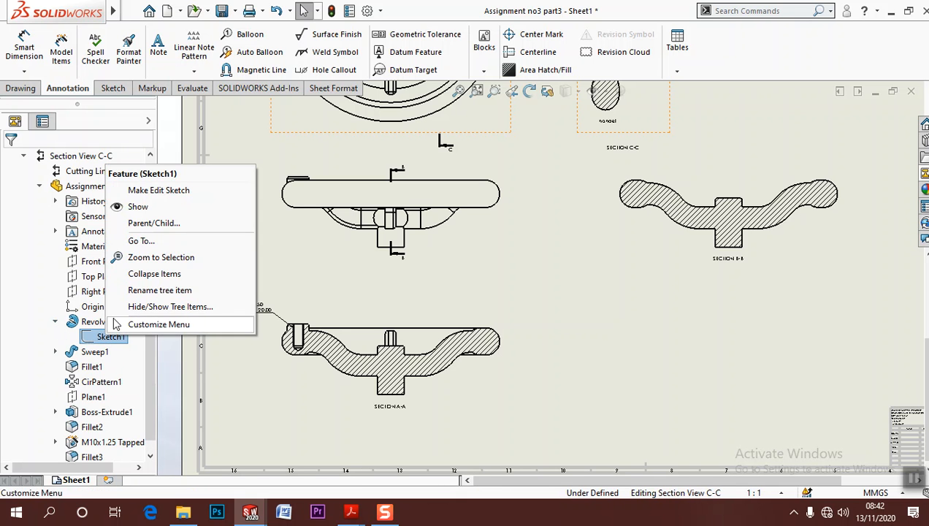
pyautogui.click(135, 207)
pyautogui.click(615, 302)
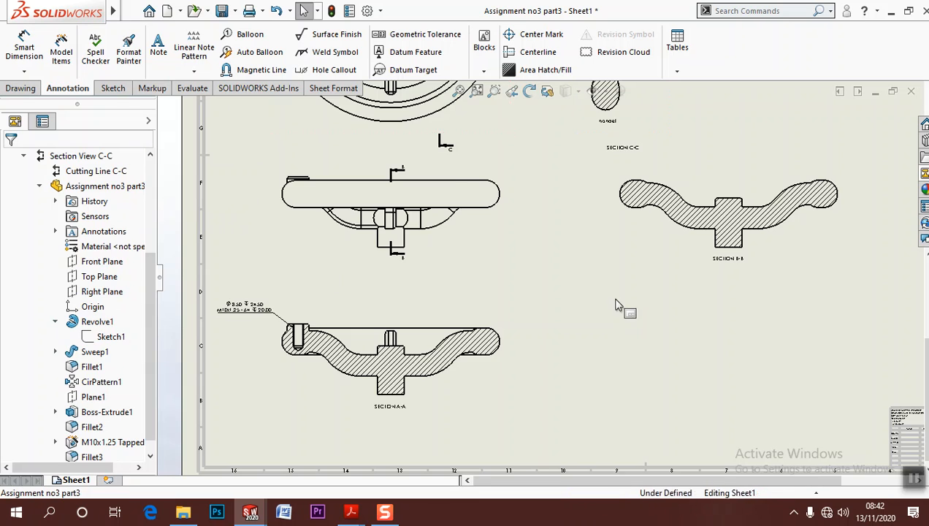
pyautogui.scroll(2, 614, 301)
pyautogui.moveTo(613, 307); pyautogui.dragTo(623, 395, button='middle')
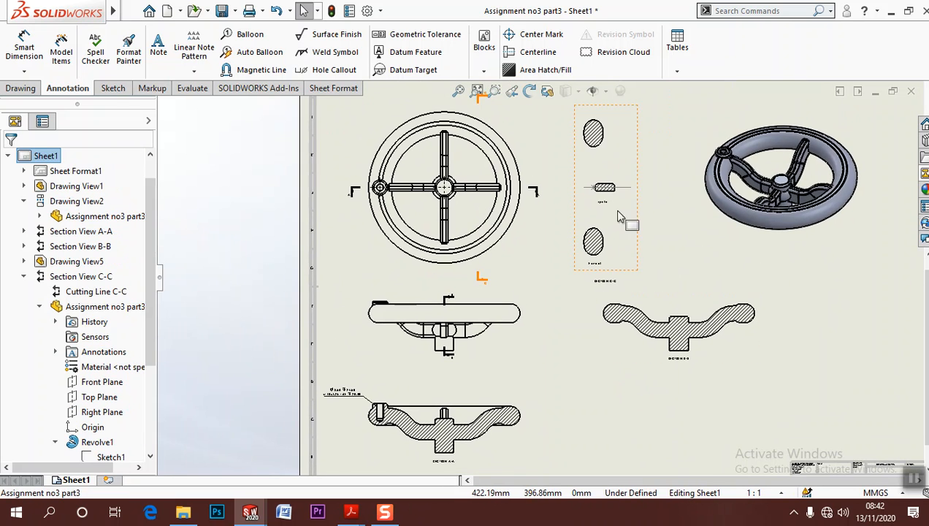
pyautogui.scroll(-4, 617, 194)
pyautogui.press('f')
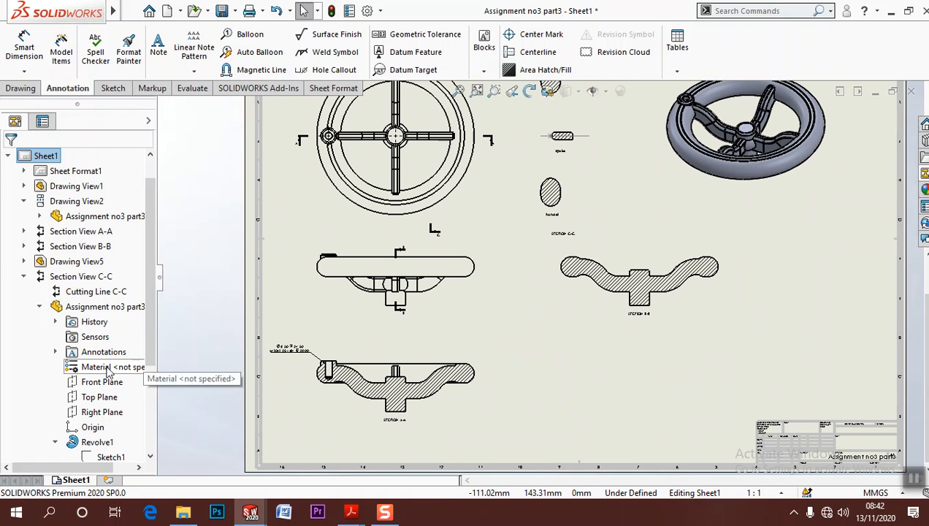
# Show Sketch2 and Sketch3 of the Sweep1 feature in section view C-C
pyautogui.scroll(-3, 94, 387)
pyautogui.click(55, 337)
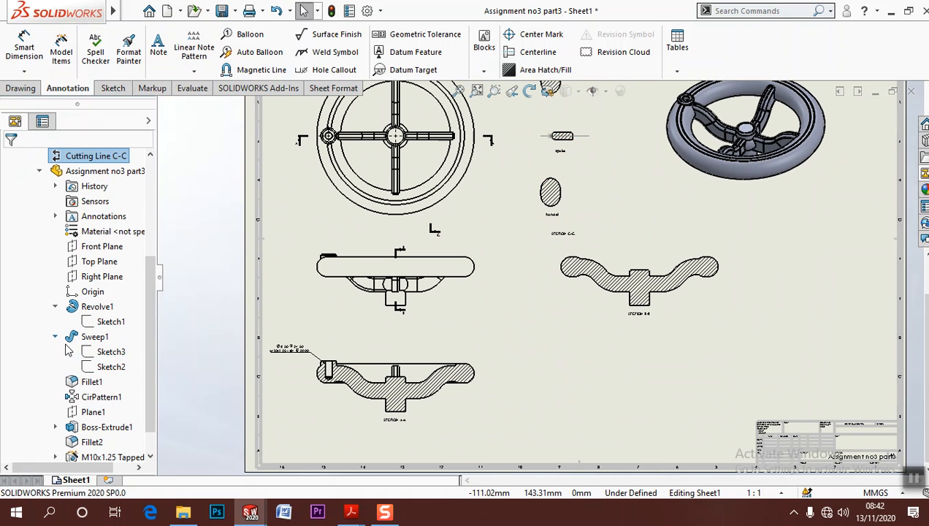
pyautogui.click(111, 352)
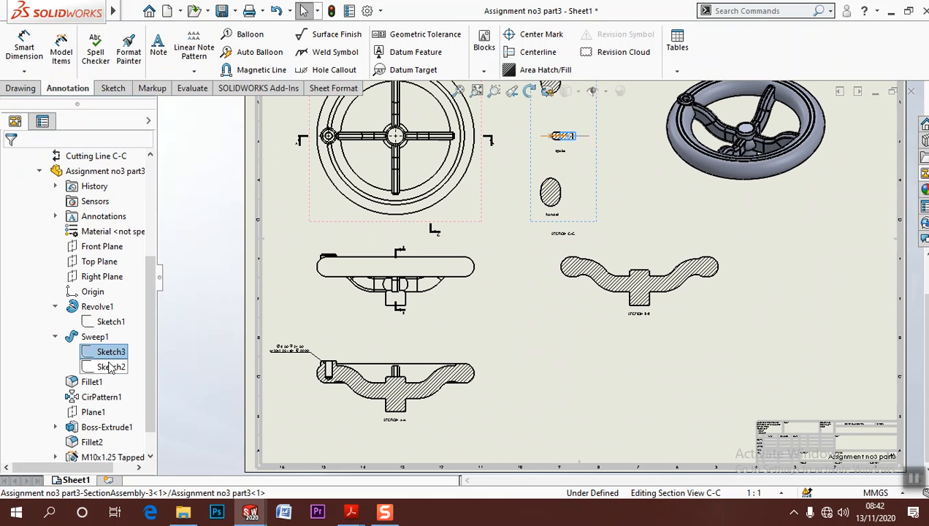
pyautogui.click(110, 368)
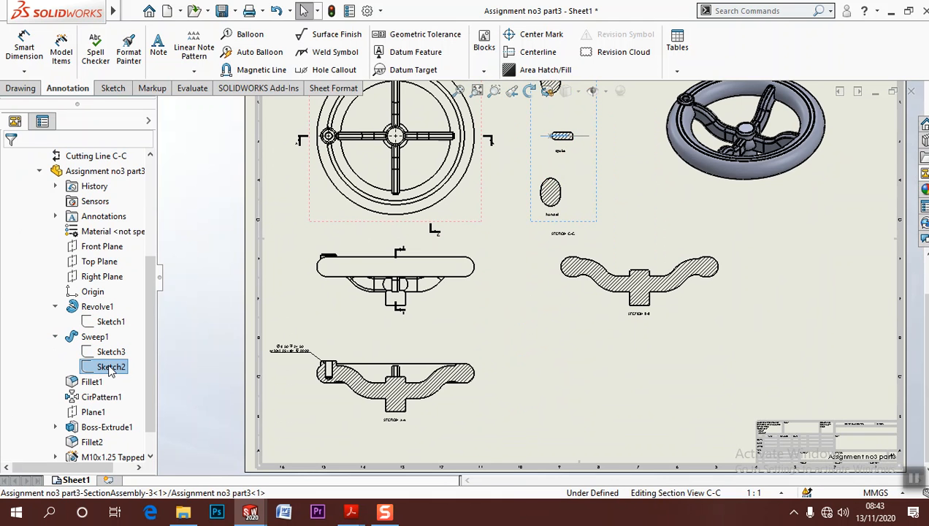
pyautogui.rightClick(110, 367)
pyautogui.click(124, 235)
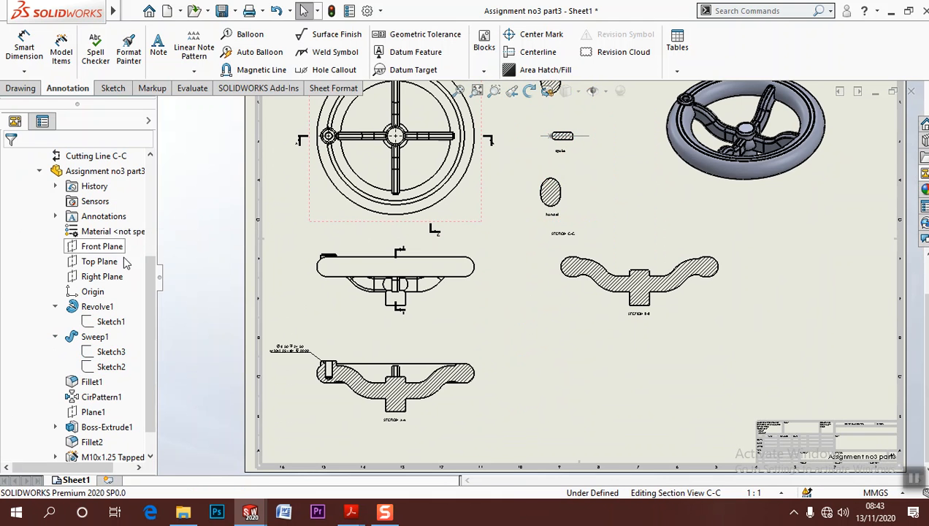
pyautogui.click(110, 354)
pyautogui.rightClick(110, 354)
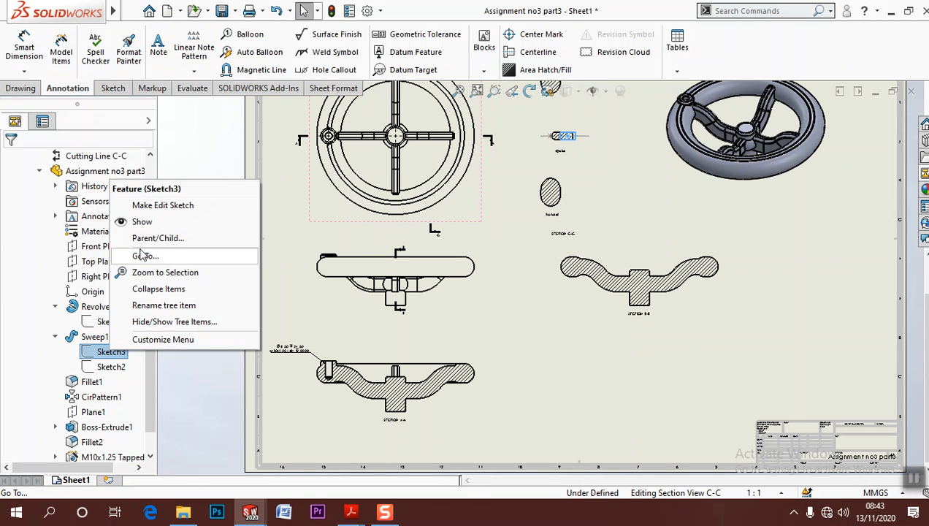
pyautogui.click(119, 219)
pyautogui.scroll(-6, 562, 168)
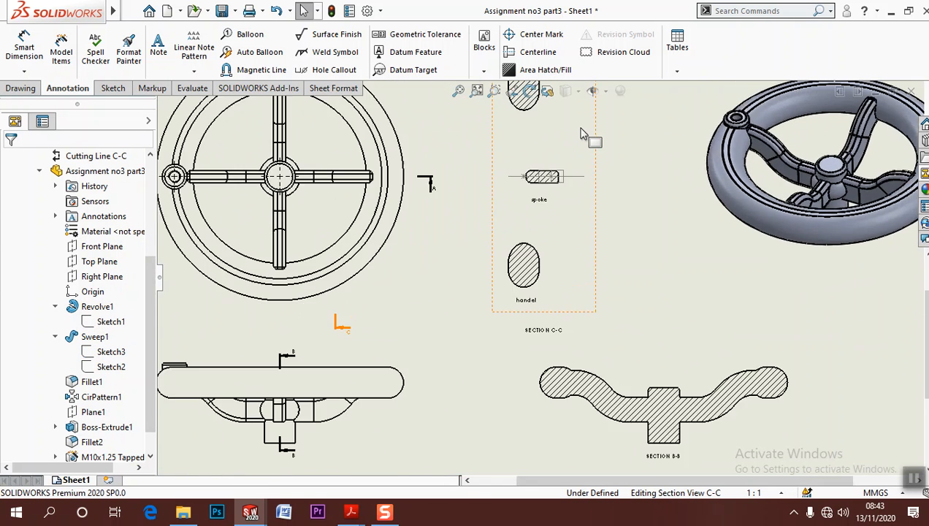
pyautogui.scroll(6, 617, 221)
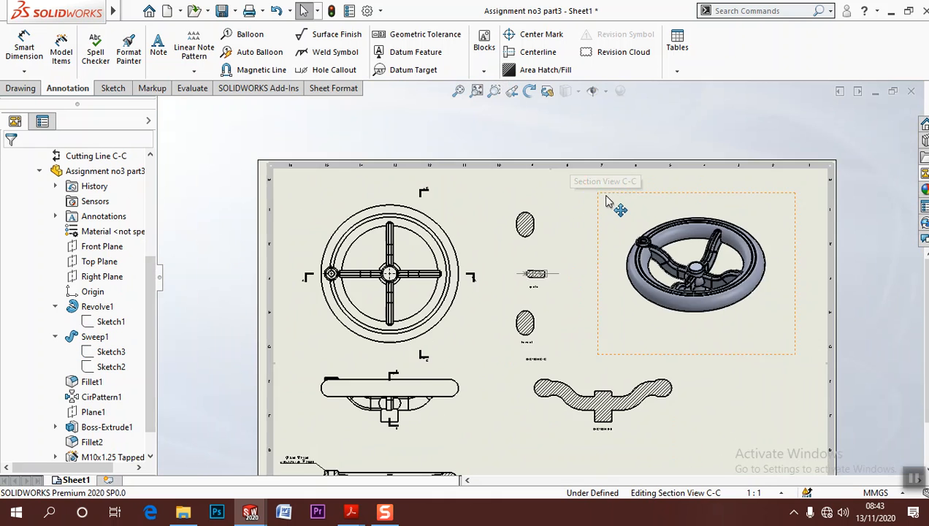
# Show Sketch3 of the Sweep1 feature in section view B-B
pyautogui.click(413, 380)
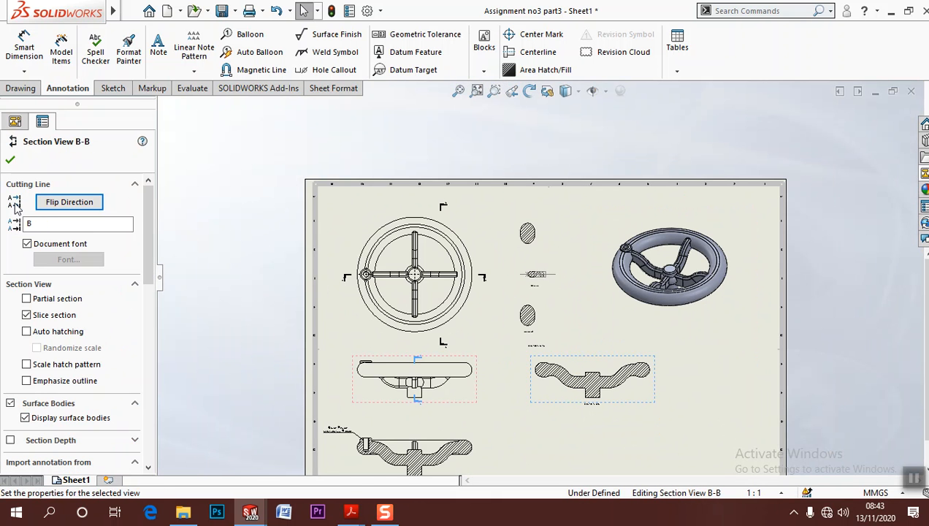
pyautogui.click(10, 163)
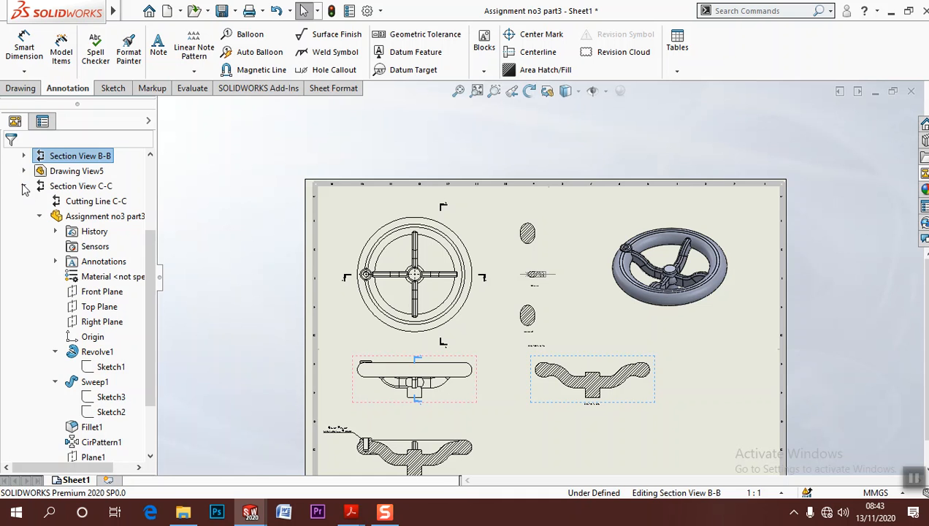
pyautogui.click(23, 186)
pyautogui.click(544, 401)
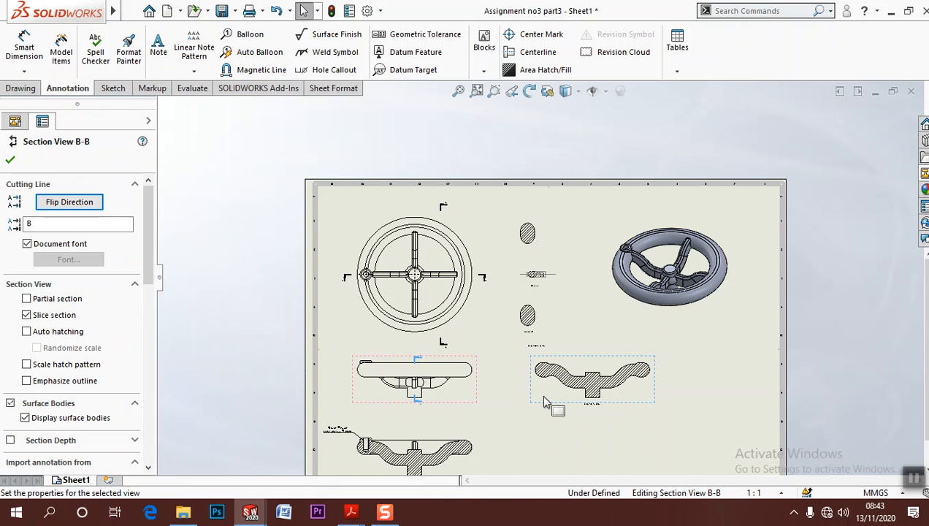
pyautogui.click(11, 163)
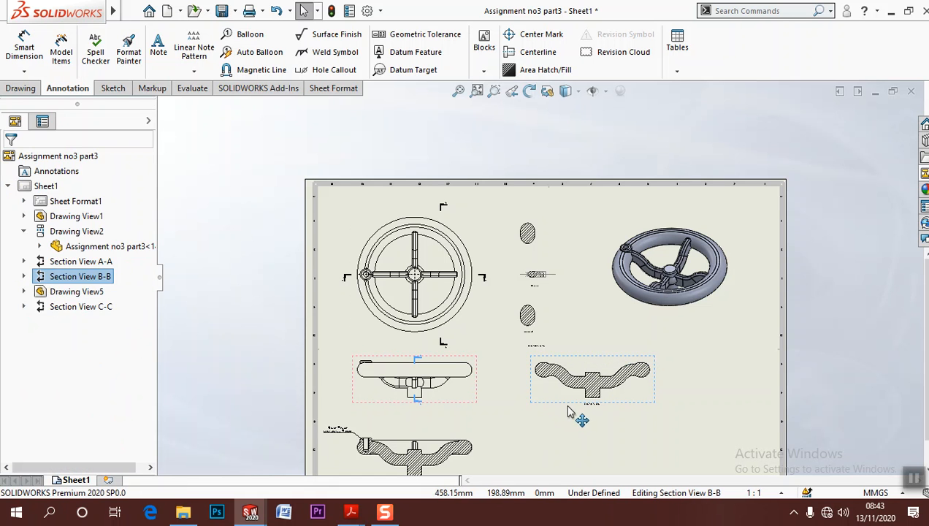
pyautogui.click(24, 276)
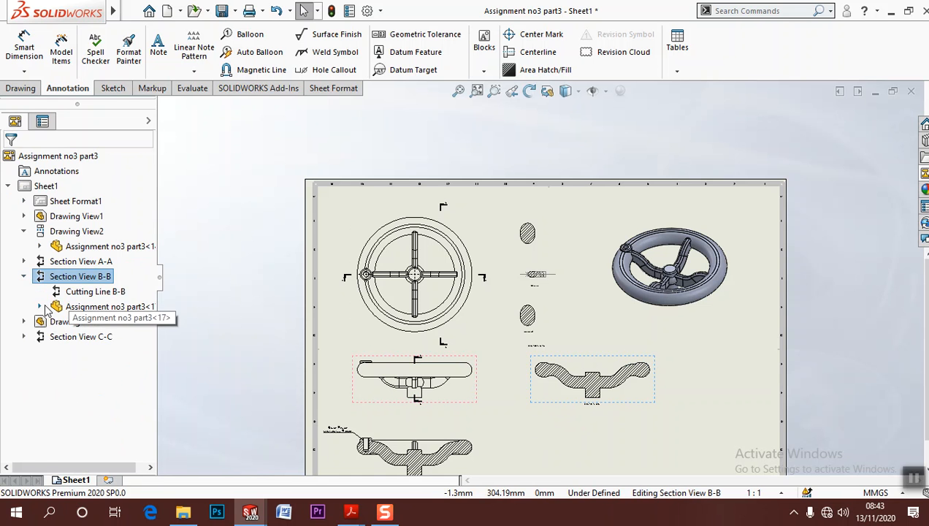
pyautogui.click(40, 306)
pyautogui.click(100, 355)
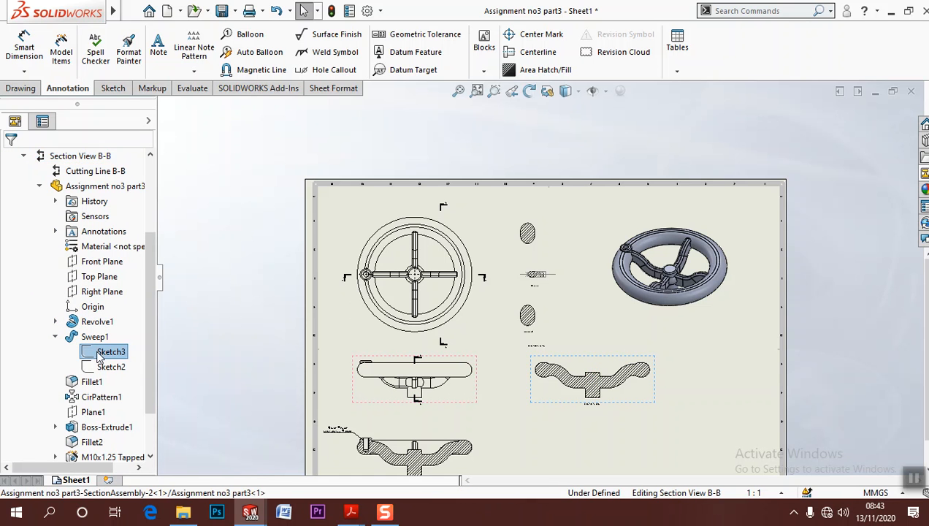
pyautogui.rightClick(110, 353)
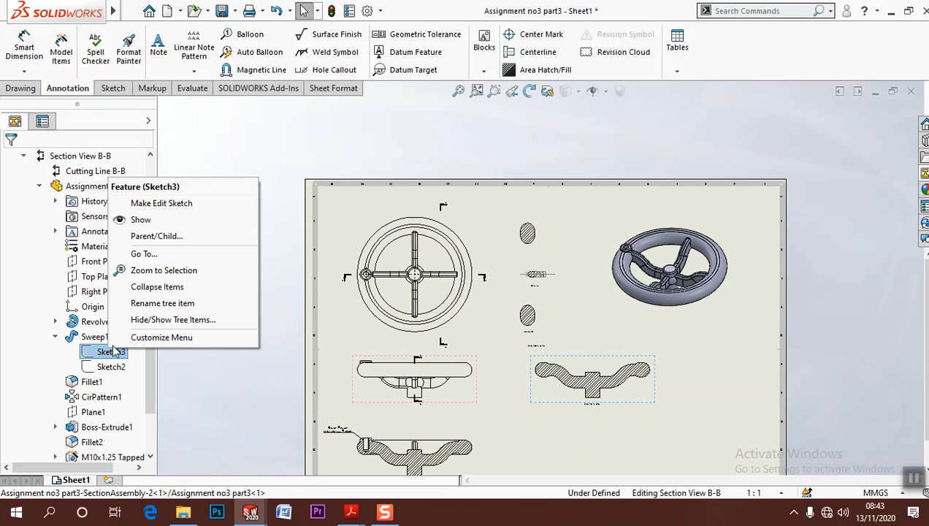
pyautogui.click(126, 220)
pyautogui.scroll(-10, 595, 382)
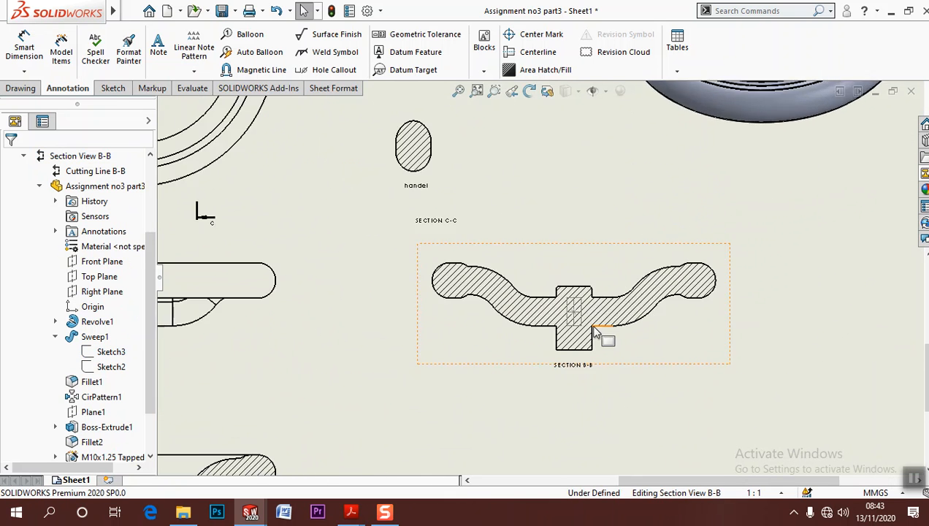
pyautogui.moveTo(552, 283); pyautogui.dragTo(590, 306, button='middle')
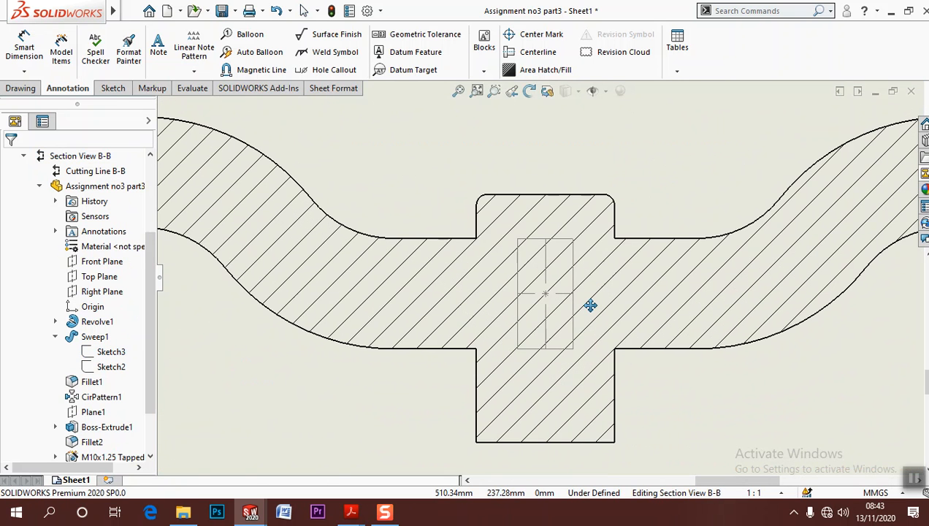
pyautogui.scroll(8, 590, 305)
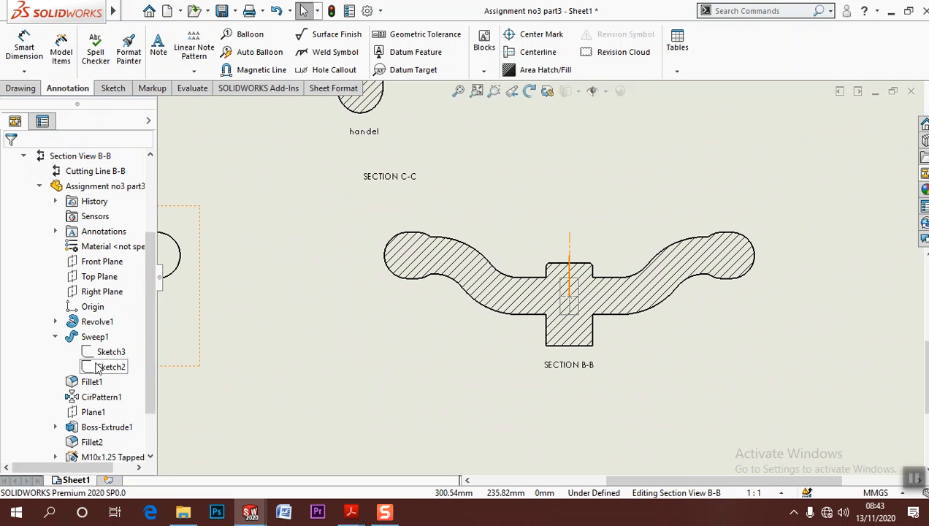
# Show Sketch1 of the Revolve1 feature in section view A-A
pyautogui.click(55, 323)
pyautogui.scroll(5, 444, 324)
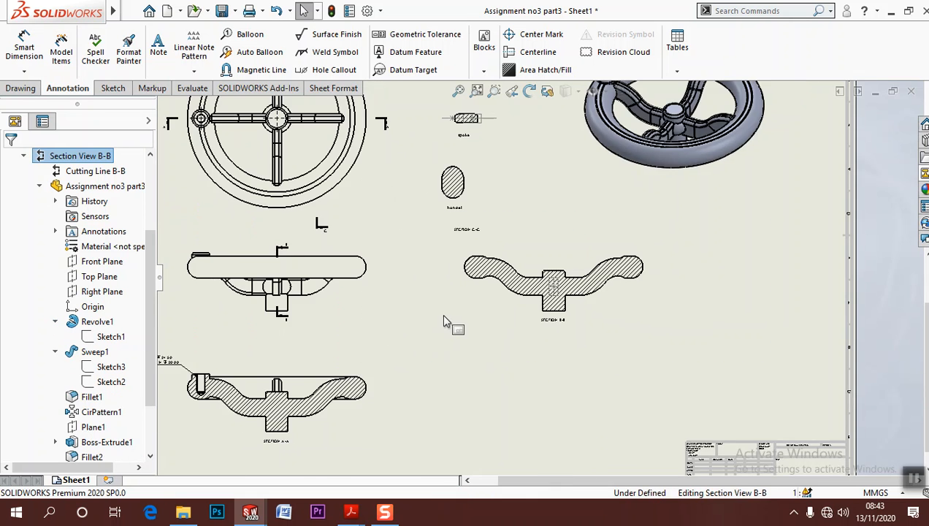
pyautogui.moveTo(444, 323); pyautogui.dragTo(592, 284, button='middle')
pyautogui.scroll(-6, 453, 376)
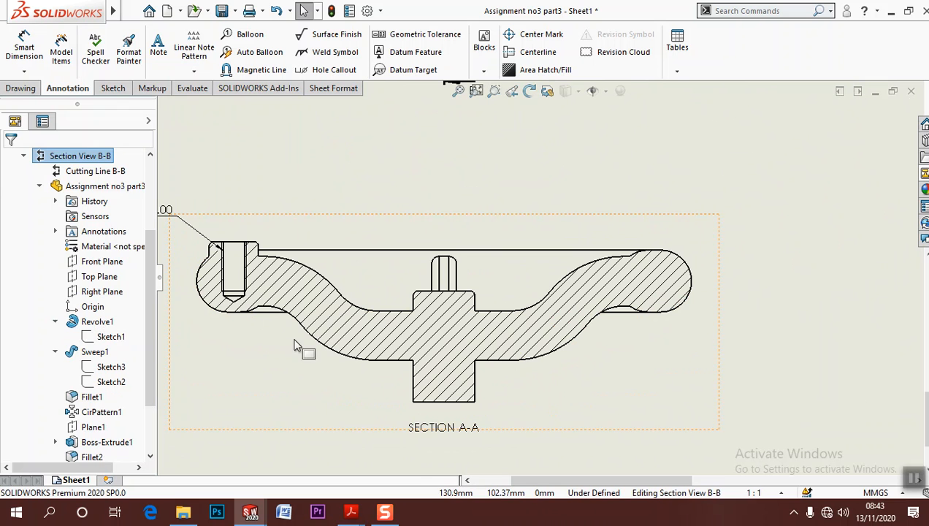
pyautogui.scroll(3, 79, 286)
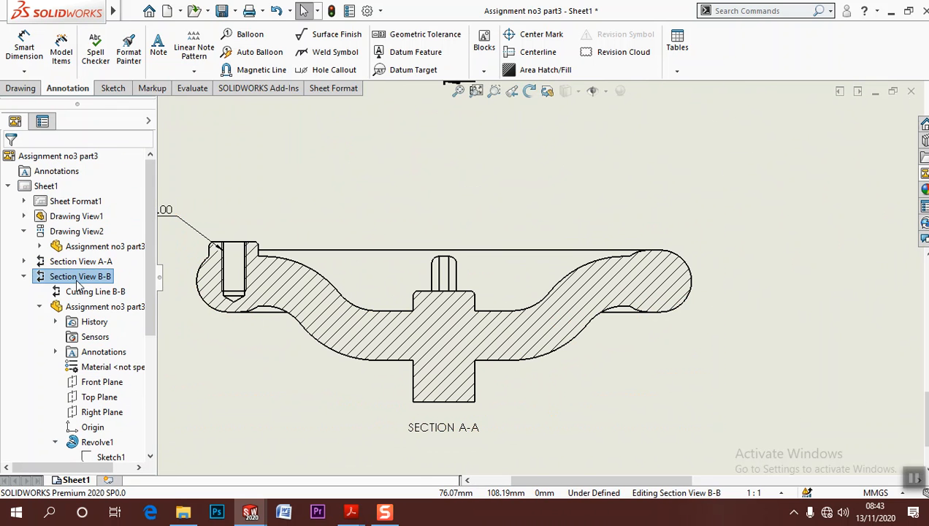
pyautogui.click(24, 262)
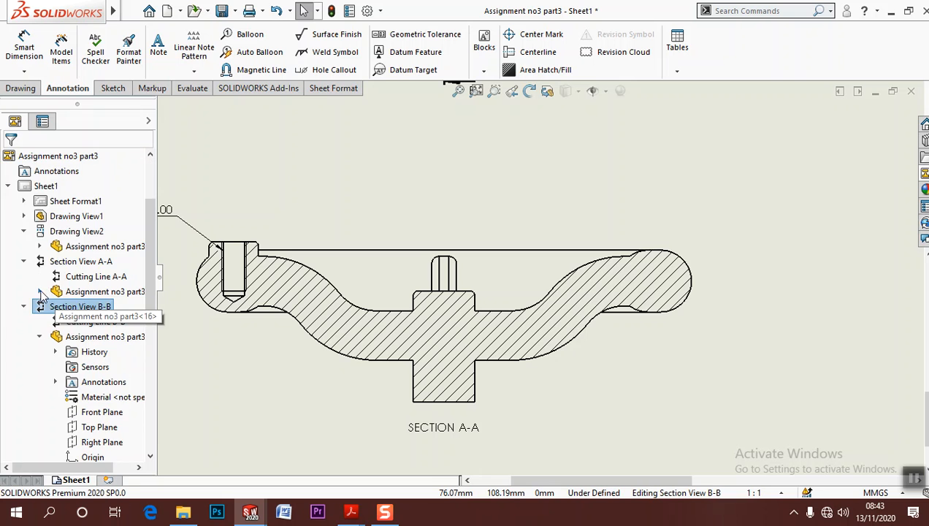
pyautogui.click(40, 291)
pyautogui.click(55, 321)
pyautogui.click(109, 337)
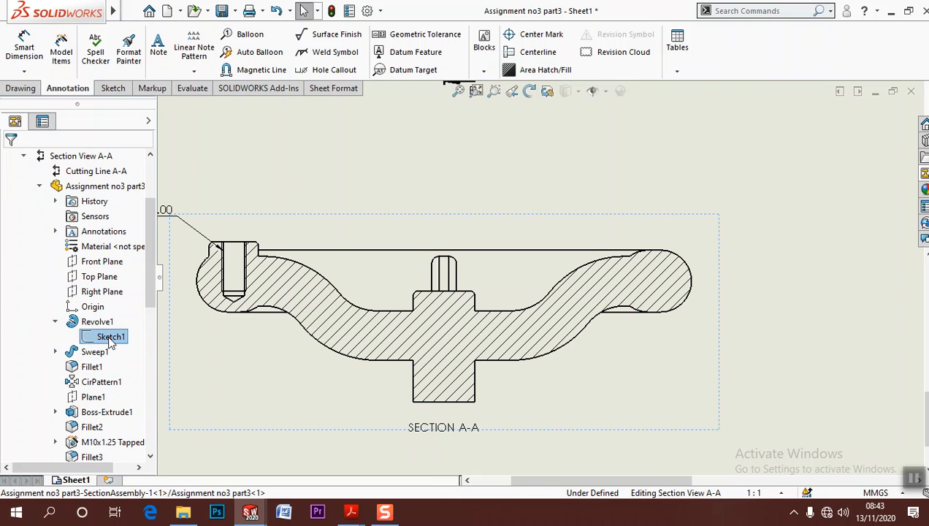
pyautogui.rightClick(109, 342)
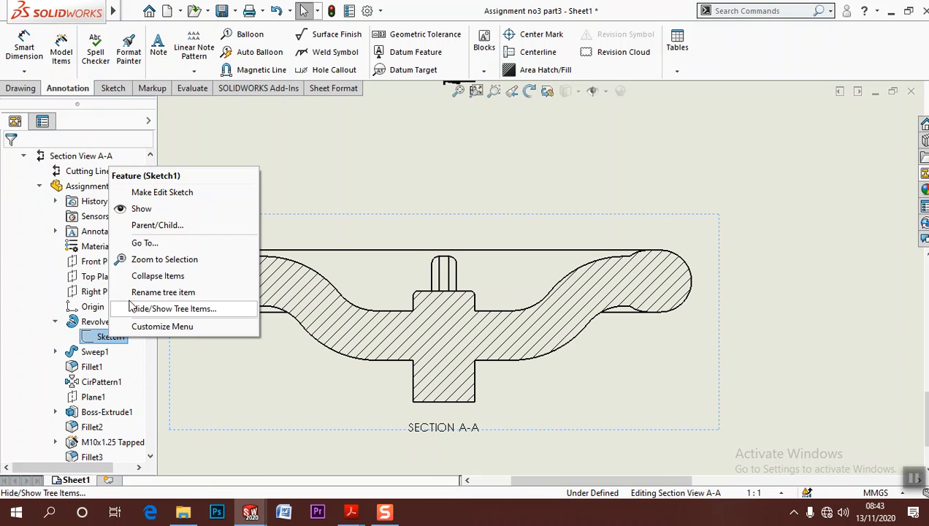
pyautogui.click(139, 211)
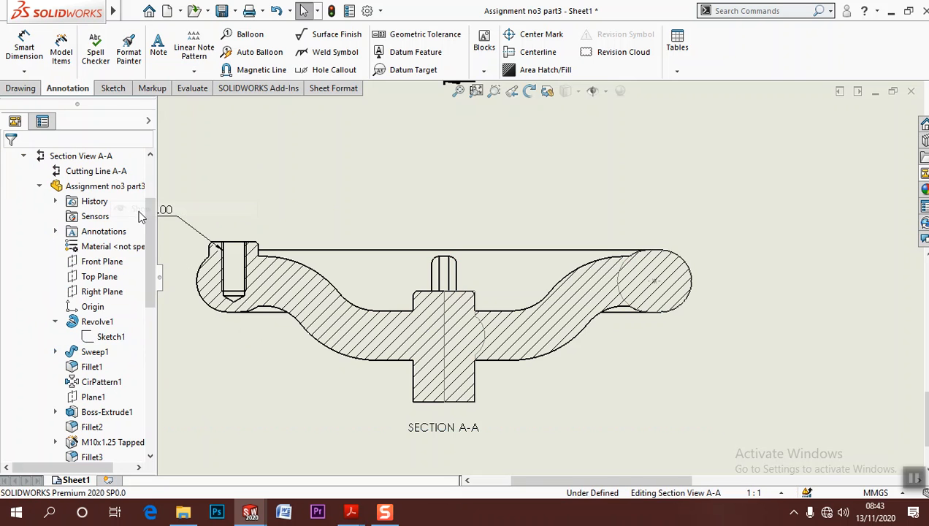
# Insert the model item dimensions into all views, using the entire model as the import source
pyautogui.click(855, 330)
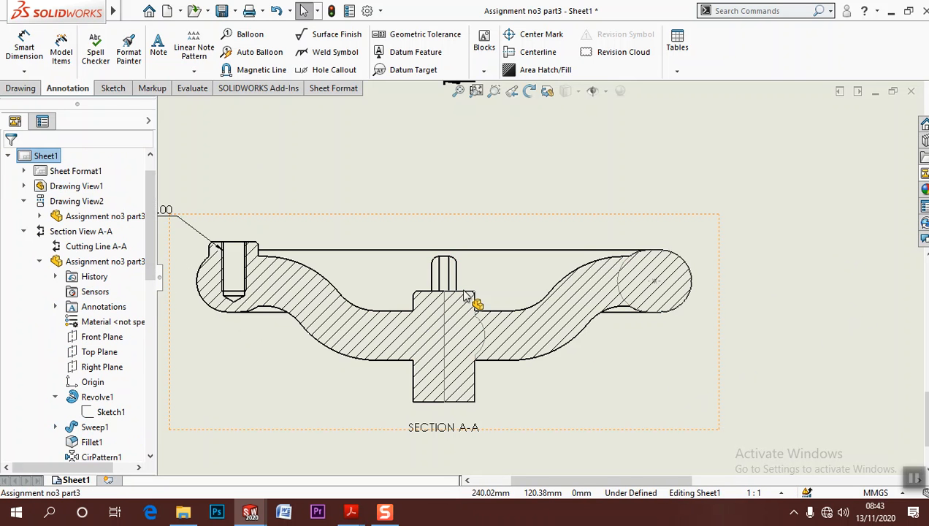
pyautogui.click(60, 51)
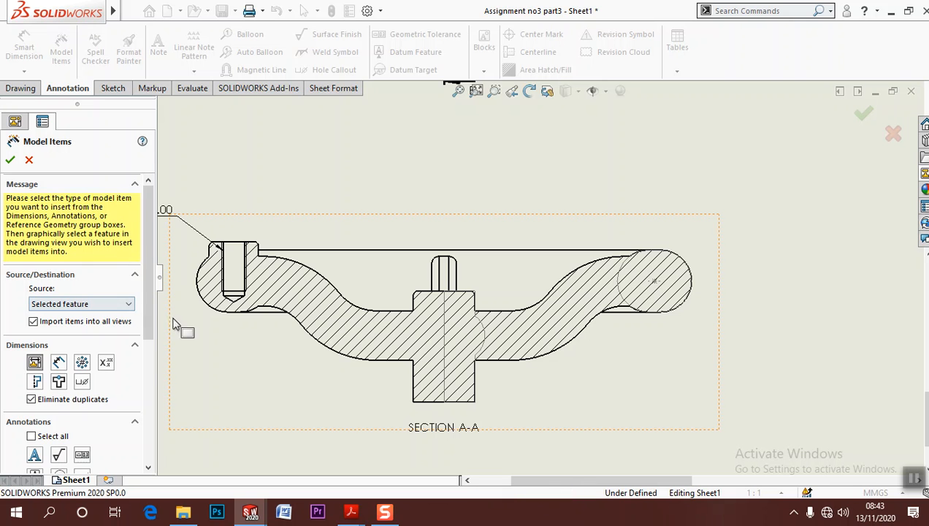
pyautogui.click(446, 353)
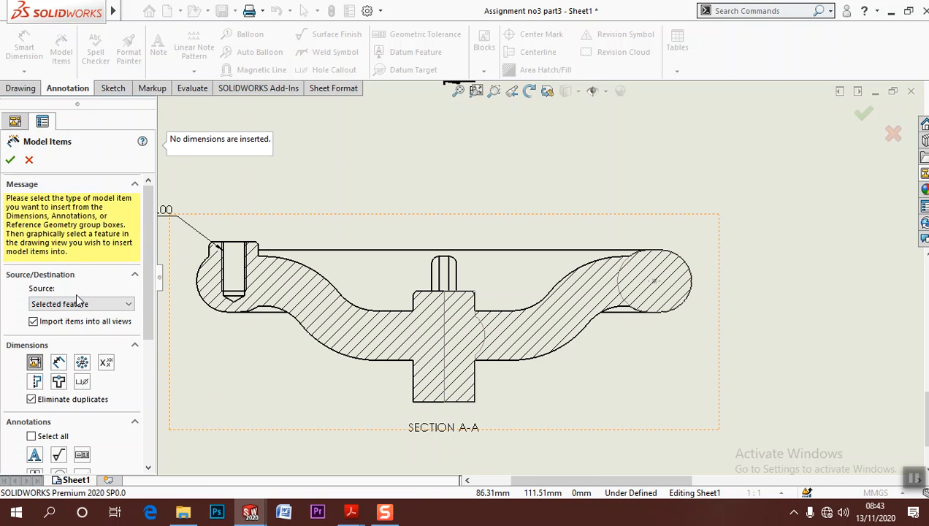
pyautogui.click(10, 159)
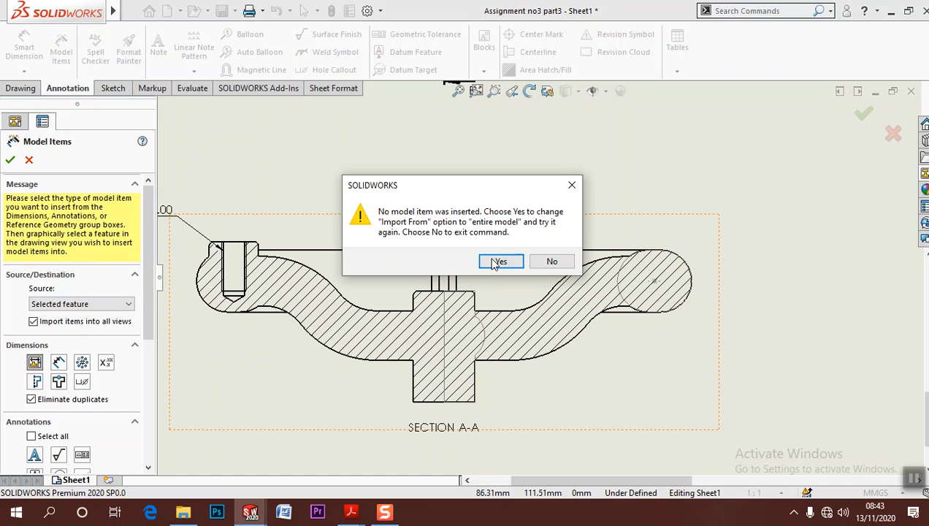
pyautogui.click(497, 262)
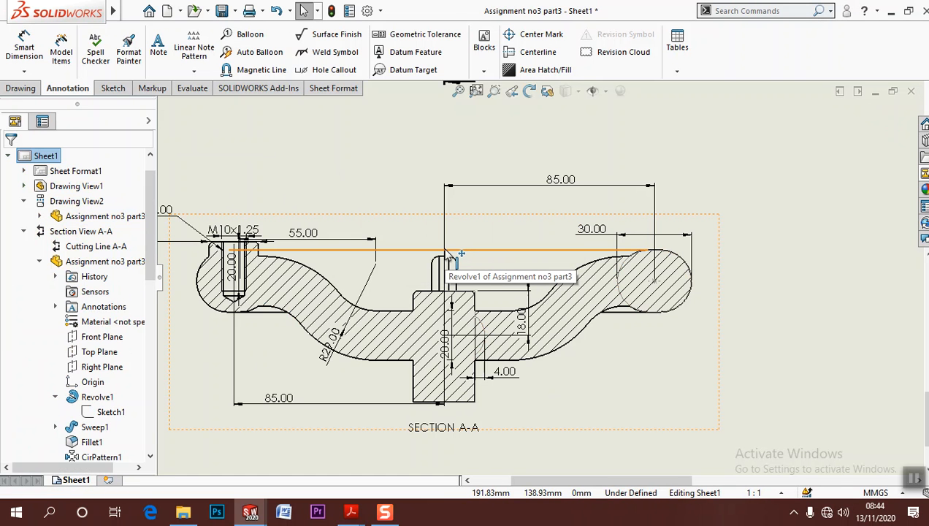
# Space out section A-A by lowering its label and the lower 85.00 dimension and aligning the 55.00 dimension with the upper 85.00 one
pyautogui.moveTo(446, 252)
pyautogui.mouseDown(button='middle')
pyautogui.moveTo(479, 186)
pyautogui.moveTo(460, 223)
pyautogui.mouseUp(button='middle')
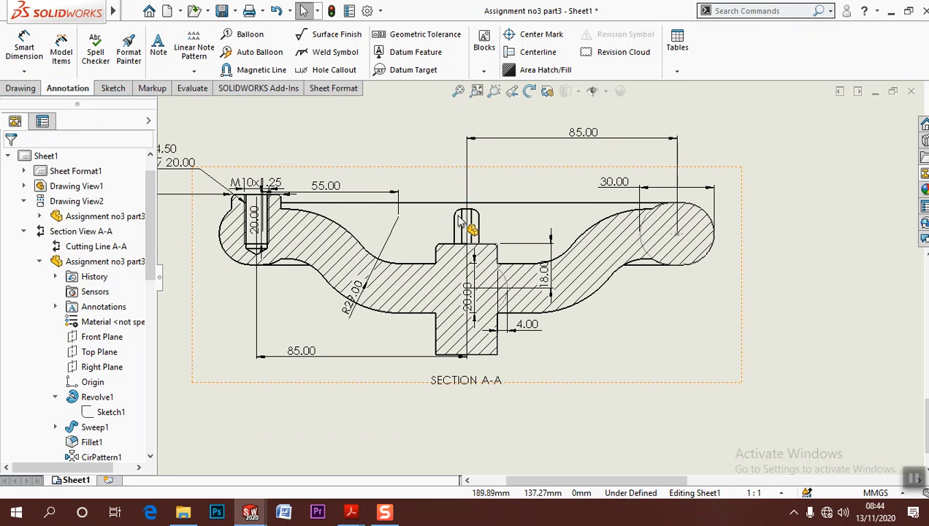
pyautogui.moveTo(467, 387); pyautogui.dragTo(469, 432)
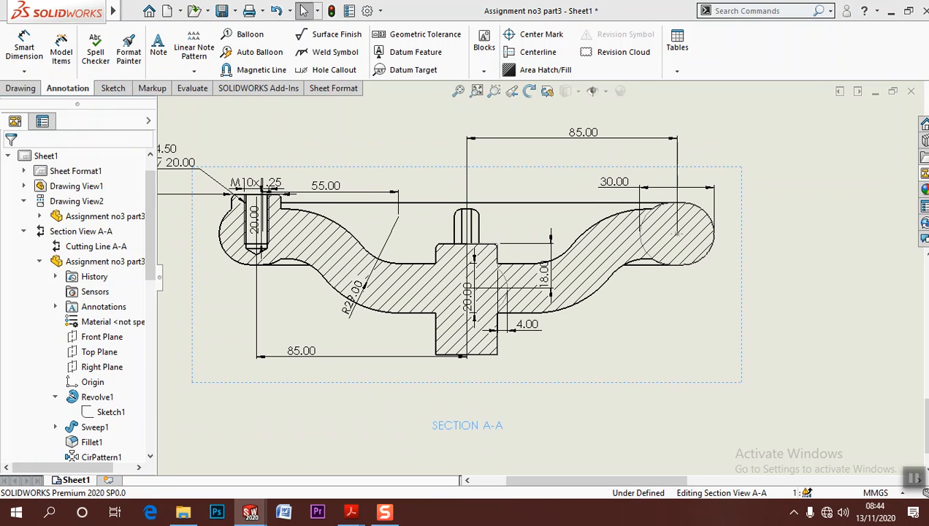
pyautogui.moveTo(358, 365); pyautogui.dragTo(346, 385)
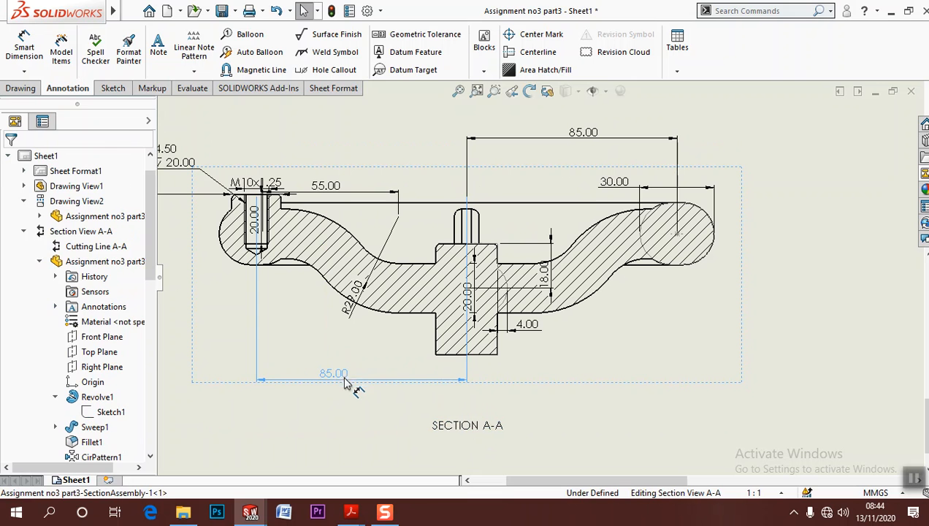
pyautogui.moveTo(325, 186); pyautogui.dragTo(332, 131)
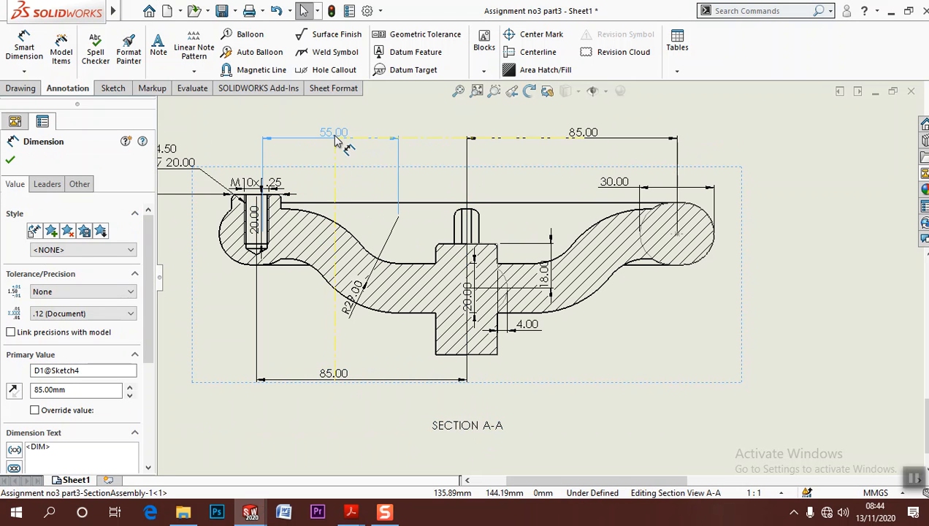
pyautogui.click(11, 159)
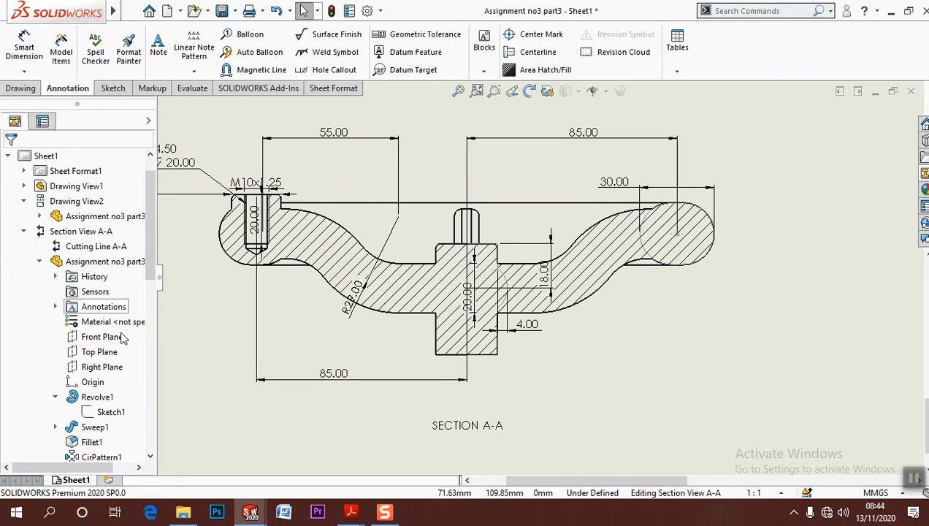
# Show Sketch3 and Sketch2 of the Sweep1 feature in section view A-A
pyautogui.scroll(-7, 124, 338)
pyautogui.scroll(2, 64, 281)
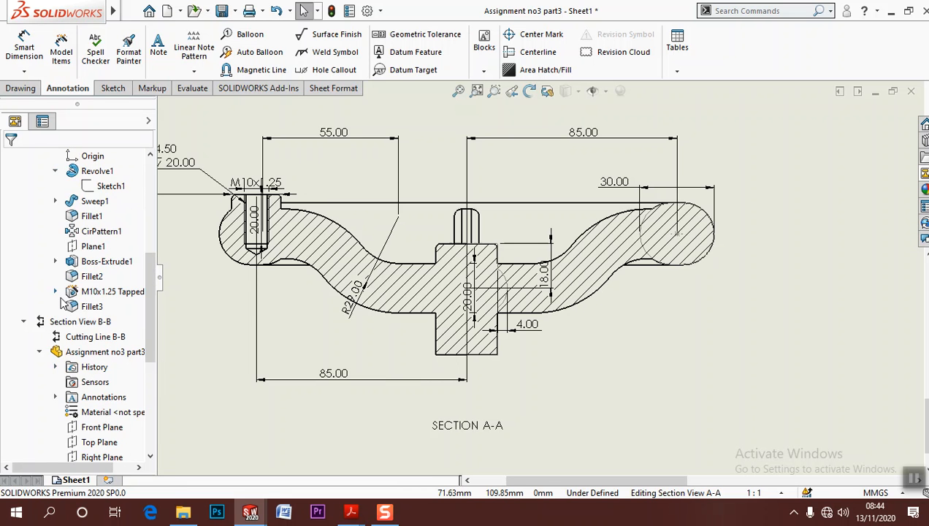
pyautogui.scroll(2, 63, 301)
pyautogui.click(58, 292)
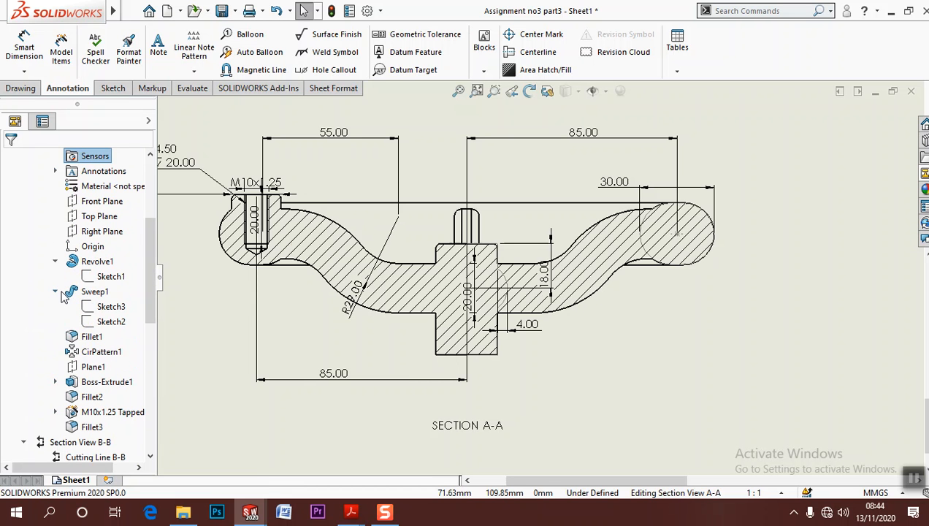
pyautogui.click(101, 307)
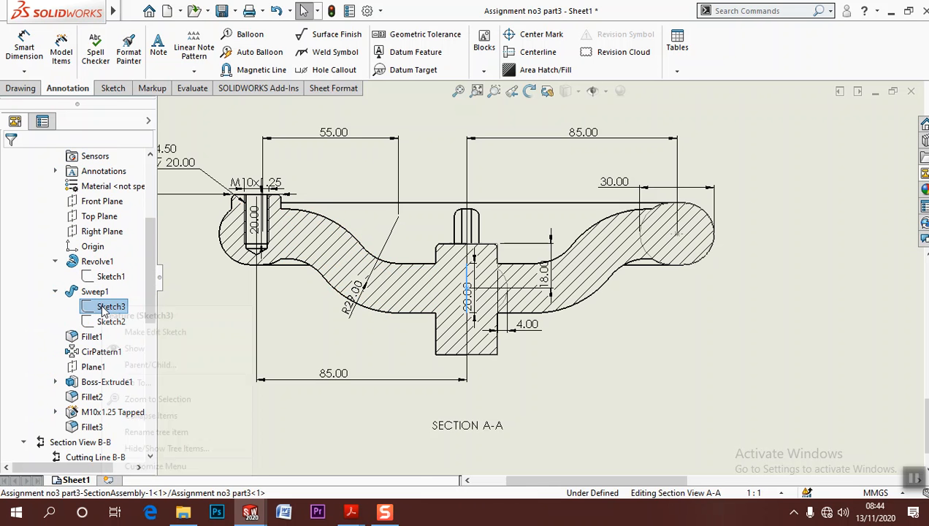
pyautogui.rightClick(103, 309)
pyautogui.click(133, 348)
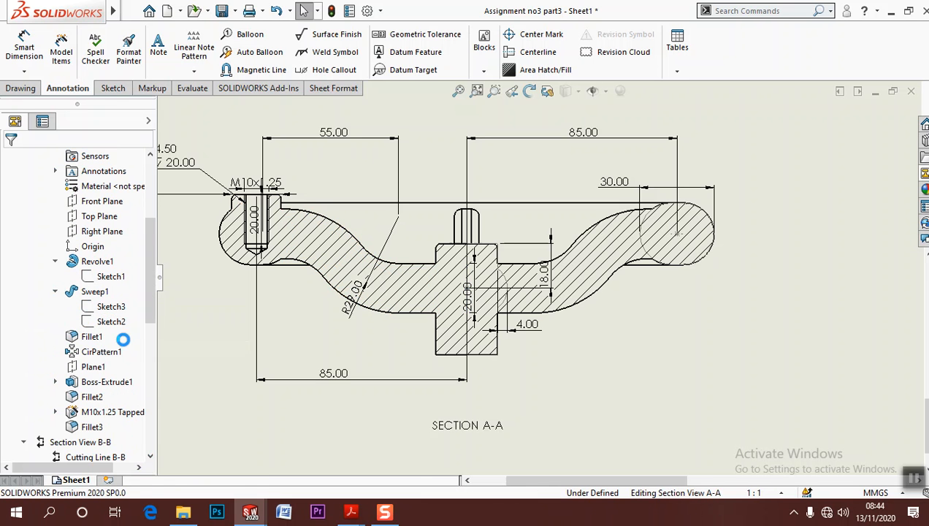
pyautogui.click(113, 322)
pyautogui.rightClick(113, 324)
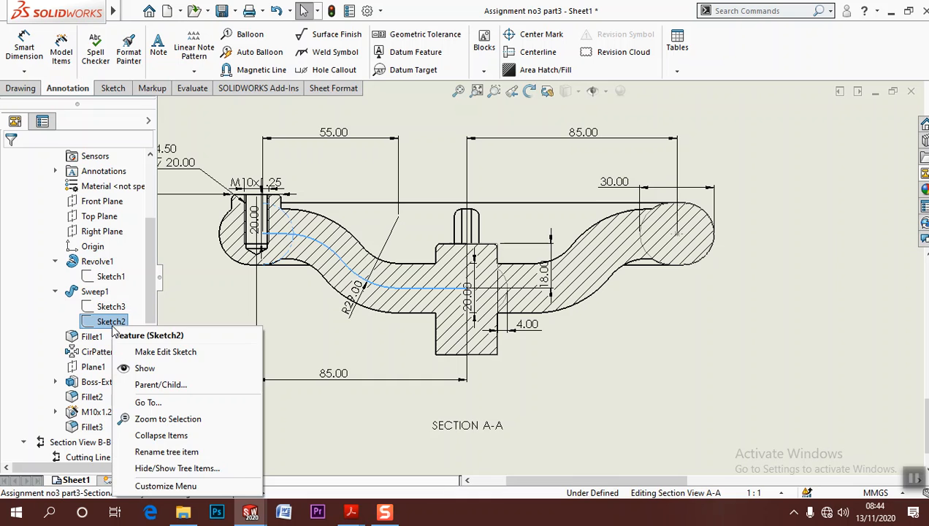
pyautogui.click(141, 370)
# Move the R29.00 text outside the spoke in section A-A and delete the M10x1.25 thread dimension above the tapped hole
pyautogui.moveTo(374, 303); pyautogui.dragTo(335, 335)
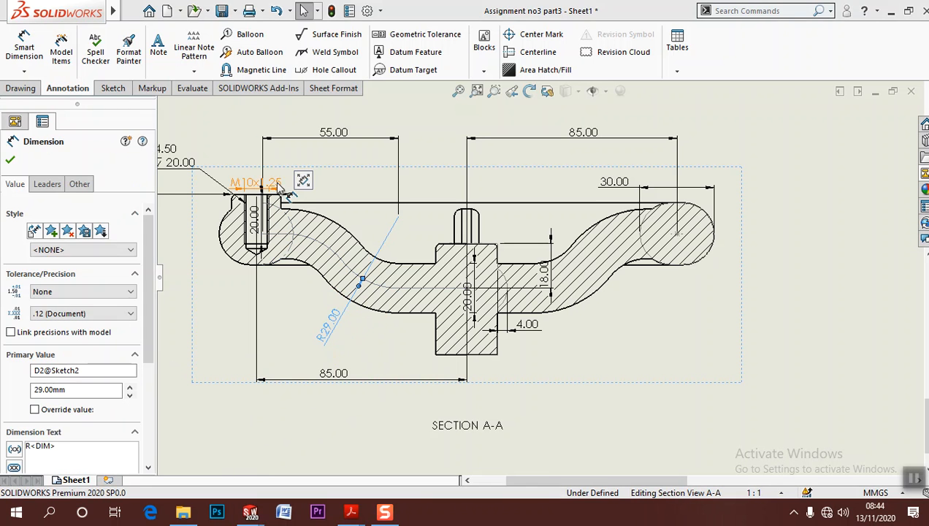
pyautogui.moveTo(275, 181); pyautogui.dragTo(354, 306, button='middle')
pyautogui.click(346, 319)
pyautogui.moveTo(330, 311); pyautogui.dragTo(310, 263)
pyautogui.press('Delete')
pyautogui.click(337, 341)
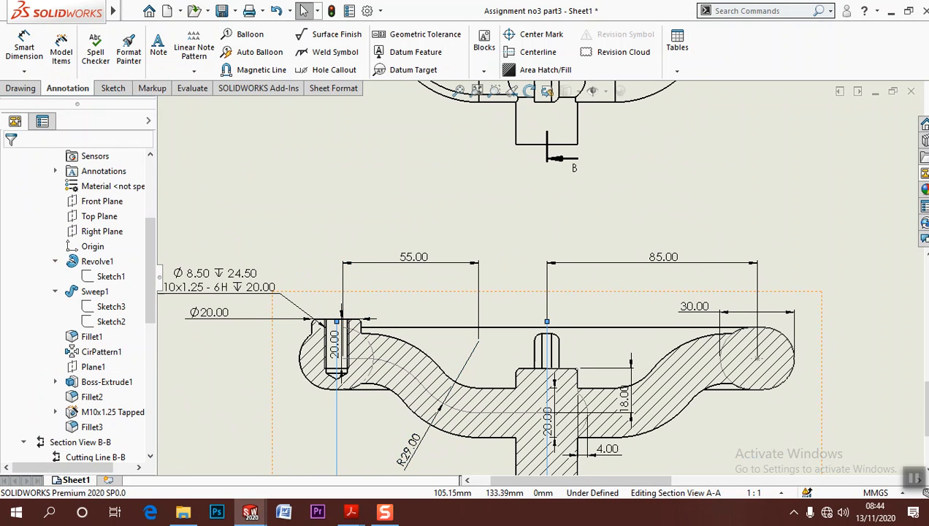
# Delete the Ø20.00 boss dimension and the 20.00 depth dimension at the tapped hole in section A-A
pyautogui.click(286, 342)
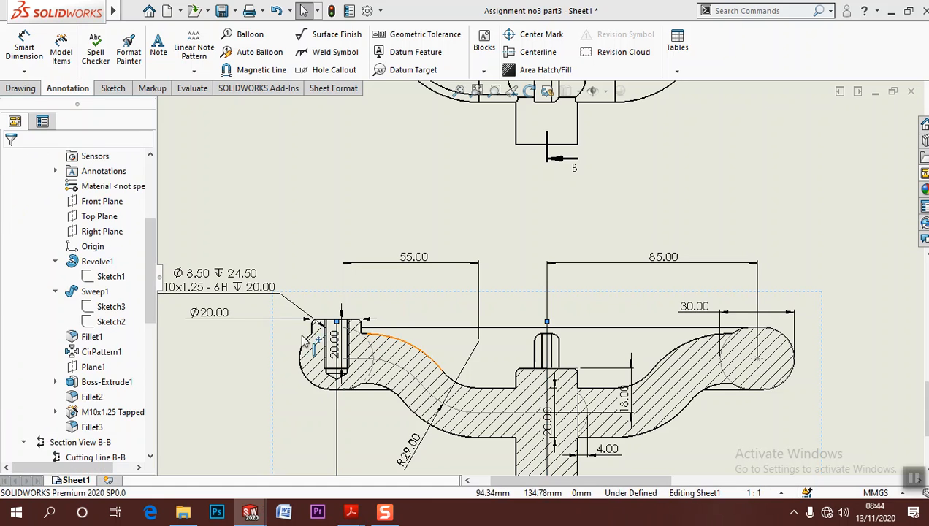
pyautogui.click(219, 317)
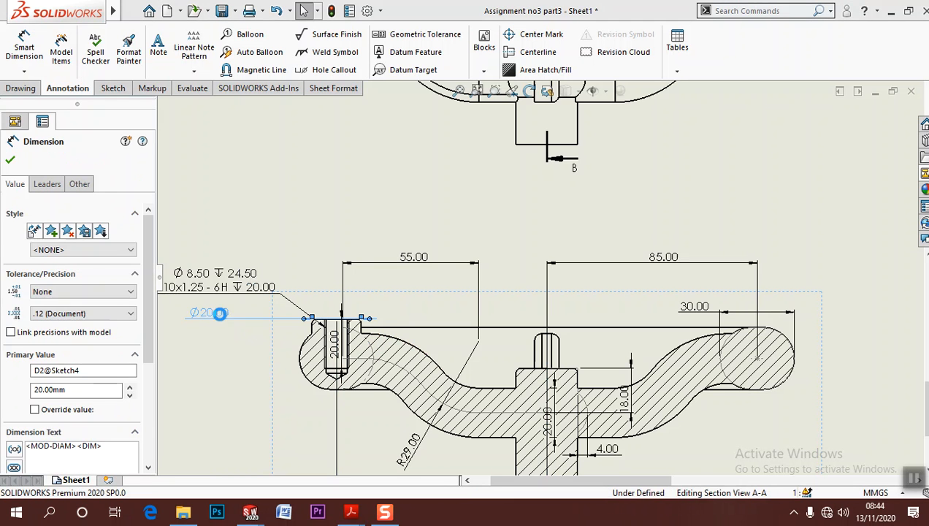
pyautogui.press('Delete')
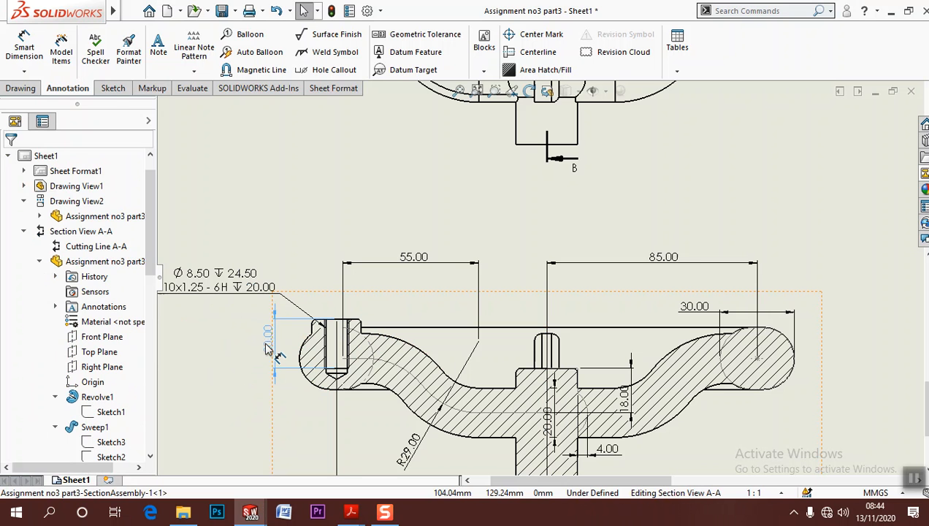
pyautogui.press('Delete')
# Raise the 30.00 rim dimension in section A-A and move the 18.00 dimension to the opposite side of the hub with its text above
pyautogui.moveTo(466, 306)
pyautogui.mouseDown(button='middle')
pyautogui.moveTo(388, 243)
pyautogui.moveTo(341, 232)
pyautogui.mouseUp(button='middle')
pyautogui.moveTo(590, 248); pyautogui.dragTo(567, 239)
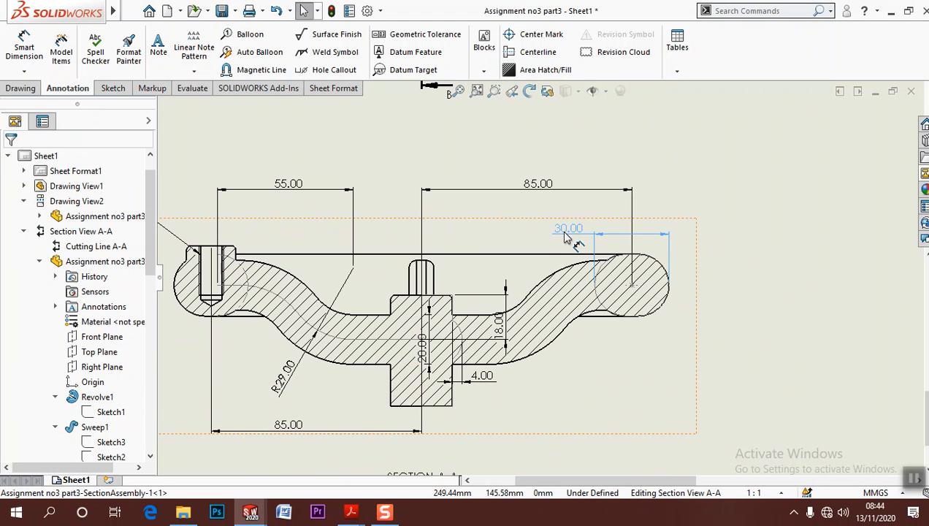
pyautogui.click(568, 342)
pyautogui.moveTo(501, 335); pyautogui.dragTo(376, 286)
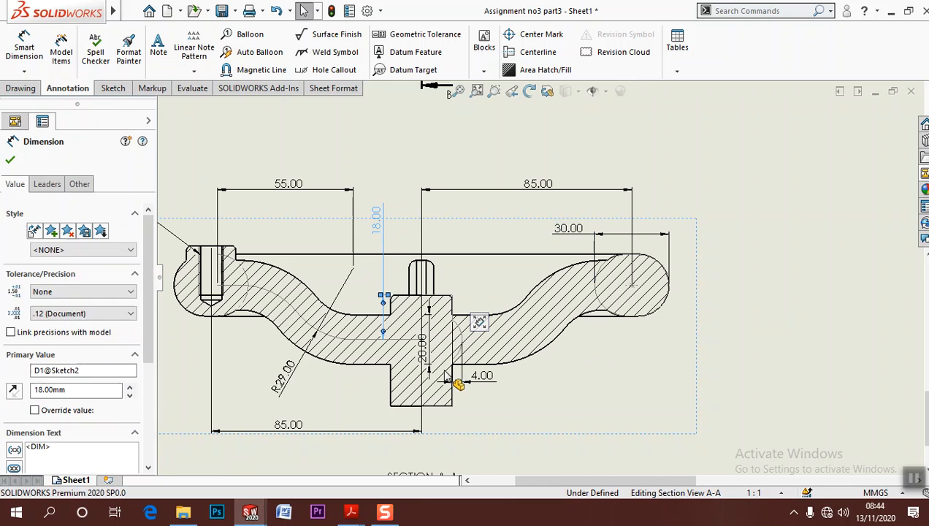
# Move the 20.00 spoke dimension away from the hub in section A-A and place the 4.00 dimension below the spoke
pyautogui.moveTo(428, 351); pyautogui.dragTo(542, 390)
pyautogui.click(505, 404)
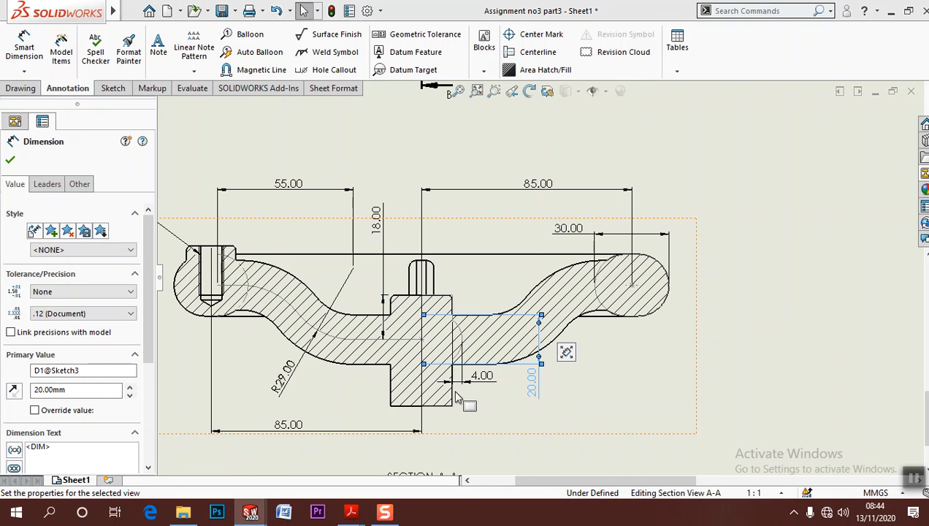
pyautogui.scroll(-1, 484, 387)
pyautogui.moveTo(488, 394); pyautogui.dragTo(472, 422, button='middle')
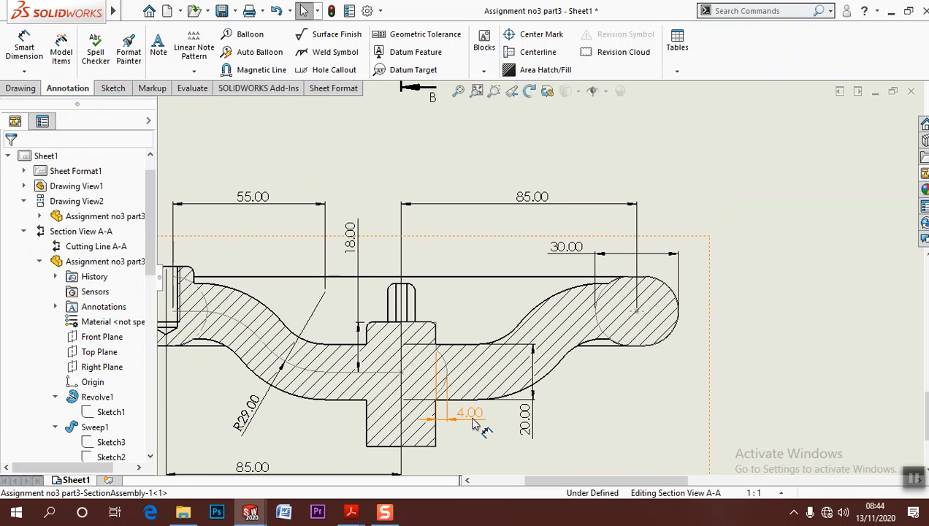
pyautogui.click(642, 402)
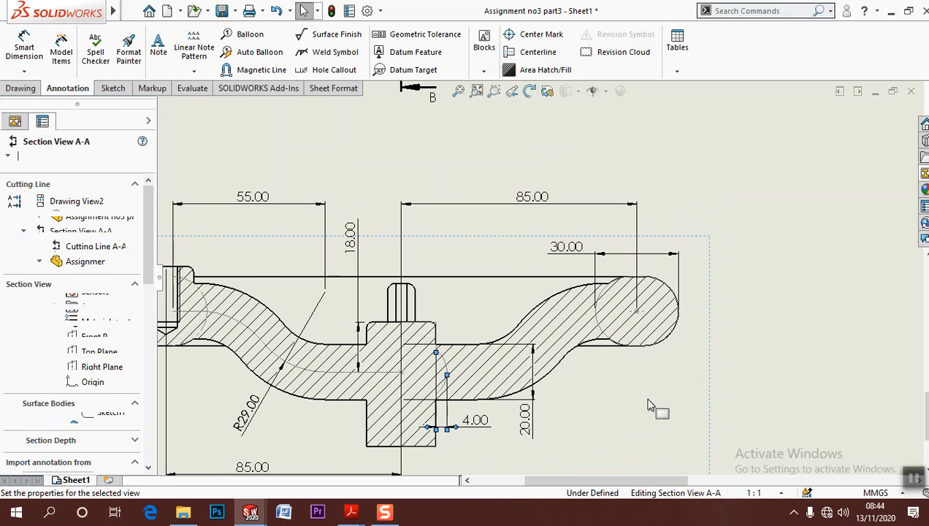
# Delete all dimensions and the spoke note from section C-C and try to delete its horizontal sketch line
pyautogui.scroll(1, 650, 395)
pyautogui.click(743, 379)
pyautogui.scroll(3, 745, 378)
pyautogui.moveTo(725, 389); pyautogui.dragTo(567, 467, button='middle')
pyautogui.scroll(1, 593, 318)
pyautogui.moveTo(563, 295); pyautogui.dragTo(592, 364, button='middle')
pyautogui.press('f')
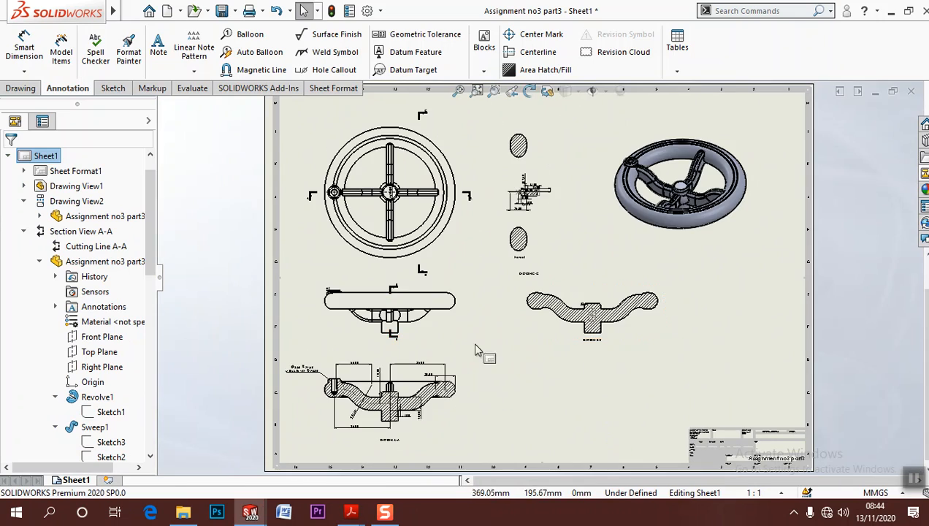
pyautogui.scroll(-5, 527, 210)
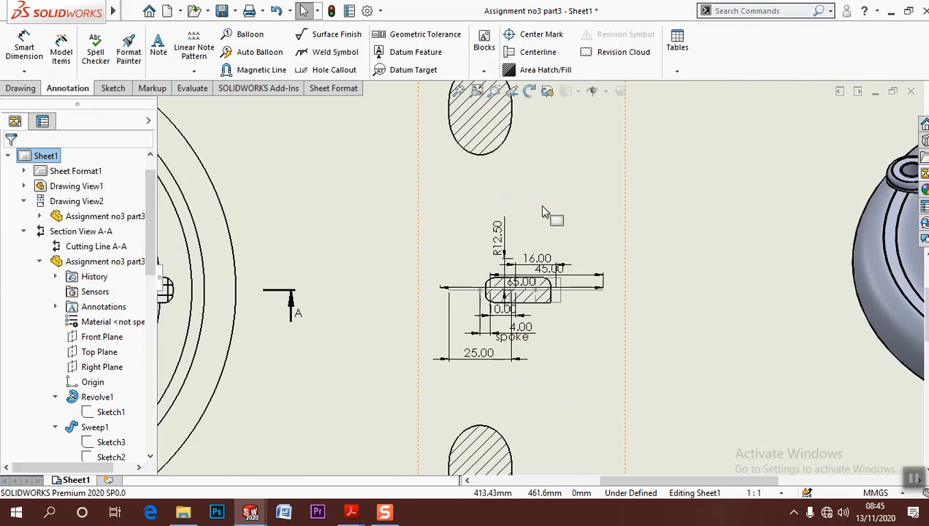
pyautogui.moveTo(281, 185); pyautogui.dragTo(703, 455)
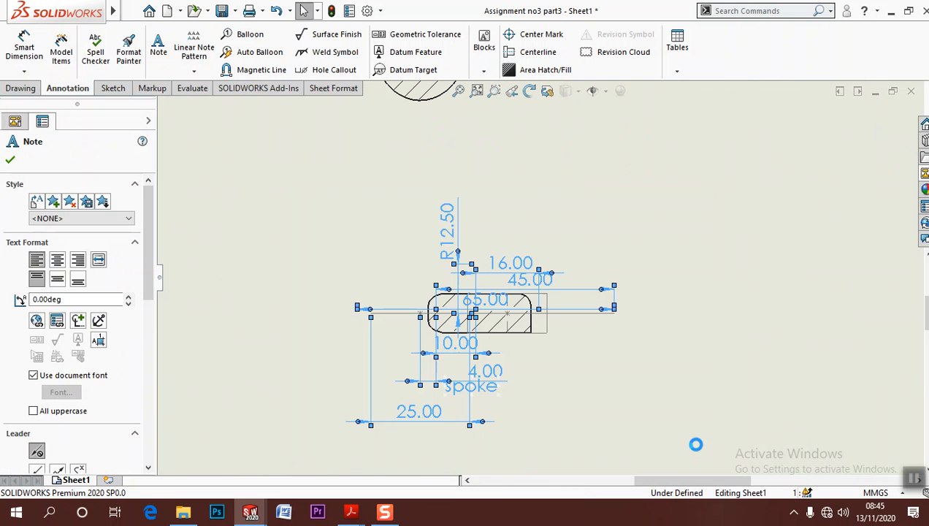
pyautogui.press('Delete')
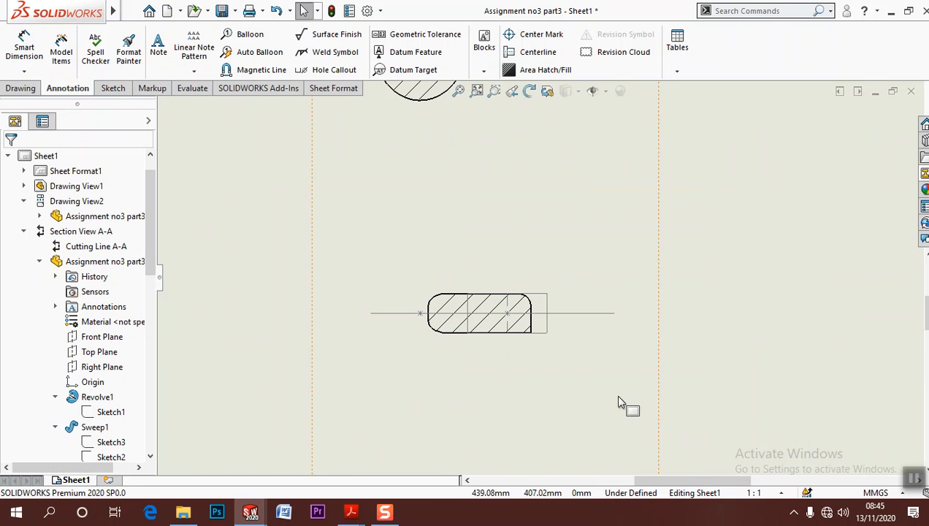
pyautogui.click(605, 314)
pyautogui.scroll(12, 618, 300)
pyautogui.press('Delete')
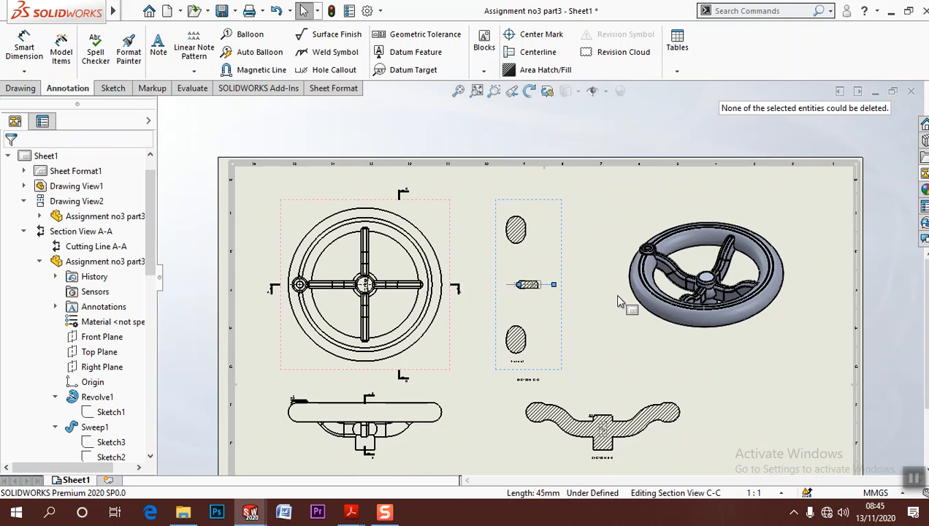
# Delete section view C-C together with its cutting line and section sketch
pyautogui.scroll(-3, 544, 299)
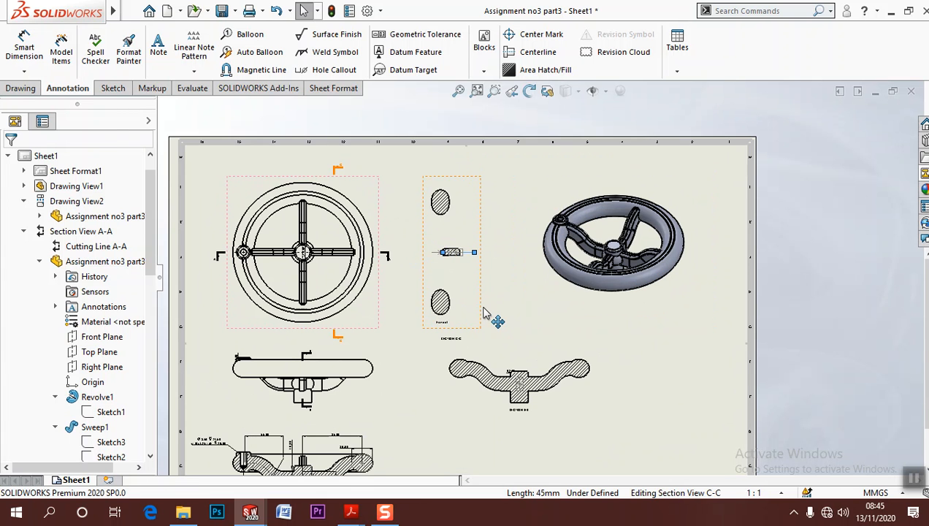
pyautogui.click(482, 312)
pyautogui.press('Delete')
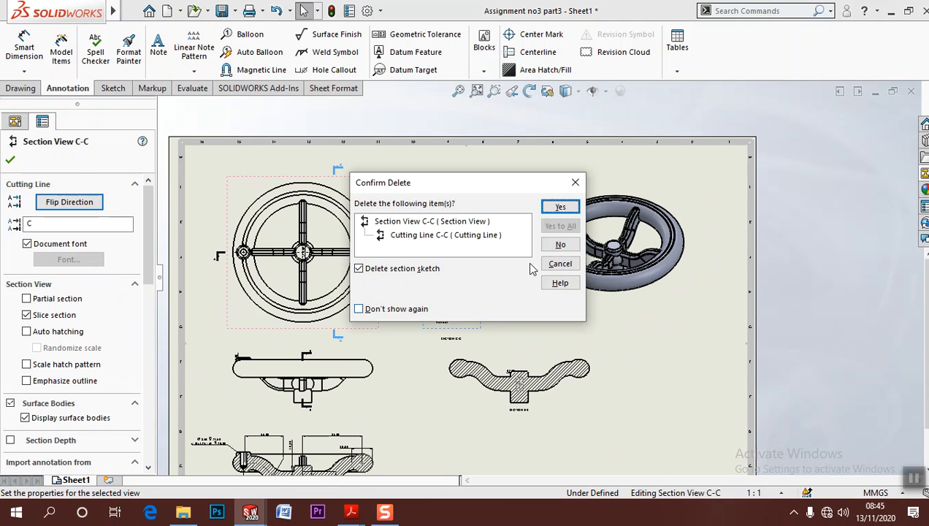
pyautogui.click(559, 208)
# Move the R2.00 dimension in section B-B diagonally outward from the corner of the hub
pyautogui.scroll(-6, 510, 278)
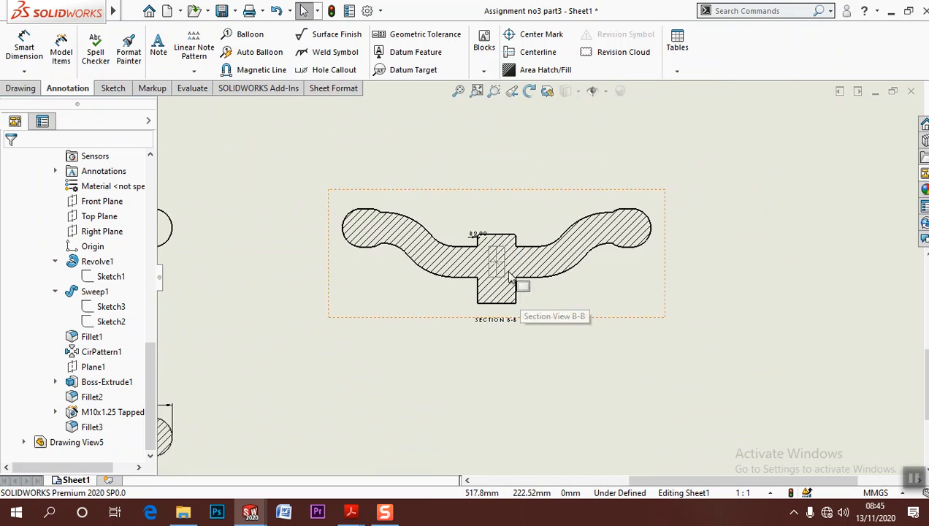
pyautogui.scroll(-5, 509, 277)
pyautogui.moveTo(441, 204); pyautogui.dragTo(395, 140)
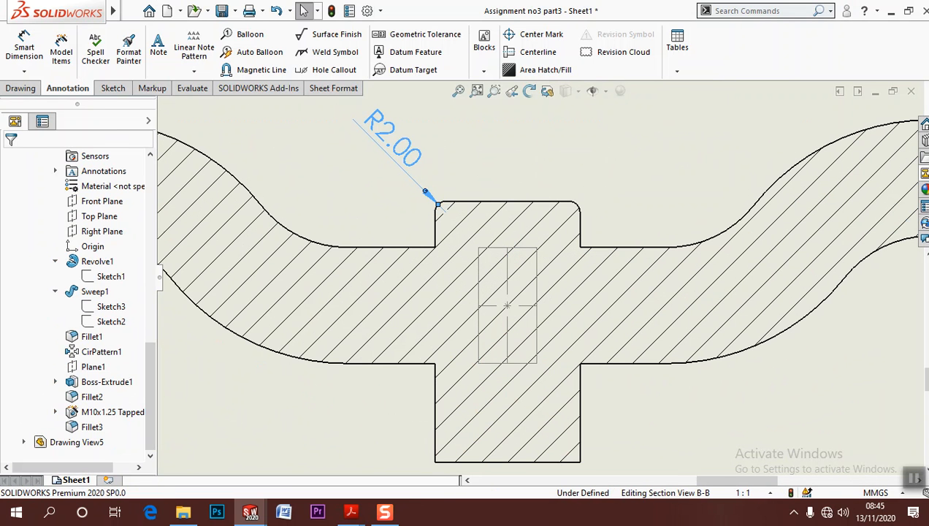
# Dimension the small sketched rectangle inside the hub in section B-B, placing its width above the hub and its height beside the hub
pyautogui.click(24, 47)
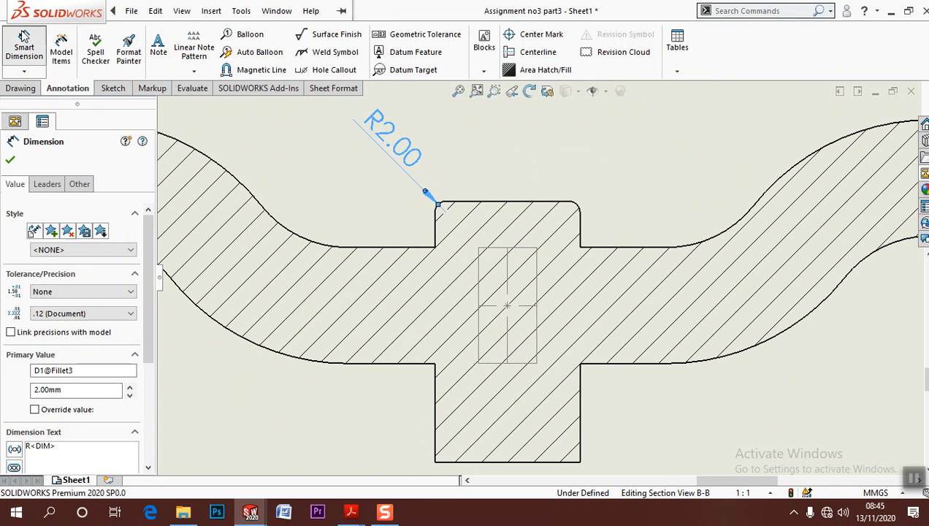
pyautogui.click(519, 253)
pyautogui.click(600, 165)
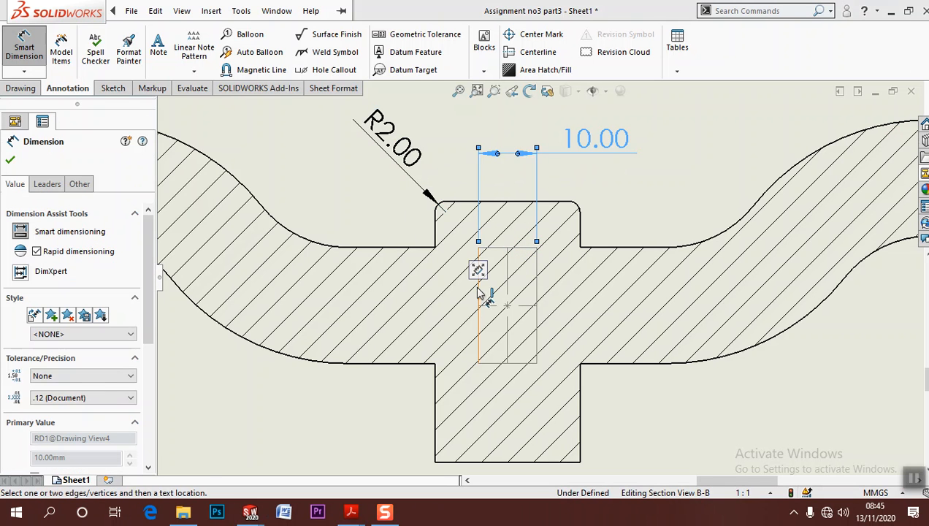
pyautogui.click(442, 296)
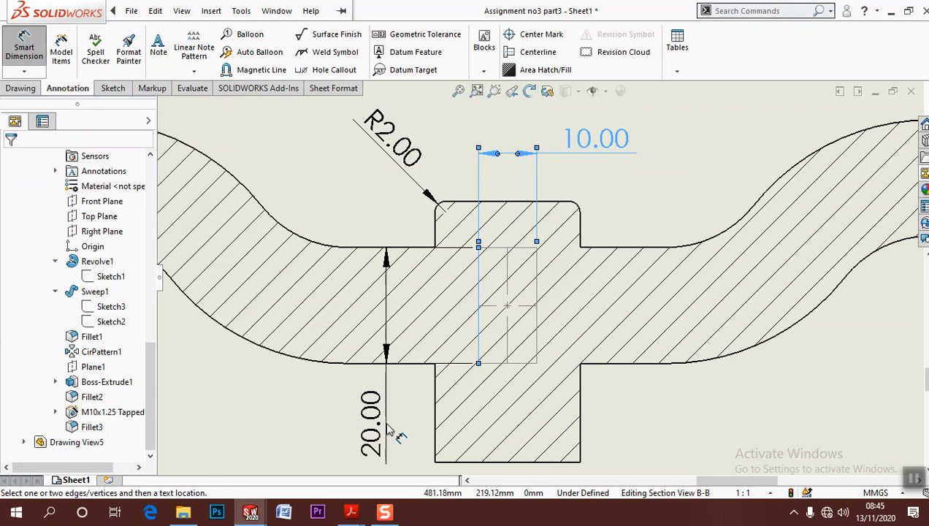
pyautogui.click(377, 431)
pyautogui.press('Escape')
pyautogui.press('Escape')
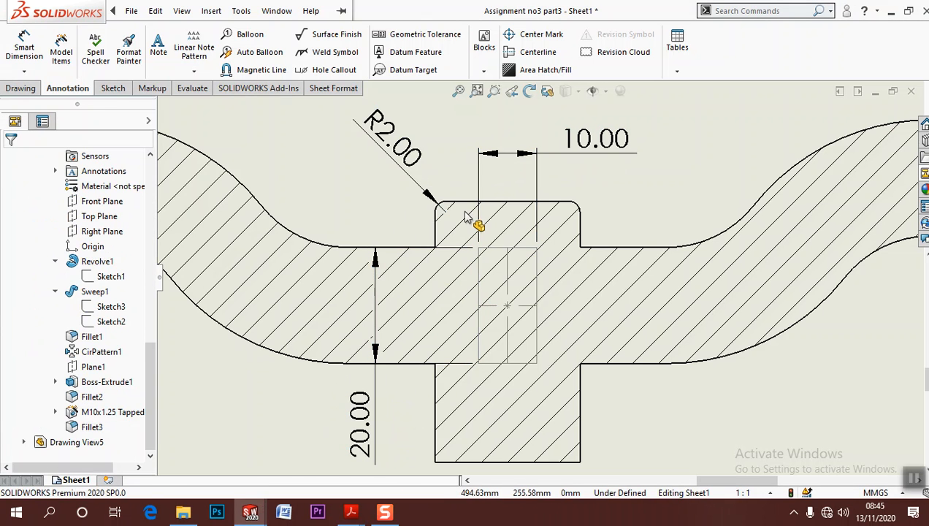
# Dimension the vertical distance from the hub's top edge to the inner rectangle's top edge in section B-B, placing the text above the spoke
pyautogui.click(465, 202)
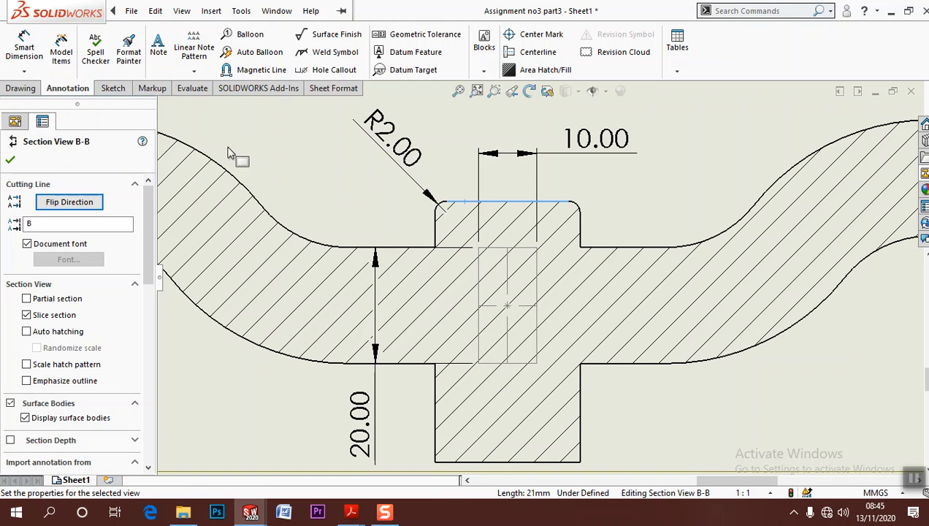
pyautogui.click(41, 47)
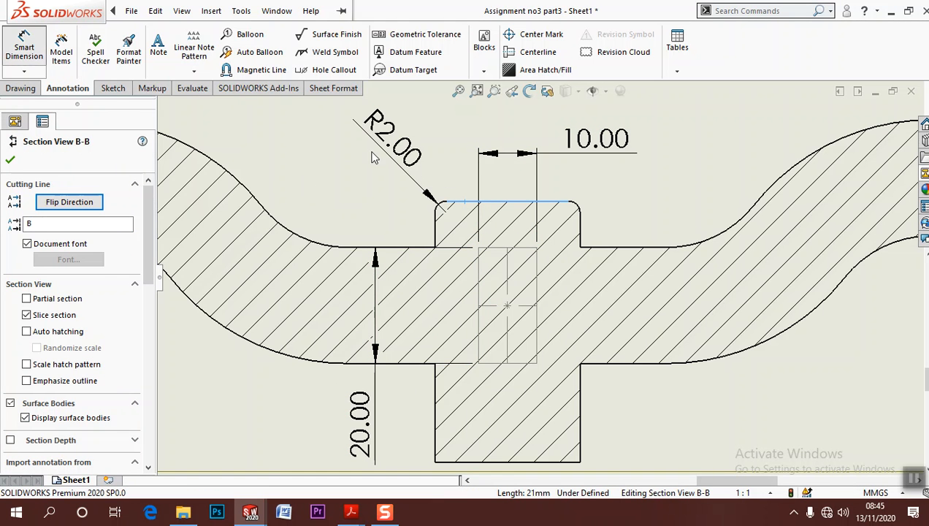
pyautogui.click(549, 208)
pyautogui.click(522, 249)
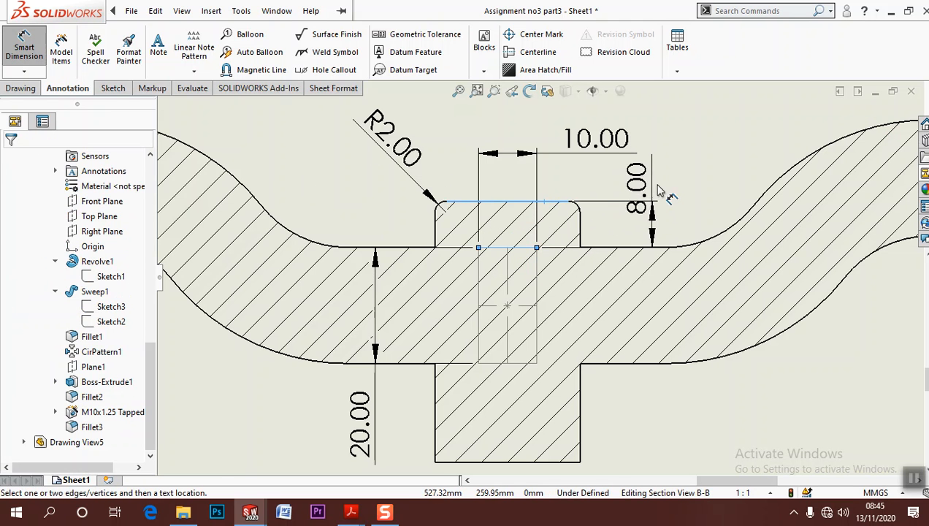
pyautogui.click(675, 143)
pyautogui.press('Escape')
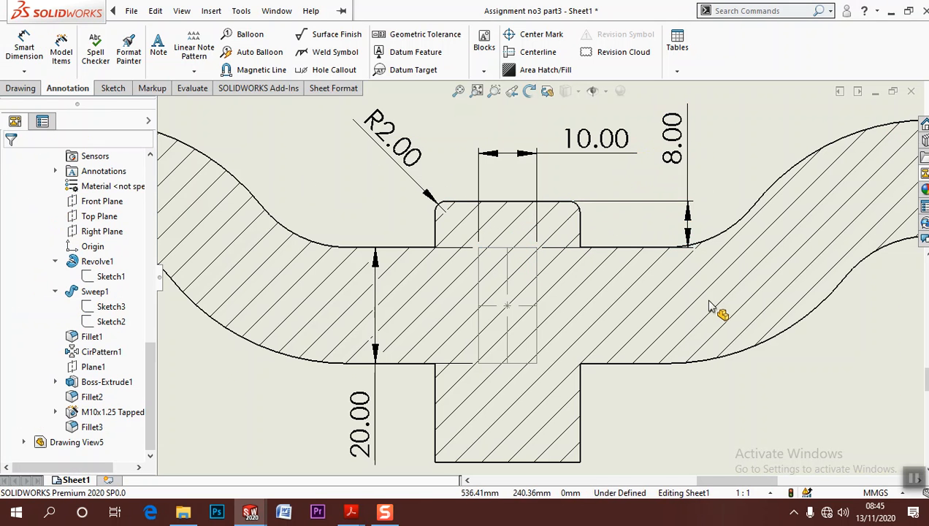
# Move the R2.00 dimension in the front view diagonally outward from the small boss on the rim
pyautogui.scroll(6, 711, 321)
pyautogui.scroll(-2, 831, 384)
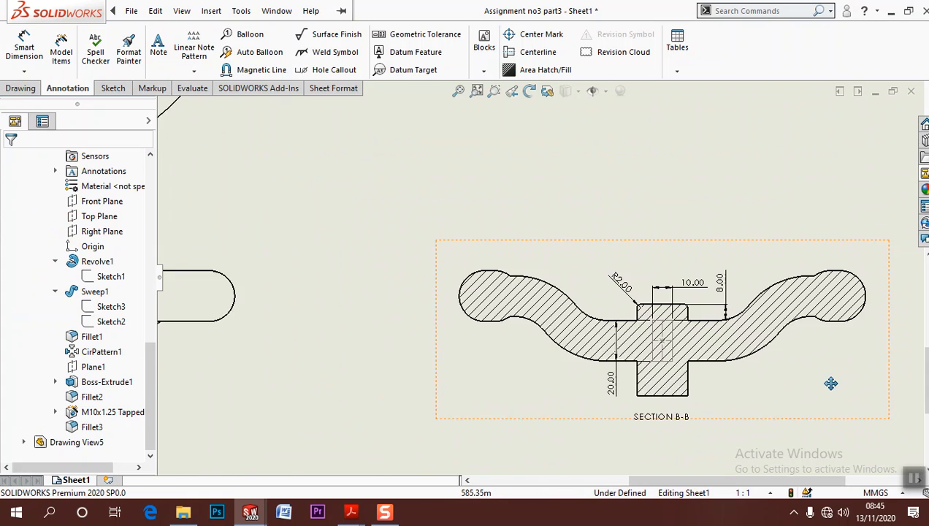
pyautogui.scroll(3, 643, 318)
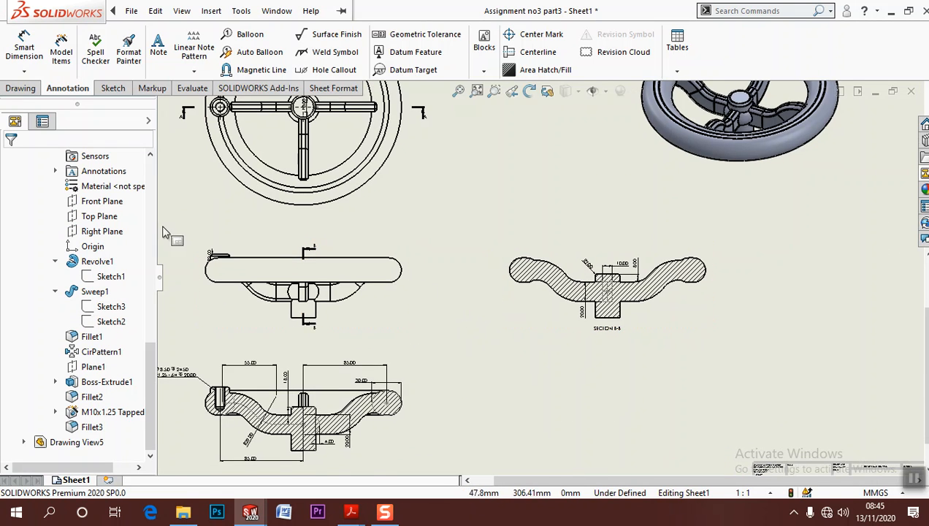
pyautogui.scroll(-8, 285, 286)
pyautogui.moveTo(515, 291); pyautogui.dragTo(454, 238)
pyautogui.click(454, 245)
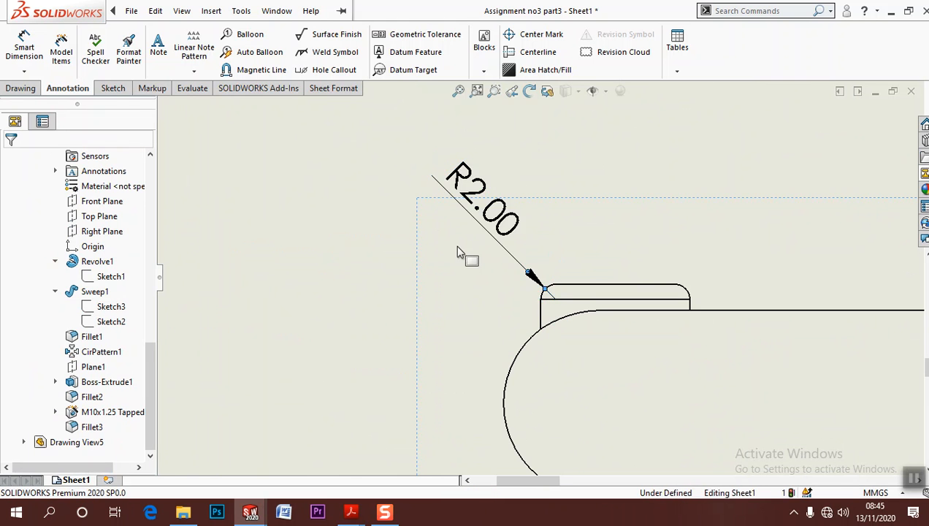
# Shift the circular handwheel view up and to the right with its aligned views, and raise the front view closer to it
pyautogui.scroll(6, 460, 248)
pyautogui.moveTo(368, 235); pyautogui.dragTo(325, 244, button='middle')
pyautogui.scroll(2, 546, 293)
pyautogui.moveTo(575, 320); pyautogui.dragTo(443, 377, button='middle')
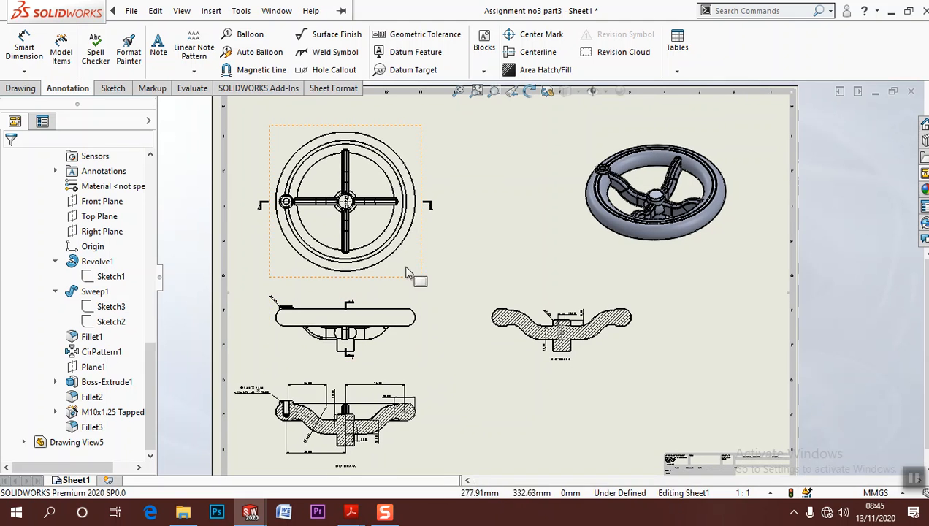
pyautogui.moveTo(419, 261); pyautogui.dragTo(438, 242)
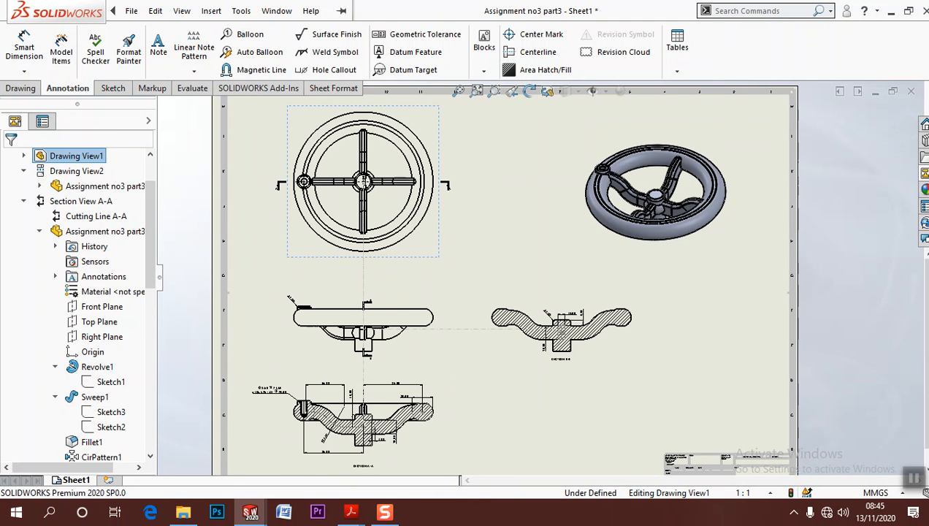
pyautogui.moveTo(442, 344)
pyautogui.mouseDown()
pyautogui.moveTo(442, 322)
pyautogui.moveTo(447, 327)
pyautogui.mouseUp()
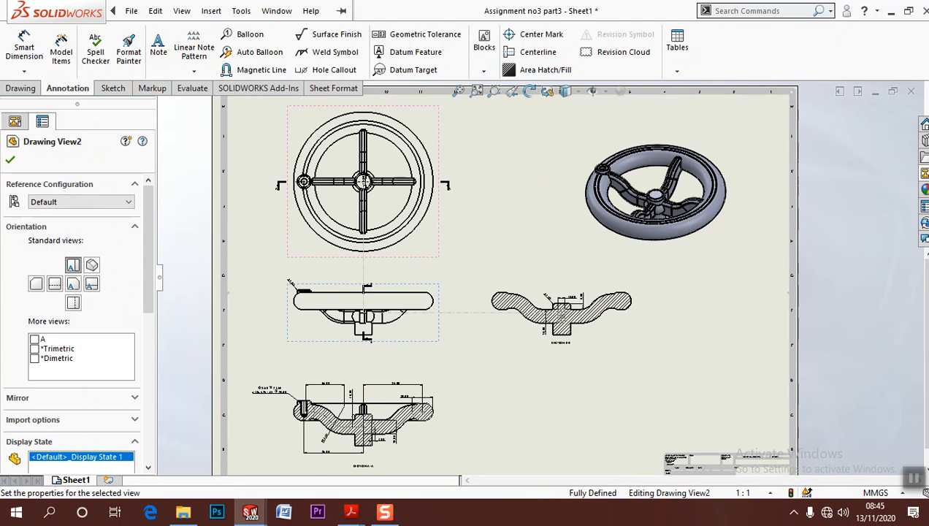
# Move the shaded pictorial view to just above the title block and raise the front view and section A-A slightly
pyautogui.moveTo(716, 297)
pyautogui.mouseDown()
pyautogui.moveTo(766, 458)
pyautogui.moveTo(761, 496)
pyautogui.mouseUp()
pyautogui.moveTo(443, 285)
pyautogui.mouseDown()
pyautogui.moveTo(454, 290)
pyautogui.moveTo(452, 278)
pyautogui.mouseUp()
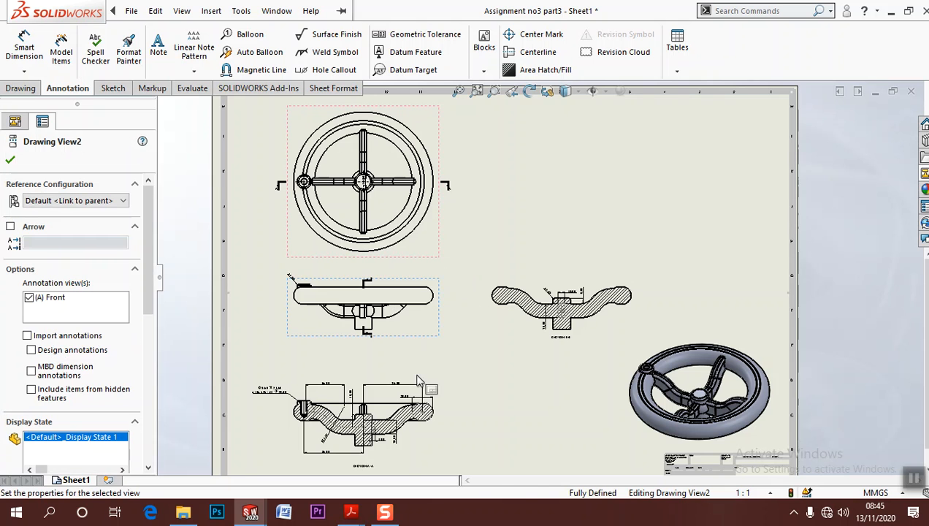
pyautogui.moveTo(433, 450); pyautogui.dragTo(442, 431)
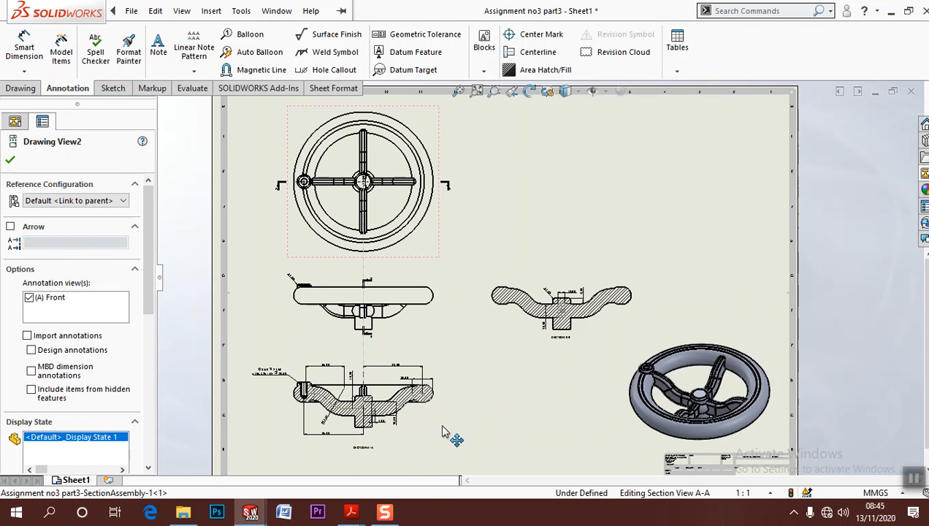
pyautogui.click(493, 400)
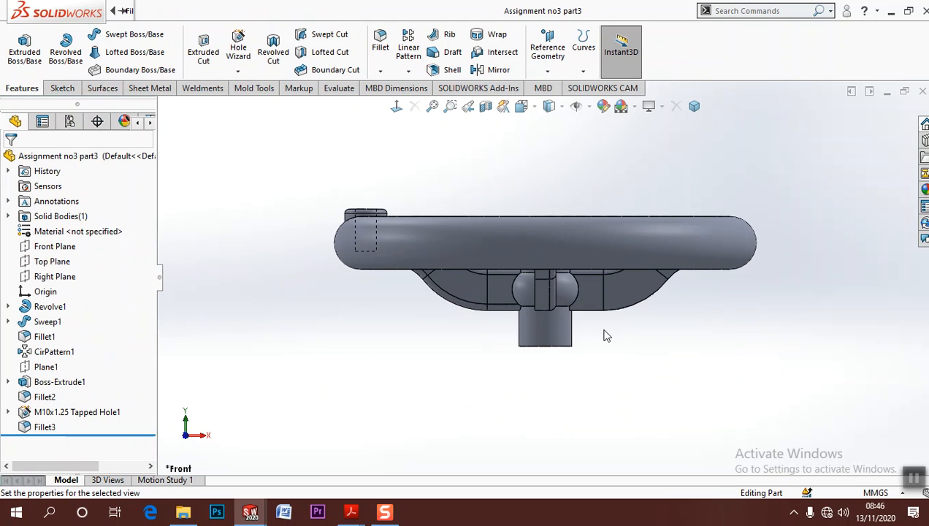
pyautogui.click(130, 11)
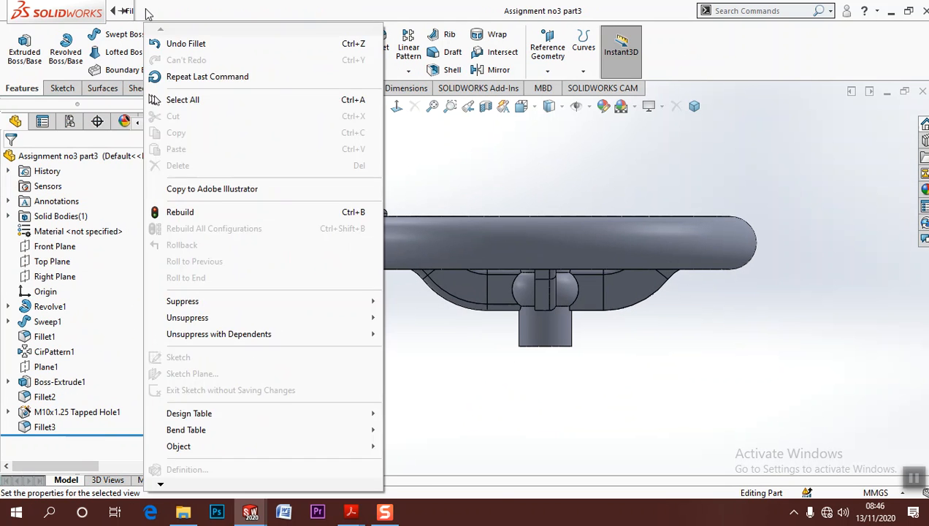
pyautogui.click(610, 173)
pyautogui.moveTo(113, 11)
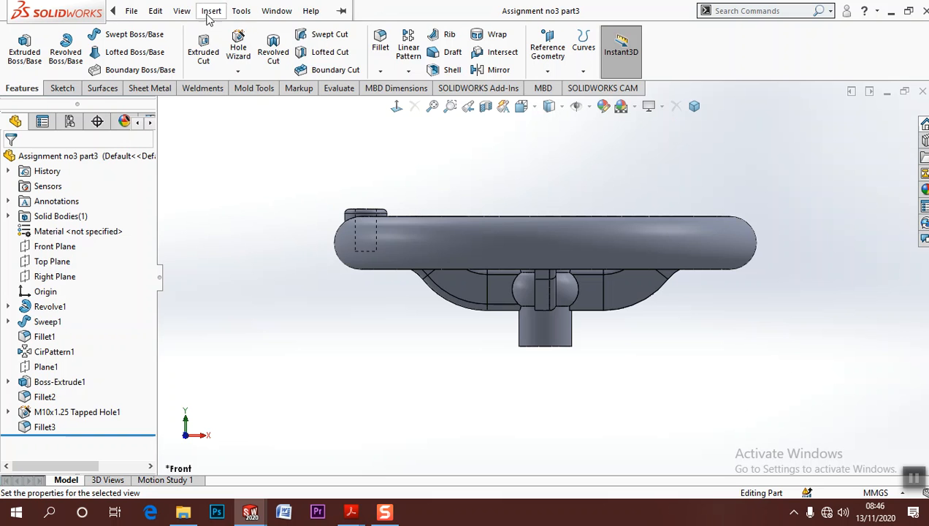
pyautogui.click(276, 11)
pyautogui.click(316, 173)
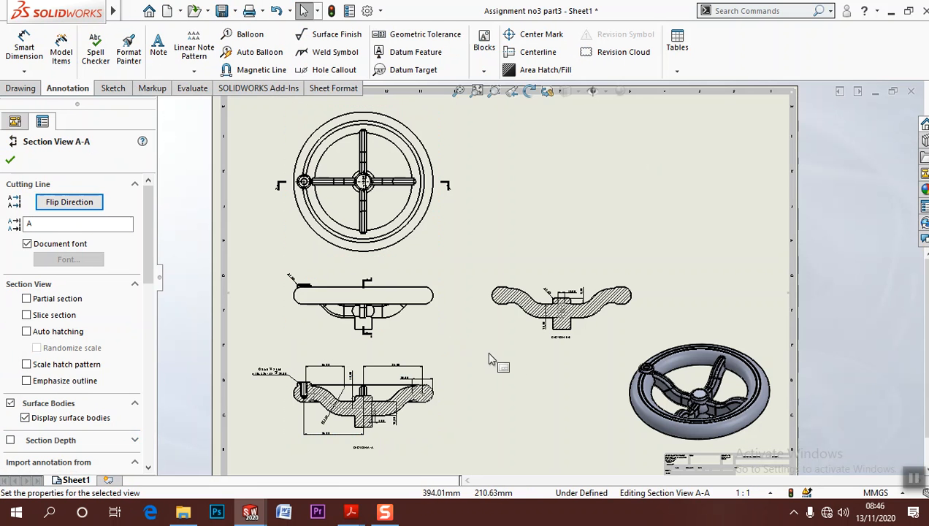
# Check the dimension placement in section A-A and the layout of the views across the whole sheet
pyautogui.scroll(-3, 555, 331)
pyautogui.moveTo(460, 369); pyautogui.dragTo(492, 318, button='middle')
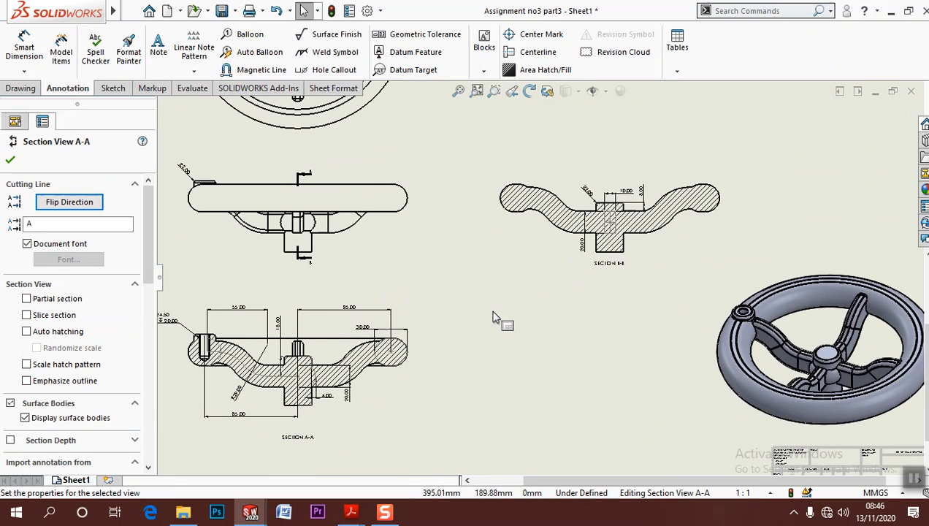
pyautogui.scroll(-5, 371, 294)
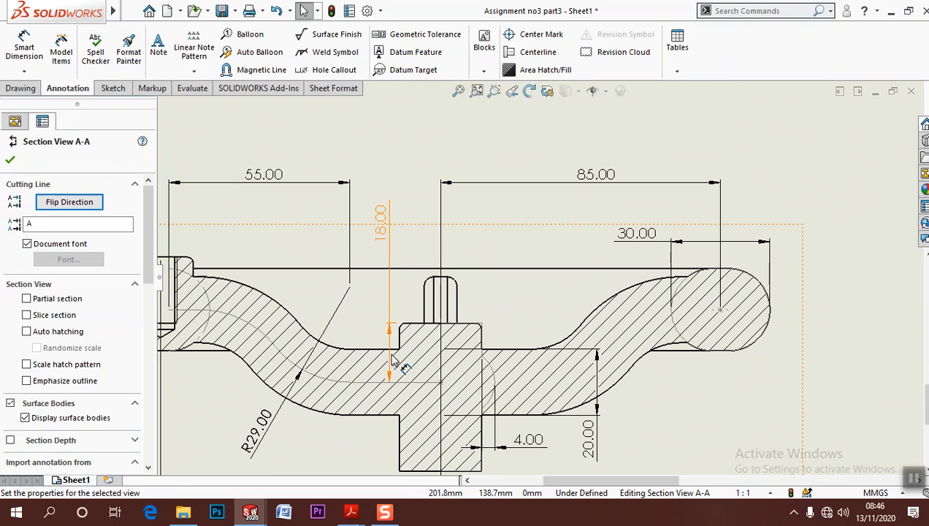
pyautogui.scroll(3, 393, 358)
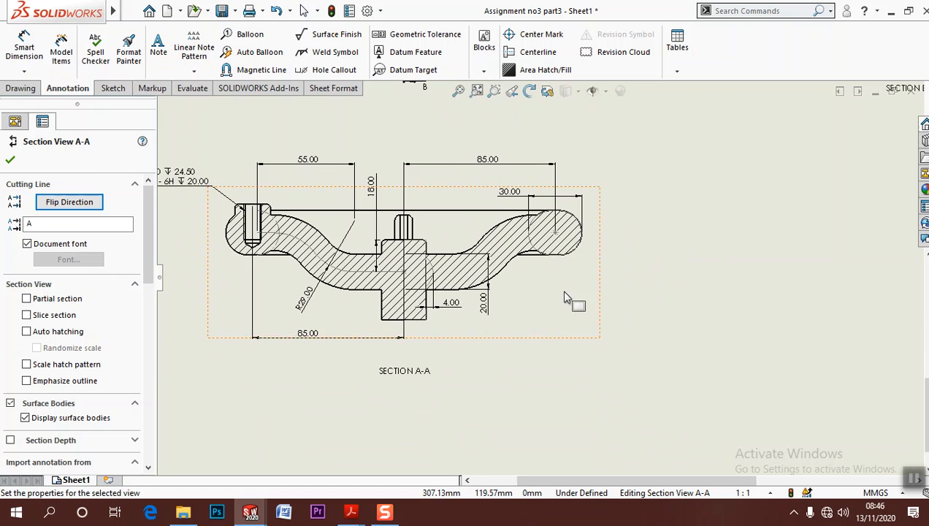
pyautogui.scroll(6, 568, 297)
pyautogui.moveTo(584, 280)
pyautogui.mouseDown(button='middle')
pyautogui.moveTo(494, 392)
pyautogui.moveTo(469, 364)
pyautogui.mouseUp(button='middle')
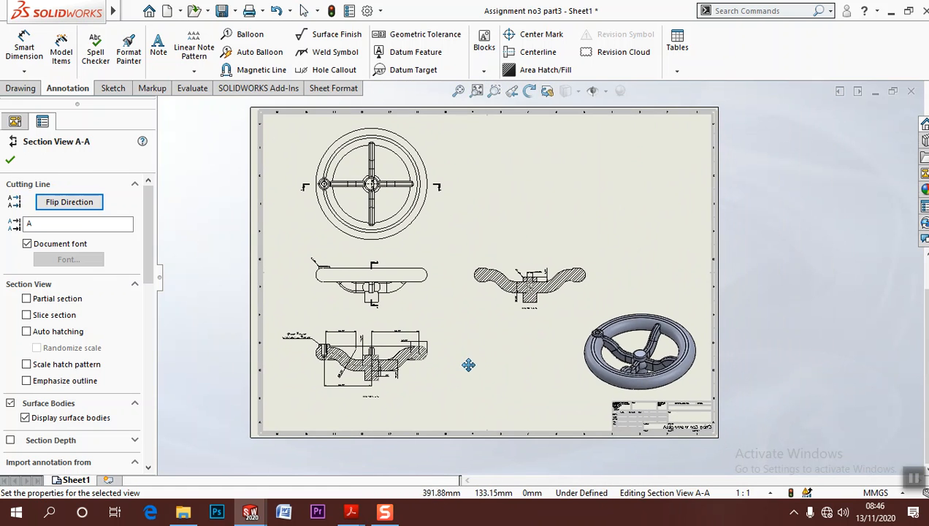
pyautogui.click(476, 92)
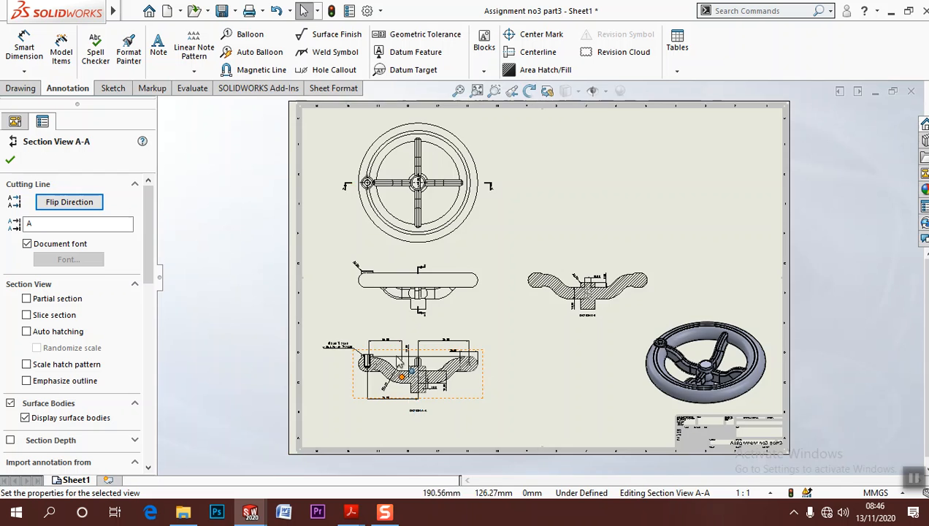
pyautogui.scroll(-5, 400, 363)
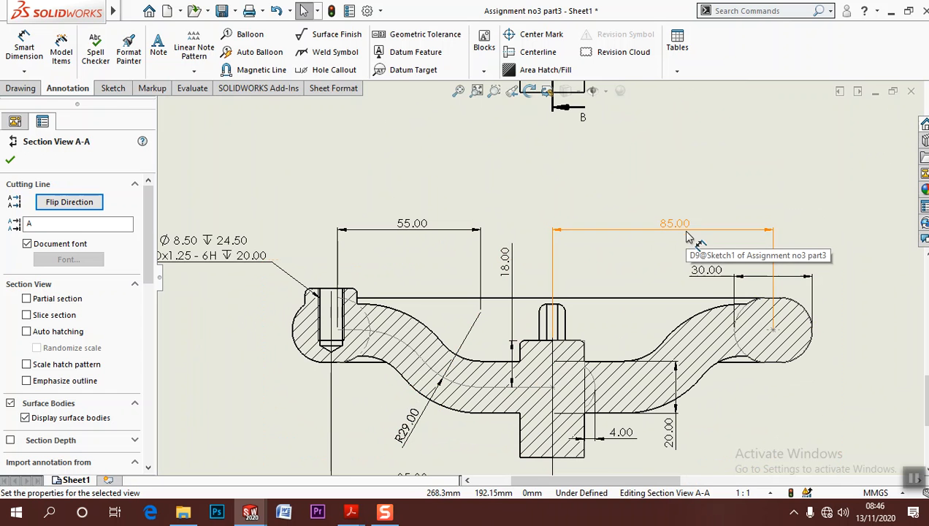
# Dimension the overall height in section A-A from the hub's bottom edge to the rim boss's top edge, placing it outside the rim
pyautogui.moveTo(811, 384); pyautogui.dragTo(773, 328, button='middle')
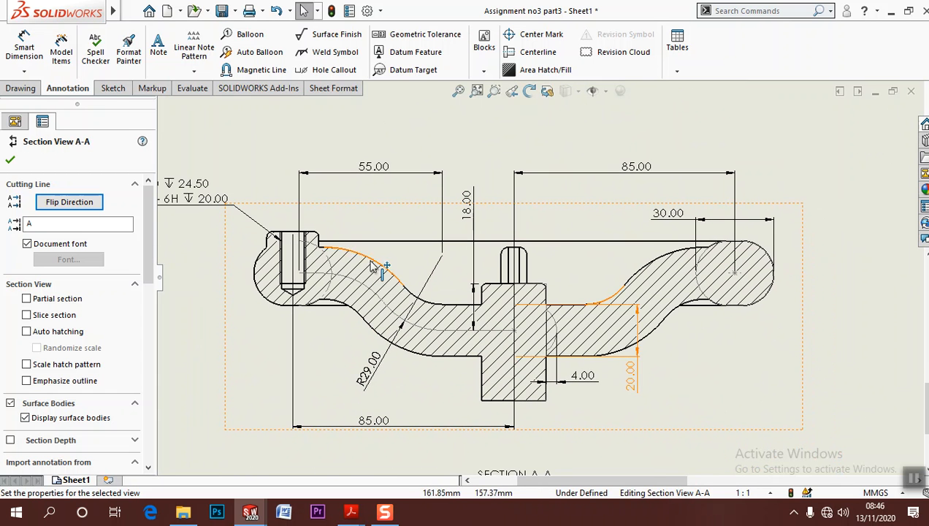
pyautogui.click(24, 49)
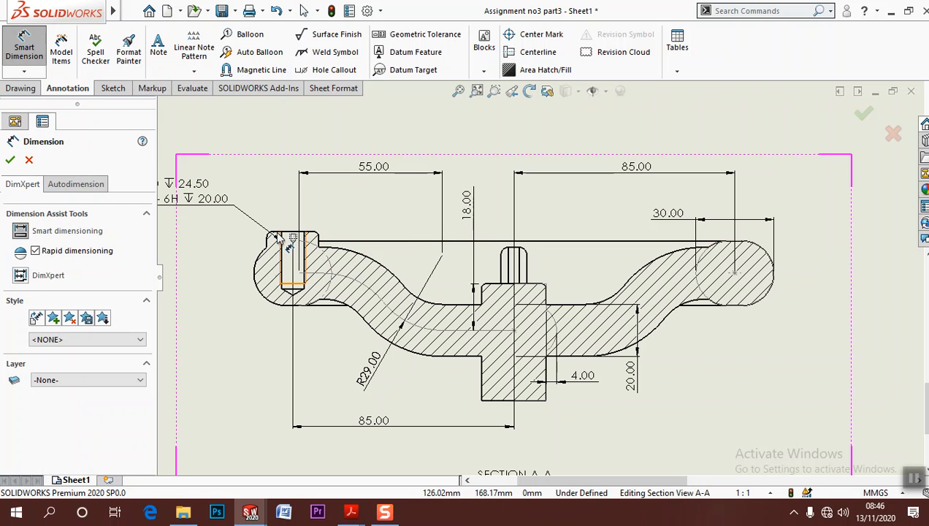
pyautogui.click(278, 237)
pyautogui.press('Escape')
pyautogui.click(24, 53)
pyautogui.click(496, 401)
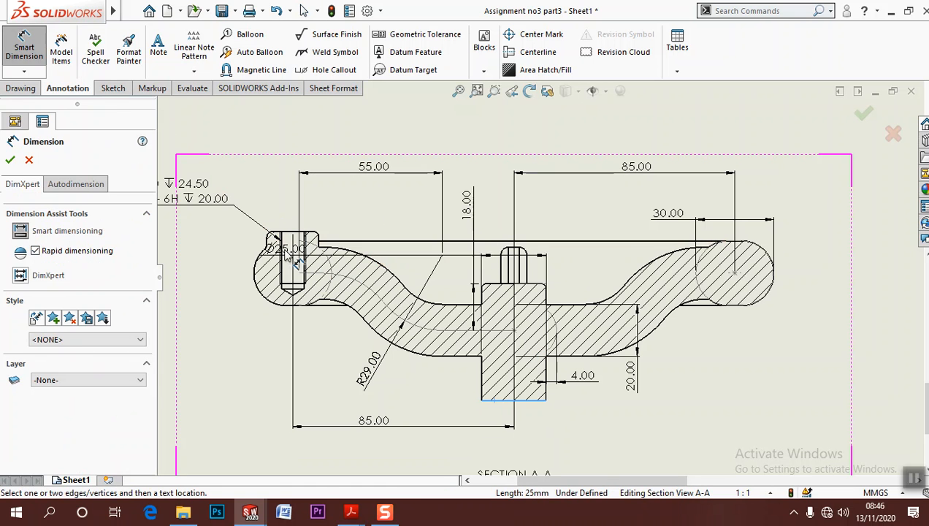
pyautogui.click(290, 234)
pyautogui.click(217, 334)
pyautogui.press('Escape')
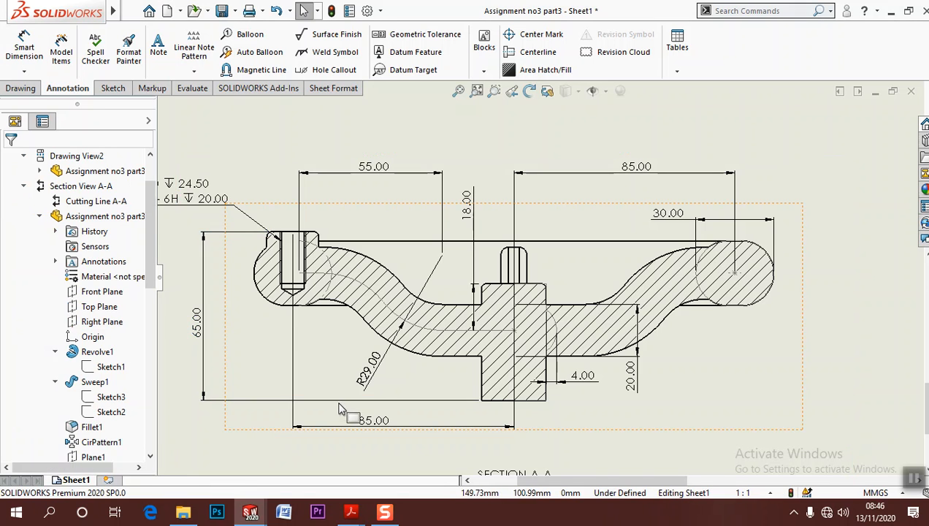
# Dimension the outer diameter of the small rim boss in the circular view, placing the text diagonally outside the rim
pyautogui.scroll(-3, 165, 235)
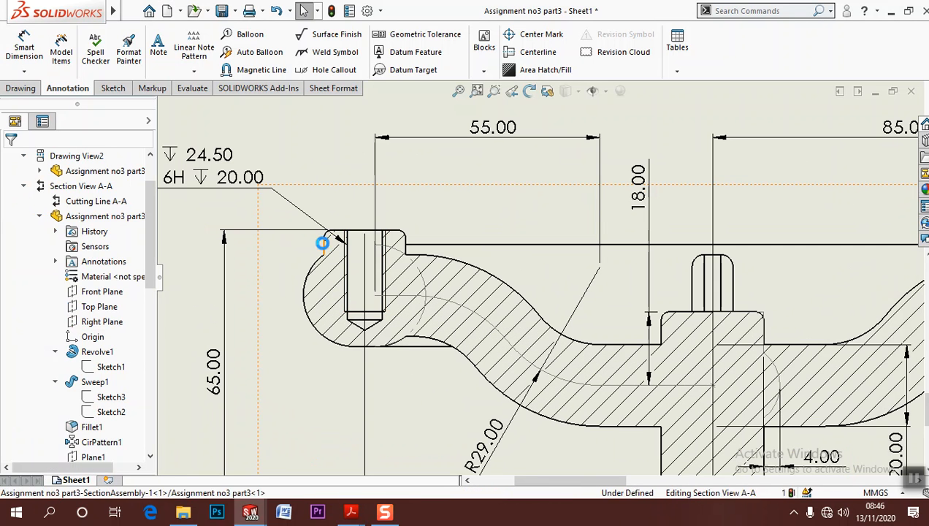
pyautogui.click(322, 239)
pyautogui.scroll(5, 406, 410)
pyautogui.moveTo(405, 409); pyautogui.dragTo(381, 460, button='middle')
pyautogui.moveTo(436, 349)
pyautogui.mouseDown(button='middle')
pyautogui.moveTo(257, 448)
pyautogui.moveTo(265, 511)
pyautogui.mouseUp(button='middle')
pyautogui.scroll(-5, 321, 144)
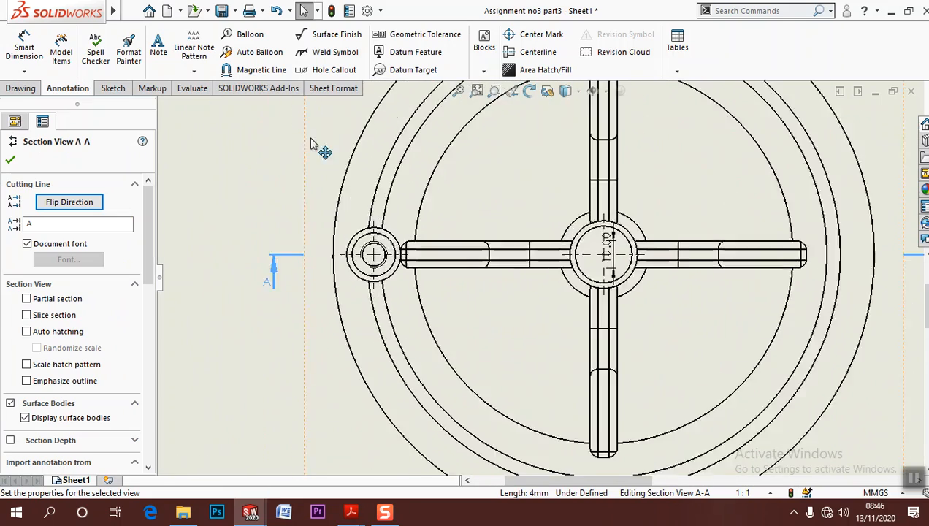
pyautogui.click(22, 44)
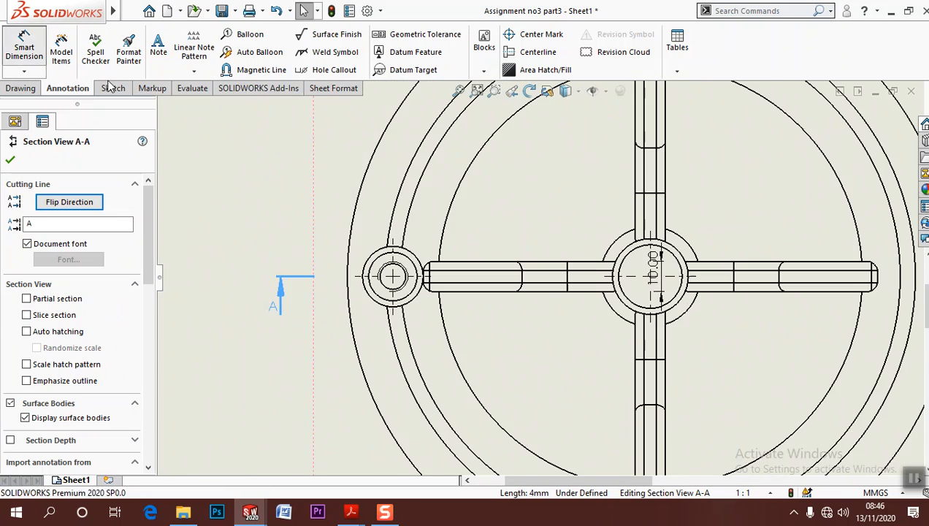
pyautogui.click(378, 308)
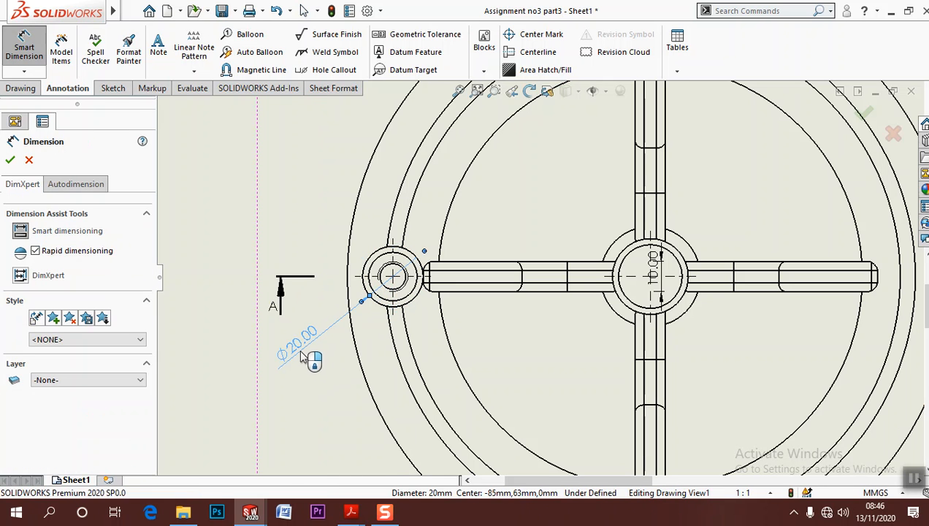
pyautogui.click(311, 360)
pyautogui.press('Escape')
# Delete the 10.00 dimension from the hub in the circular view
pyautogui.moveTo(666, 295); pyautogui.dragTo(725, 373)
pyautogui.press('Delete')
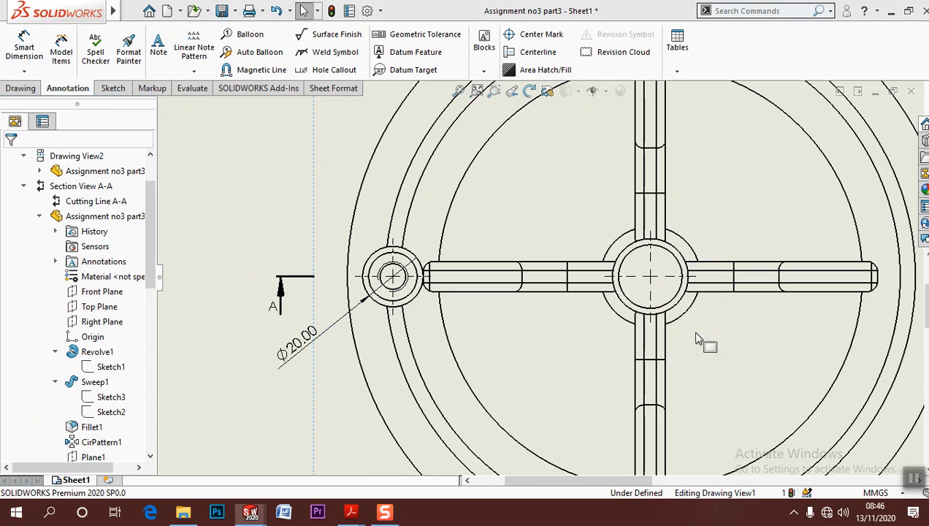
# Examine the circular view, front view and section A-A for dimensions that are still missing
pyautogui.press('z')
pyautogui.moveTo(399, 278); pyautogui.dragTo(246, 173, button='middle')
pyautogui.scroll(3, 503, 336)
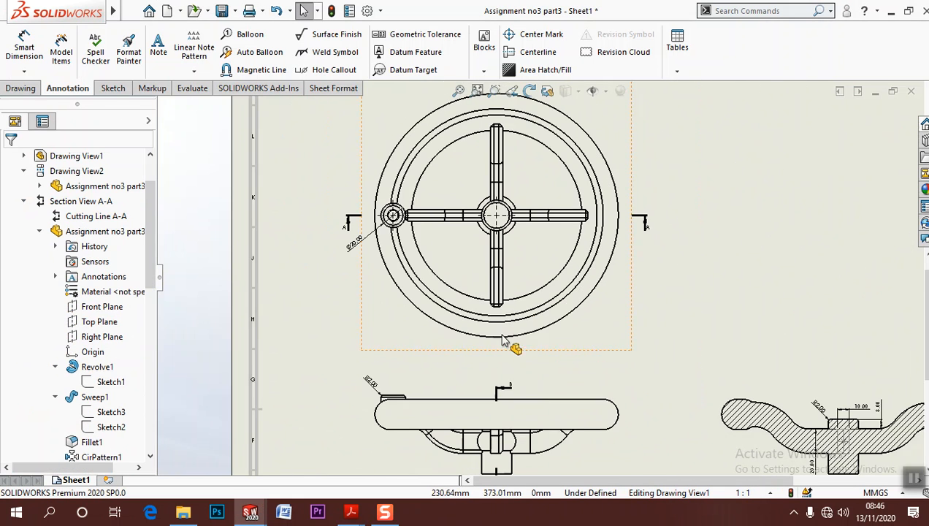
pyautogui.scroll(-2, 550, 363)
pyautogui.scroll(1, 536, 387)
pyautogui.moveTo(531, 402)
pyautogui.mouseDown(button='middle')
pyautogui.moveTo(510, 342)
pyautogui.moveTo(480, 306)
pyautogui.mouseUp(button='middle')
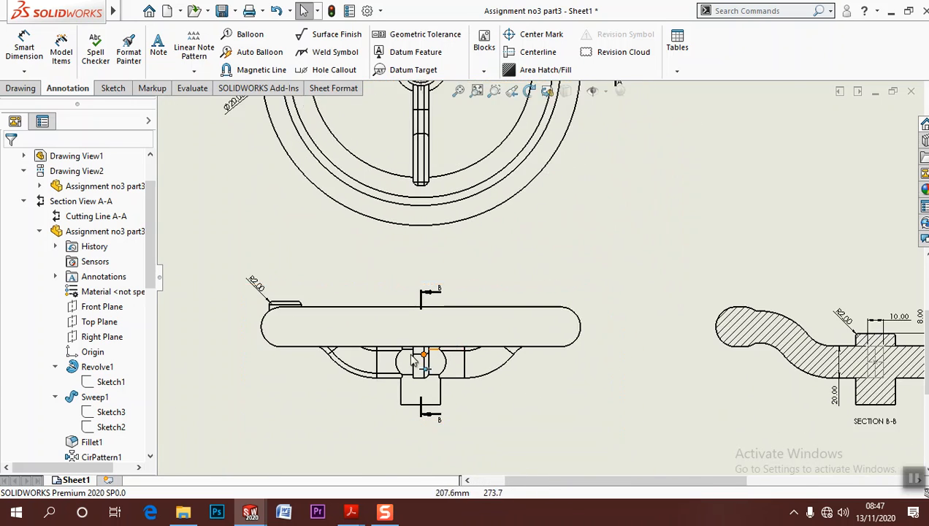
pyautogui.scroll(-1, 351, 373)
pyautogui.moveTo(341, 361); pyautogui.dragTo(413, 322, button='middle')
pyautogui.scroll(2, 424, 343)
pyautogui.scroll(-4, 475, 434)
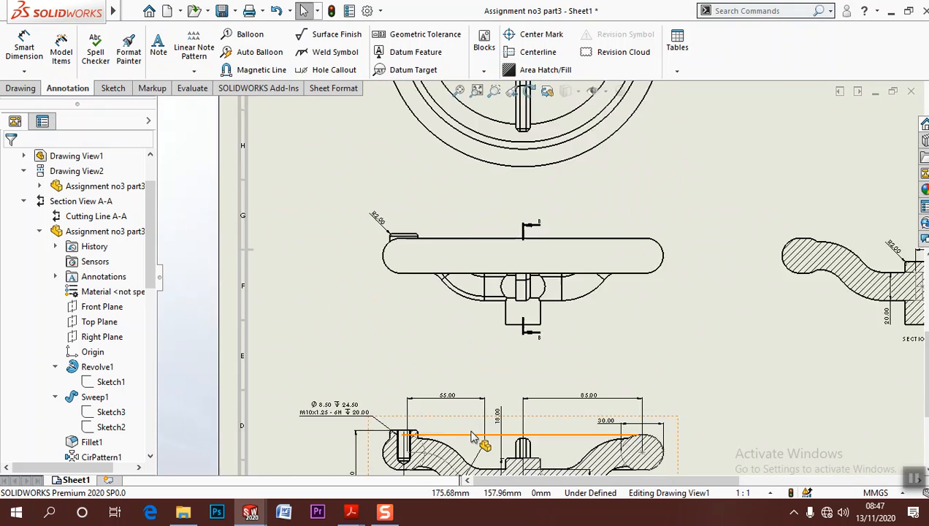
pyautogui.scroll(-1, 451, 387)
pyautogui.click(24, 48)
pyautogui.scroll(3, 588, 405)
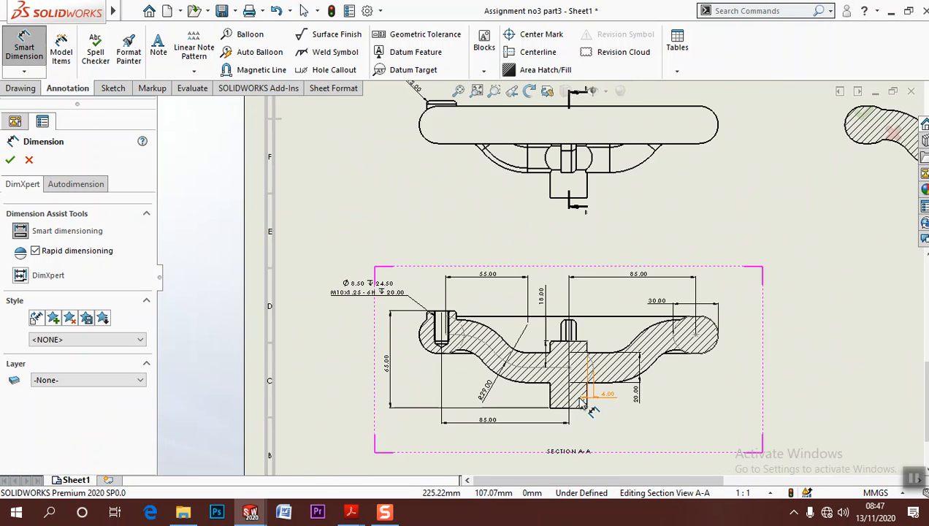
pyautogui.scroll(-2, 588, 405)
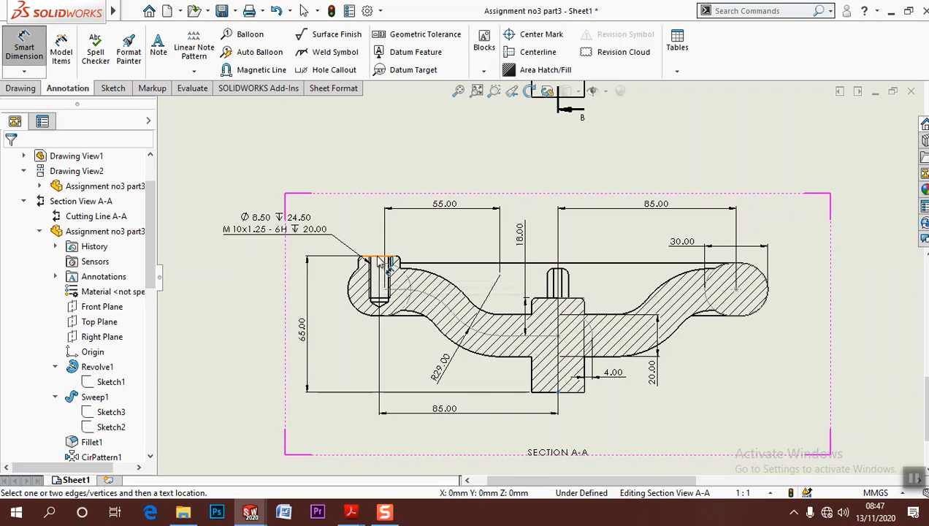
pyautogui.scroll(-2, 380, 263)
pyautogui.scroll(5, 379, 263)
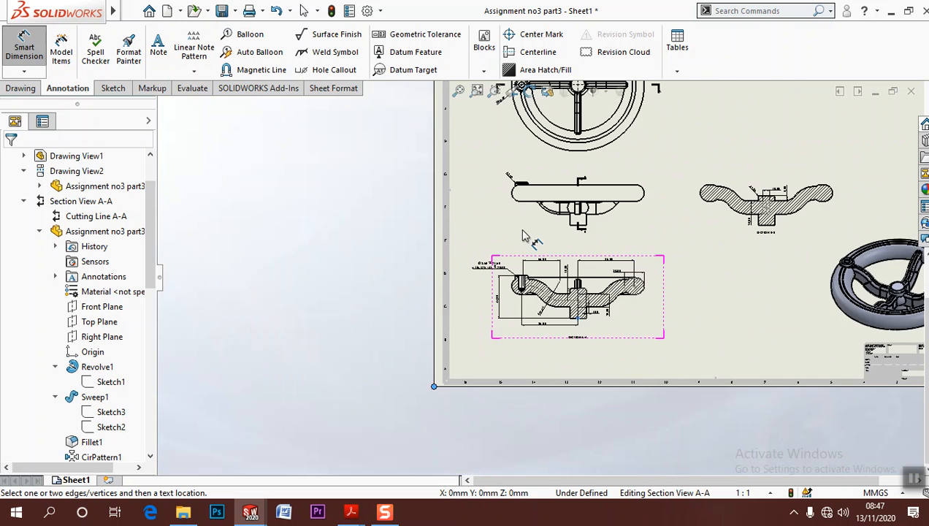
pyautogui.scroll(-2, 533, 179)
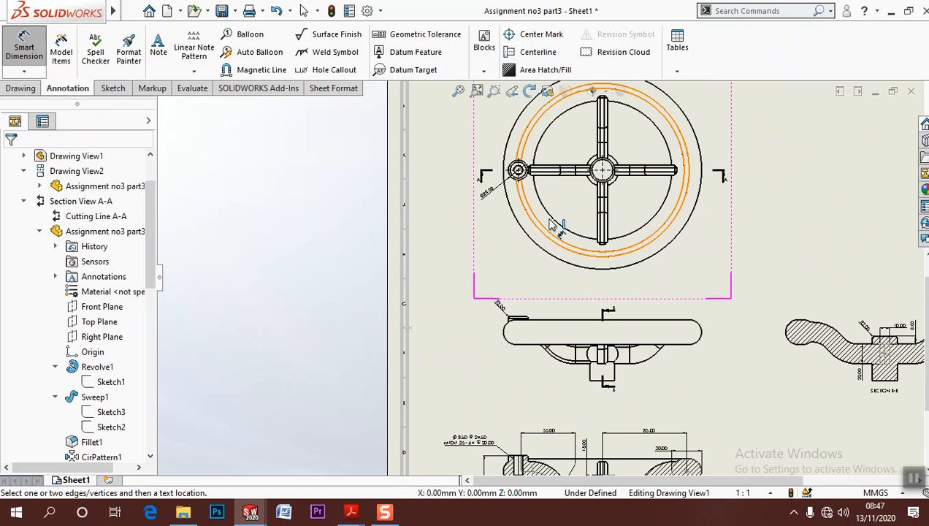
pyautogui.scroll(-3, 597, 175)
pyautogui.press('Escape')
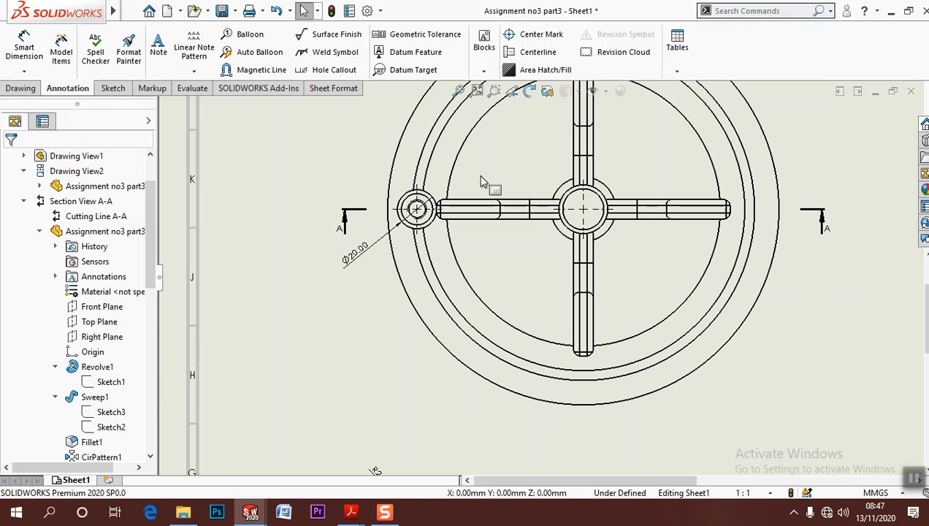
# Dimension the horizontal distance between the rim boss and hub centres, placing it below the rim in the circular view
pyautogui.click(40, 55)
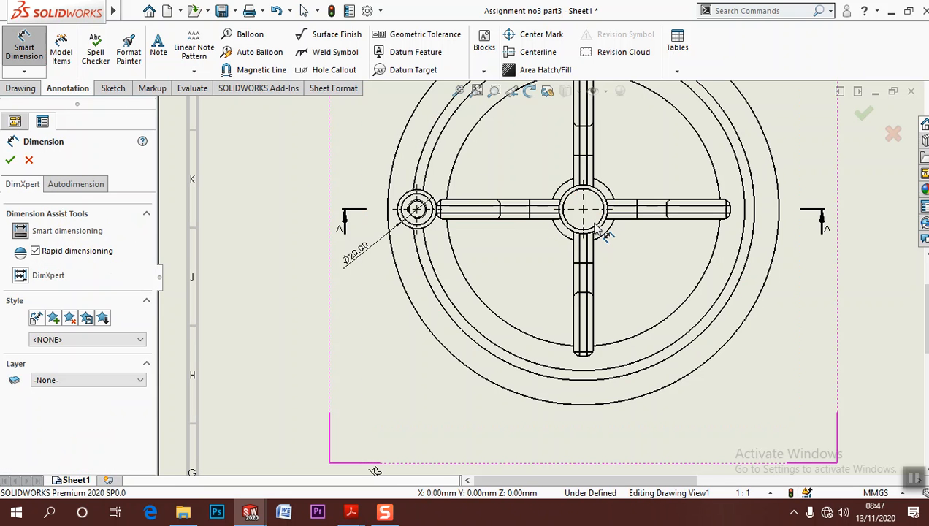
pyautogui.click(429, 221)
pyautogui.click(495, 442)
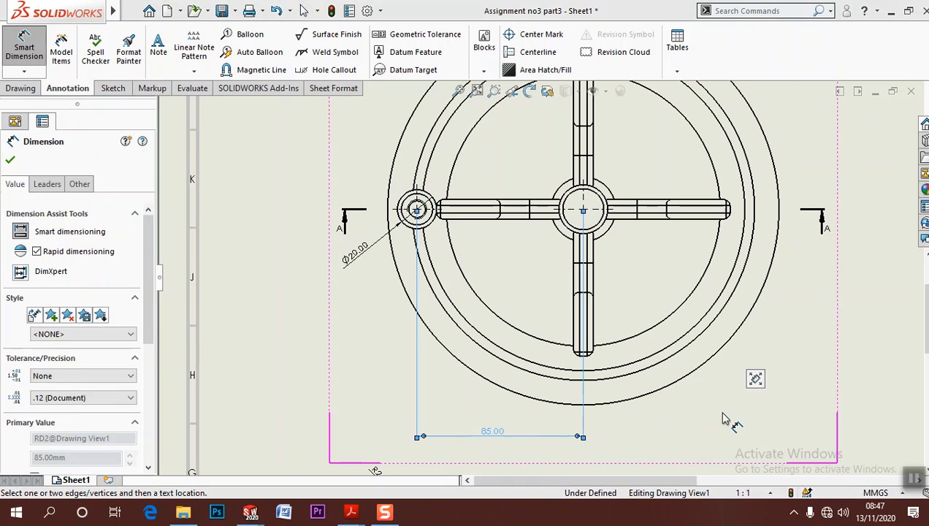
pyautogui.press('Escape')
# Check the placement of the centre-distance dimension between the circular and front views against the rest of the sheet
pyautogui.scroll(2, 722, 418)
pyautogui.moveTo(722, 414)
pyautogui.mouseDown(button='middle')
pyautogui.moveTo(606, 276)
pyautogui.moveTo(581, 218)
pyautogui.mouseUp(button='middle')
pyautogui.scroll(3, 598, 273)
pyautogui.scroll(-3, 477, 228)
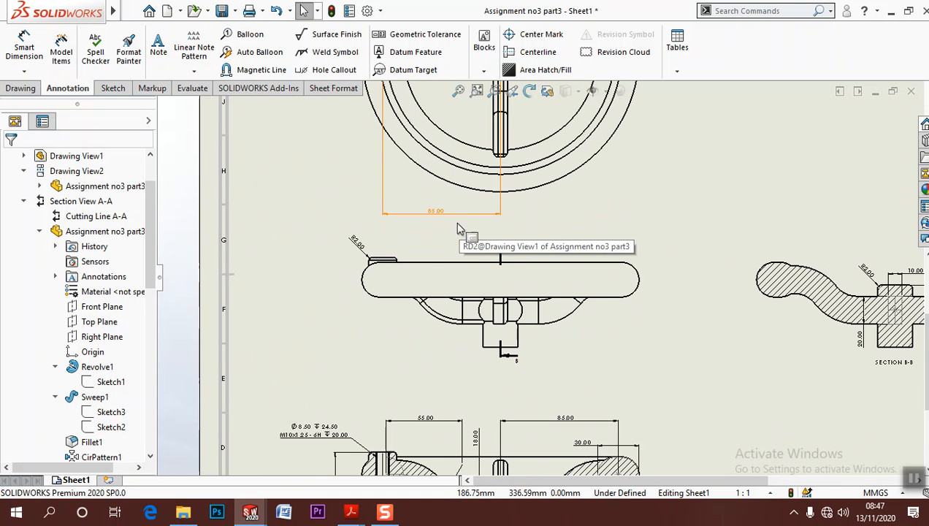
pyautogui.scroll(3, 429, 404)
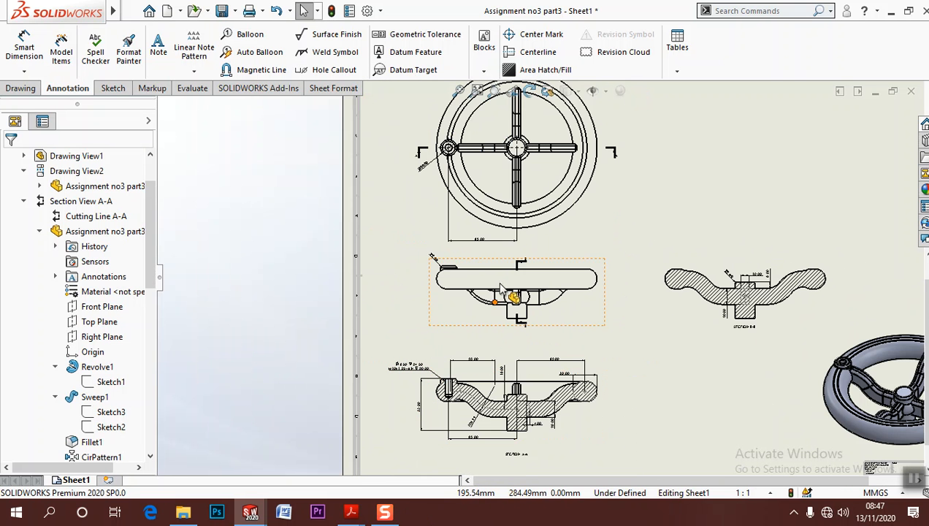
pyautogui.click(504, 241)
pyautogui.keyDown('shift'); pyautogui.moveTo(475, 349); pyautogui.dragTo(480, 381); pyautogui.keyUp('shift')
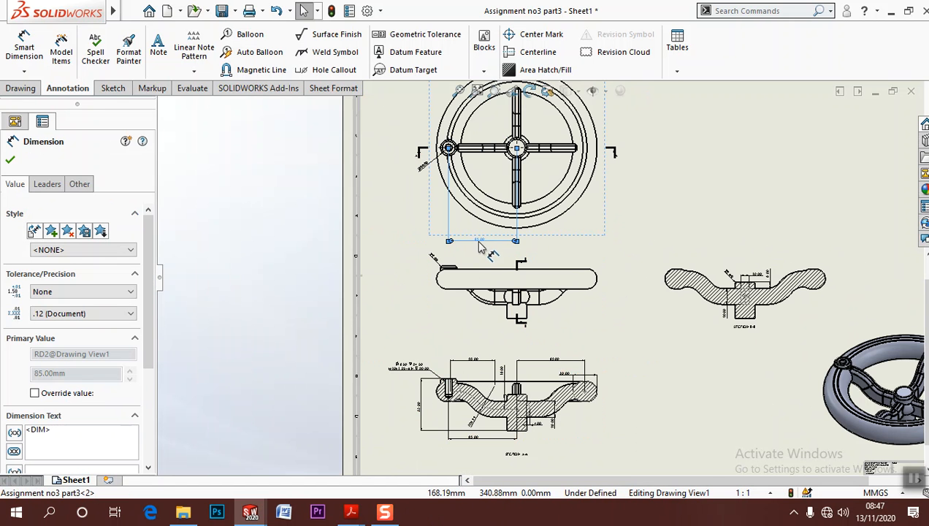
pyautogui.keyDown('shift'); pyautogui.moveTo(479, 415); pyautogui.dragTo(493, 292); pyautogui.keyUp('shift')
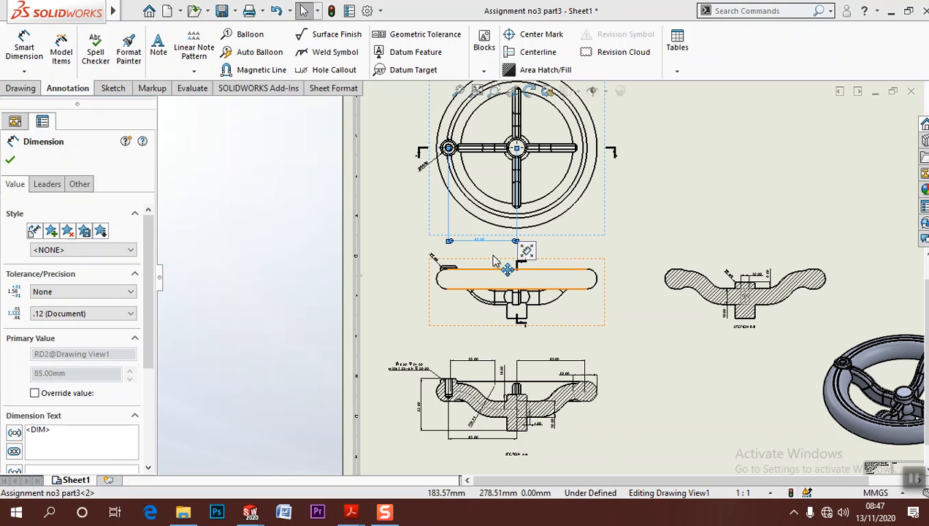
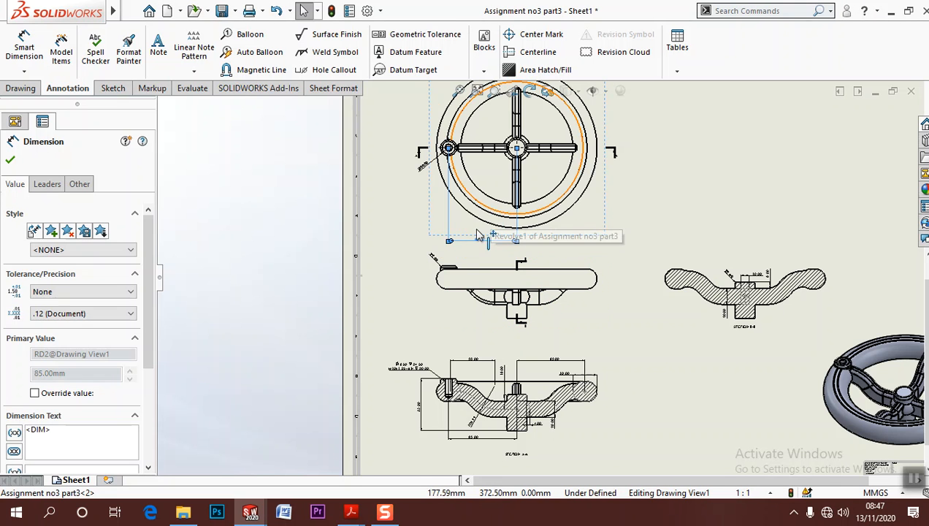
pyautogui.click(646, 346)
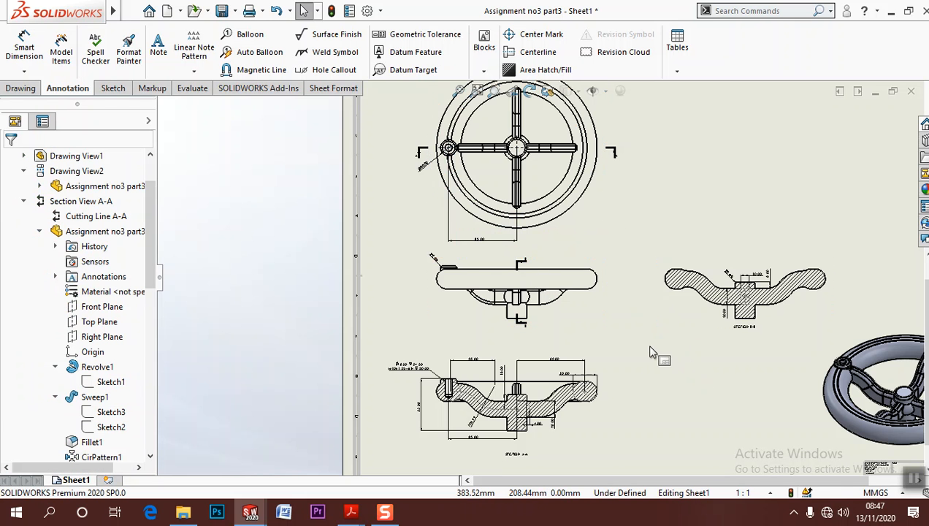
pyautogui.scroll(-3, 618, 317)
pyautogui.scroll(-3, 390, 354)
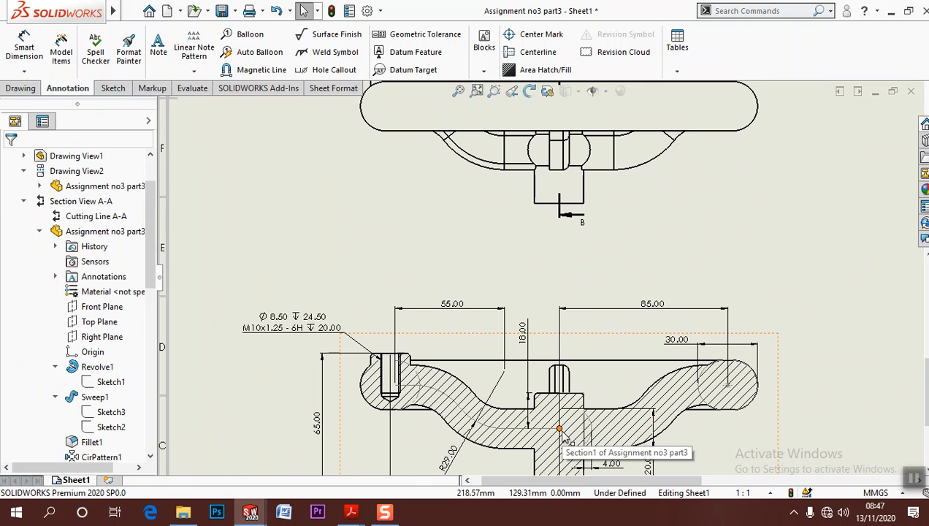
pyautogui.click(24, 47)
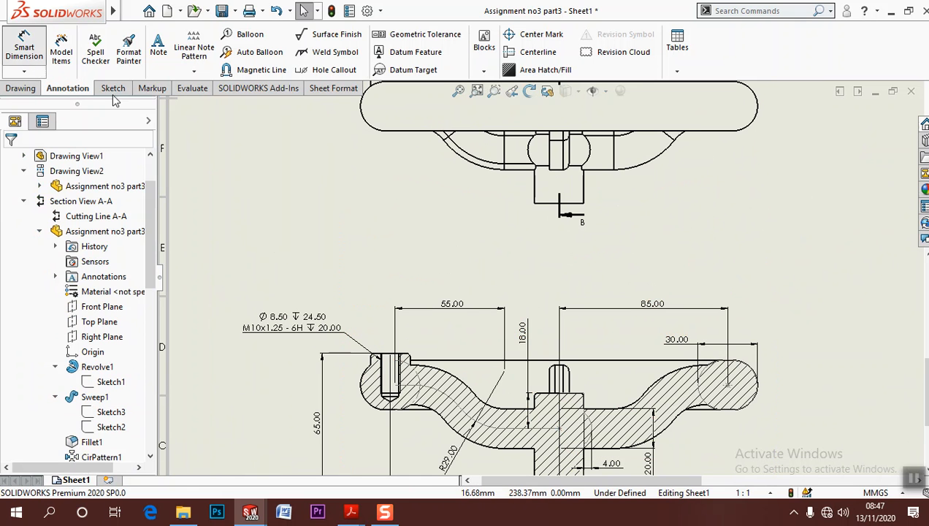
pyautogui.click(560, 429)
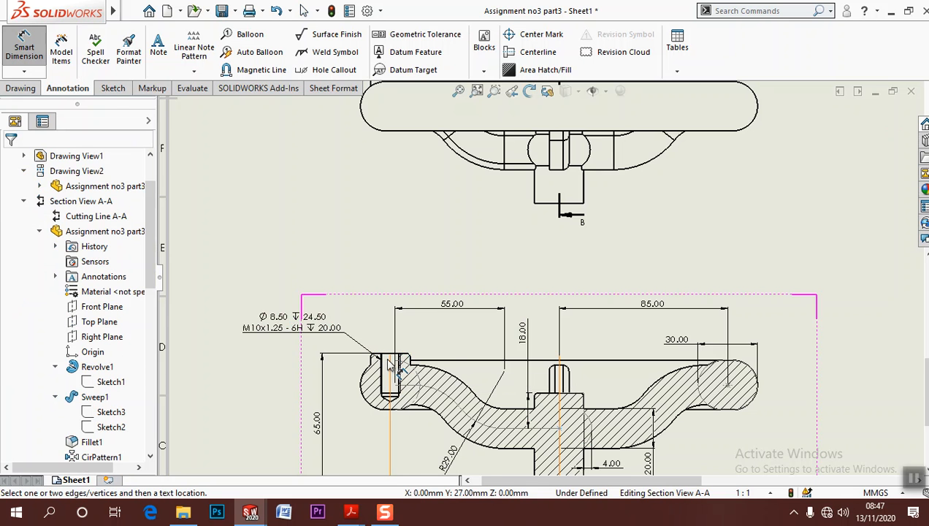
pyautogui.scroll(-5, 391, 367)
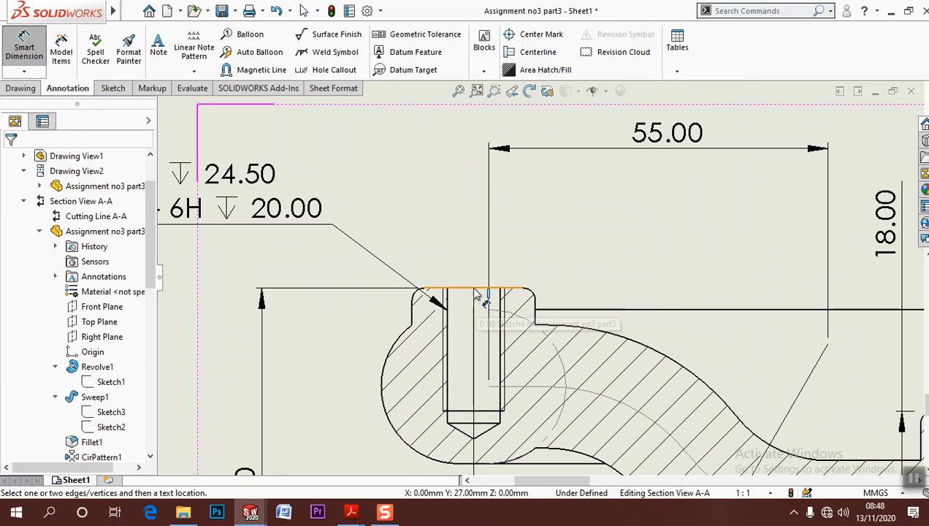
pyautogui.click(477, 289)
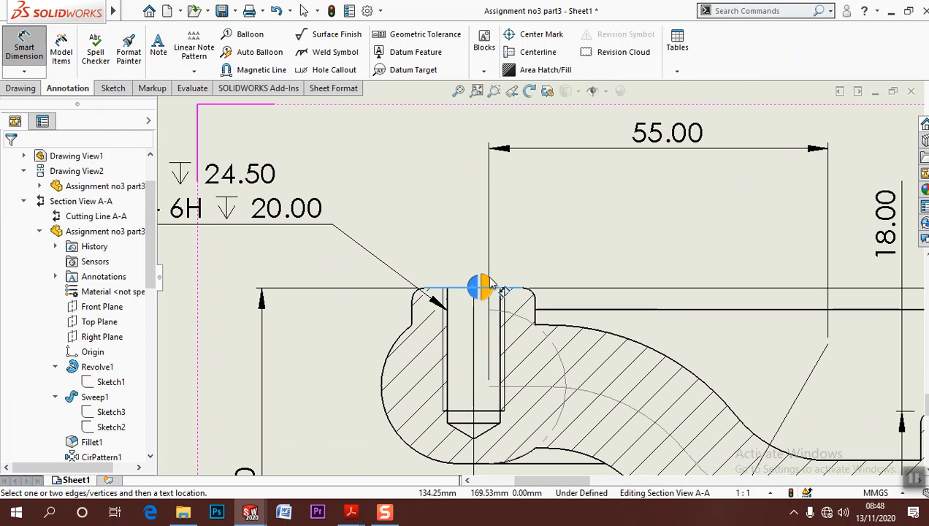
pyautogui.scroll(6, 514, 241)
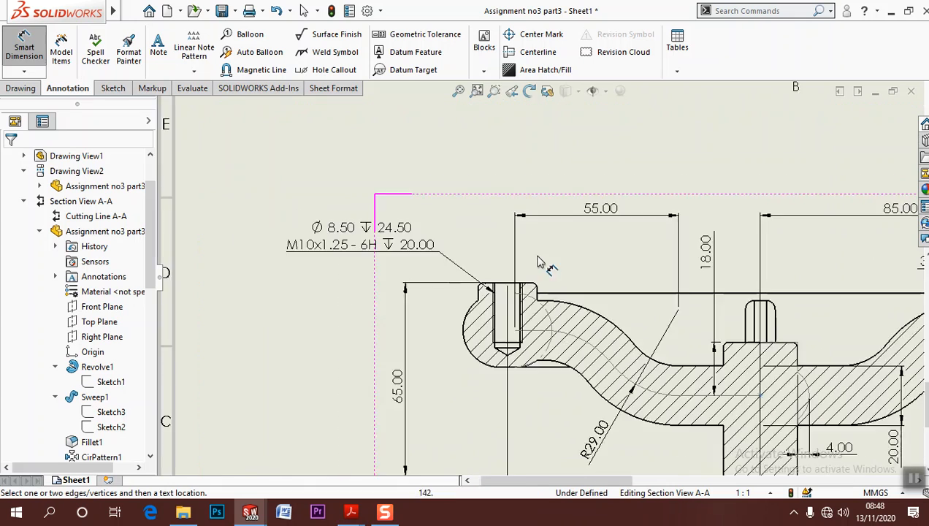
pyautogui.moveTo(565, 244)
pyautogui.mouseDown(button='middle')
pyautogui.moveTo(443, 323)
pyautogui.moveTo(431, 280)
pyautogui.mouseUp(button='middle')
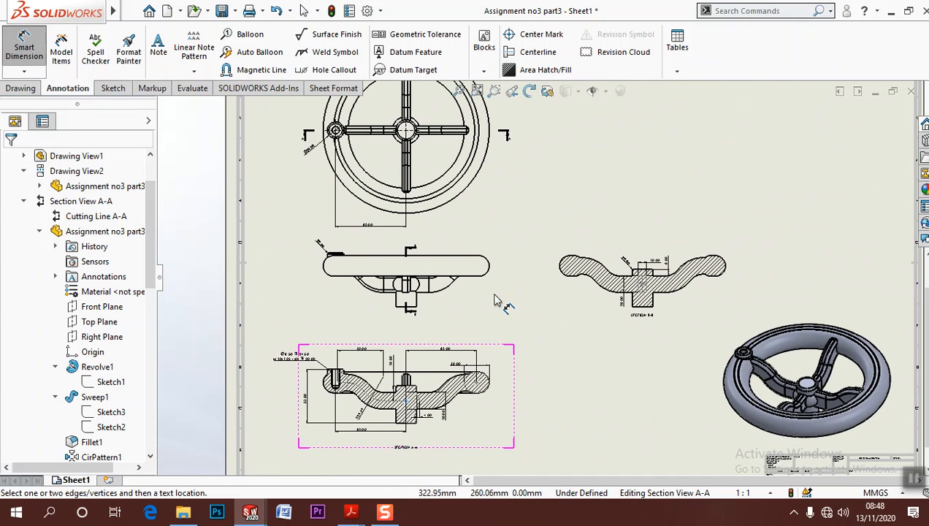
# Dimension the rim's vertical thickness in the front view, placing it just beyond the rim's right end
pyautogui.scroll(-4, 475, 314)
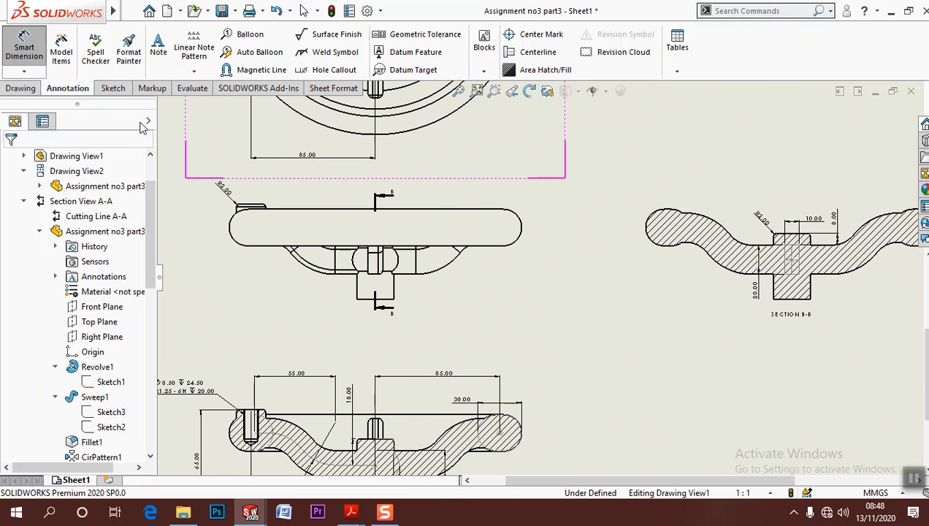
pyautogui.click(25, 49)
pyautogui.click(470, 210)
pyautogui.click(465, 245)
pyautogui.click(538, 271)
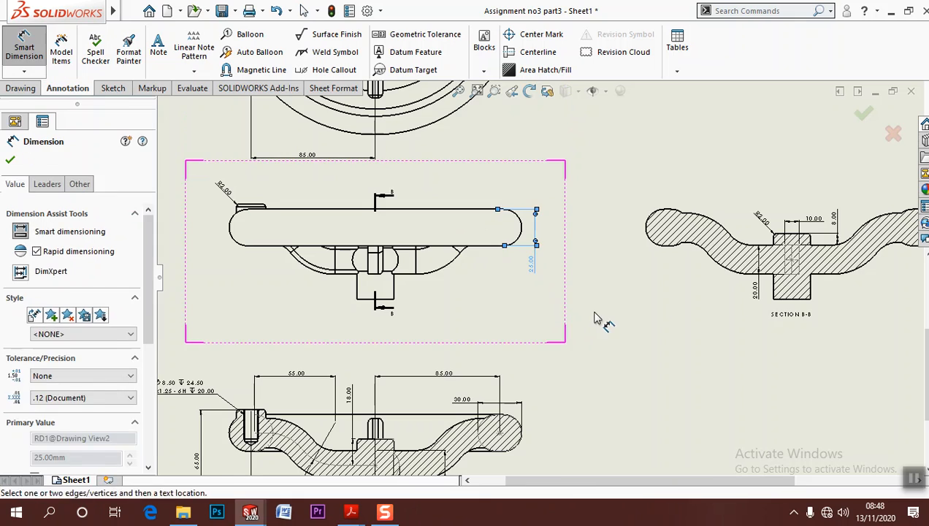
pyautogui.press('Escape')
# Save the drawing as a PDF named Assignment no3 part3 in the part3 folder
pyautogui.scroll(-2, 585, 311)
pyautogui.scroll(3, 546, 295)
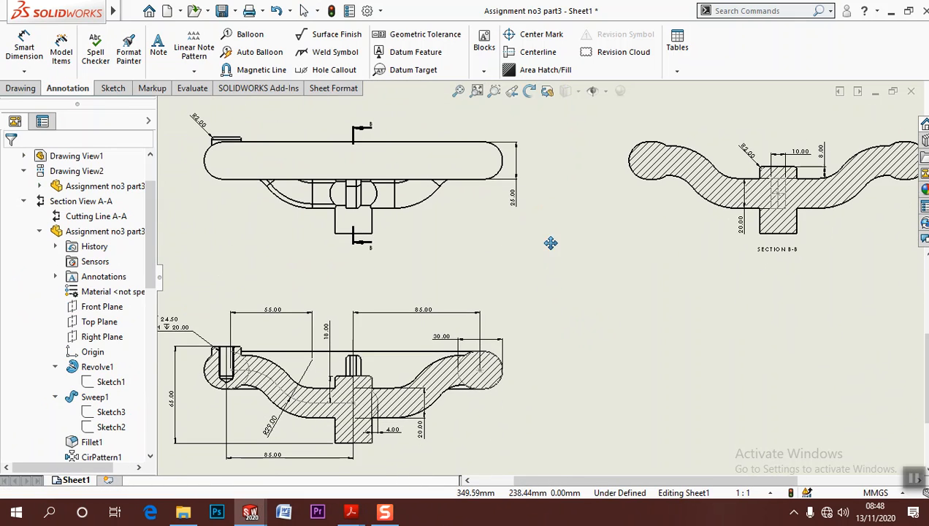
pyautogui.scroll(2, 442, 206)
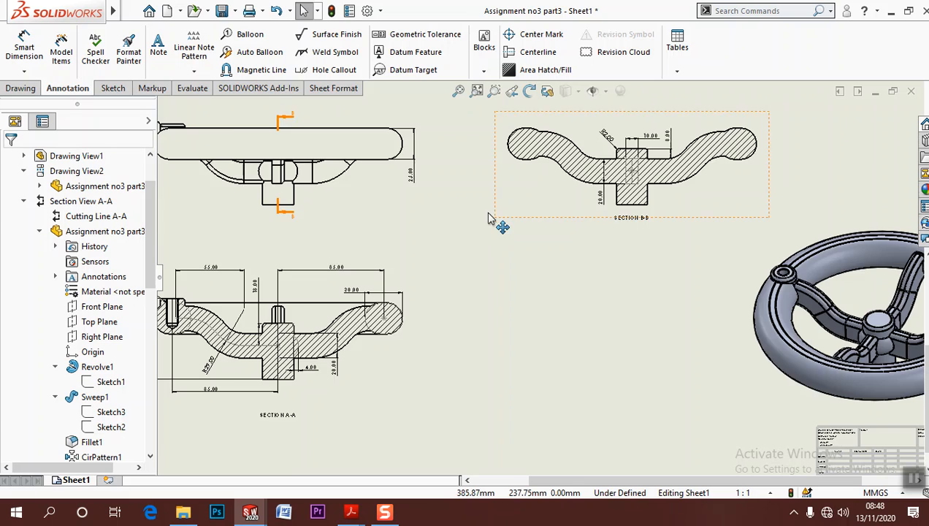
pyautogui.scroll(3, 544, 292)
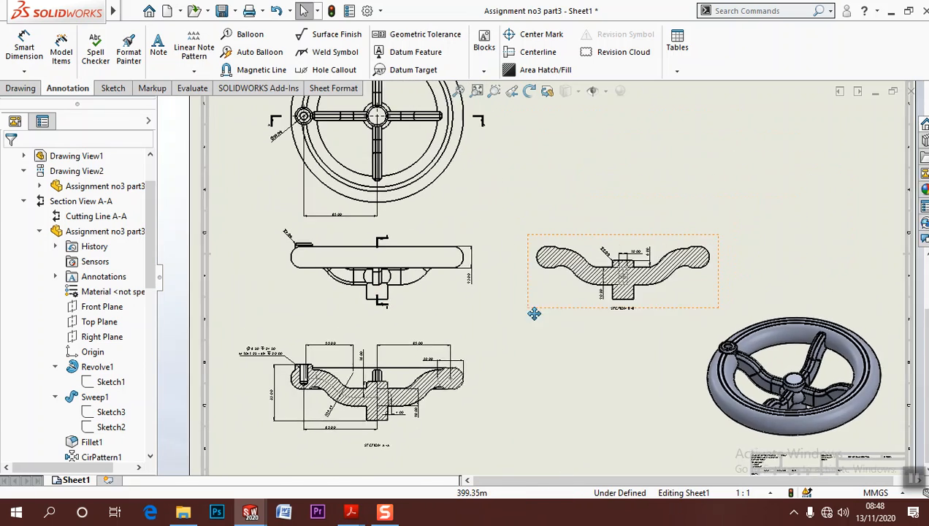
pyautogui.scroll(2, 530, 344)
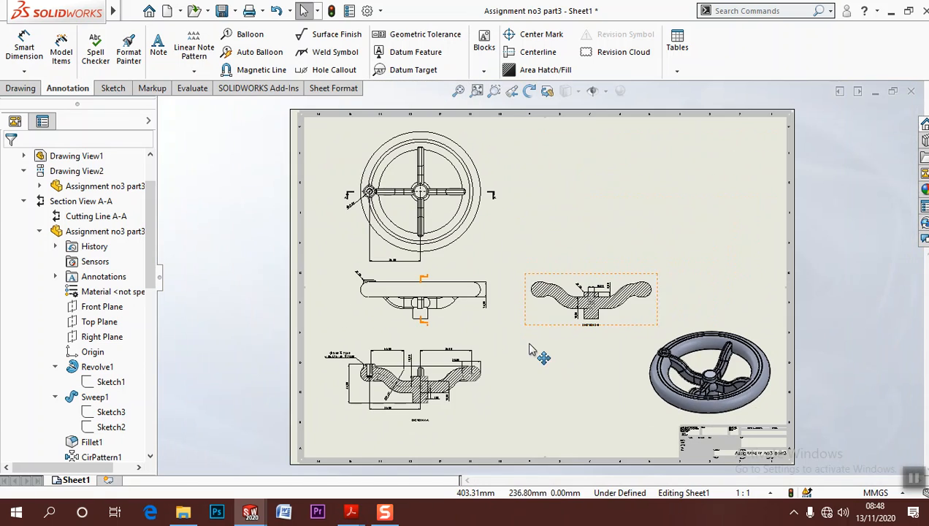
pyautogui.click(476, 90)
pyautogui.click(131, 10)
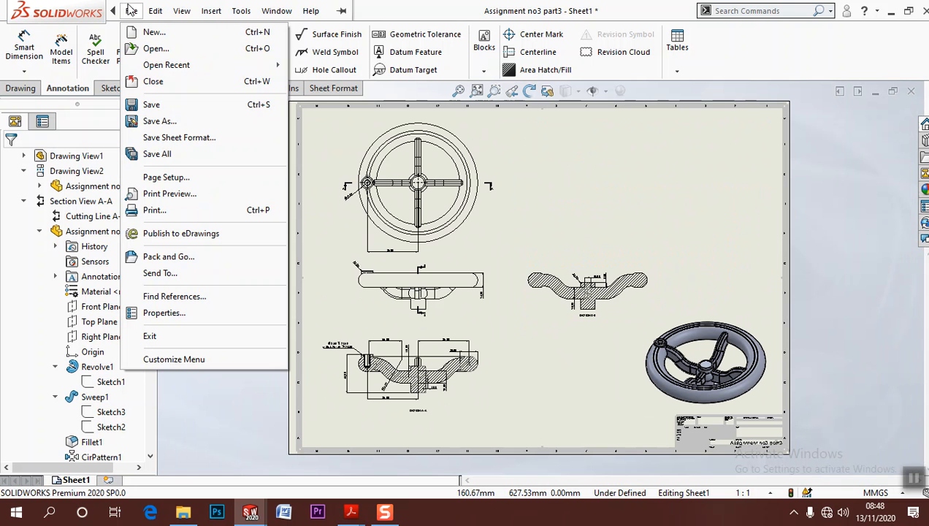
pyautogui.click(159, 123)
pyautogui.click(379, 216)
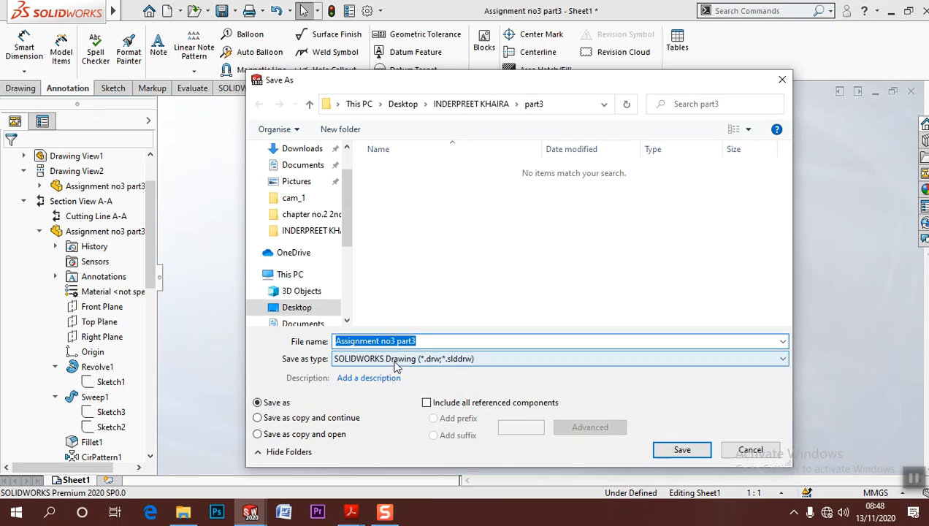
pyautogui.click(412, 358)
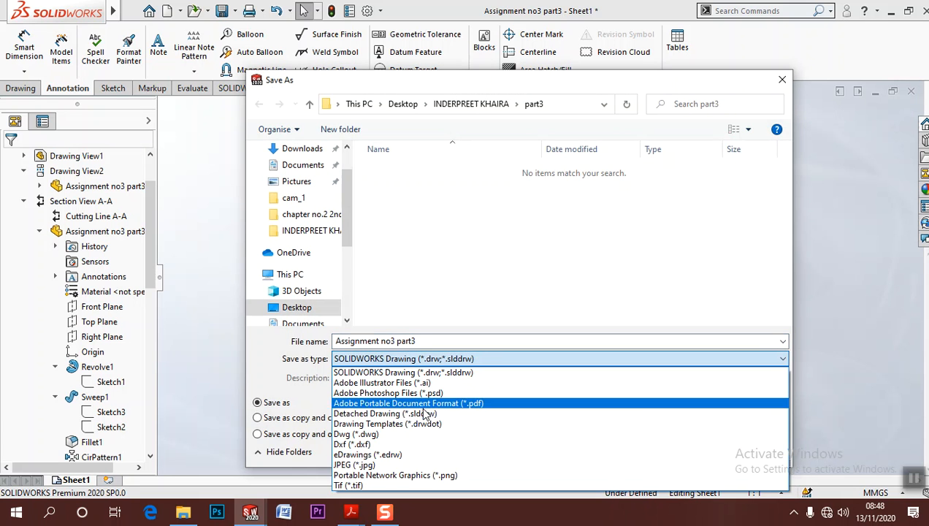
pyautogui.click(424, 403)
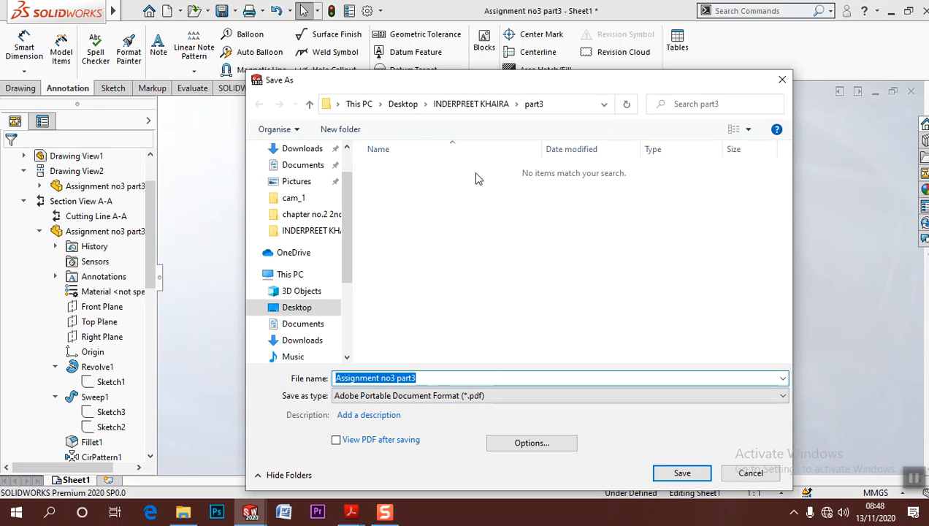
pyautogui.click(682, 472)
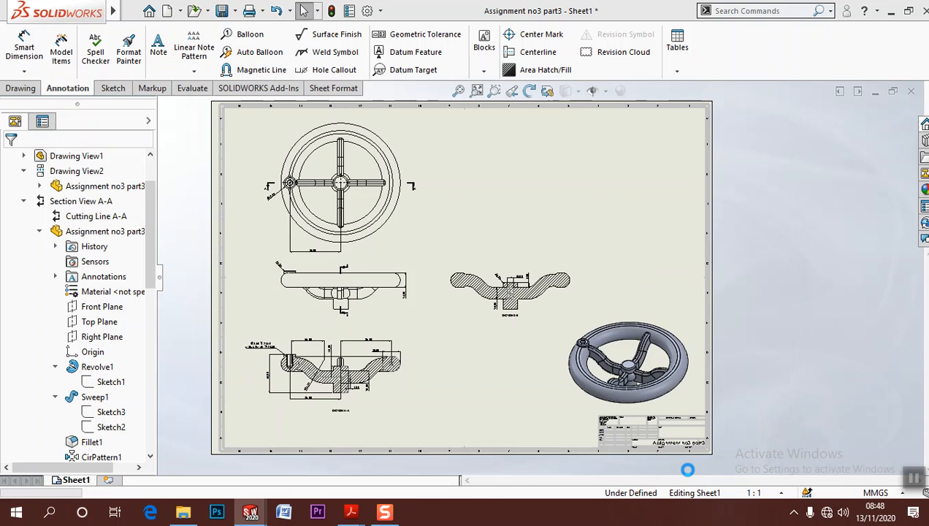
# Set the Assignment no3 part3 title in the sheet format to font size 16 and return to editing the sheet
pyautogui.scroll(5, 632, 418)
pyautogui.rightClick(518, 406)
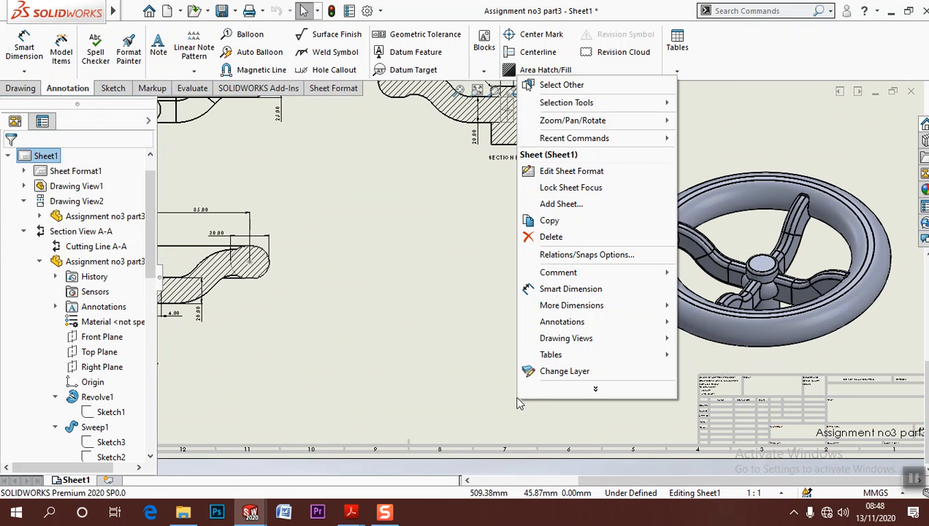
pyautogui.click(569, 179)
pyautogui.scroll(6, 865, 425)
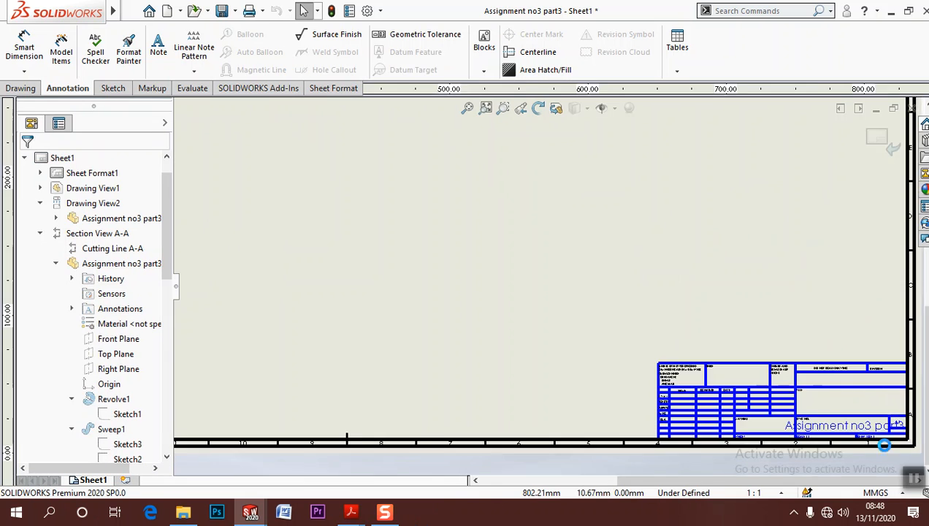
pyautogui.moveTo(760, 366); pyautogui.dragTo(789, 298)
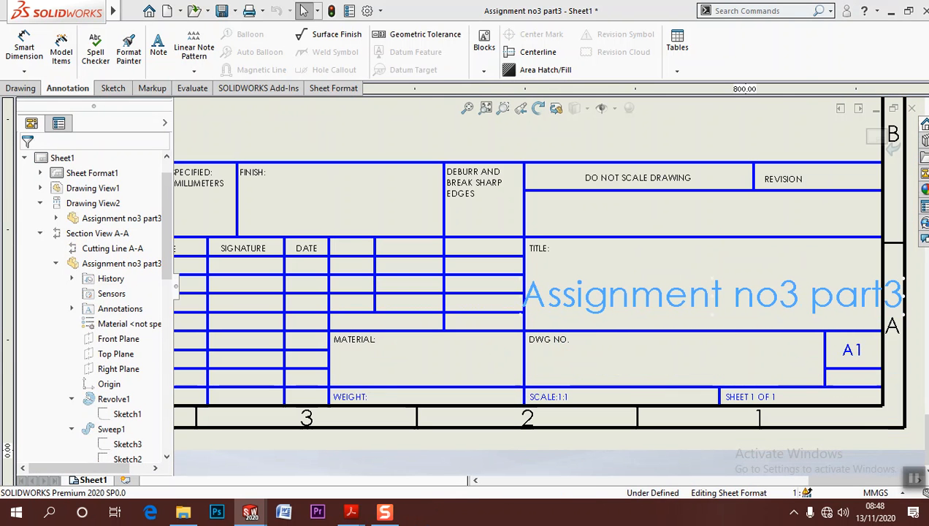
pyautogui.doubleClick(763, 299)
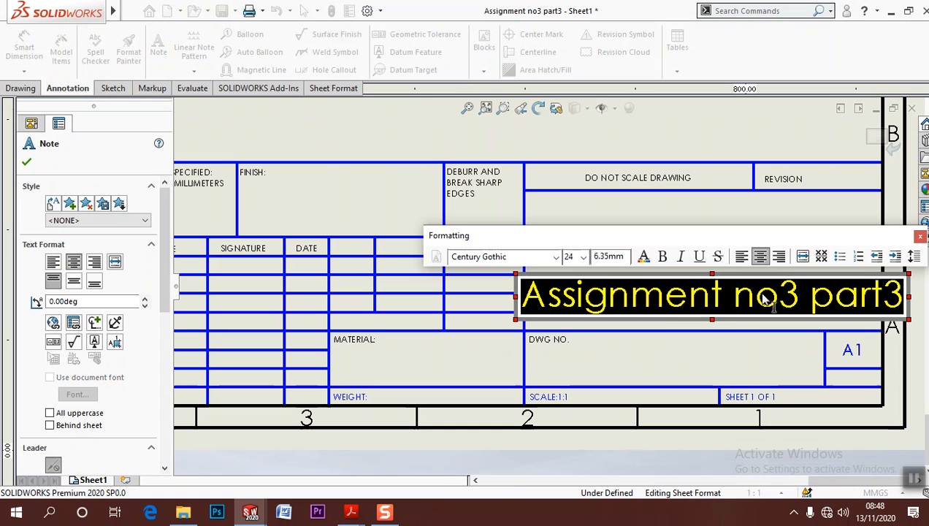
pyautogui.click(584, 258)
pyautogui.click(577, 339)
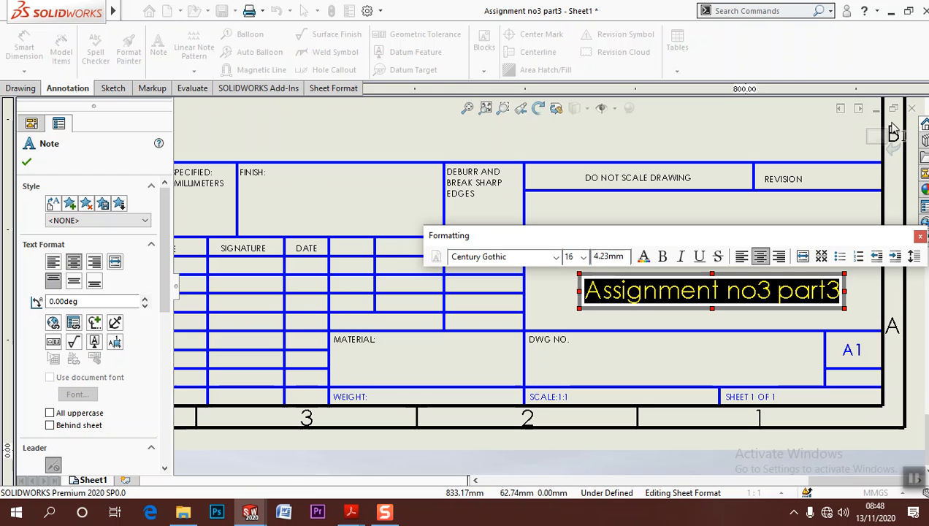
pyautogui.click(874, 141)
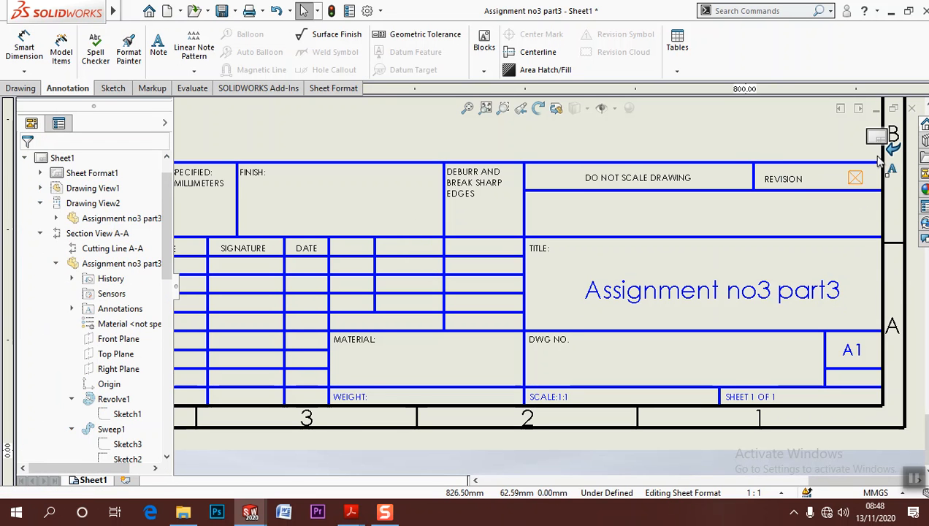
pyautogui.click(875, 138)
pyautogui.scroll(2, 766, 260)
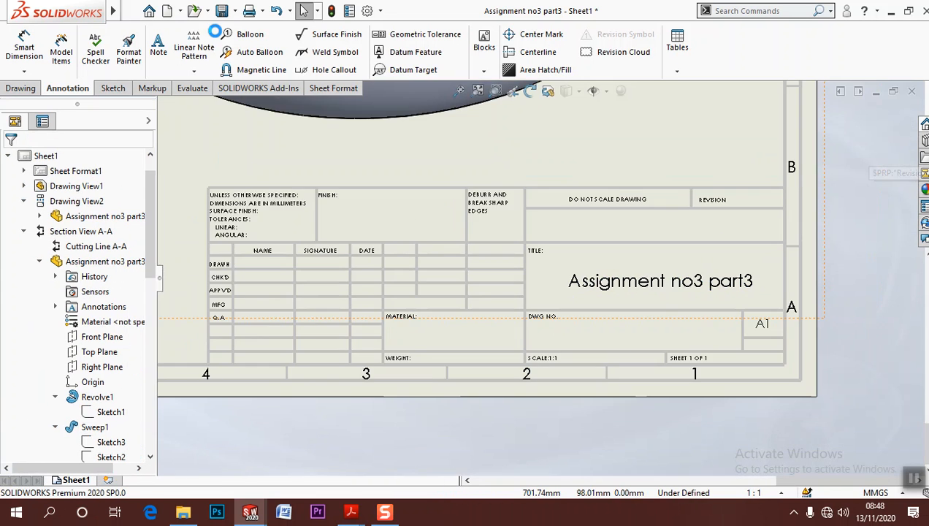
# Open the handwheel part model from the shaded pictorial view on the sheet
pyautogui.scroll(3, 387, 159)
pyautogui.click(387, 186)
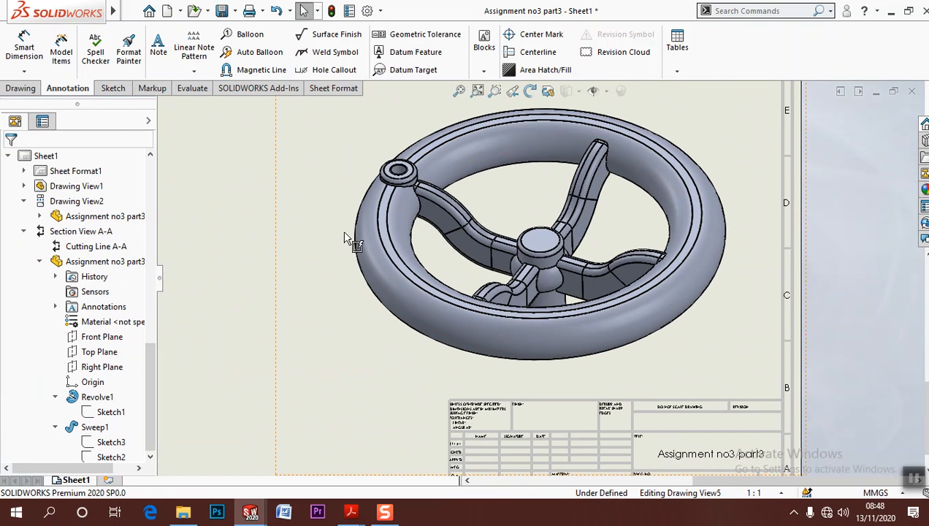
pyautogui.click(366, 240)
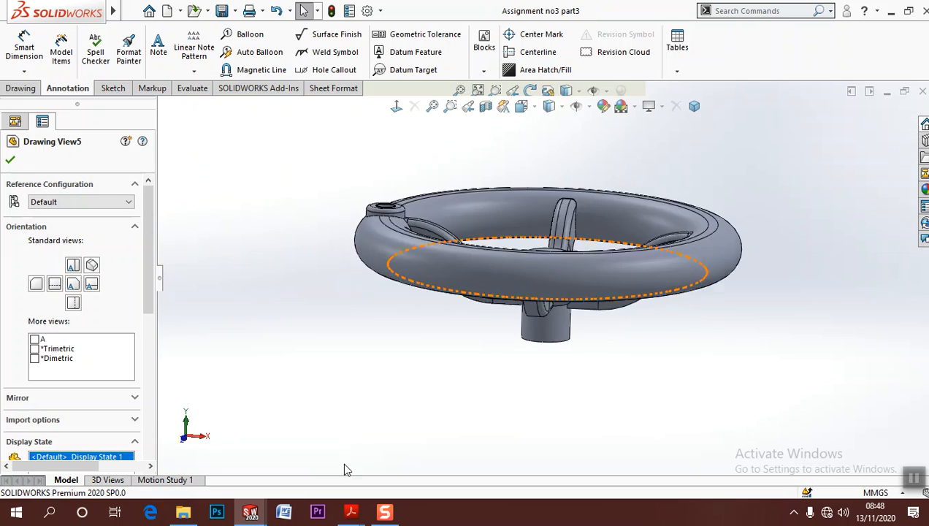
# Switch to Acrobat Reader to examine the reference drawing's profiles, section view and title block, including the material field, and return to the part
pyautogui.click(349, 445)
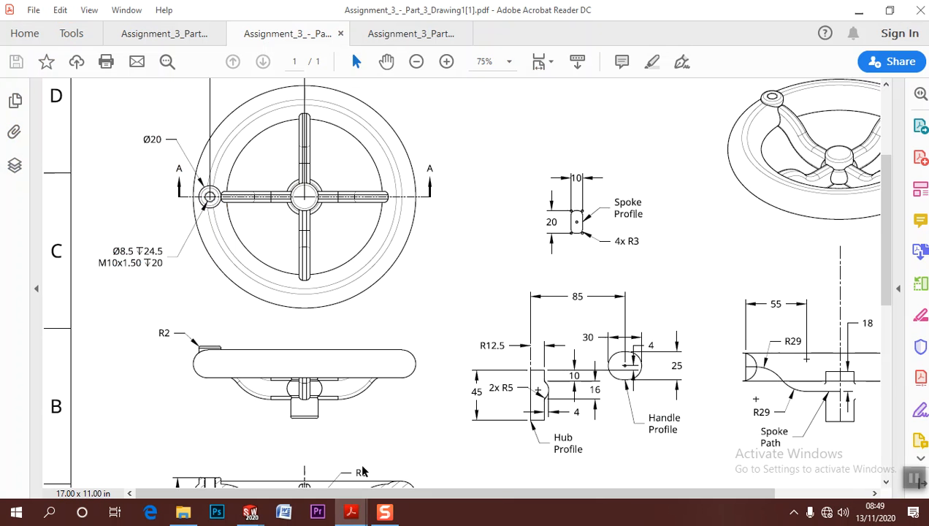
pyautogui.scroll(-2, 569, 385)
pyautogui.scroll(-3, 570, 385)
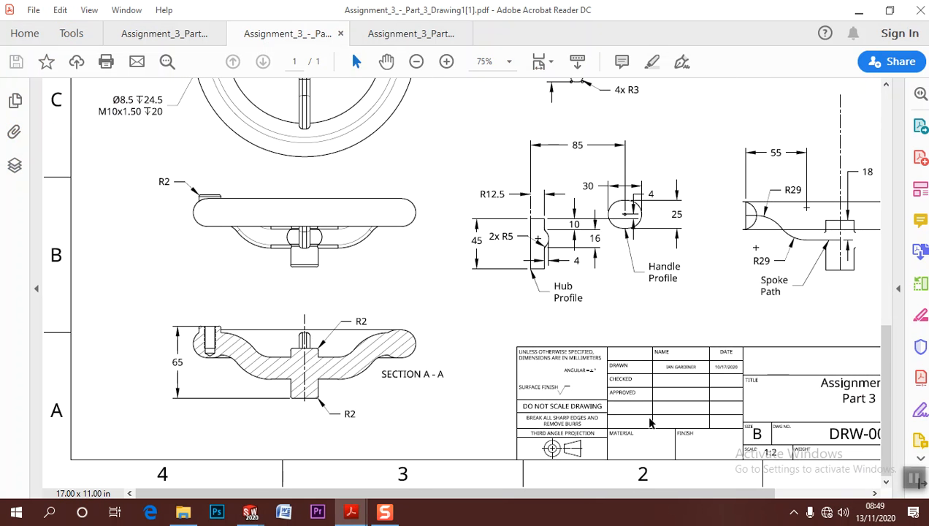
pyautogui.keyDown('ctrl'); pyautogui.scroll(-3, 650, 422); pyautogui.keyUp('ctrl')
pyautogui.keyDown('ctrl'); pyautogui.scroll(6, 657, 428); pyautogui.keyUp('ctrl')
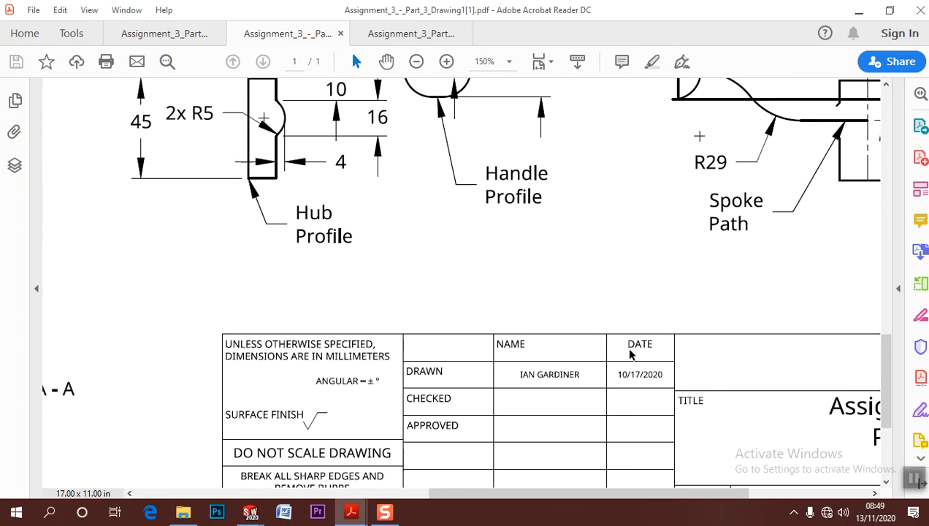
pyautogui.scroll(-4, 630, 354)
pyautogui.keyDown('ctrl'); pyautogui.scroll(-3, 595, 408); pyautogui.keyUp('ctrl')
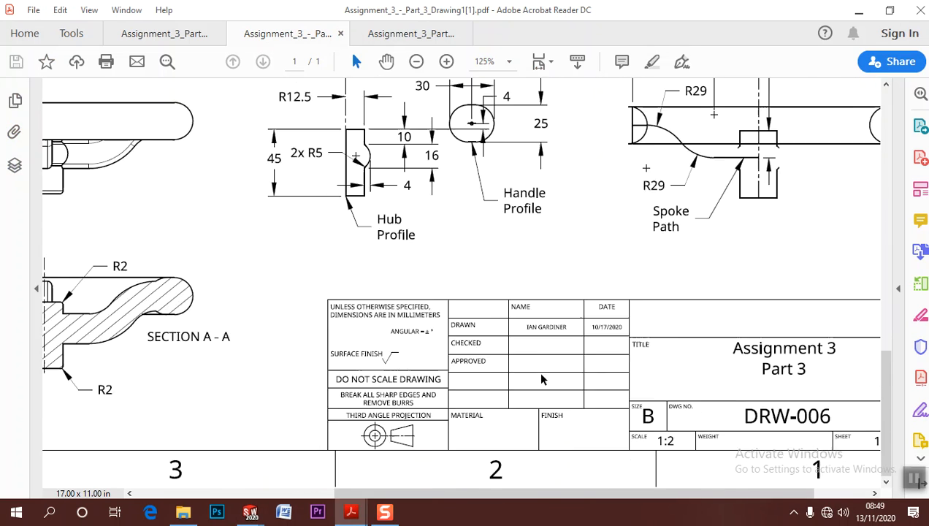
pyautogui.keyDown('ctrl'); pyautogui.scroll(4, 785, 471); pyautogui.keyUp('ctrl')
pyautogui.keyDown('ctrl'); pyautogui.scroll(-3, 738, 446); pyautogui.keyUp('ctrl')
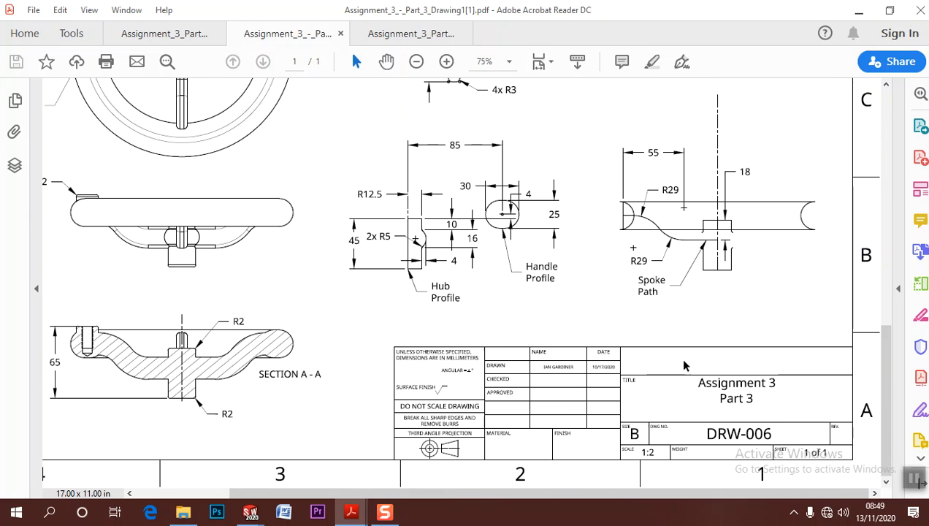
pyautogui.click(859, 10)
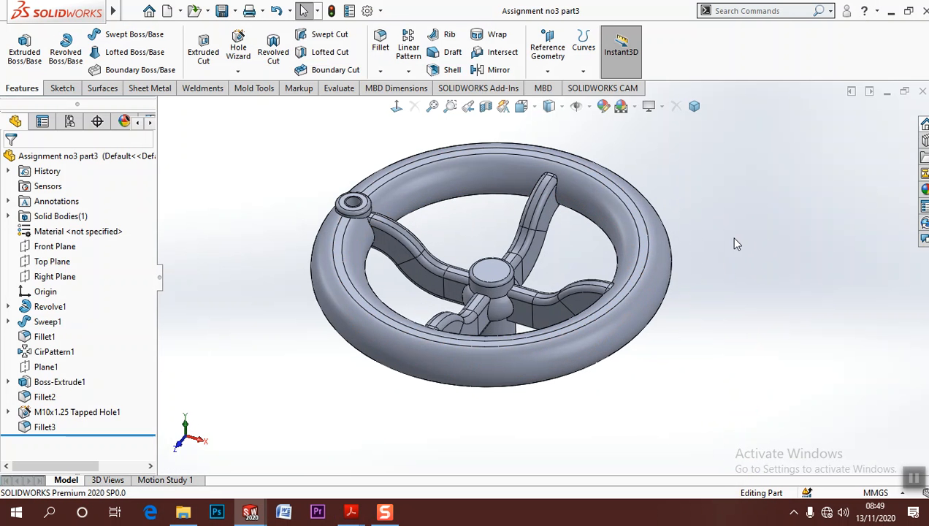
pyautogui.scroll(-2, 458, 176)
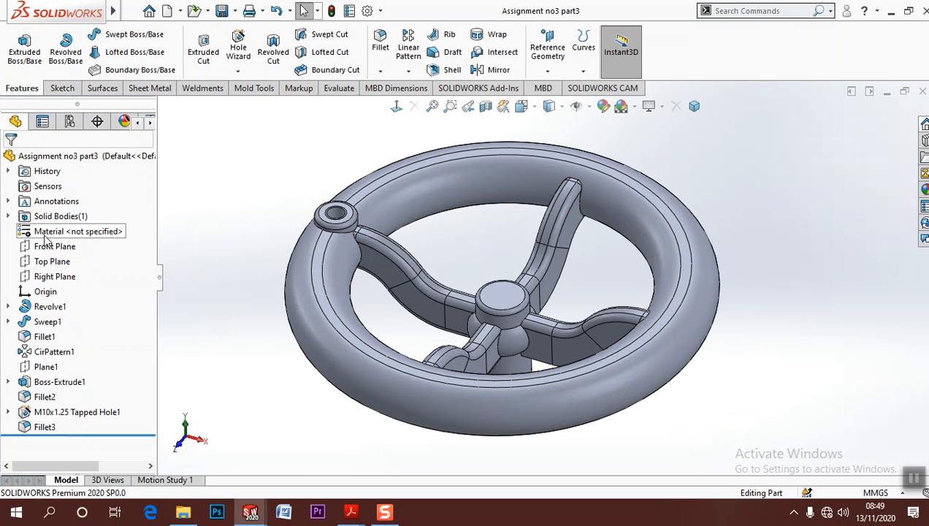
# Assign Brass as the handwheel part's material
pyautogui.rightClick(52, 235)
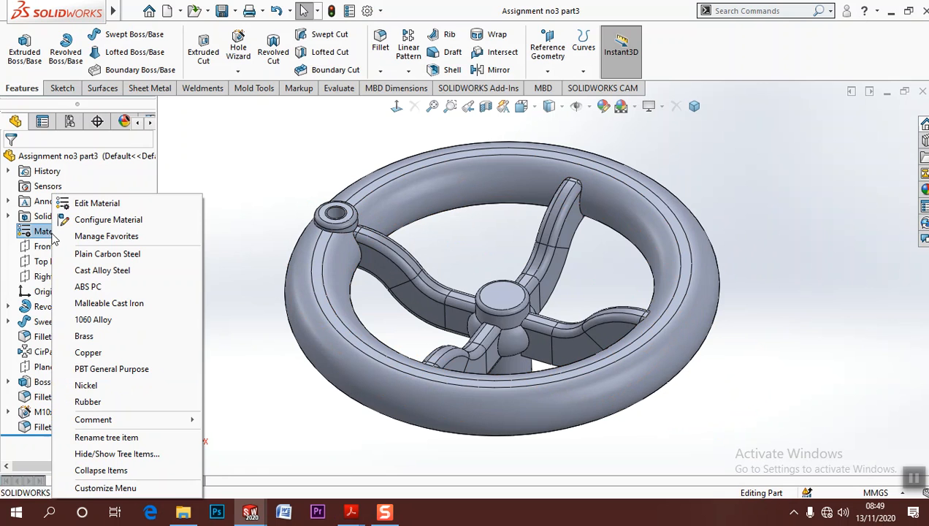
pyautogui.click(92, 337)
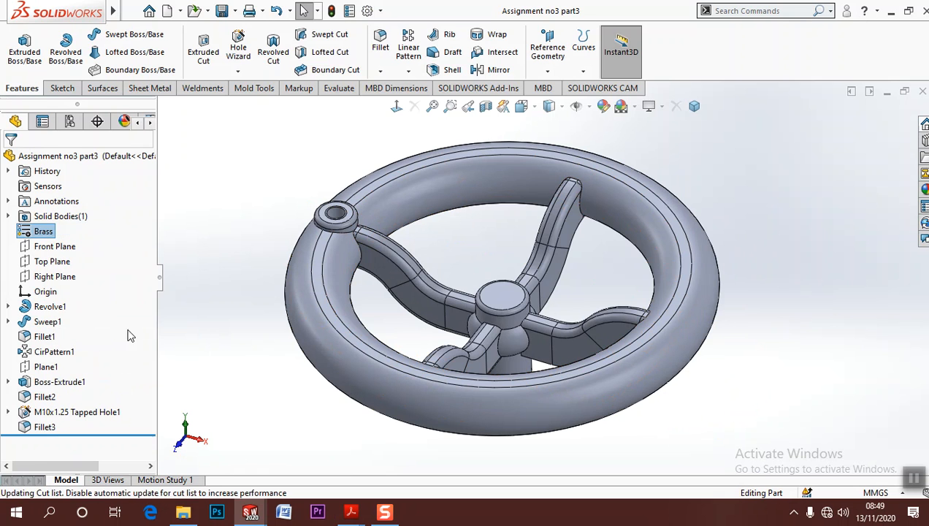
pyautogui.scroll(-1, 227, 329)
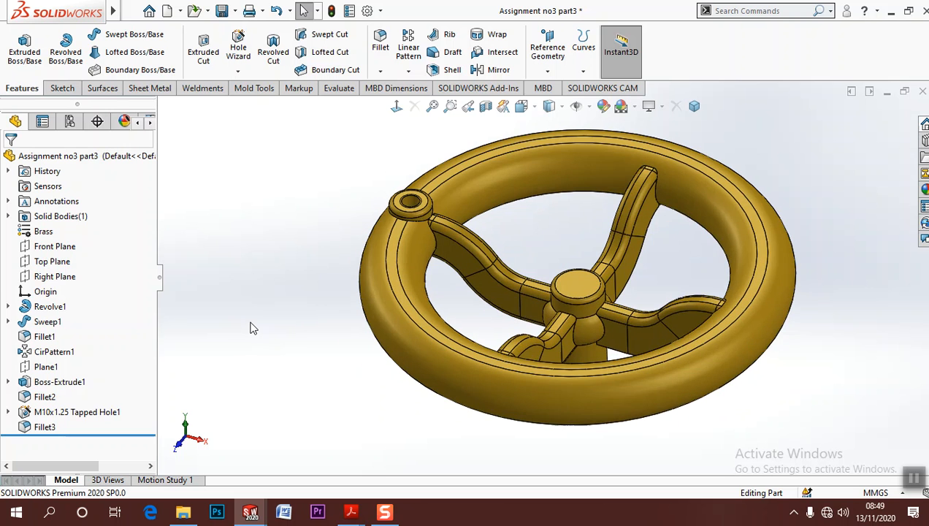
pyautogui.scroll(-2, 714, 249)
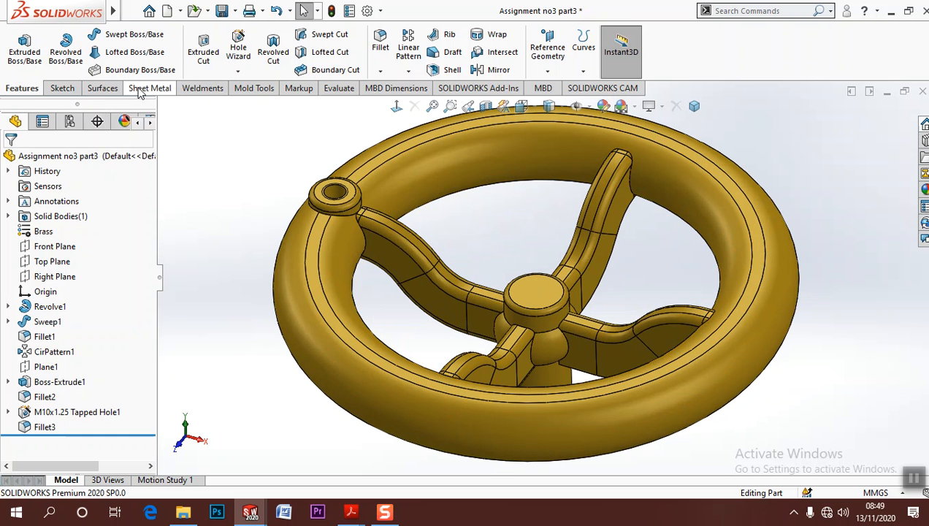
# Check the handwheel's mass in its mass properties report and close the report
pyautogui.click(255, 89)
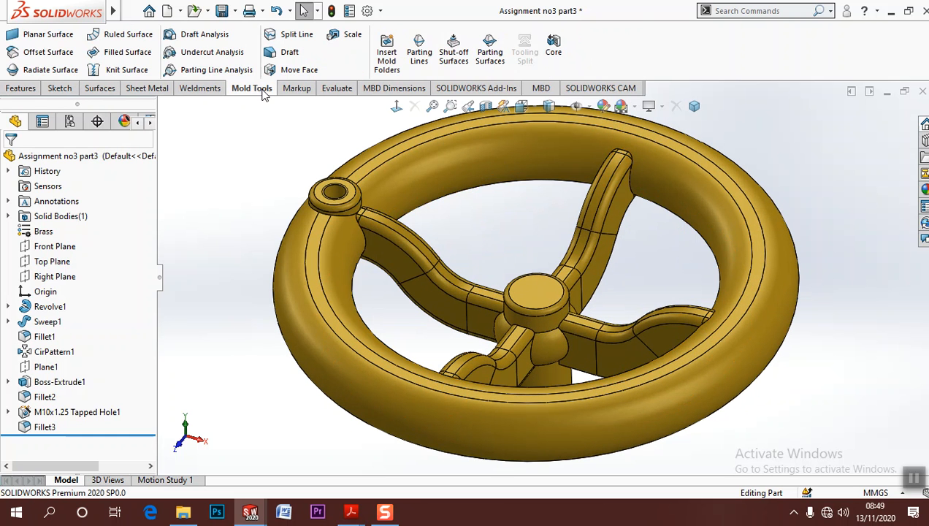
pyautogui.click(336, 88)
pyautogui.click(180, 40)
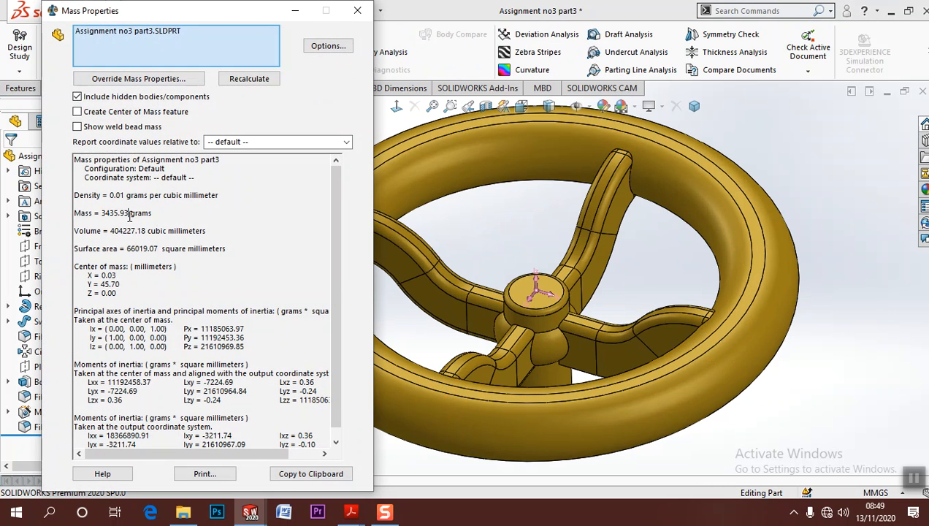
pyautogui.click(357, 10)
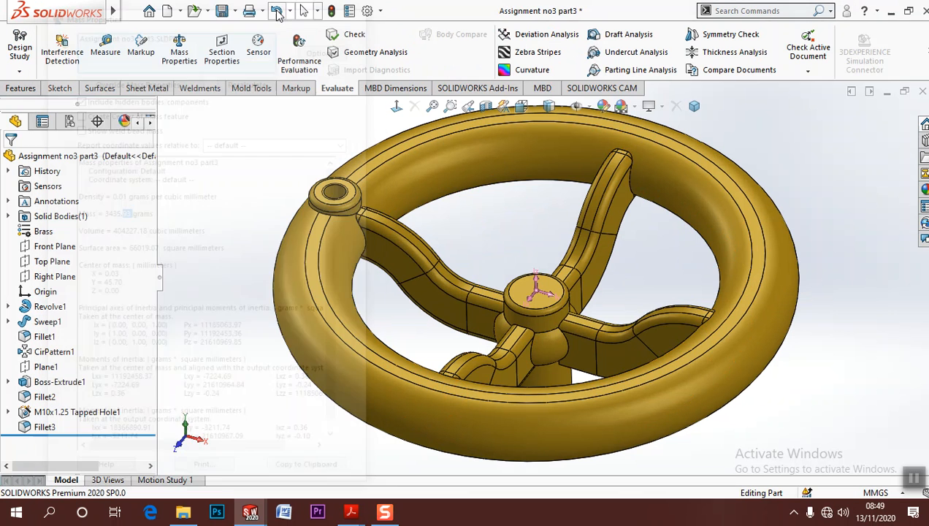
# Add Material and Weight to the part's custom file properties
pyautogui.click(132, 11)
pyautogui.click(165, 385)
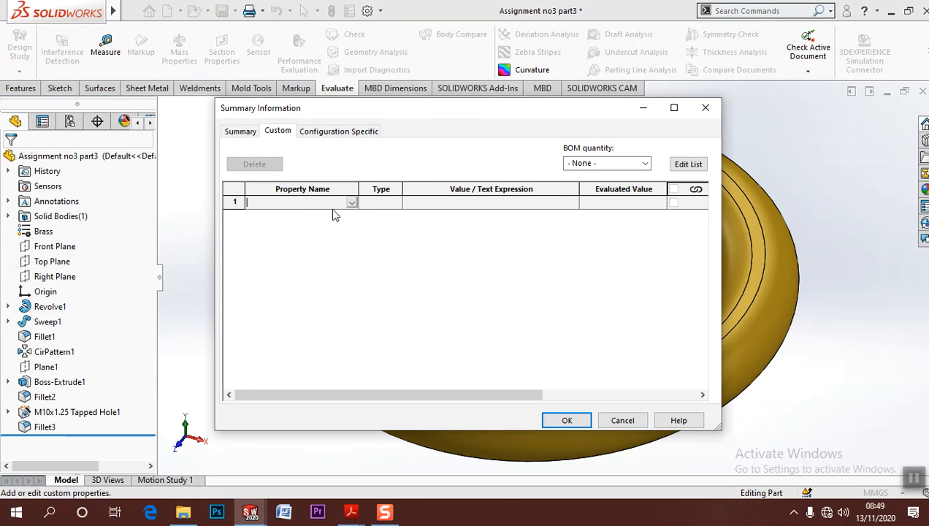
pyautogui.click(350, 204)
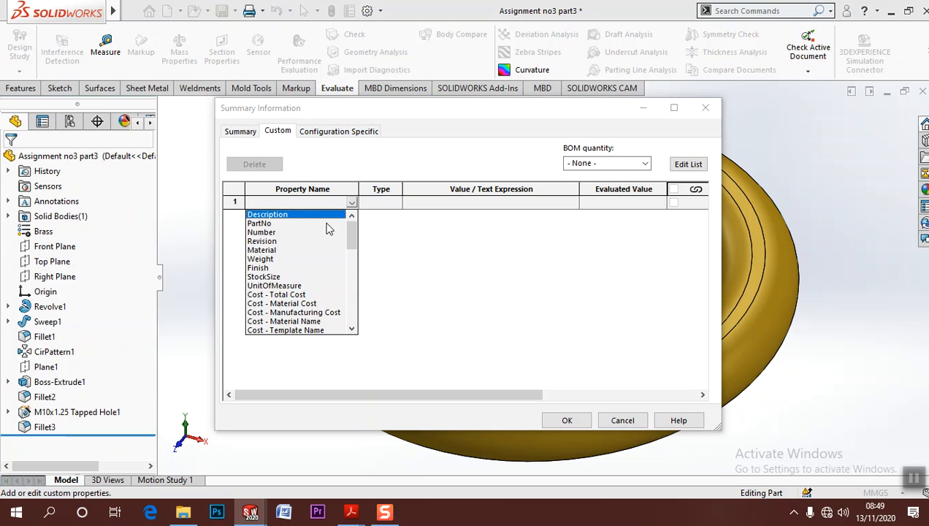
pyautogui.click(267, 250)
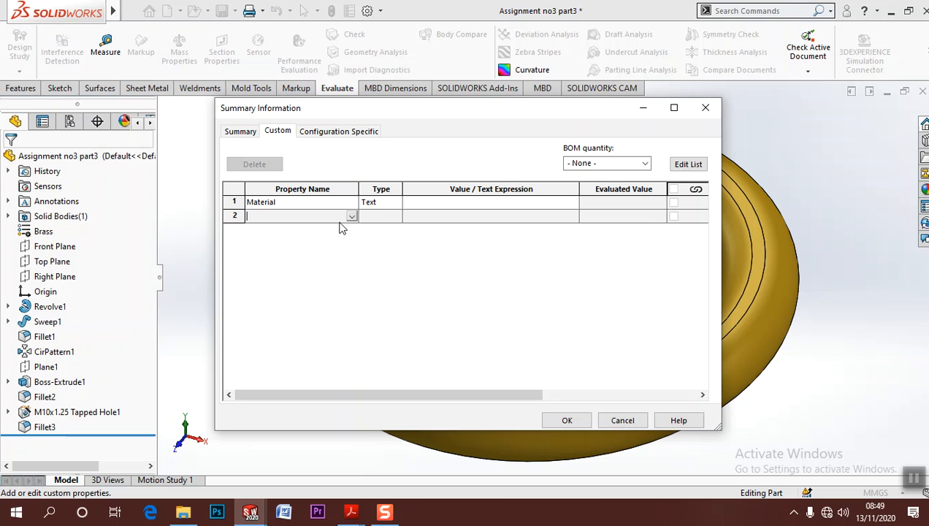
pyautogui.click(350, 217)
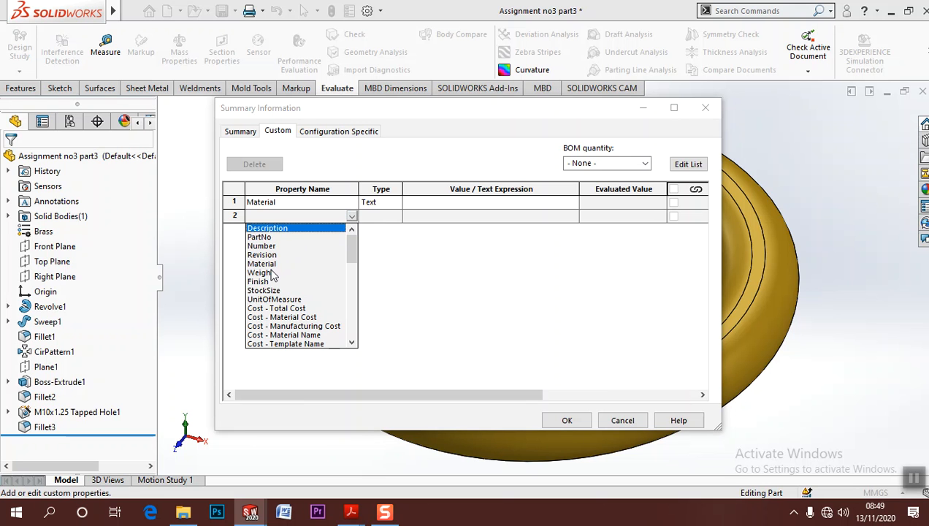
pyautogui.click(261, 272)
# Link the Material property's value to the part's material and the Weight property's value to its mass, and apply the properties
pyautogui.click(571, 203)
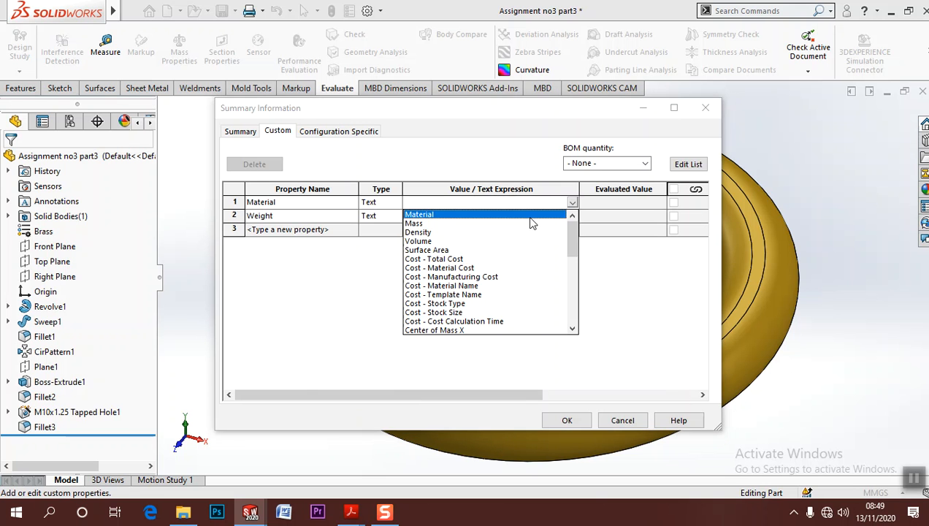
pyautogui.click(422, 215)
pyautogui.click(571, 217)
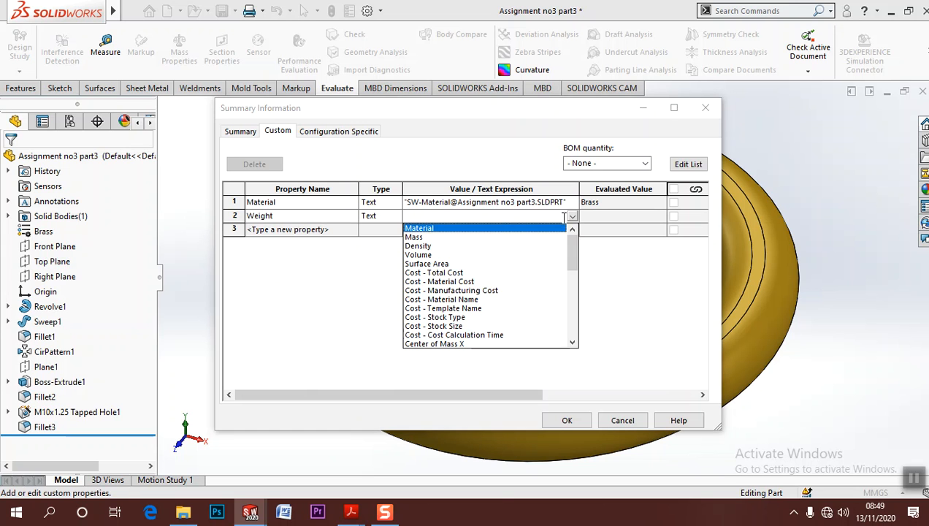
pyautogui.click(418, 237)
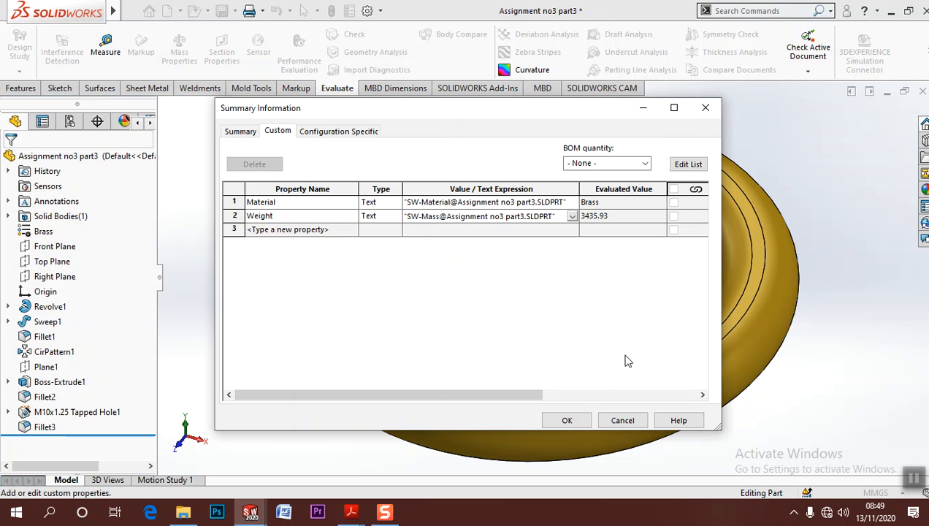
pyautogui.click(568, 421)
# Switch to the drawing sheet and examine the material and weight fields in the title block
pyautogui.moveTo(128, 10)
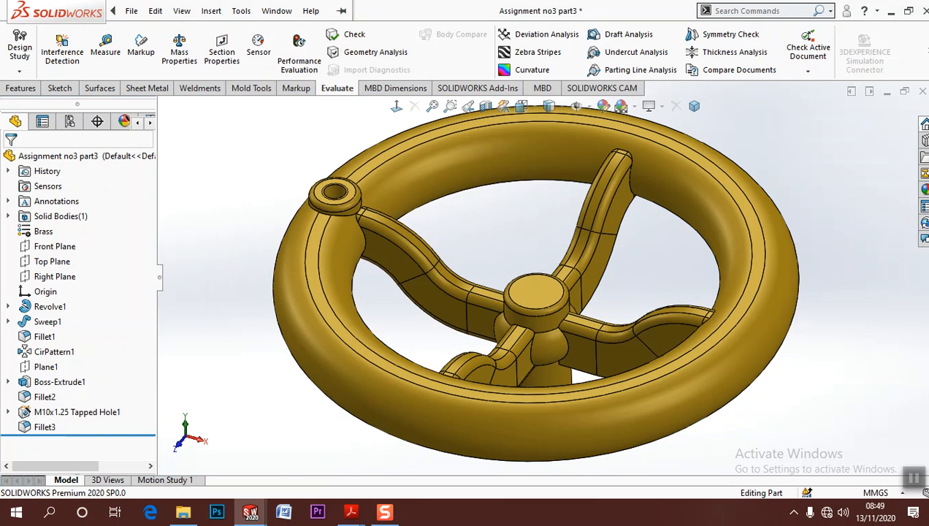
pyautogui.click(275, 11)
pyautogui.click(325, 173)
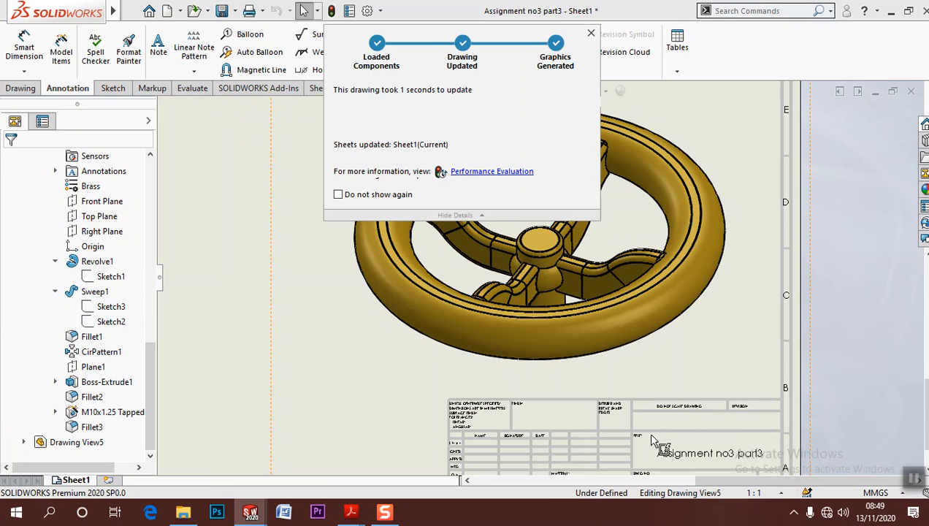
pyautogui.scroll(-5, 621, 386)
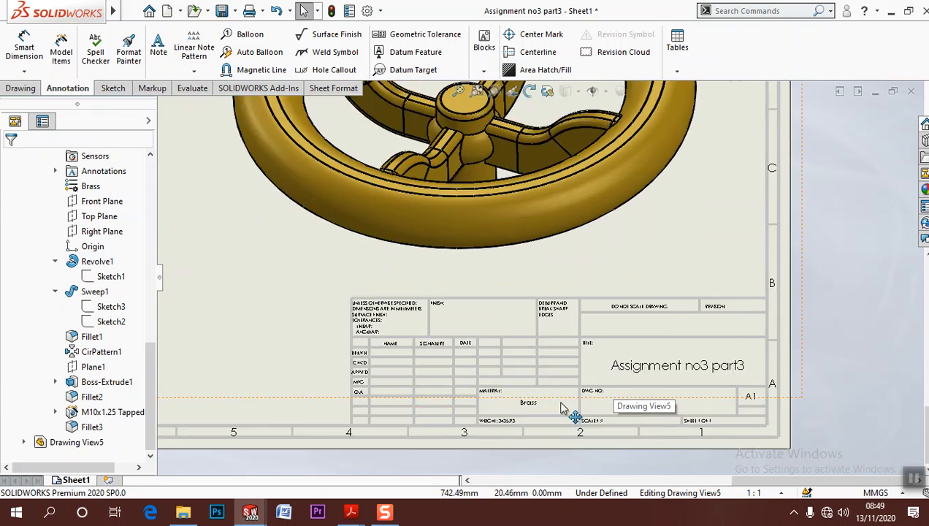
pyautogui.scroll(-3, 492, 392)
pyautogui.scroll(3, 494, 393)
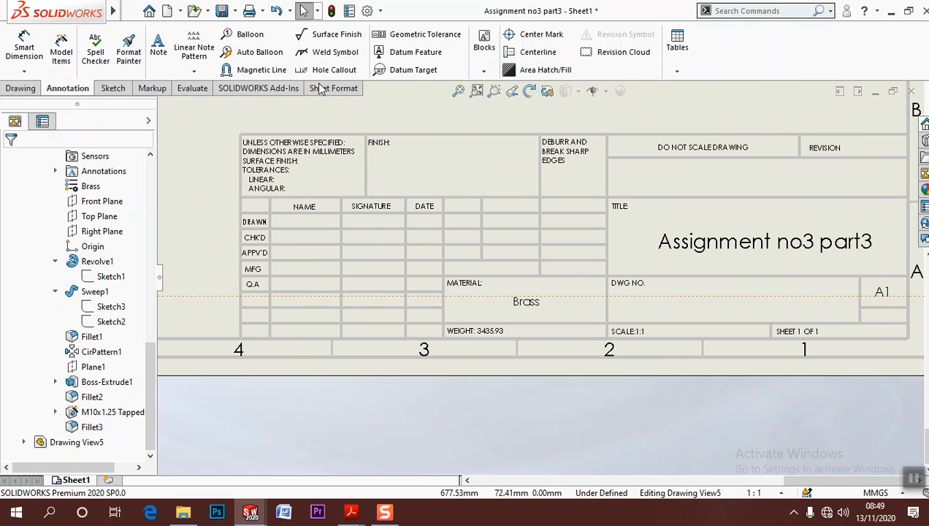
# Return to the handwheel part and change its material to Rubber
pyautogui.moveTo(100, 13)
pyautogui.click(277, 11)
pyautogui.click(326, 139)
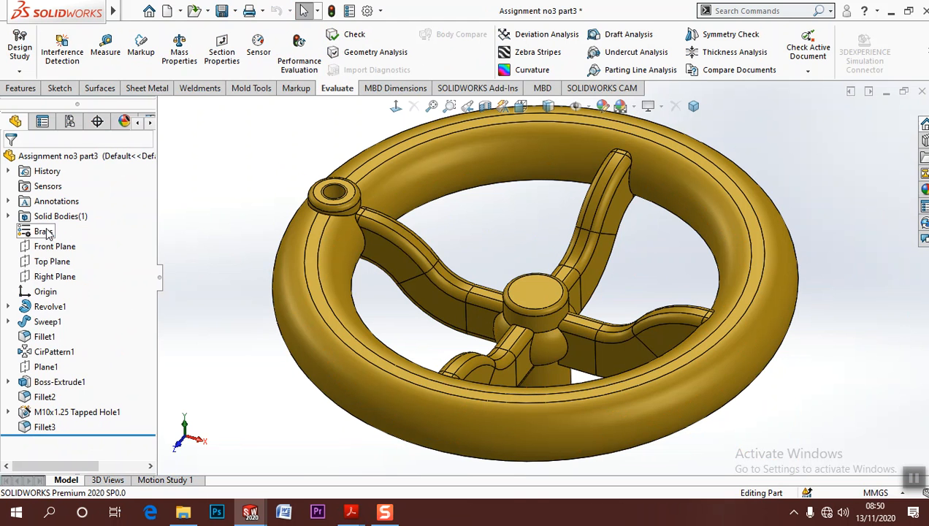
pyautogui.rightClick(62, 232)
pyautogui.click(92, 401)
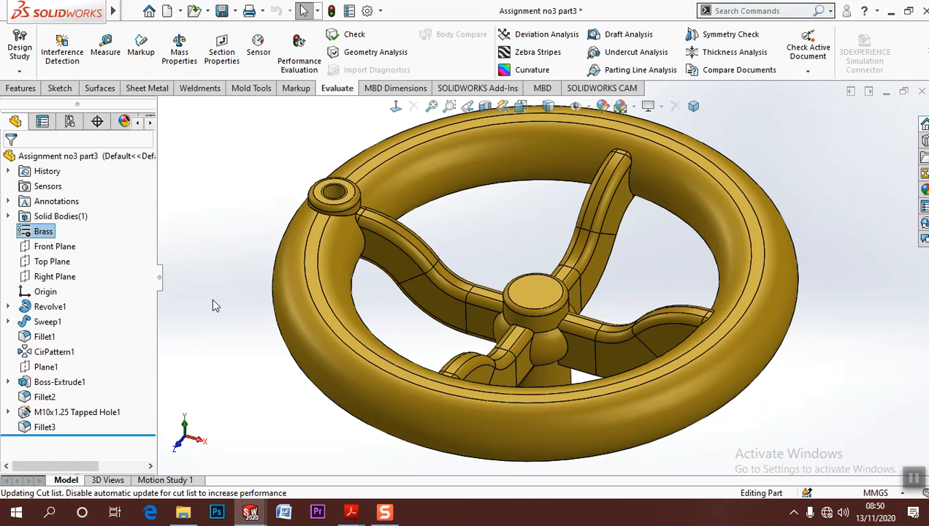
# Switch back to the drawing and review the title block's material and weight fields, the shaded pictorial and the other views
pyautogui.moveTo(211, 10)
pyautogui.click(277, 10)
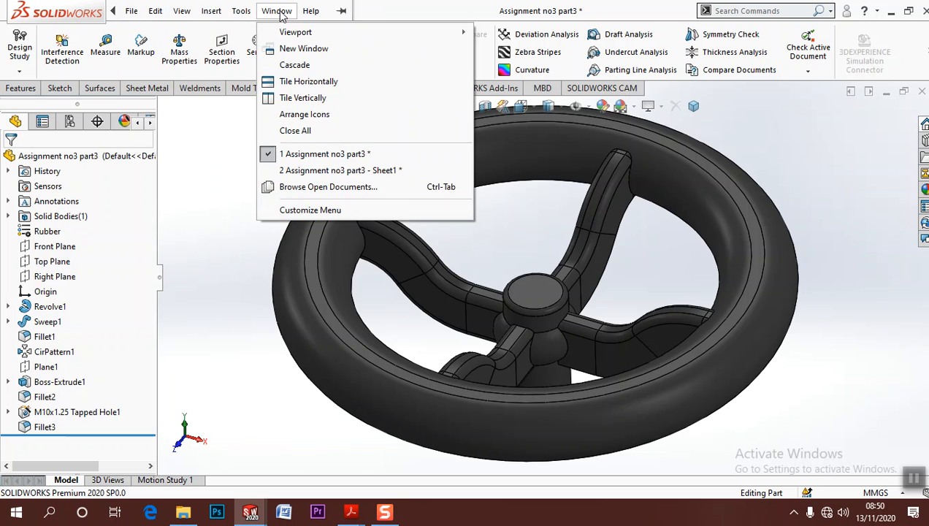
pyautogui.click(328, 170)
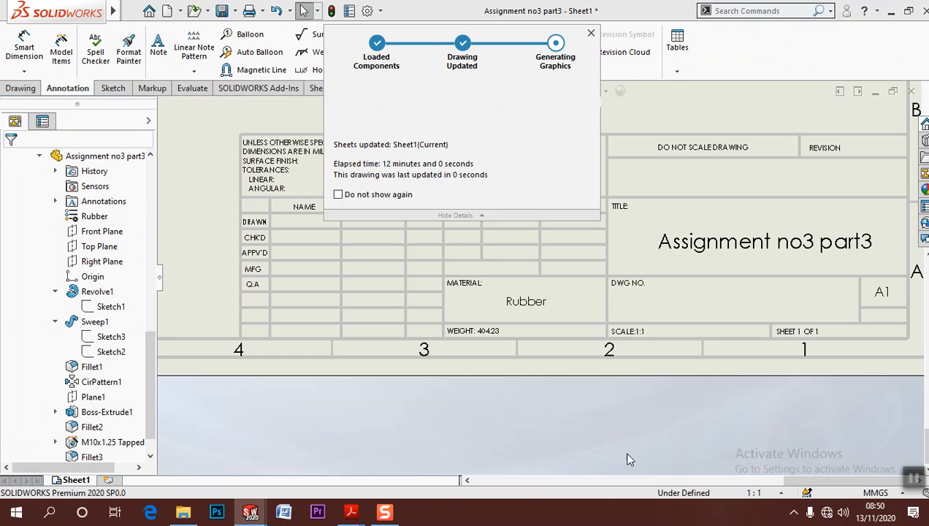
pyautogui.scroll(6, 577, 350)
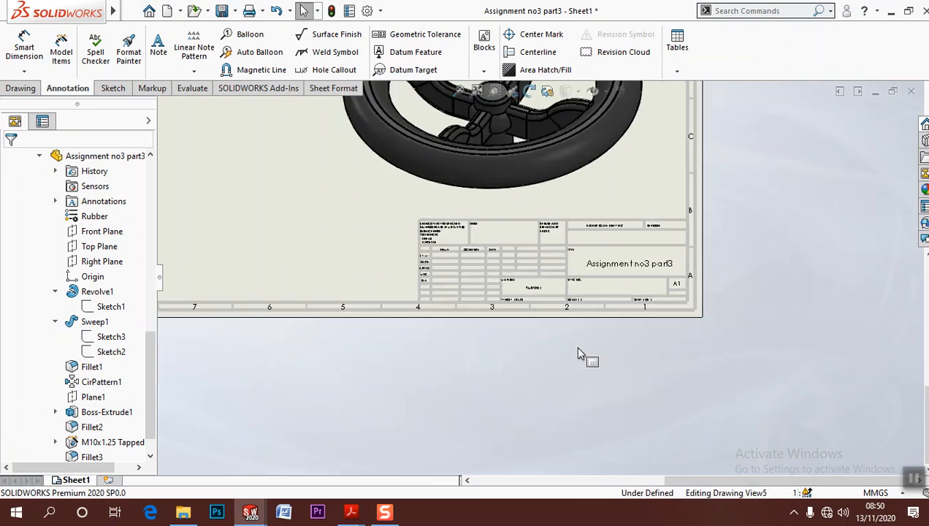
pyautogui.scroll(-4, 560, 328)
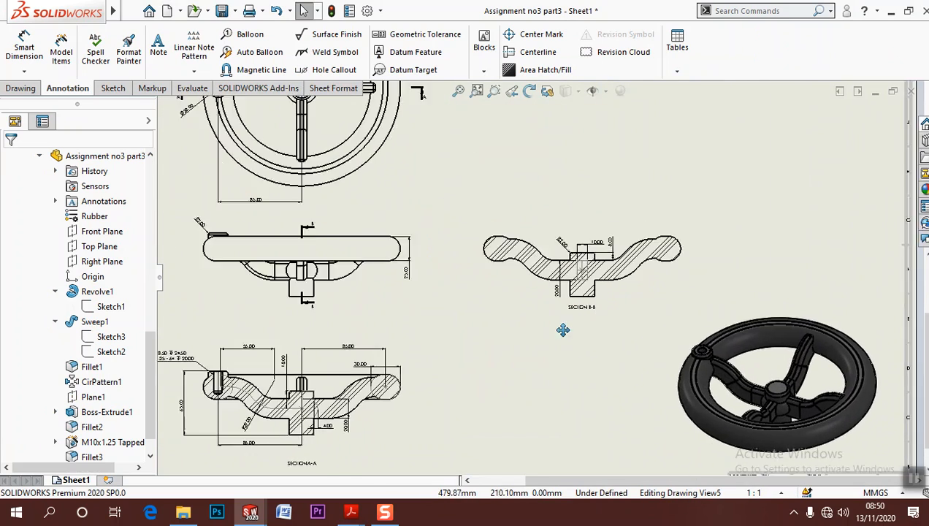
pyautogui.scroll(3, 642, 310)
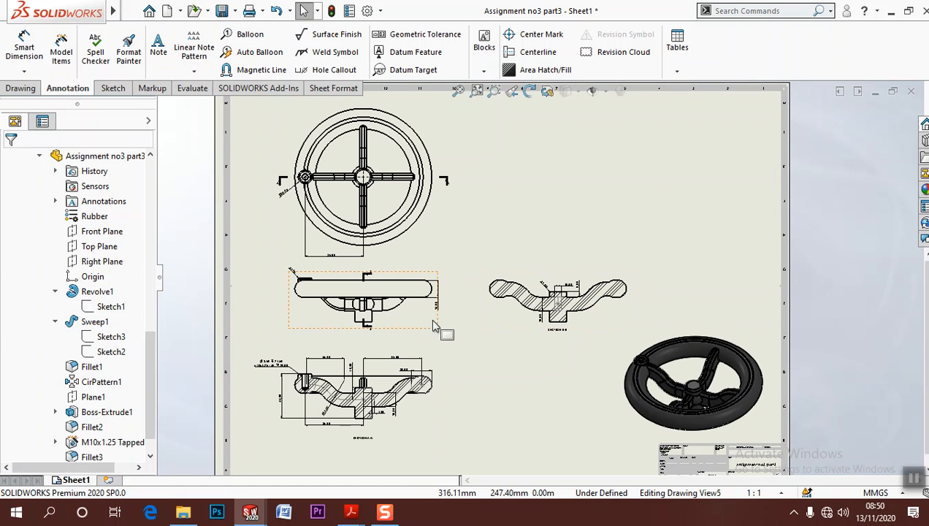
# Set the primary precision of the drawing's dimensions to None in the document properties
pyautogui.click(367, 10)
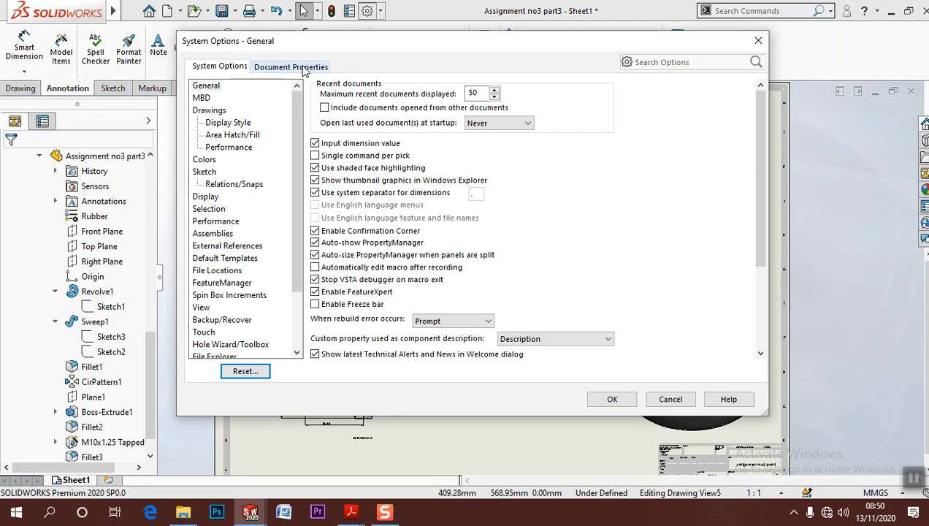
pyautogui.click(306, 68)
pyautogui.click(228, 123)
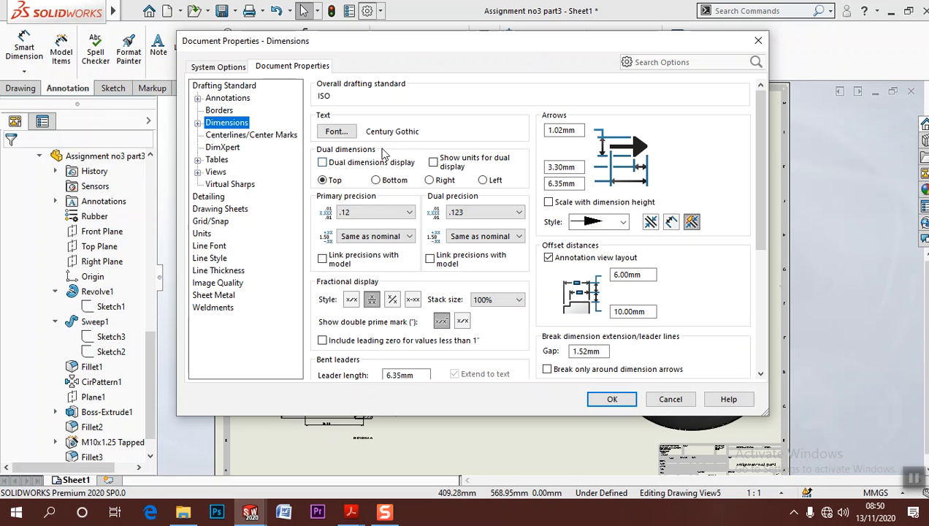
pyautogui.click(372, 212)
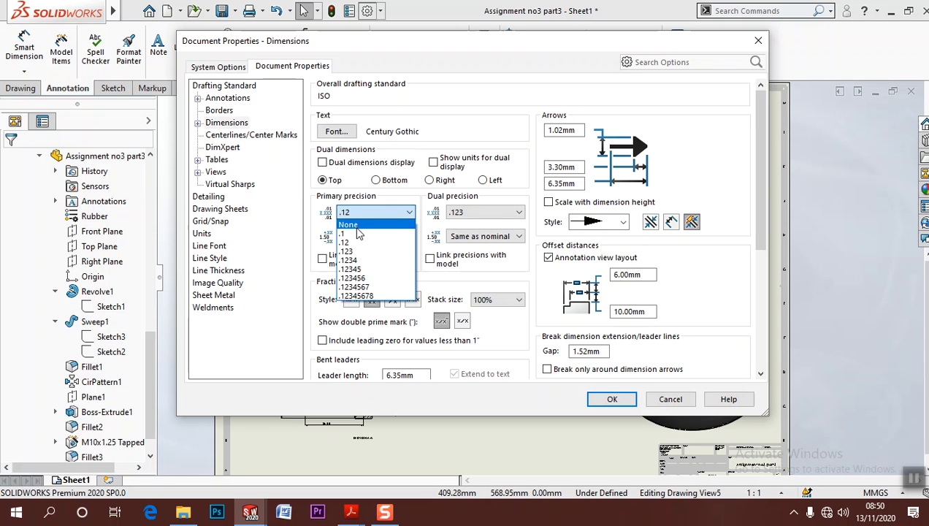
pyautogui.click(364, 225)
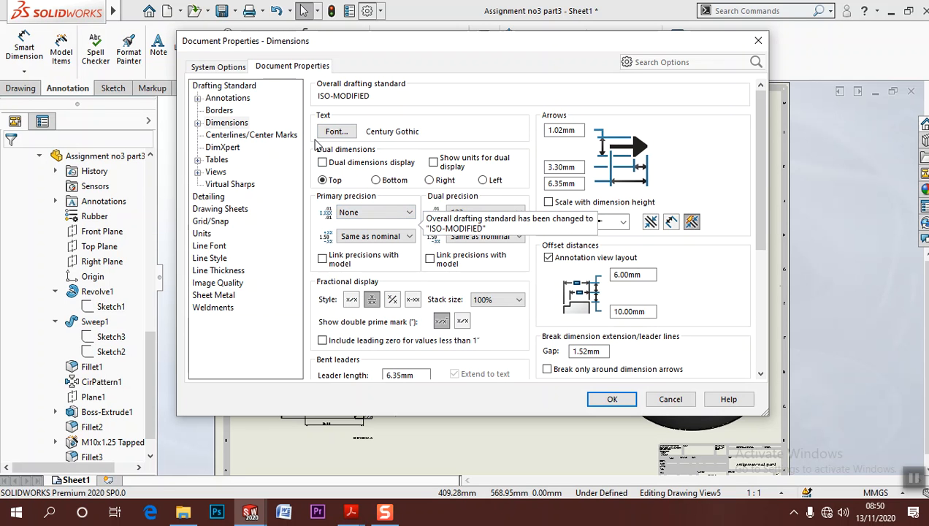
# Define the dimension font's height in points, choose a size, and apply the document properties
pyautogui.click(335, 131)
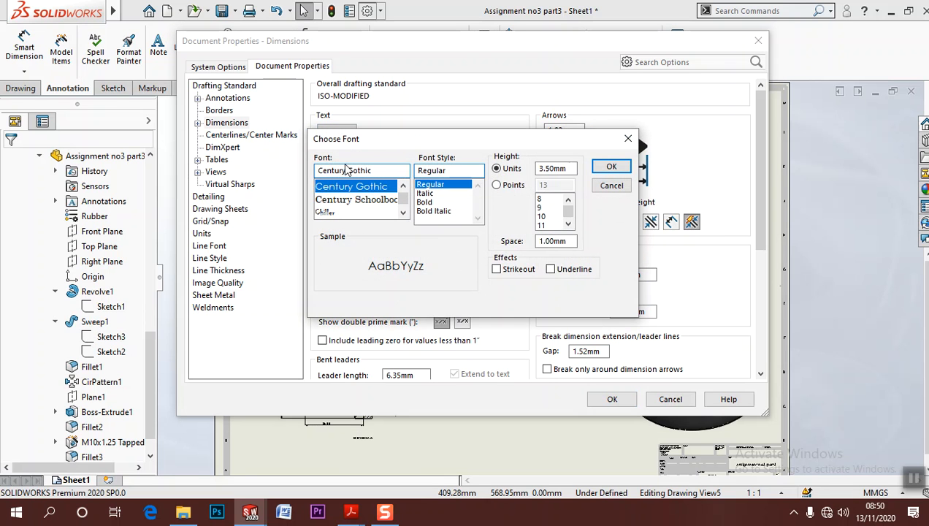
pyautogui.click(497, 184)
pyautogui.click(568, 223)
pyautogui.click(542, 215)
pyautogui.click(611, 167)
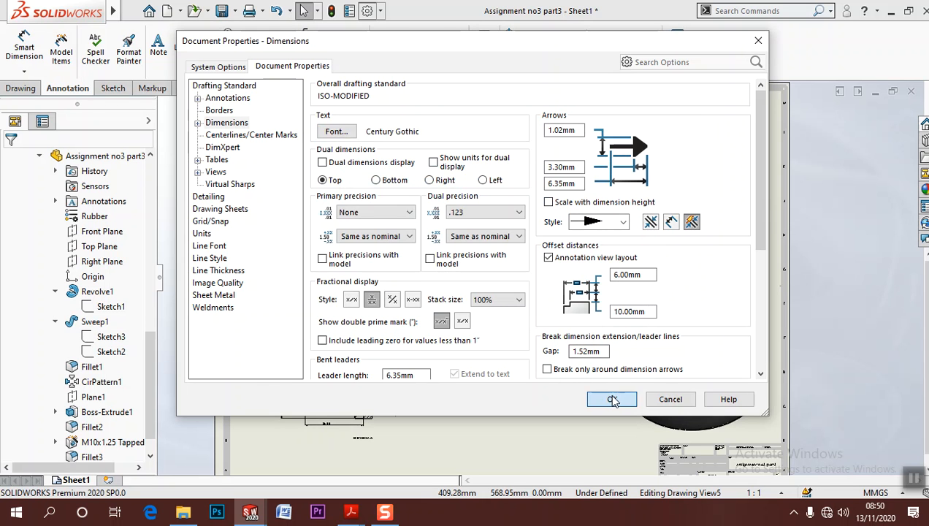
pyautogui.click(612, 399)
# Inspect the dimension text across the plan, front and section views of the drawing
pyautogui.scroll(-5, 349, 393)
pyautogui.scroll(-2, 409, 393)
pyautogui.moveTo(643, 345)
pyautogui.mouseDown(button='middle')
pyautogui.moveTo(630, 375)
pyautogui.moveTo(541, 458)
pyautogui.mouseUp(button='middle')
pyautogui.scroll(4, 640, 346)
pyautogui.scroll(5, 603, 334)
pyautogui.moveTo(601, 332)
pyautogui.mouseDown(button='middle')
pyautogui.moveTo(539, 342)
pyautogui.moveTo(506, 322)
pyautogui.mouseUp(button='middle')
pyautogui.scroll(-2, 465, 283)
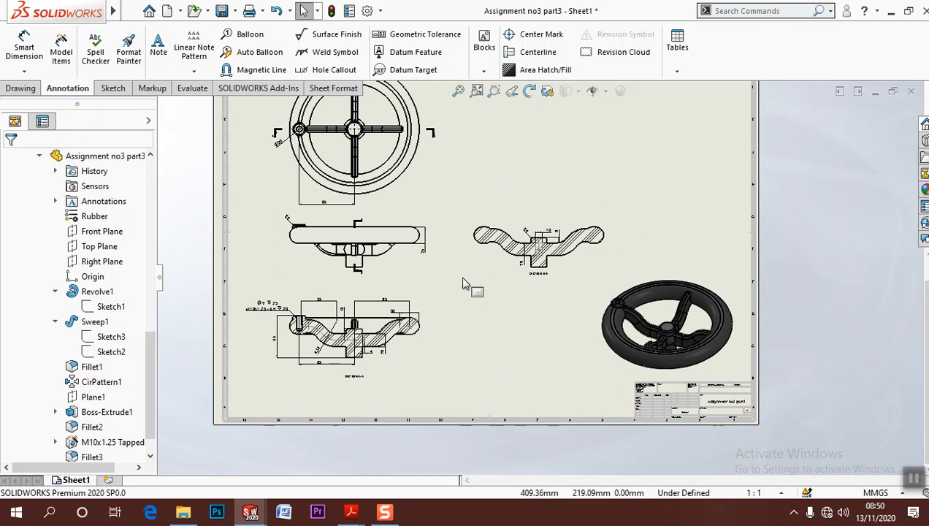
# Export the drawing as the PDF Assignment no3 part3, updating the views before saving and replacing the existing file
pyautogui.click(129, 9)
pyautogui.click(165, 123)
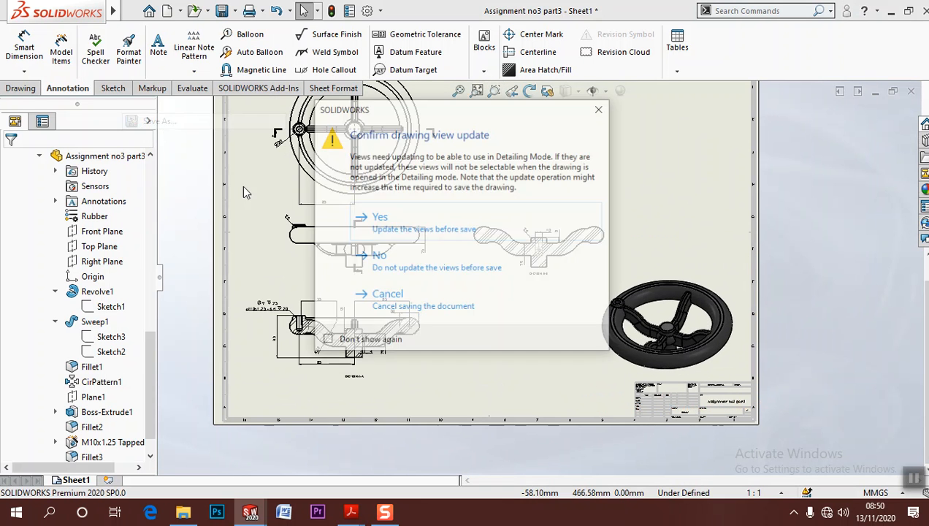
pyautogui.click(407, 228)
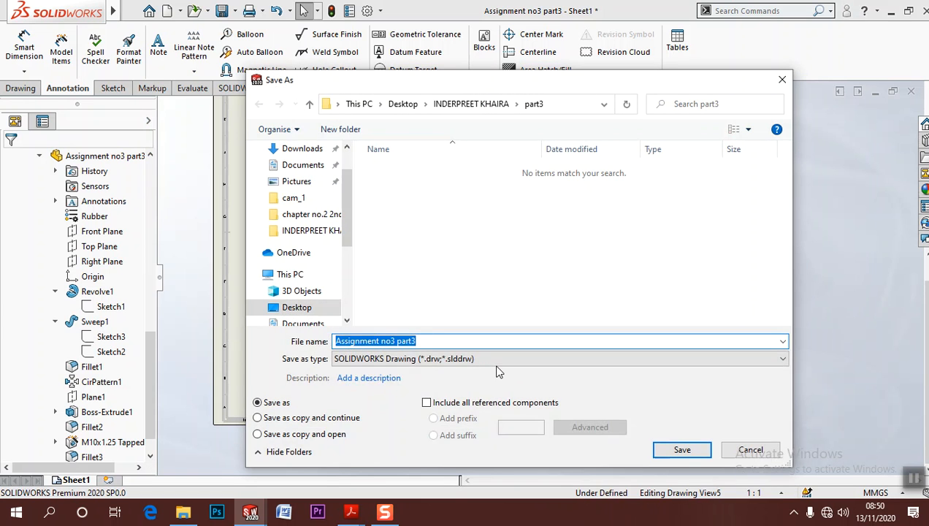
pyautogui.click(496, 358)
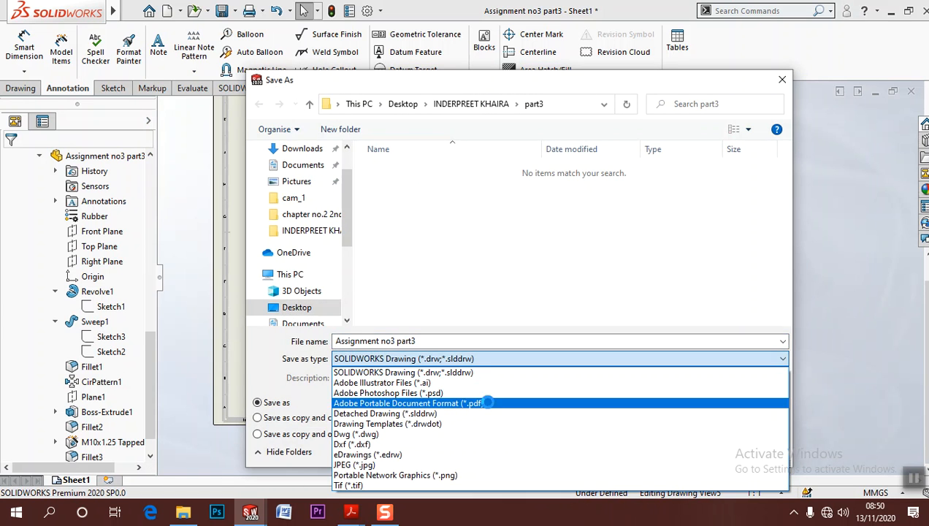
pyautogui.click(439, 400)
pyautogui.click(682, 473)
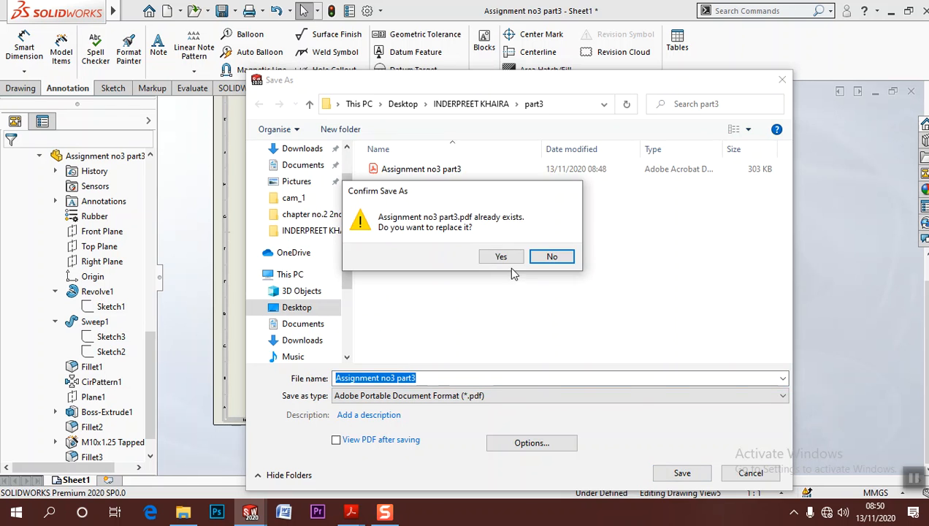
pyautogui.click(510, 255)
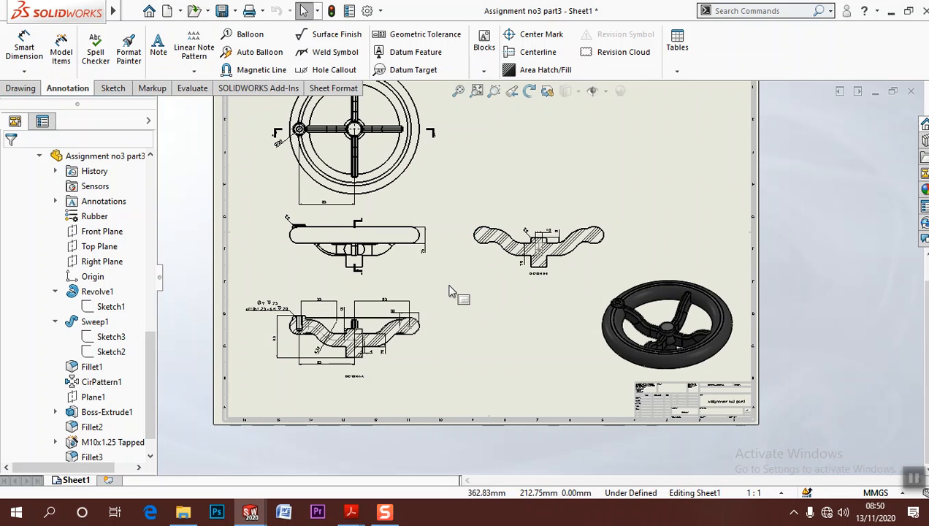
# Save the modified drawing together with its referenced handwheel part
pyautogui.moveTo(454, 289)
pyautogui.mouseDown(button='middle')
pyautogui.moveTo(463, 365)
pyautogui.moveTo(447, 347)
pyautogui.mouseUp(button='middle')
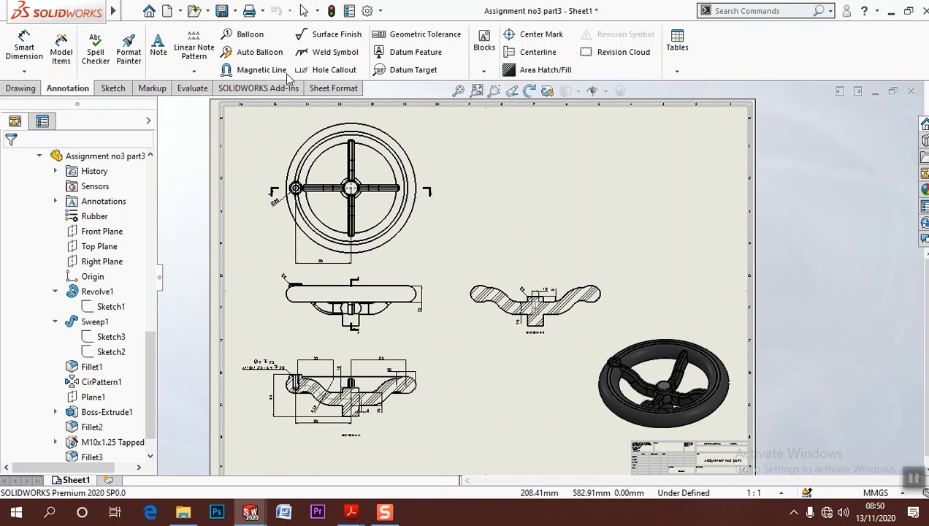
pyautogui.click(222, 11)
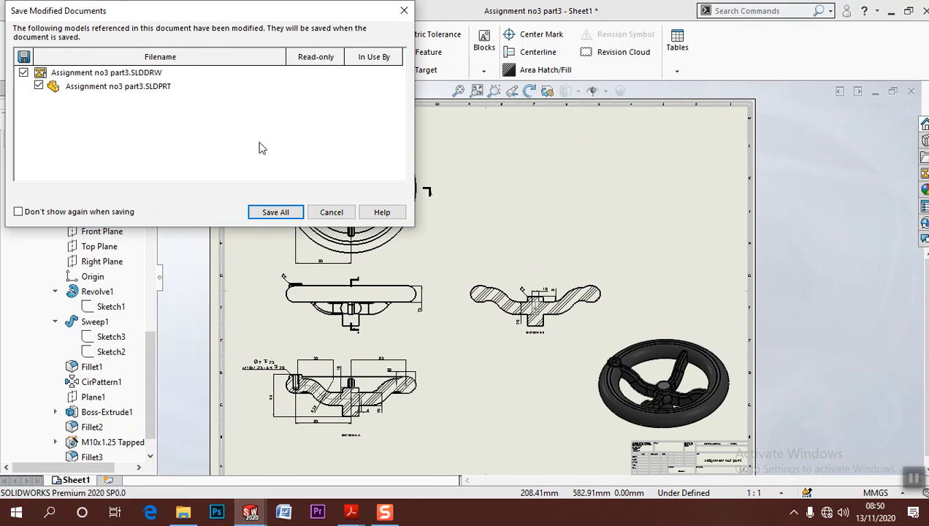
pyautogui.click(276, 212)
pyautogui.click(449, 227)
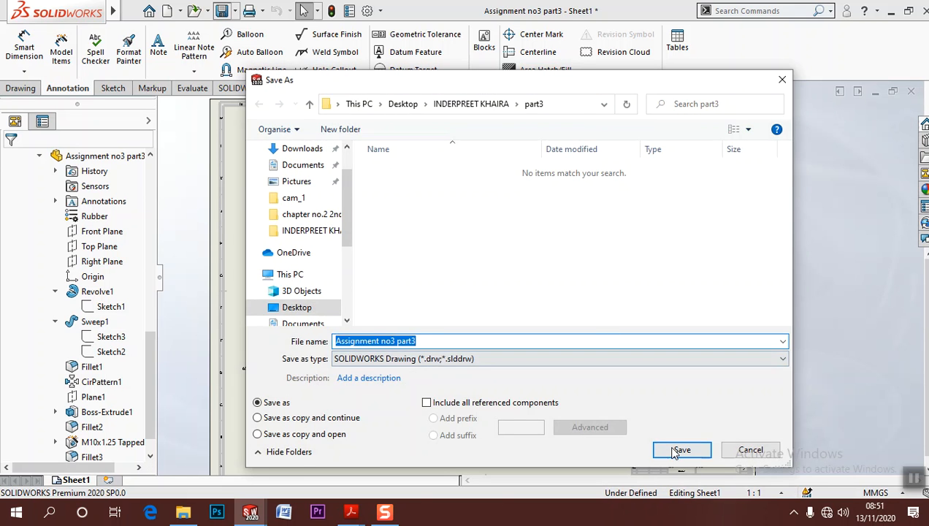
pyautogui.click(680, 450)
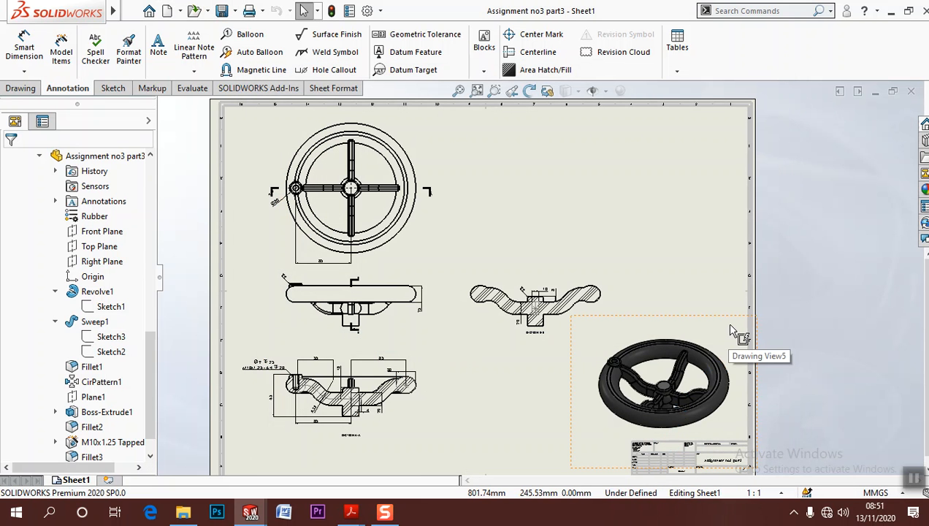
pyautogui.moveTo(696, 224)
pyautogui.mouseDown(button='middle')
pyautogui.moveTo(622, 166)
pyautogui.moveTo(653, 204)
pyautogui.mouseUp(button='middle')
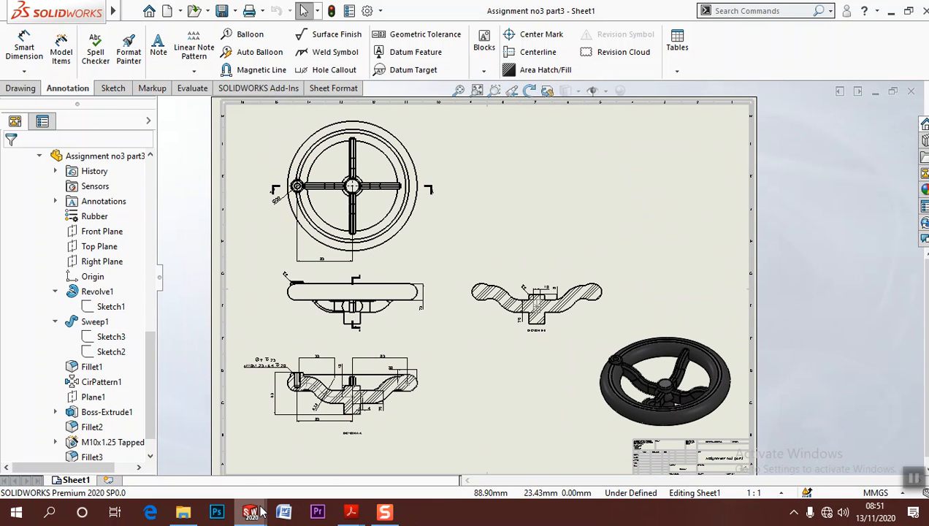
# Switch to Adobe Acrobat Reader and look through the Part 1, Part 2 and Part 3 assignment reference drawings
pyautogui.moveTo(348, 514)
pyautogui.click(350, 451)
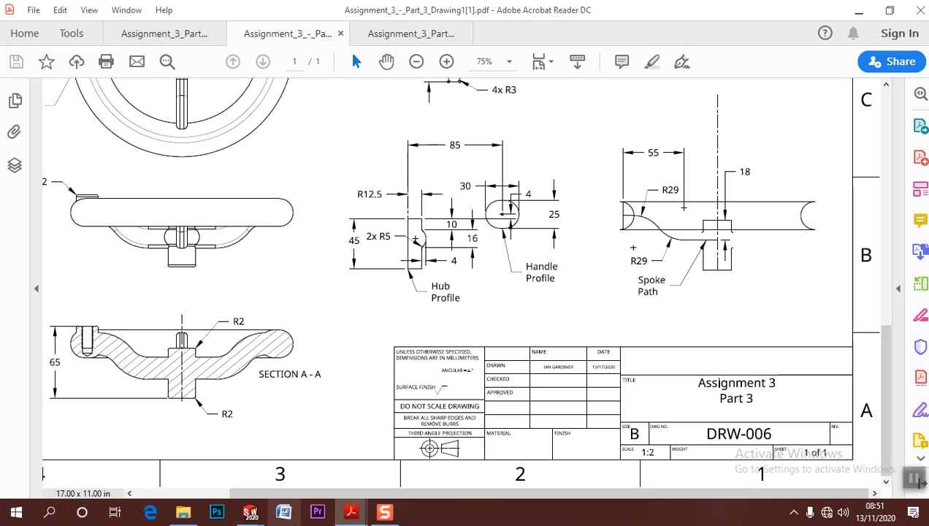
pyautogui.click(155, 37)
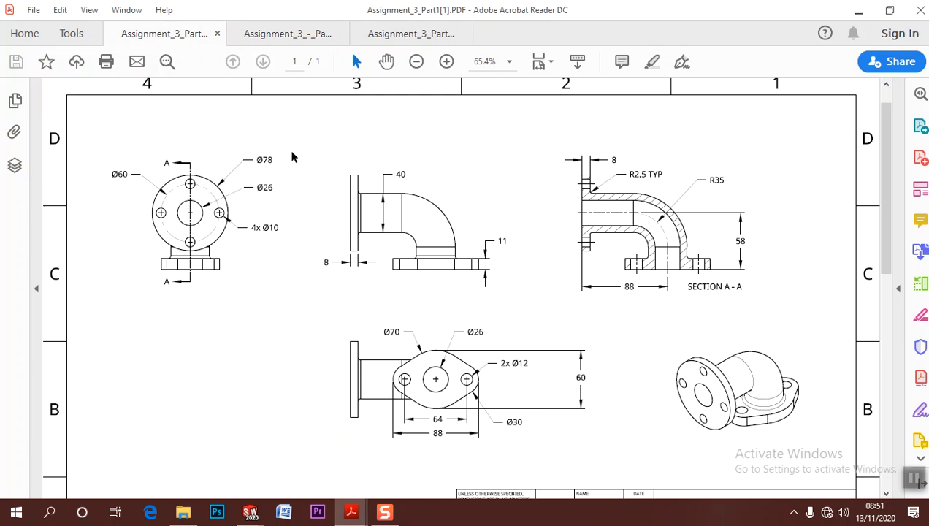
pyautogui.keyDown('ctrl'); pyautogui.scroll(-2, 305, 169); pyautogui.keyUp('ctrl')
pyautogui.keyDown('ctrl'); pyautogui.scroll(1, 306, 165); pyautogui.keyUp('ctrl')
pyautogui.click(298, 32)
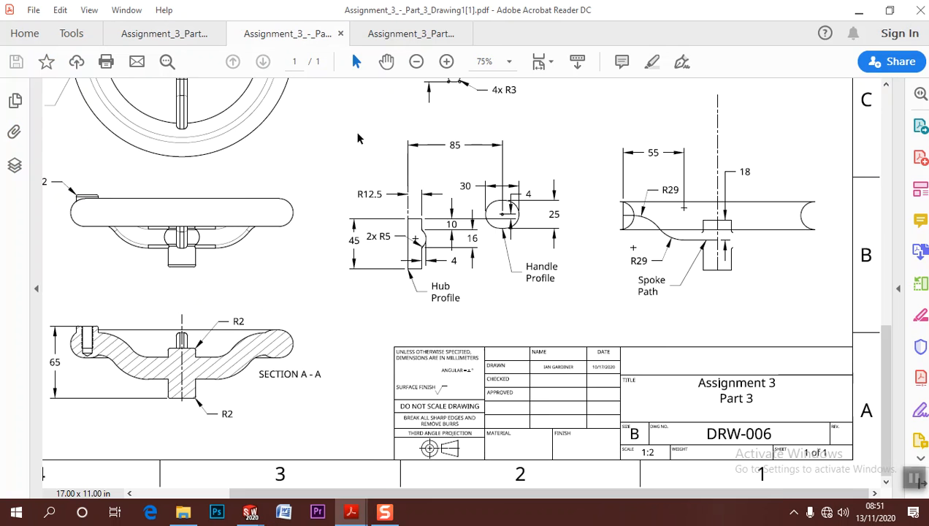
pyautogui.keyDown('ctrl'); pyautogui.scroll(-2, 369, 191); pyautogui.keyUp('ctrl')
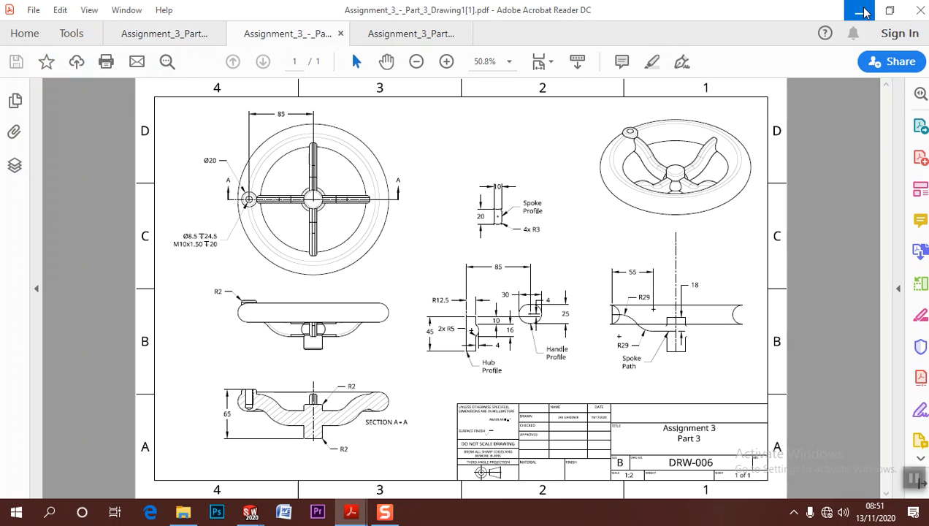
pyautogui.click(428, 42)
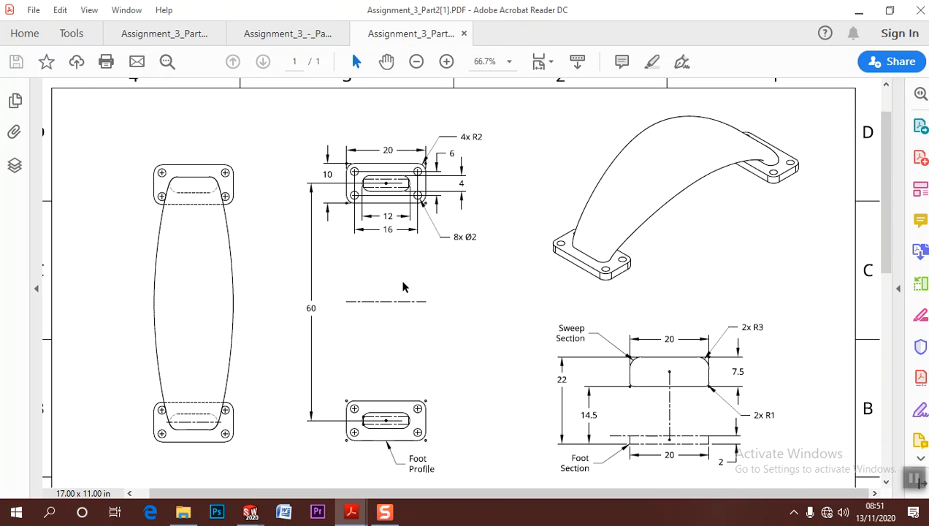
pyautogui.click(299, 34)
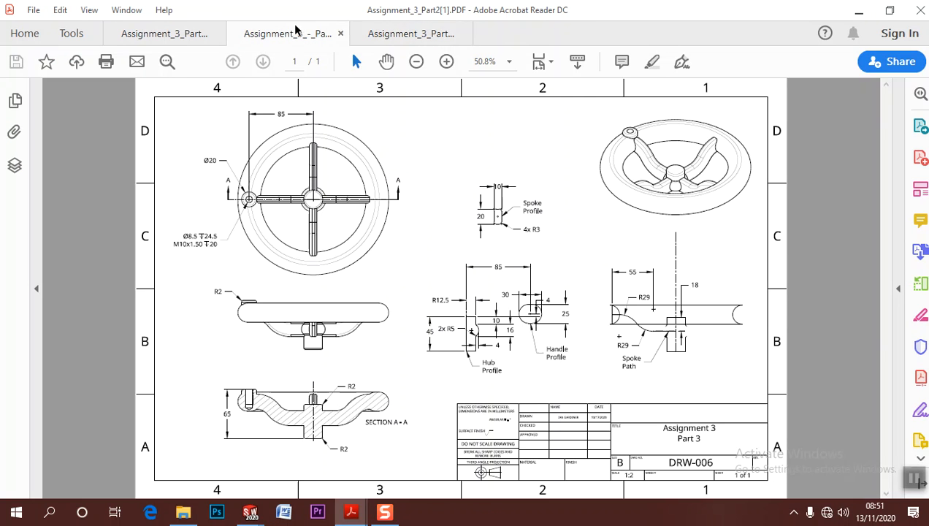
pyautogui.click(186, 35)
pyautogui.click(271, 34)
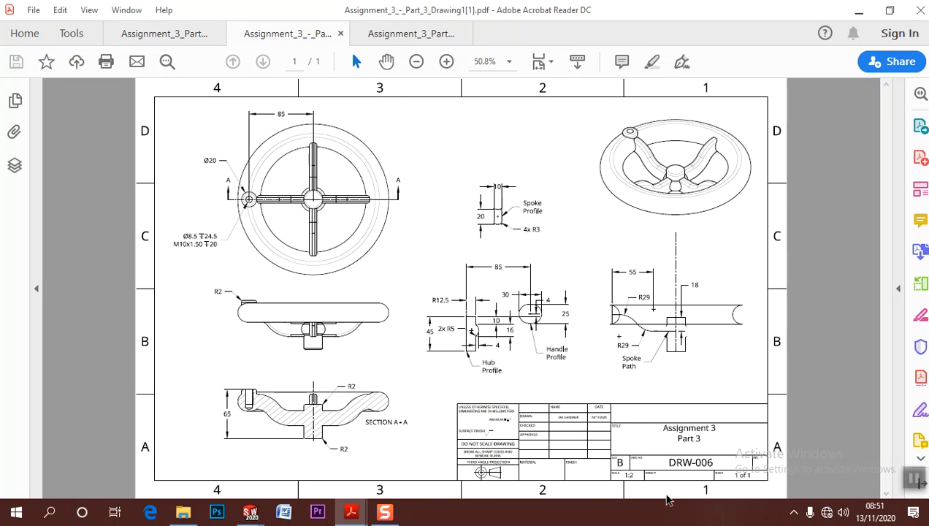
# Reduce the reference PDF window to part of the screen and switch to the Assignment no3 part3 model in SOLIDWORKS
pyautogui.click(888, 10)
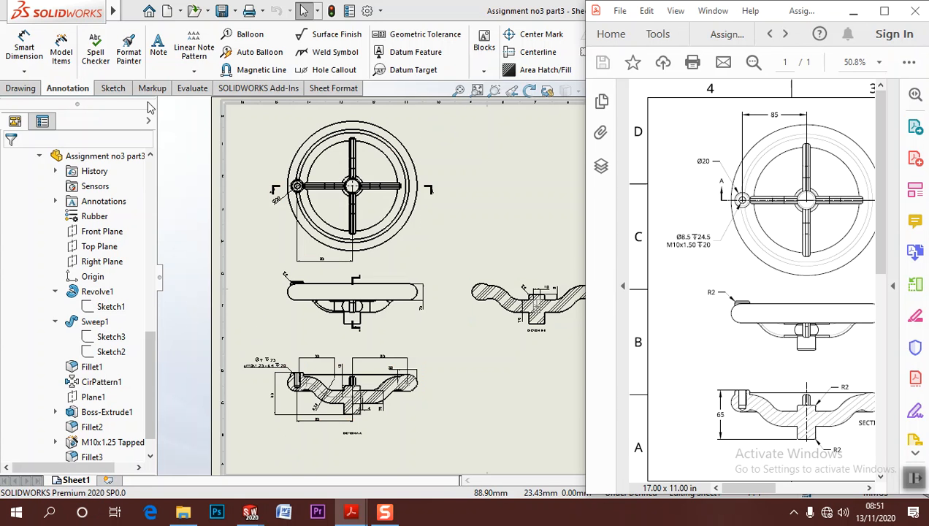
pyautogui.click(192, 13)
pyautogui.click(211, 10)
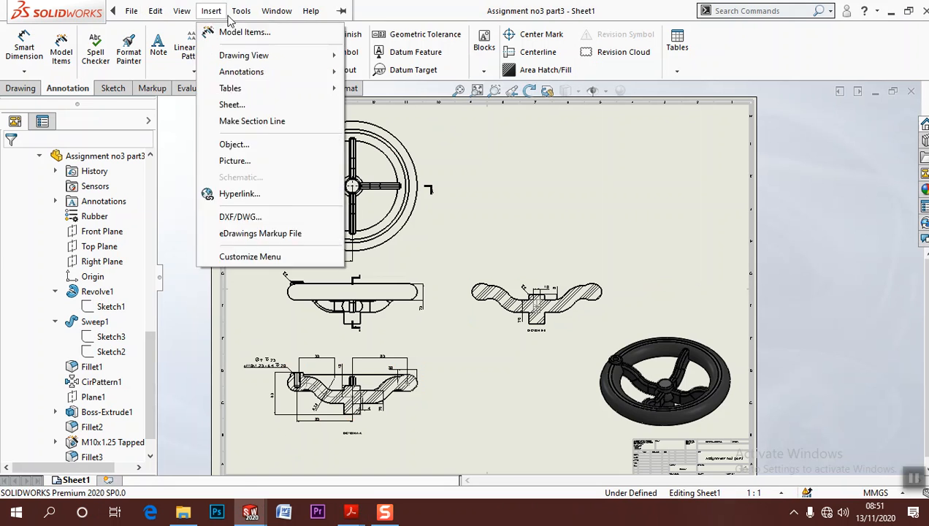
pyautogui.click(321, 137)
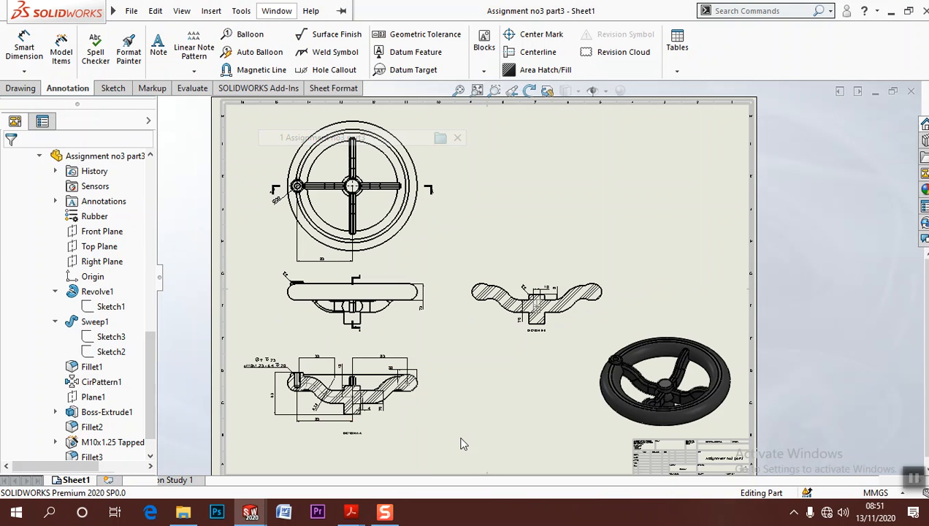
pyautogui.scroll(5, 395, 307)
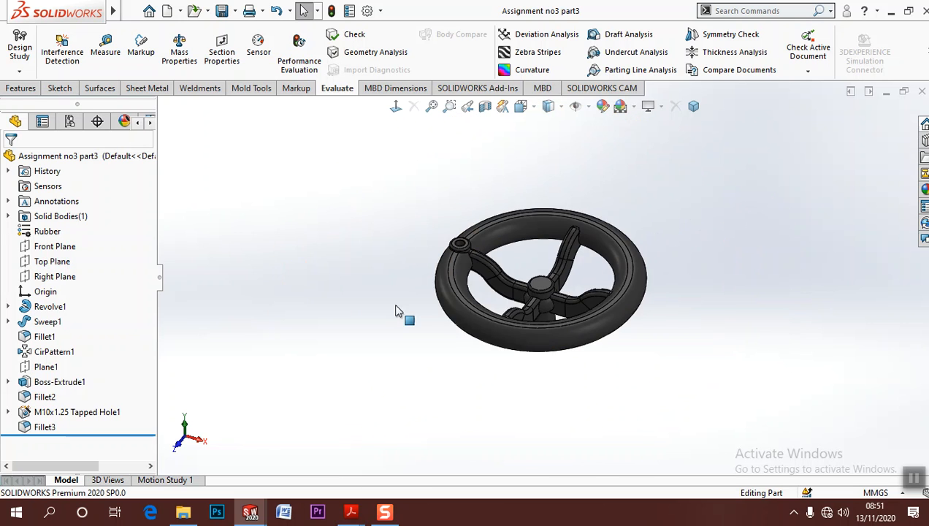
pyautogui.scroll(-3, 708, 291)
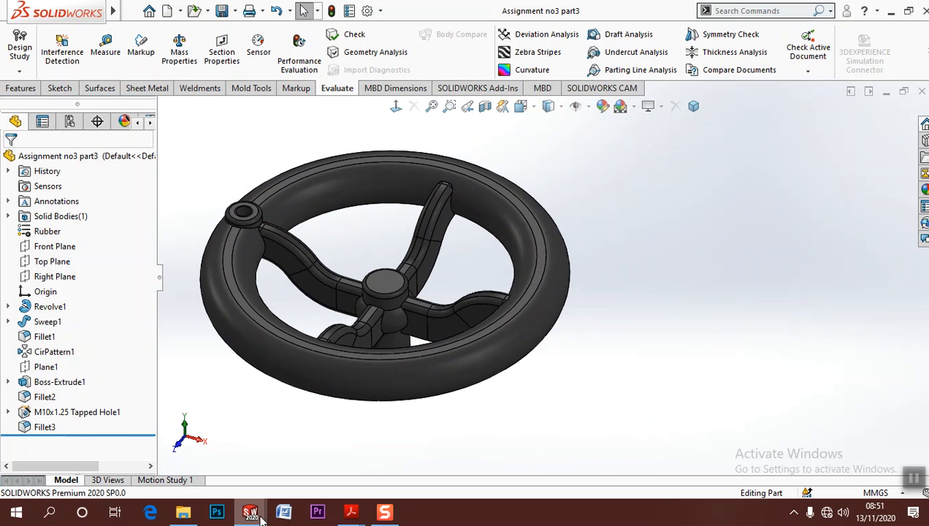
# Bring the Part 3 reference PDF up beside the handwheel model and examine its views and its hub, handle and spoke profiles
pyautogui.moveTo(350, 513)
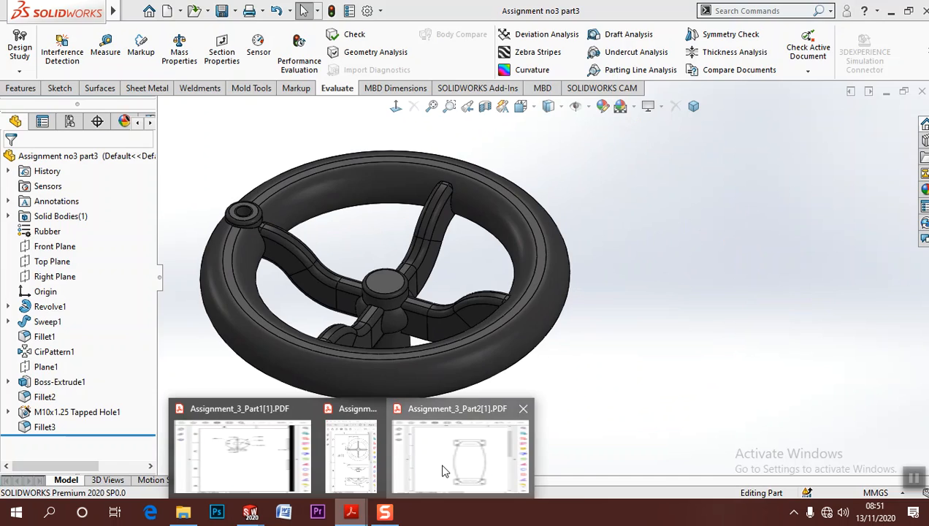
pyautogui.click(441, 469)
pyautogui.moveTo(343, 513)
pyautogui.click(357, 460)
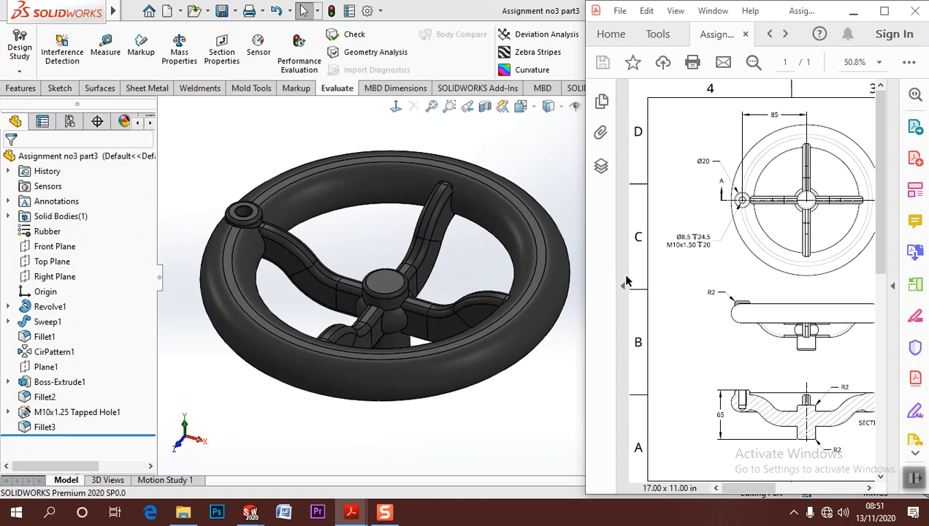
pyautogui.hotkey('ctrl', '0')
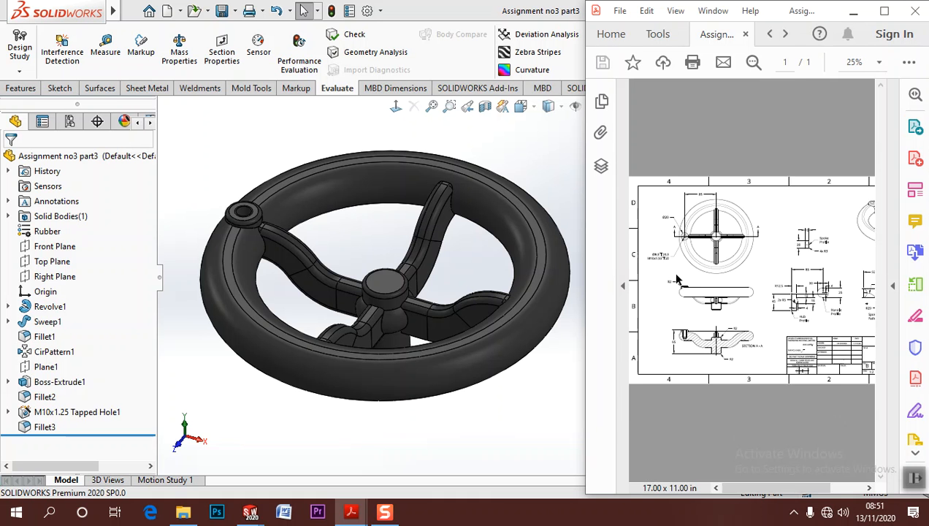
pyautogui.keyDown('ctrl'); pyautogui.scroll(4, 768, 292); pyautogui.keyUp('ctrl')
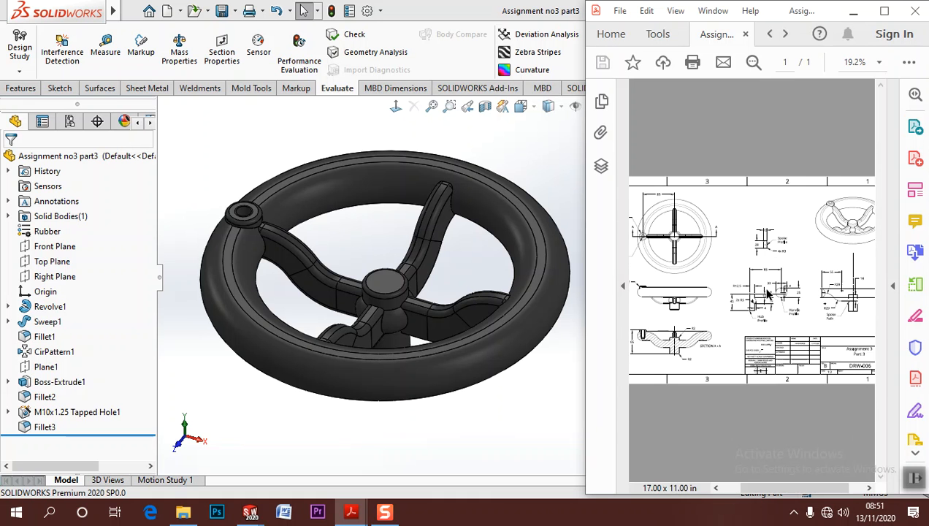
pyautogui.keyDown('ctrl'); pyautogui.scroll(-3, 778, 294); pyautogui.keyUp('ctrl')
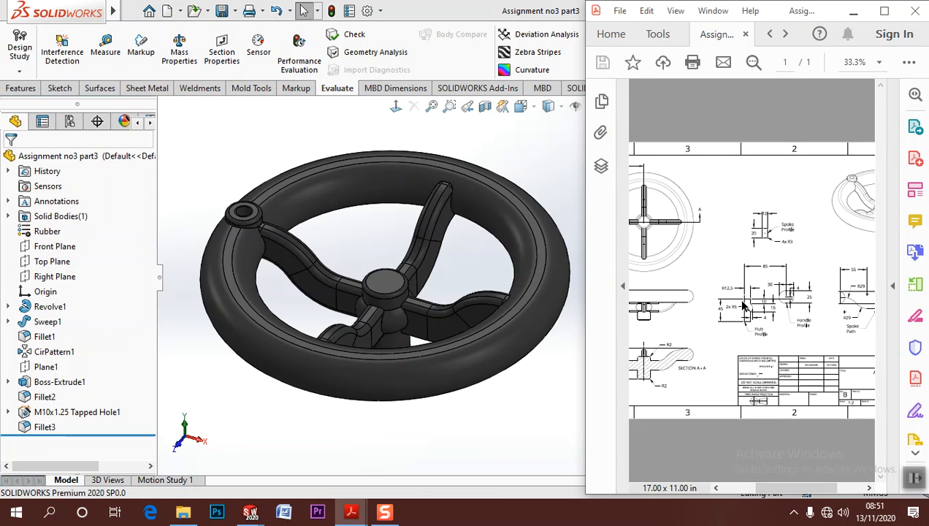